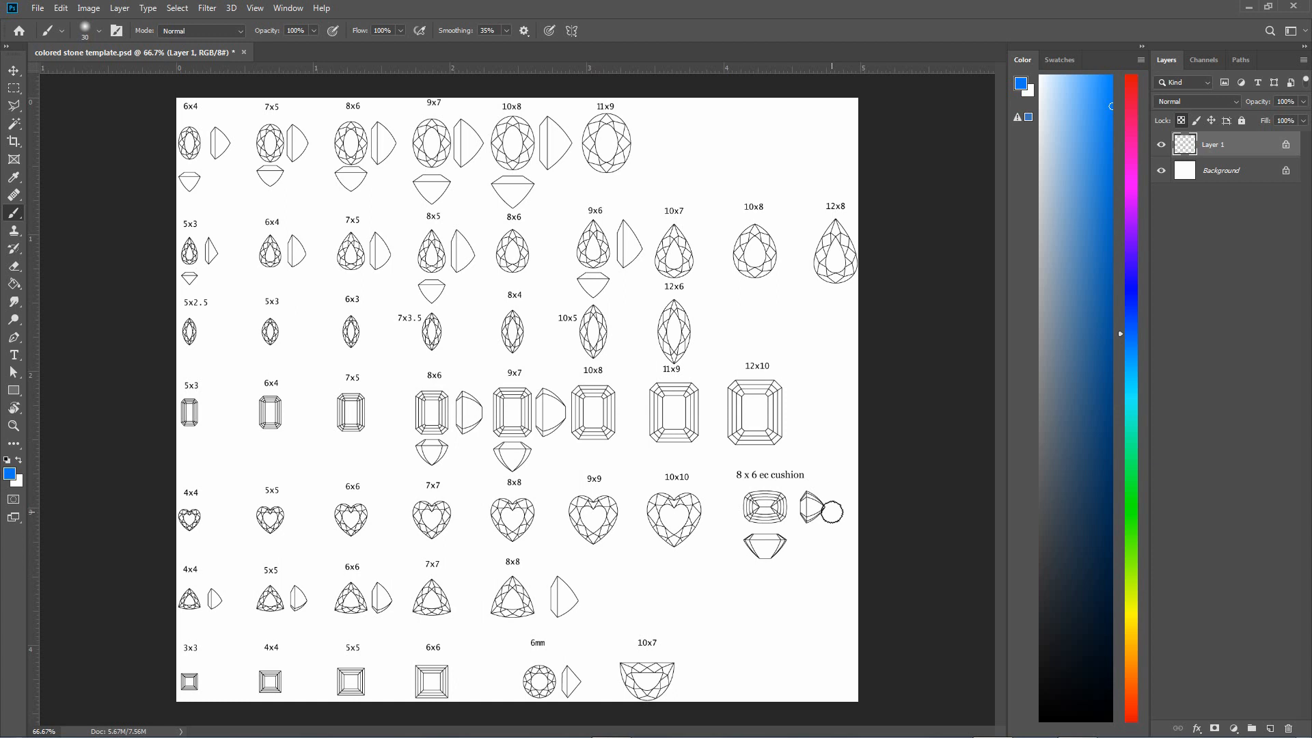
# Unlock Layer 1, check its content by hiding and showing it, and add two new empty layers above it
pyautogui.click(605, 385)
pyautogui.click(605, 386)
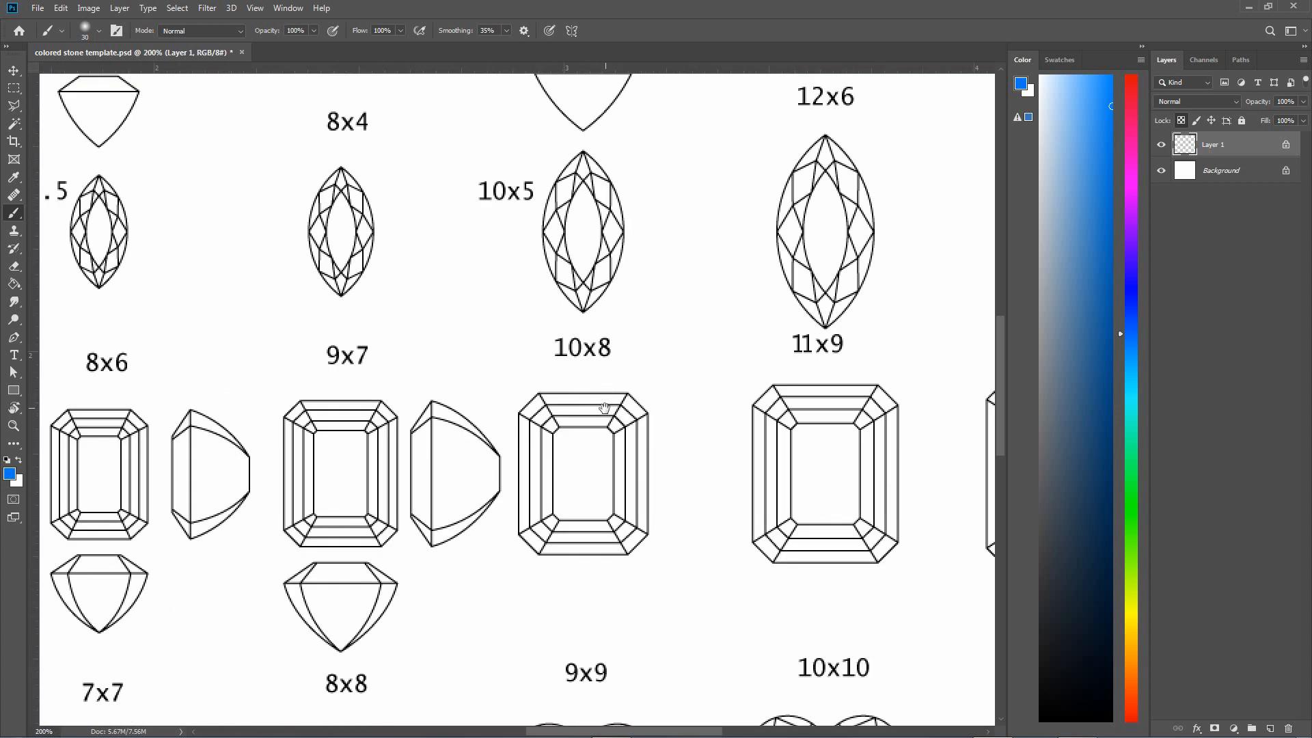
pyautogui.moveTo(605, 409); pyautogui.dragTo(698, 601)
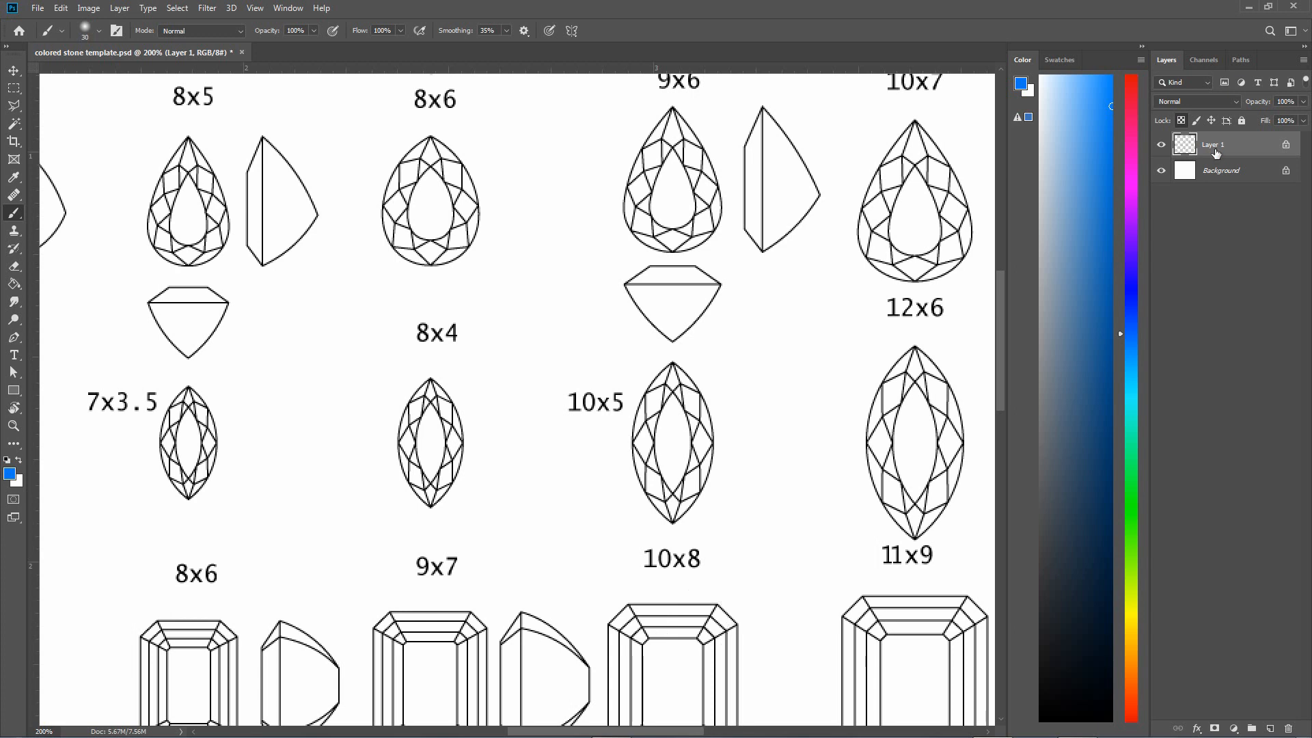
pyautogui.click(1162, 145)
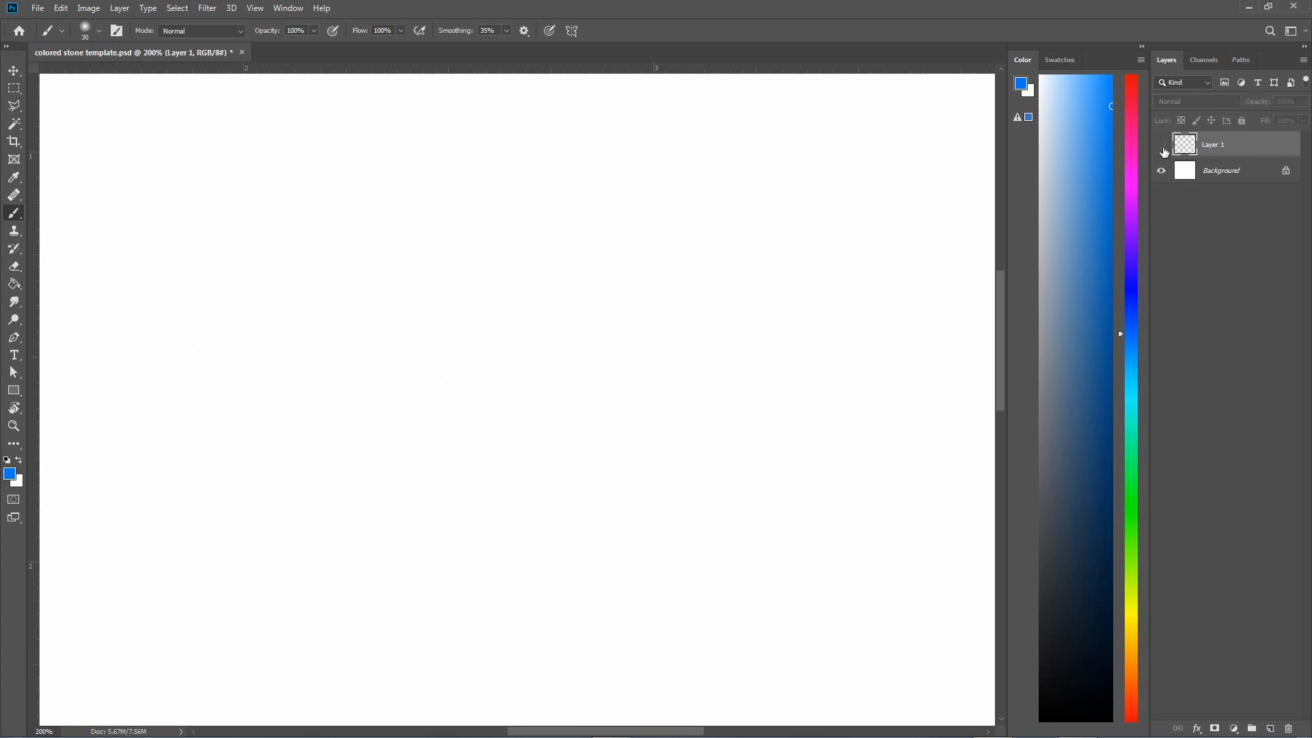
pyautogui.click(1162, 146)
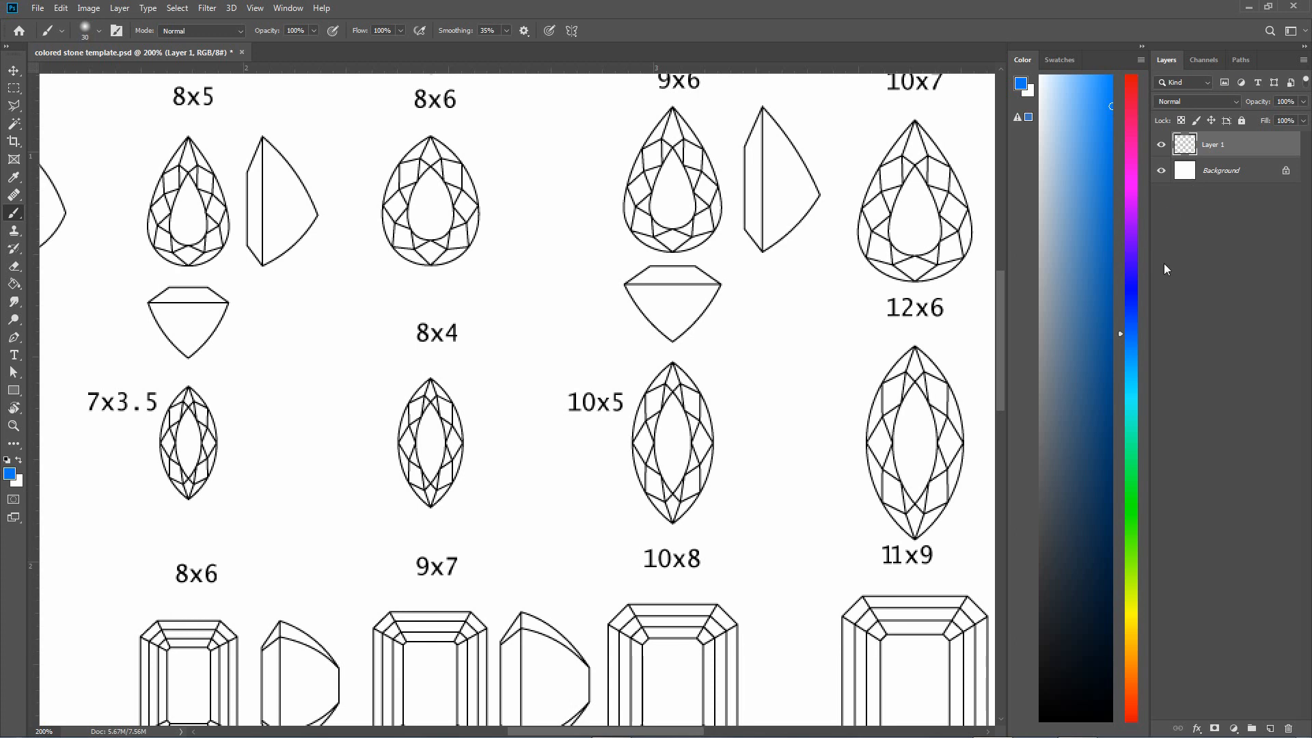
pyautogui.click(1271, 729)
pyautogui.click(1270, 729)
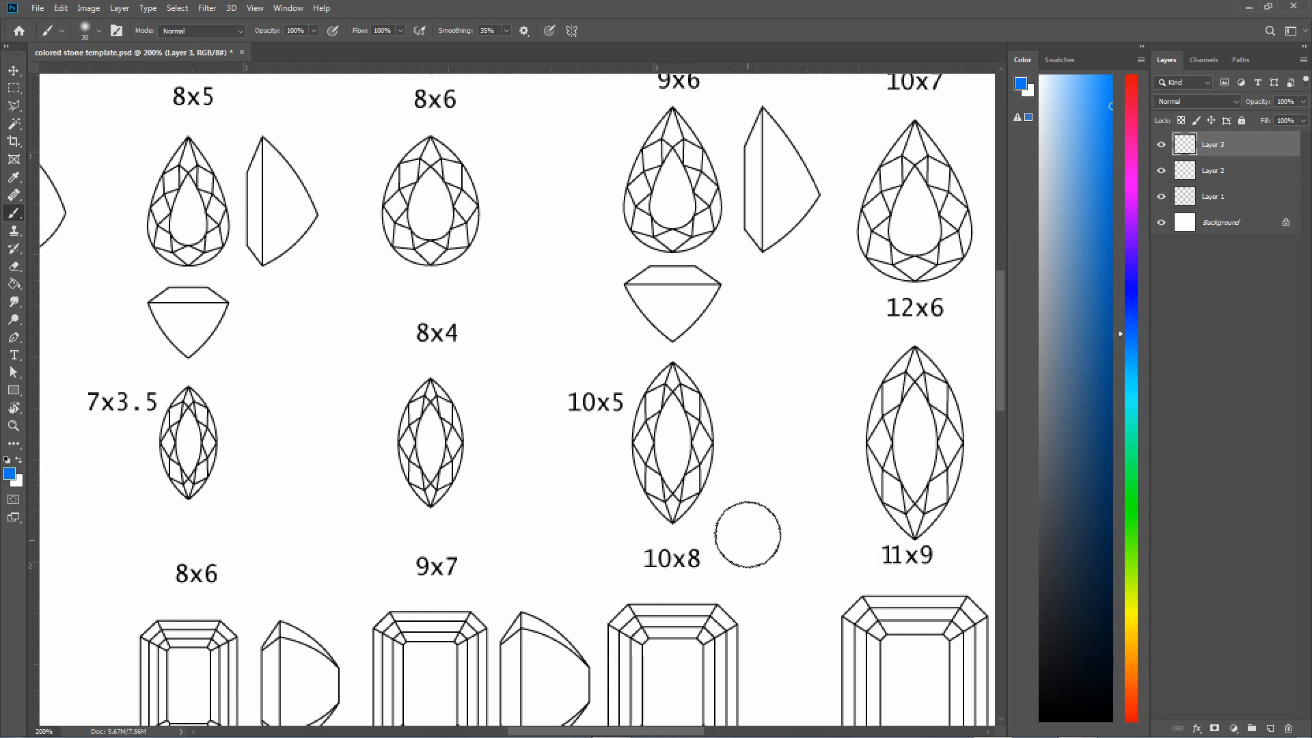
# Set the foreground colour to a deep royal blue for the oval stones
pyautogui.moveTo(636, 455); pyautogui.dragTo(754, 658)
pyautogui.moveTo(628, 385); pyautogui.dragTo(790, 607)
pyautogui.moveTo(662, 527); pyautogui.dragTo(818, 530)
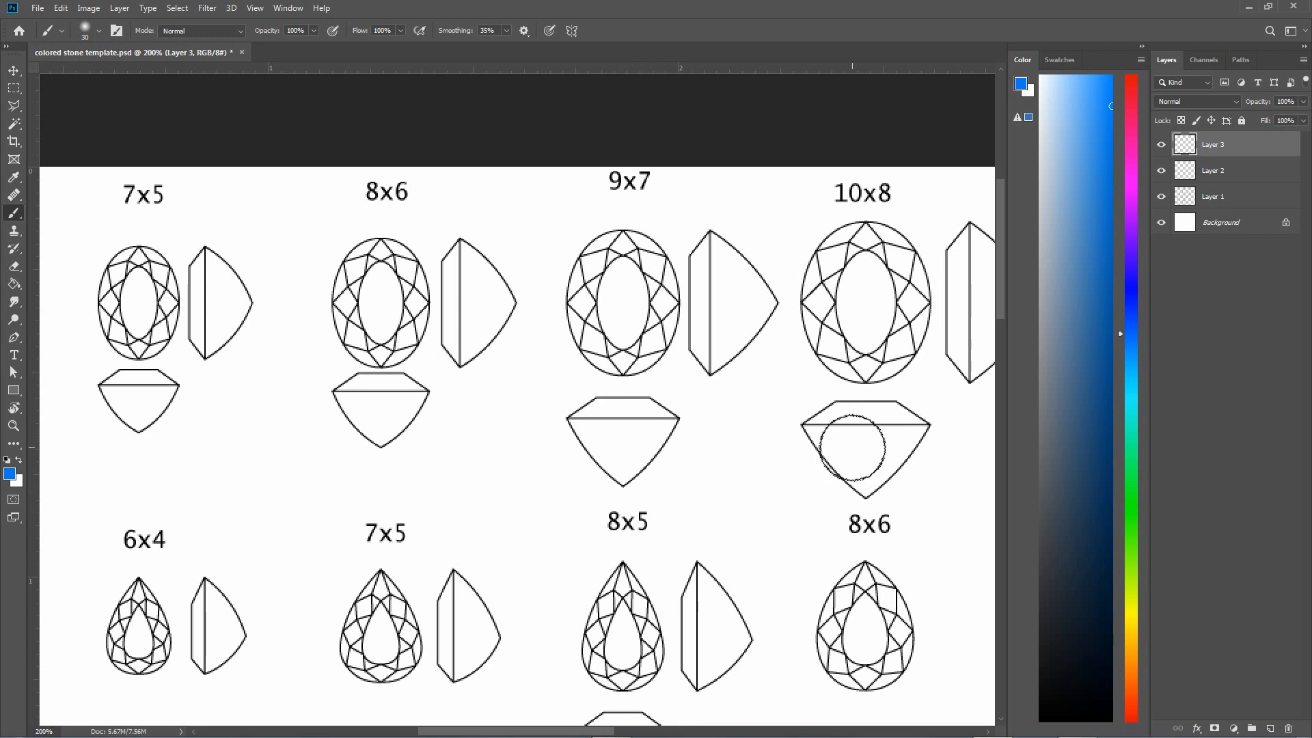
pyautogui.moveTo(854, 447)
pyautogui.mouseDown()
pyautogui.moveTo(605, 506)
pyautogui.moveTo(562, 499)
pyautogui.mouseUp()
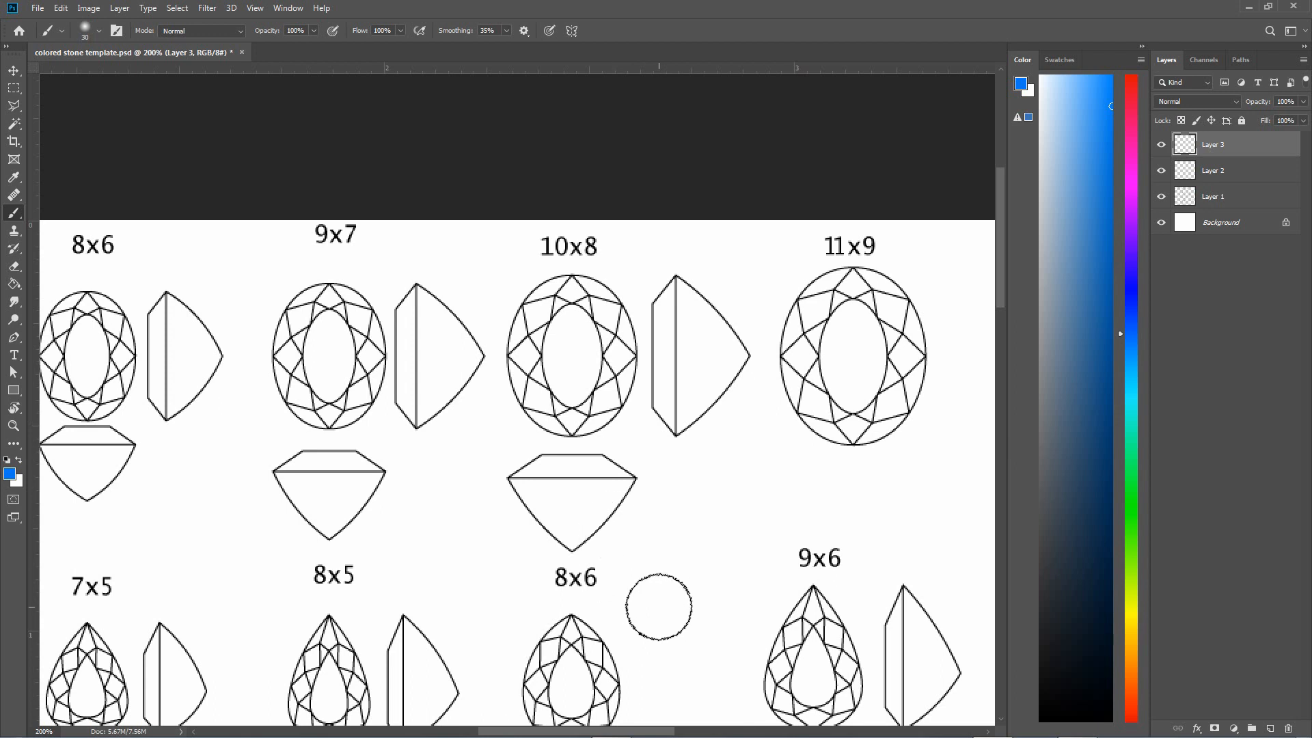
pyautogui.click(1132, 299)
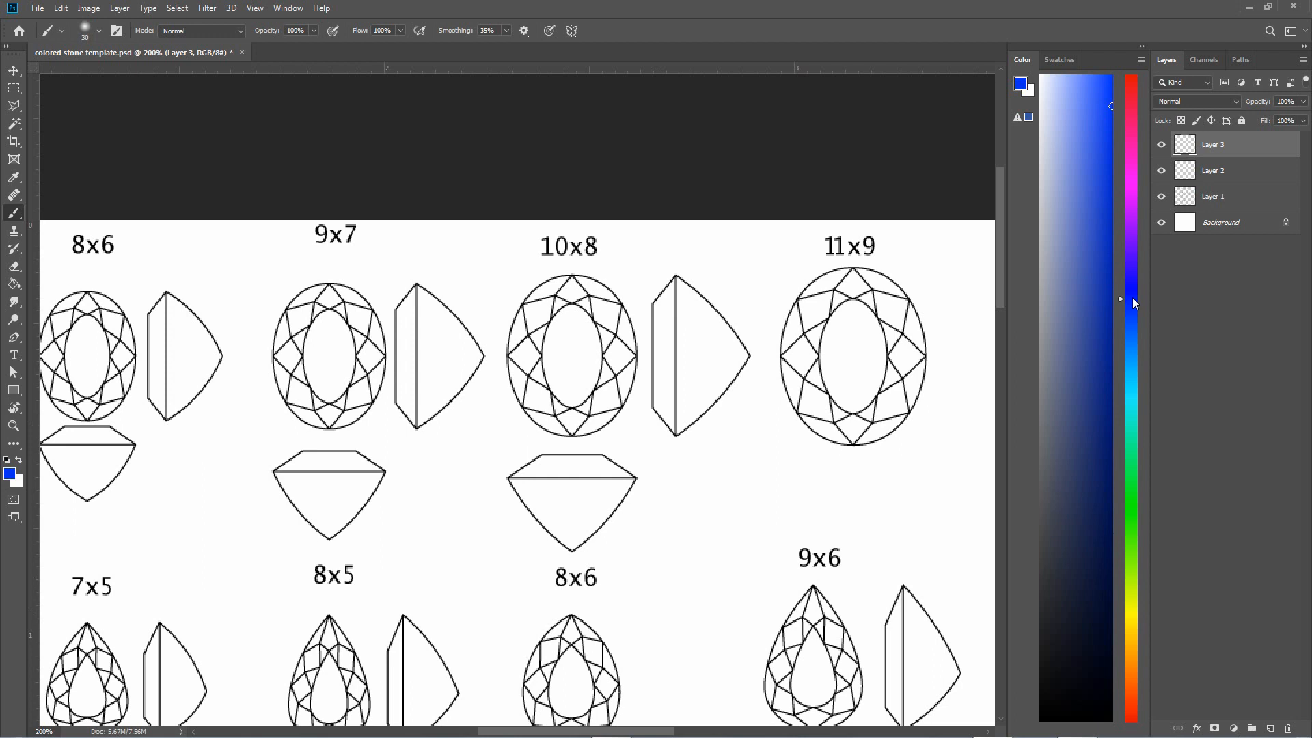
pyautogui.click(1105, 283)
pyautogui.moveTo(1108, 273); pyautogui.dragTo(1116, 271)
# Choose the Soft Round brush from the General Brushes, keeping it at 30 px and 0% hardness
pyautogui.click(100, 31)
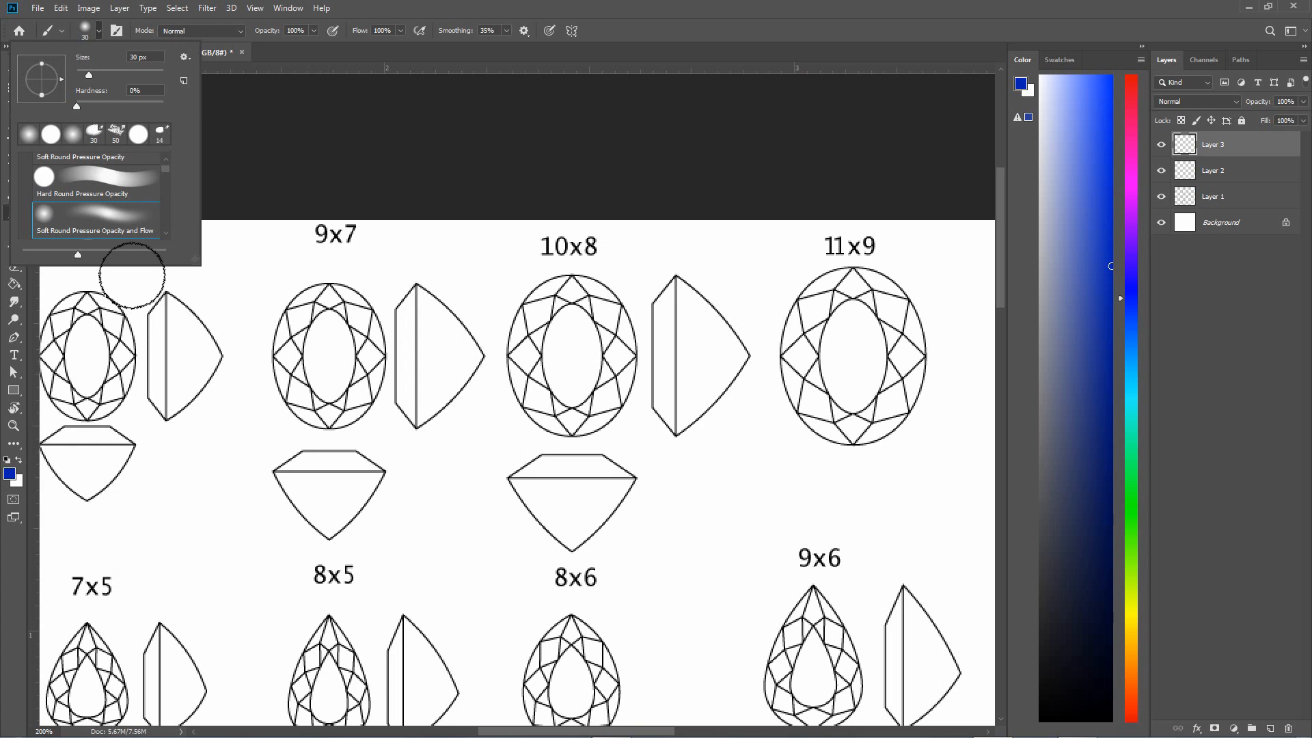
pyautogui.click(4, 89)
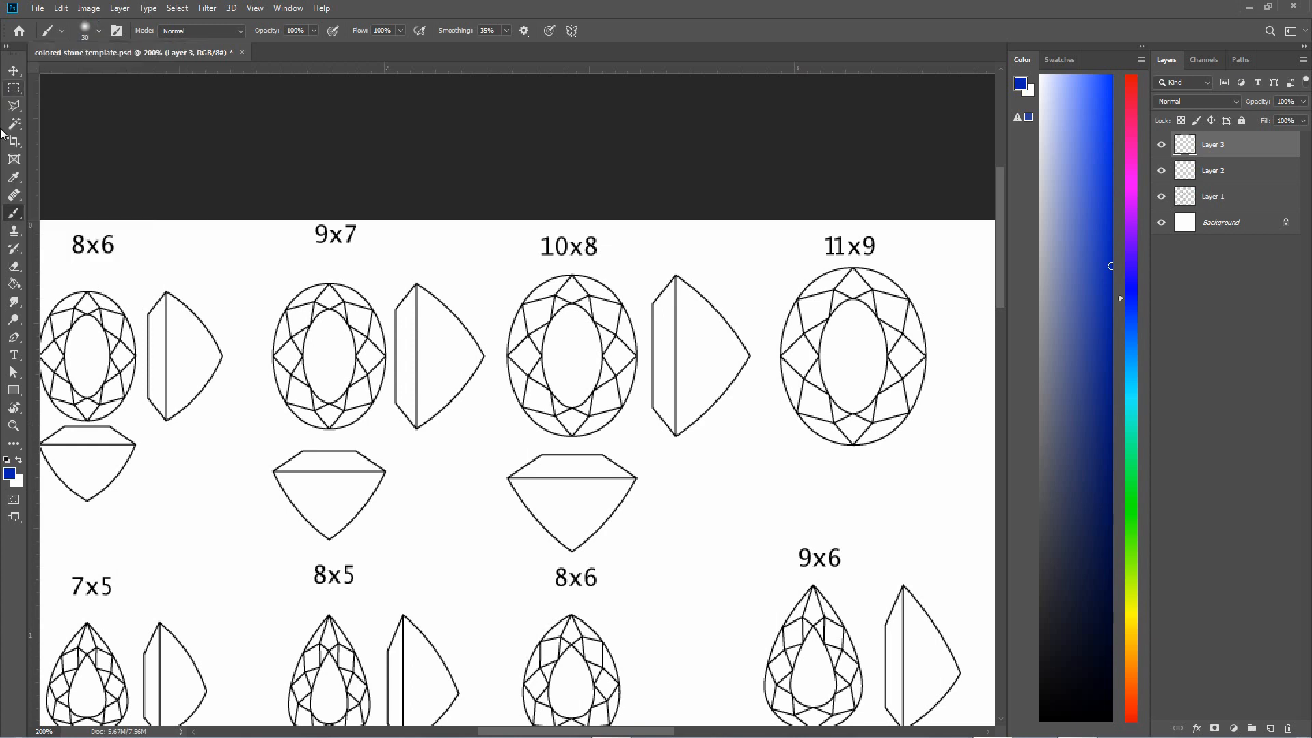
pyautogui.click(98, 32)
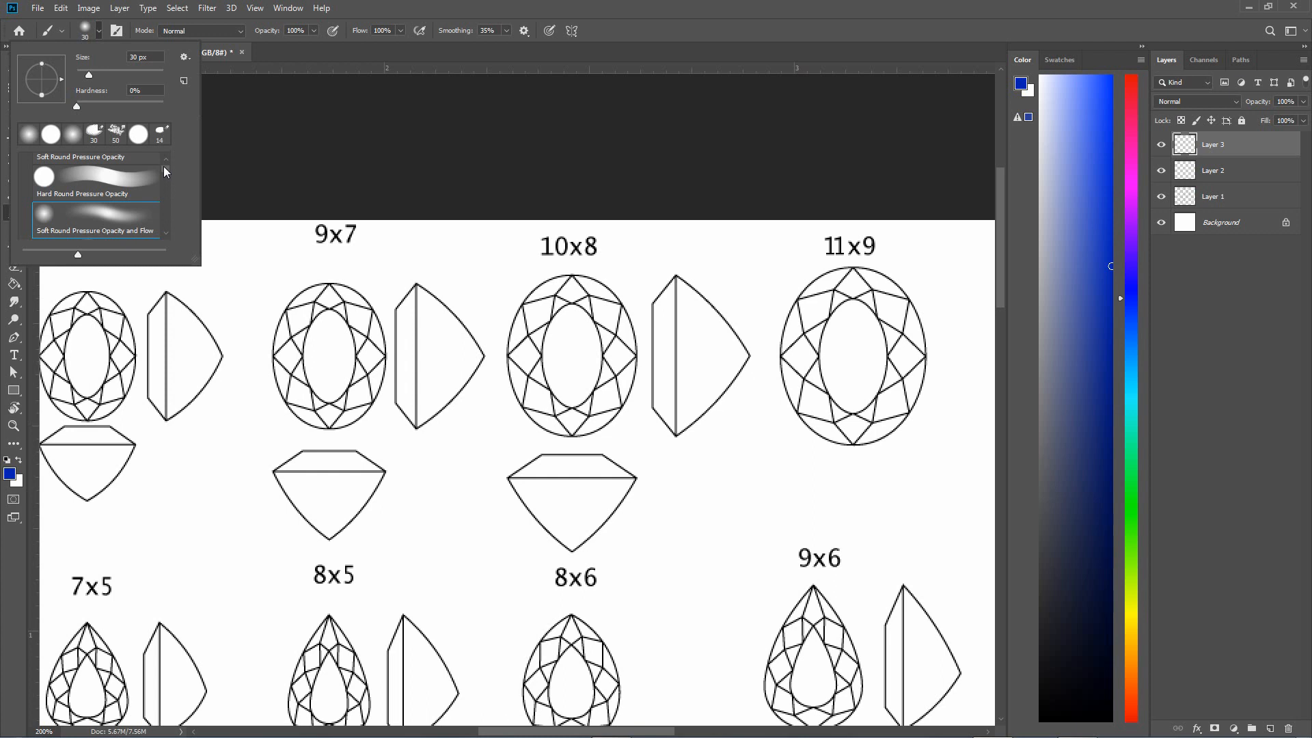
pyautogui.scroll(2, 163, 171)
pyautogui.scroll(2, 145, 193)
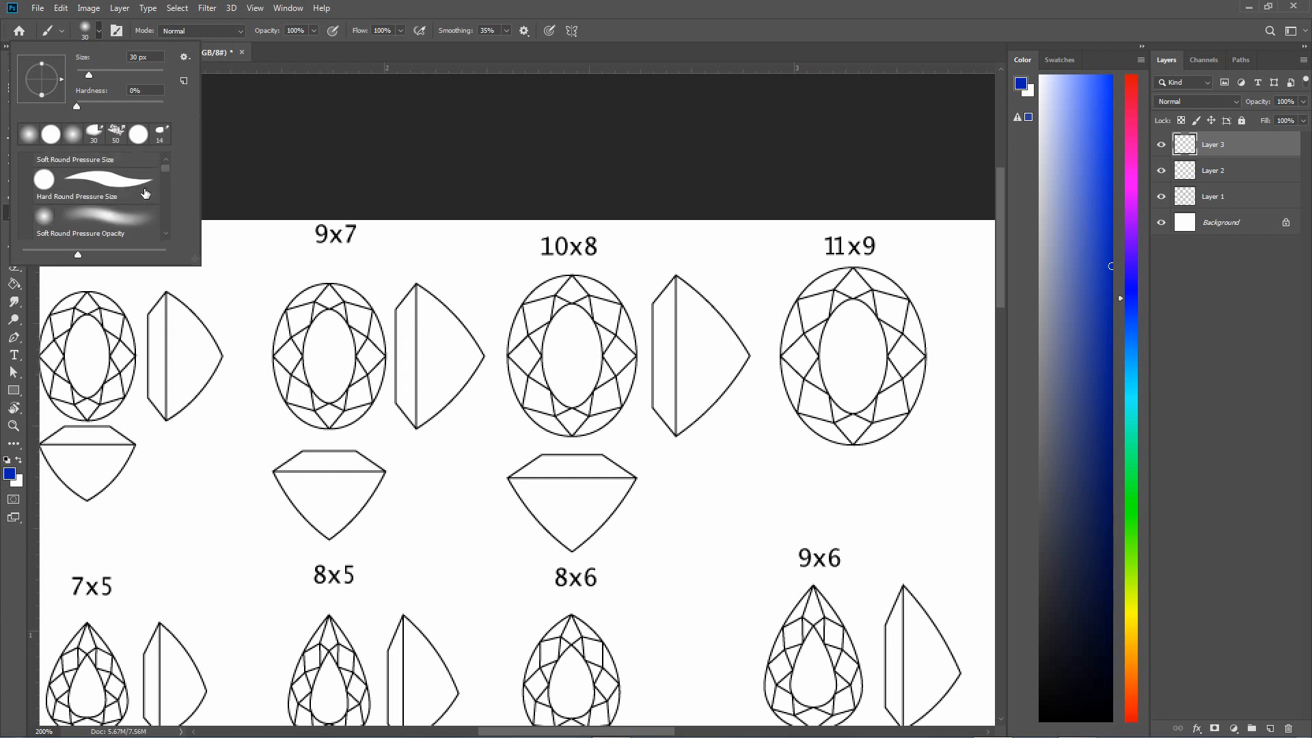
pyautogui.scroll(2, 109, 226)
pyautogui.scroll(3, 108, 230)
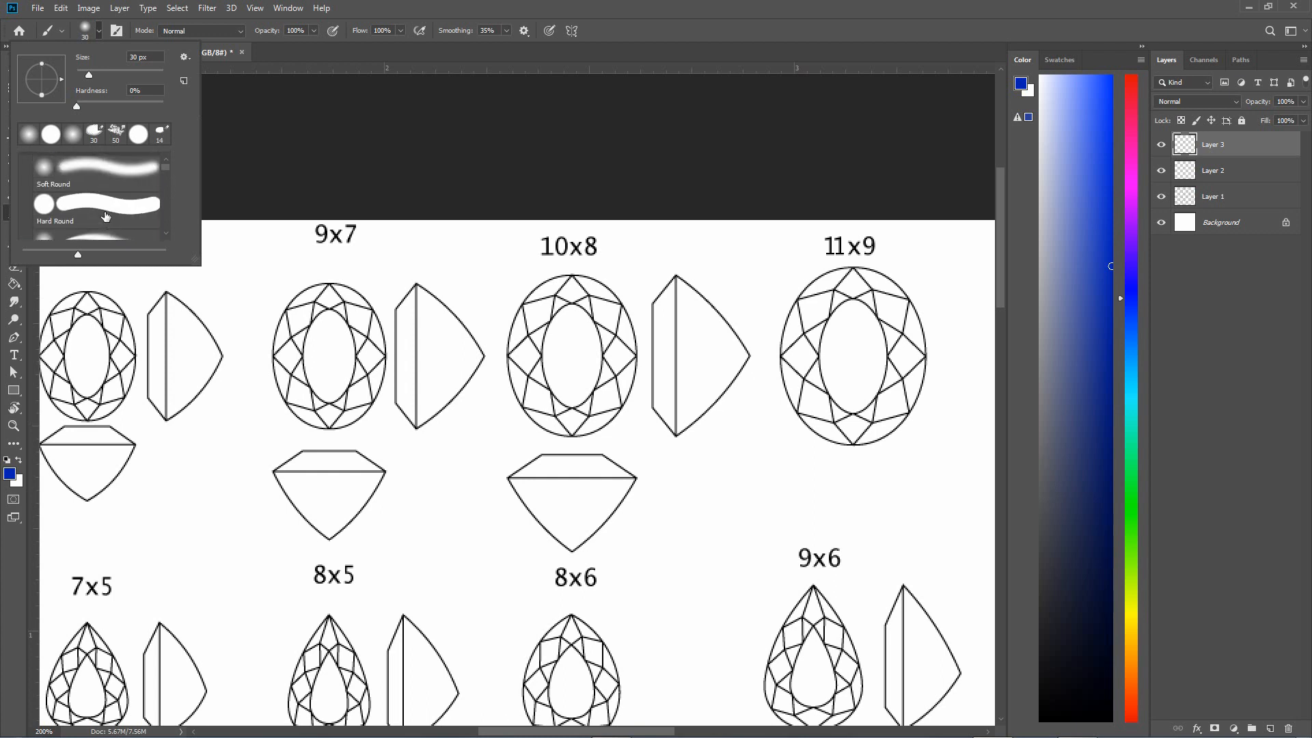
pyautogui.click(84, 184)
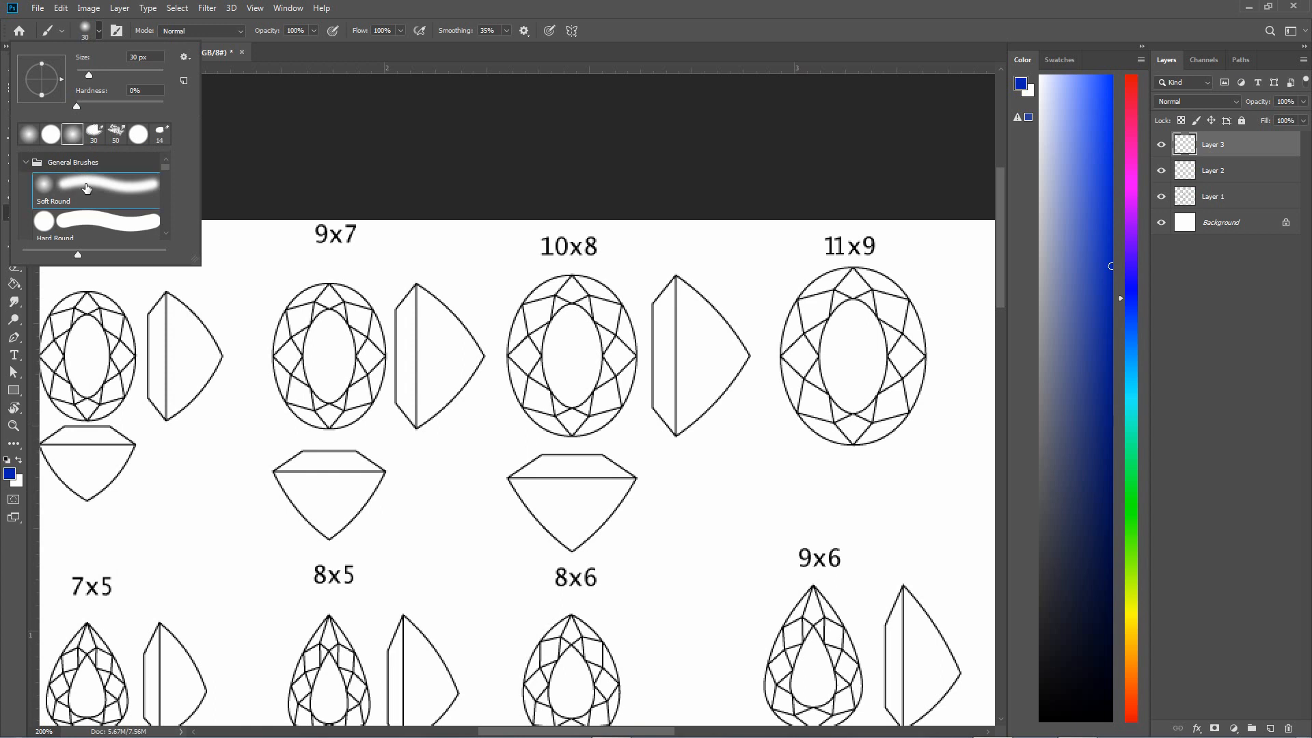
pyautogui.click(636, 28)
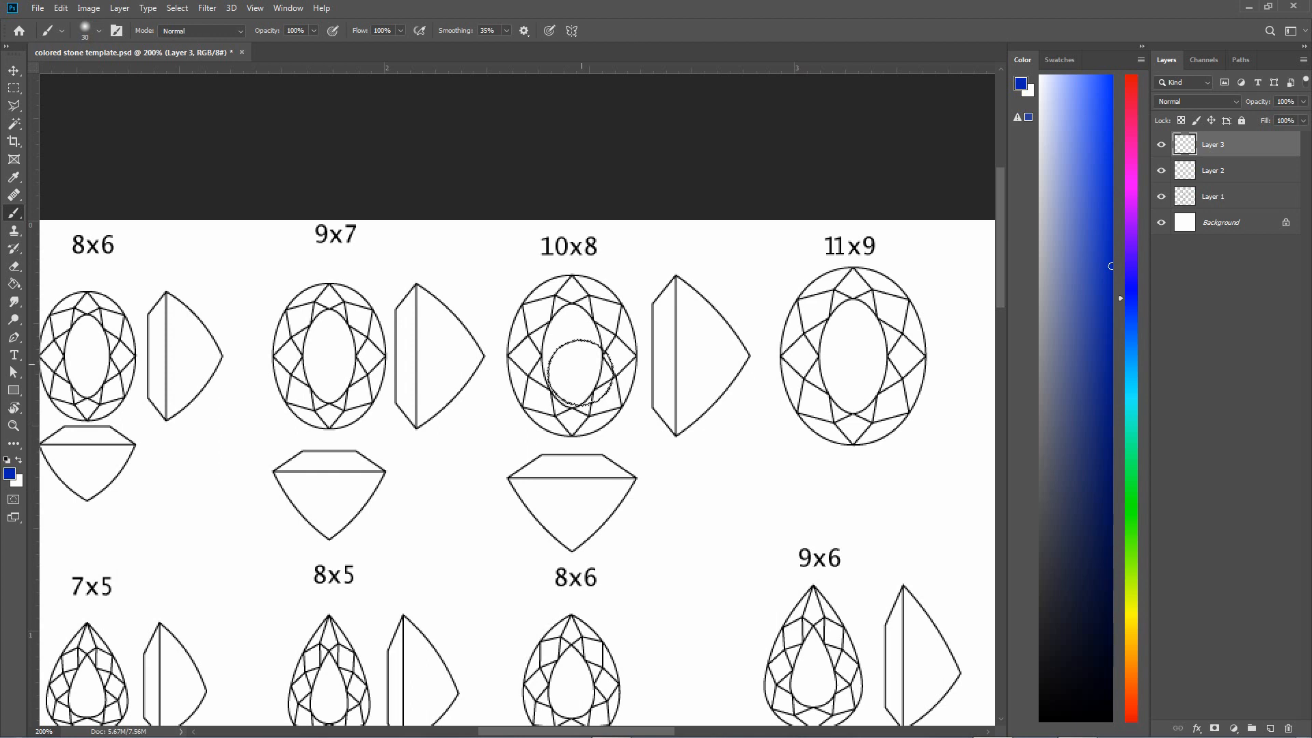
# Try painting the 10x8 oval stone blue on Layer 3 and undo the stroke
pyautogui.moveTo(568, 311)
pyautogui.mouseDown()
pyautogui.moveTo(559, 389)
pyautogui.moveTo(575, 319)
pyautogui.moveTo(589, 363)
pyautogui.moveTo(611, 342)
pyautogui.moveTo(618, 385)
pyautogui.moveTo(592, 416)
pyautogui.moveTo(540, 406)
pyautogui.mouseUp()
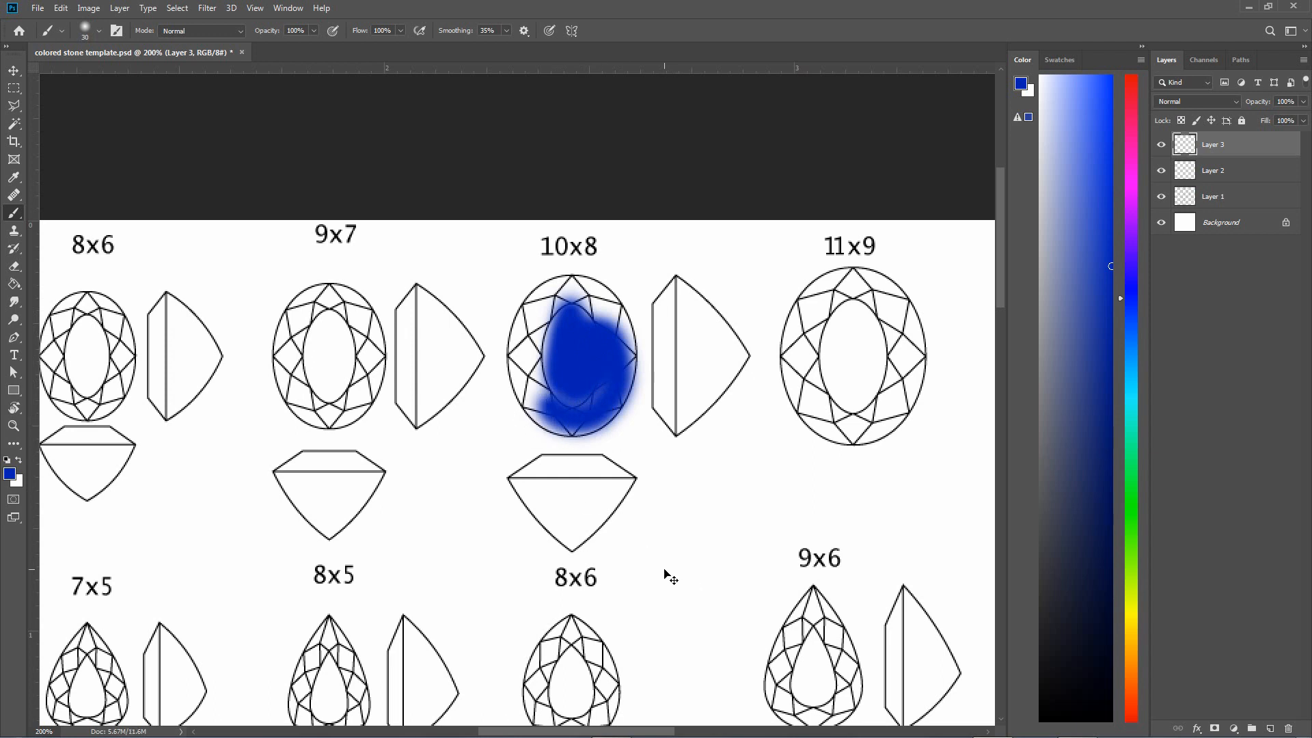
pyautogui.hotkey('ctrl', 'z')
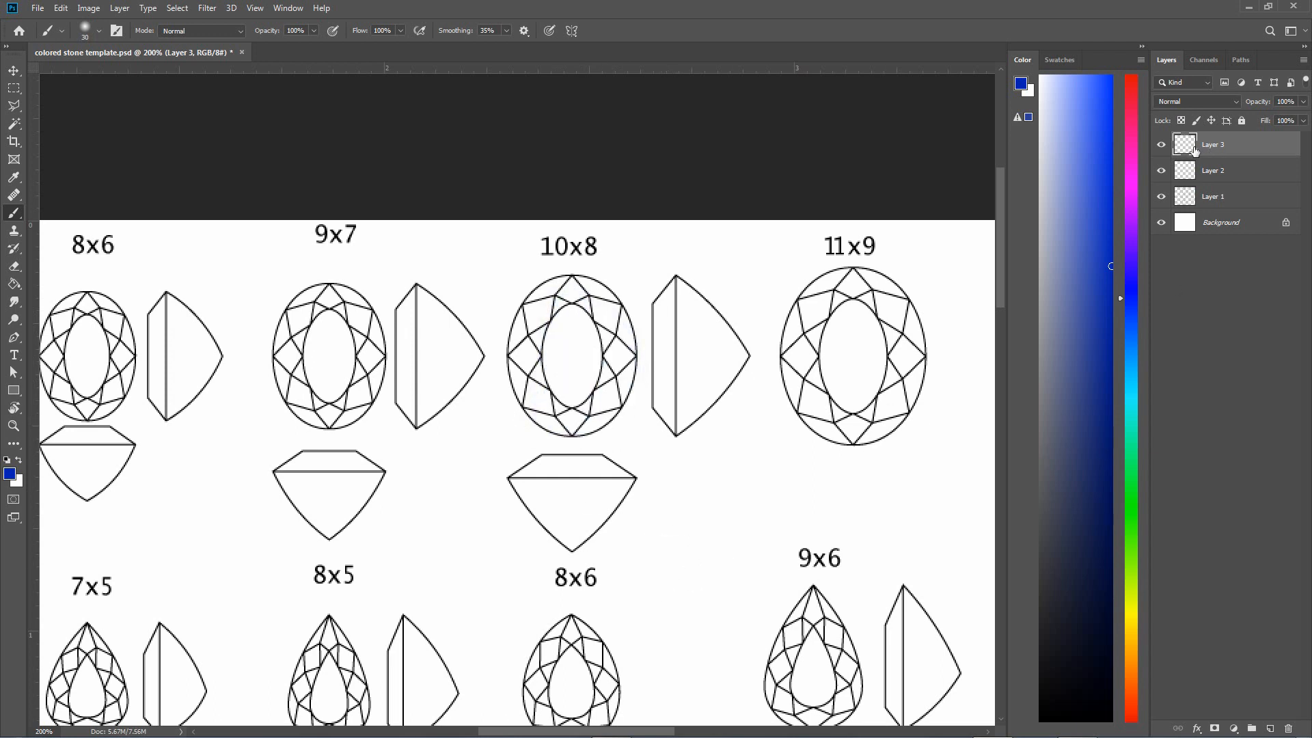
# Toggle the visibility of Layer 3, Layer 2 and Layer 1 to identify which layer holds the stone line art
pyautogui.click(1162, 145)
pyautogui.click(1162, 146)
pyautogui.click(1162, 146)
pyautogui.click(1162, 145)
pyautogui.click(1162, 171)
pyautogui.click(1163, 171)
pyautogui.click(1163, 198)
pyautogui.click(1163, 197)
# Rename Layer 1 to "temp" and move it to the top of the layer stack
pyautogui.doubleClick(1215, 197)
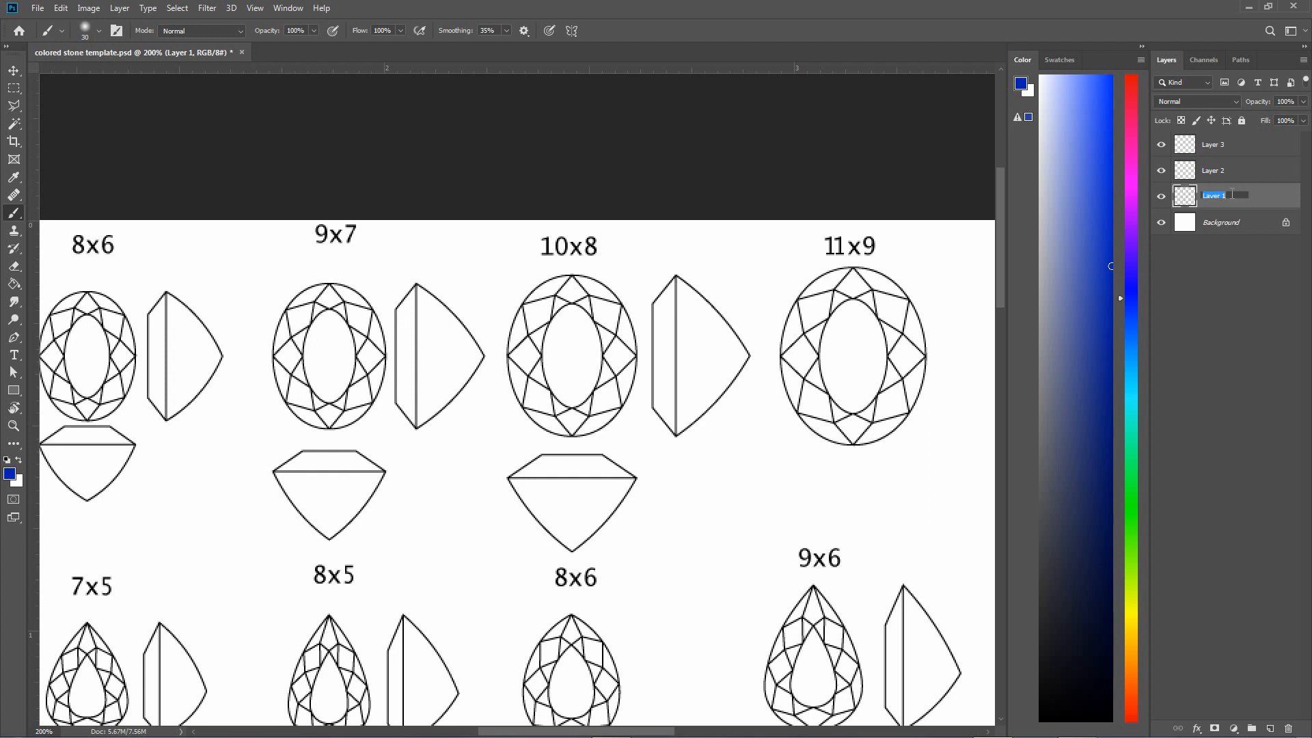
pyautogui.write('temp')
pyautogui.press('Return')
pyautogui.moveTo(1233, 203); pyautogui.dragTo(1240, 140)
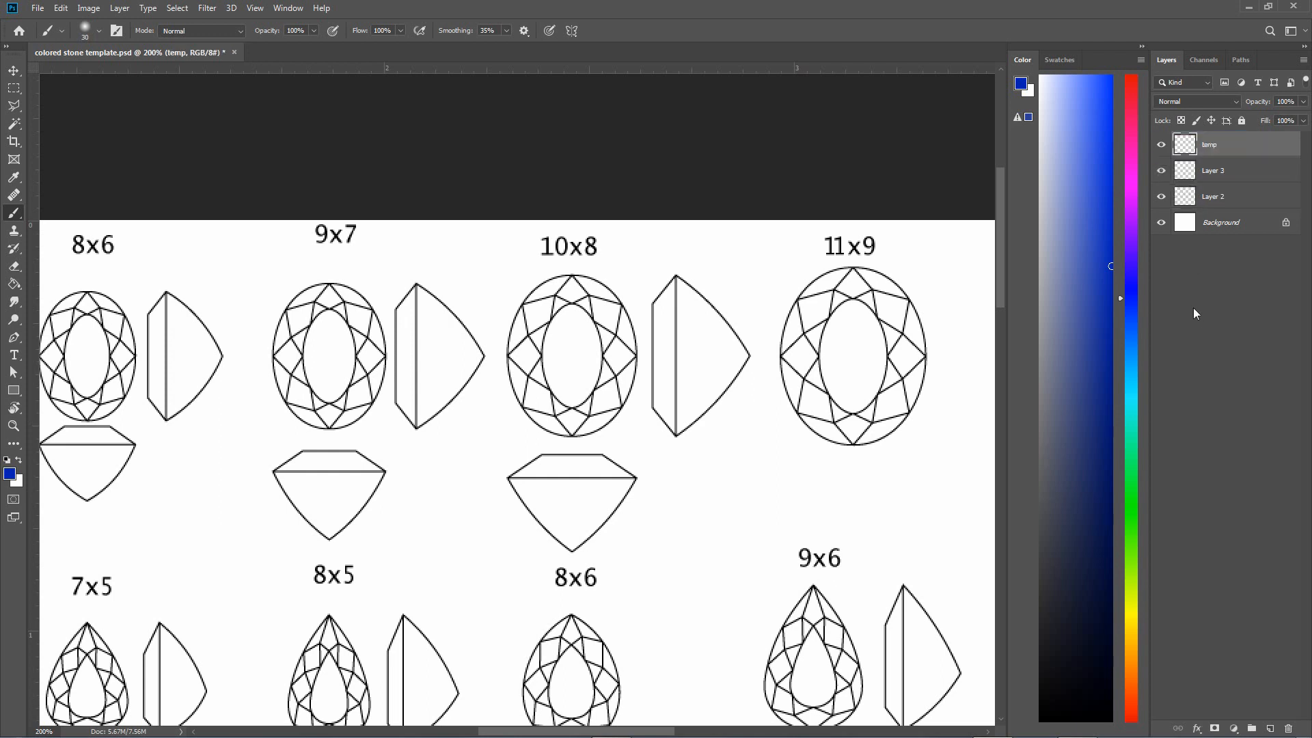
# Paint the 10x8 oval stone solid blue on Layer 3, filling out to its rim with the brush reduced to 12 px
pyautogui.click(1233, 175)
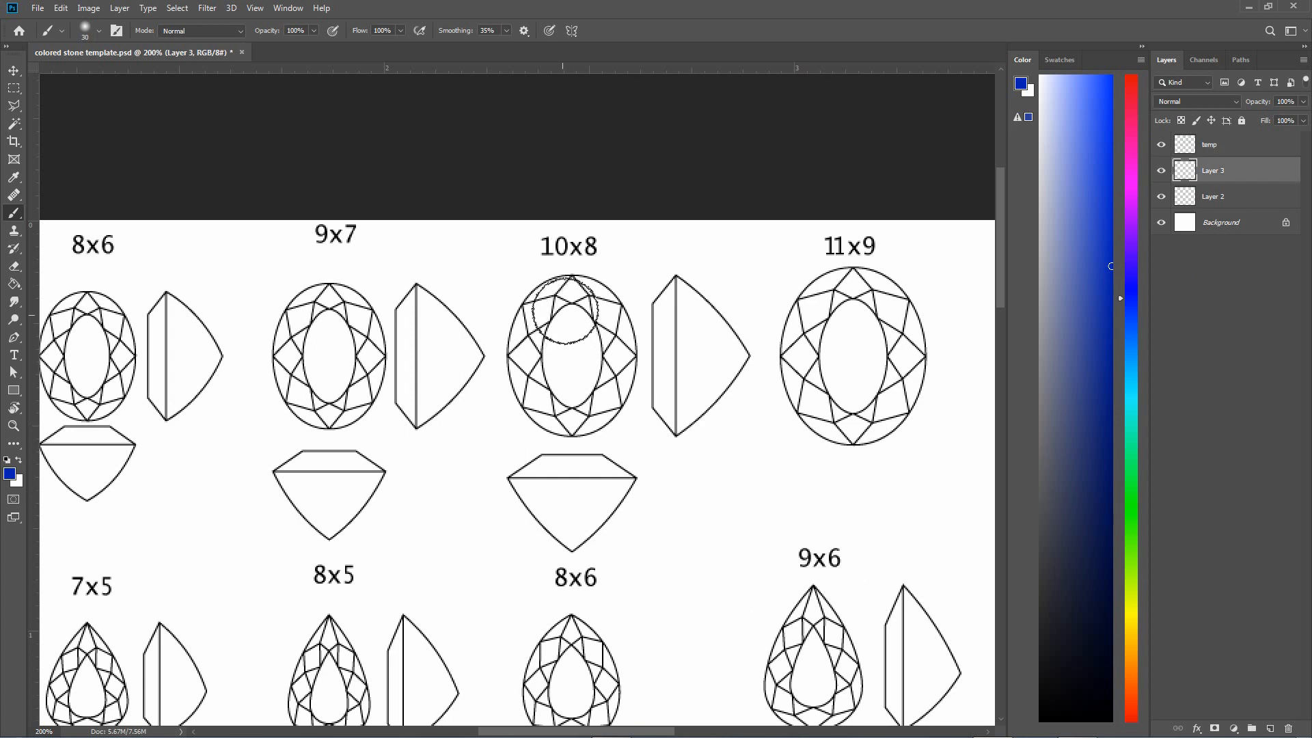
pyautogui.moveTo(561, 309)
pyautogui.mouseDown()
pyautogui.moveTo(611, 354)
pyautogui.moveTo(611, 382)
pyautogui.moveTo(571, 411)
pyautogui.moveTo(534, 395)
pyautogui.moveTo(535, 330)
pyautogui.moveTo(538, 398)
pyautogui.moveTo(535, 341)
pyautogui.moveTo(535, 379)
pyautogui.moveTo(531, 368)
pyautogui.moveTo(548, 306)
pyautogui.moveTo(531, 349)
pyautogui.moveTo(546, 307)
pyautogui.moveTo(572, 295)
pyautogui.moveTo(592, 307)
pyautogui.moveTo(606, 328)
pyautogui.moveTo(576, 341)
pyautogui.mouseUp()
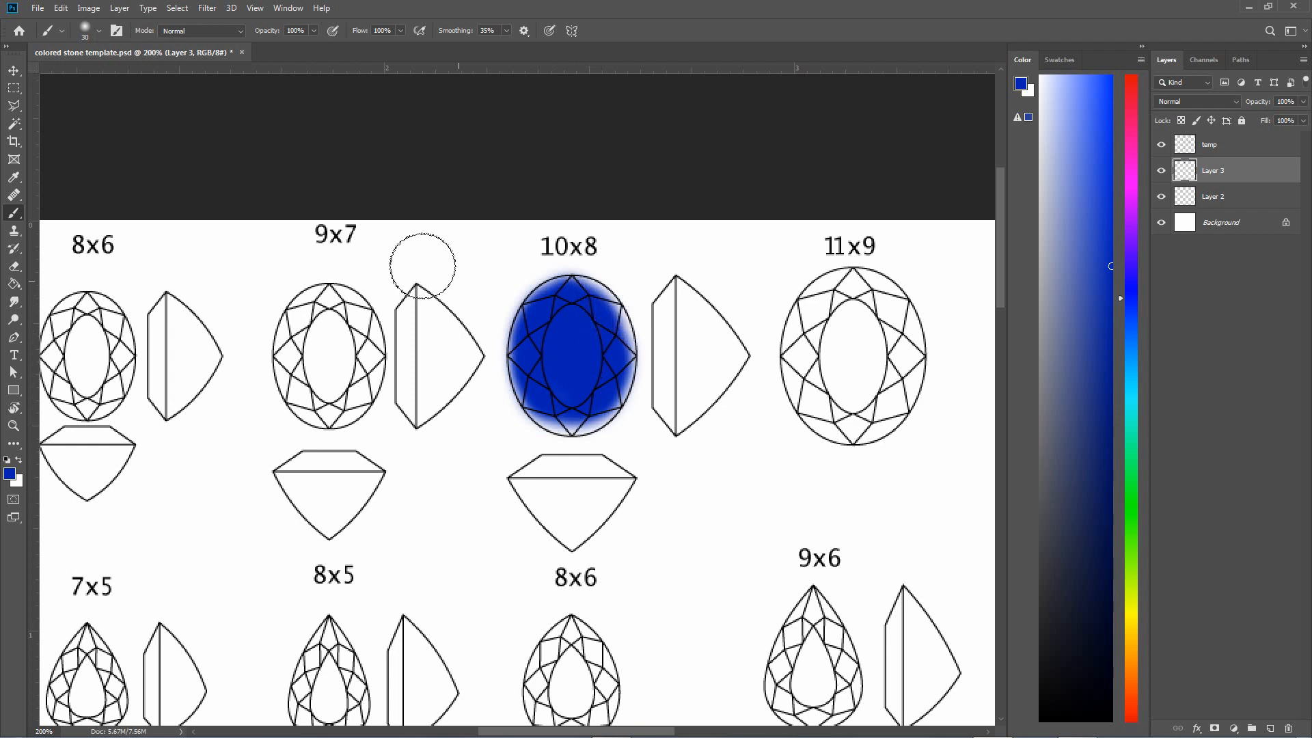
pyautogui.click(101, 41)
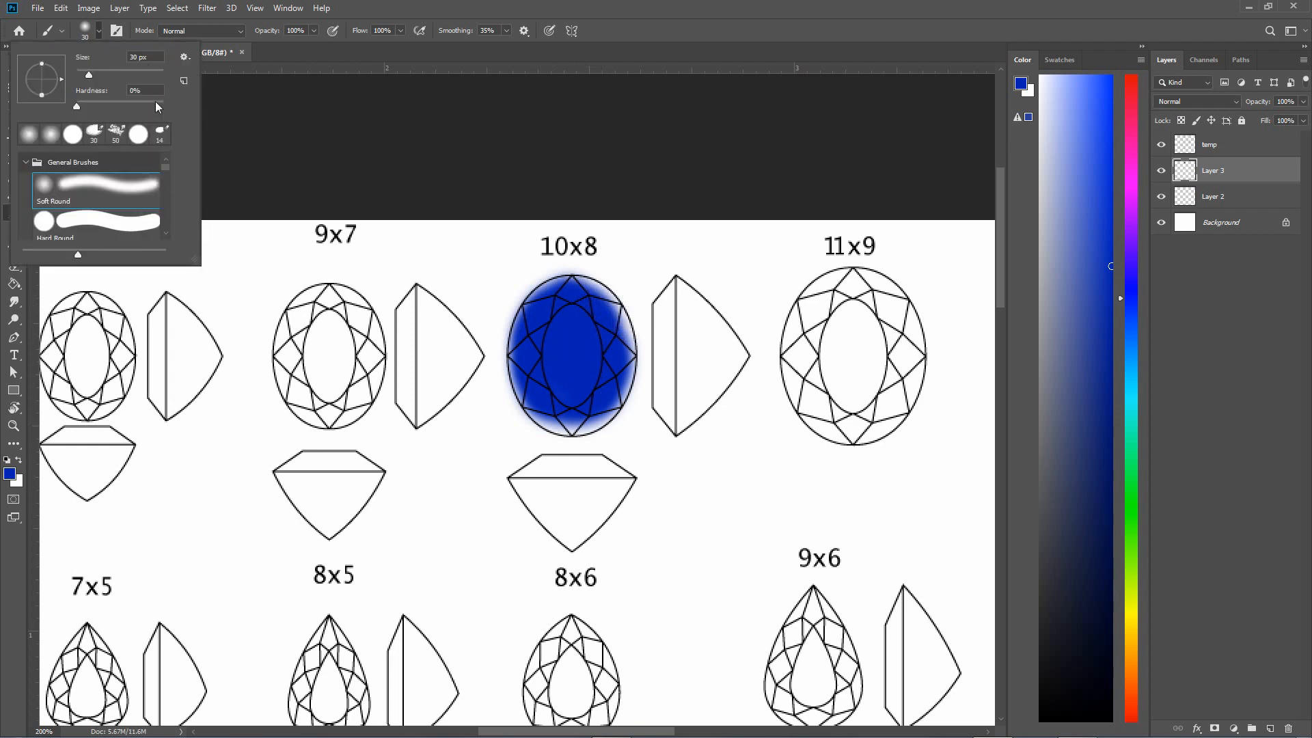
pyautogui.click(155, 58)
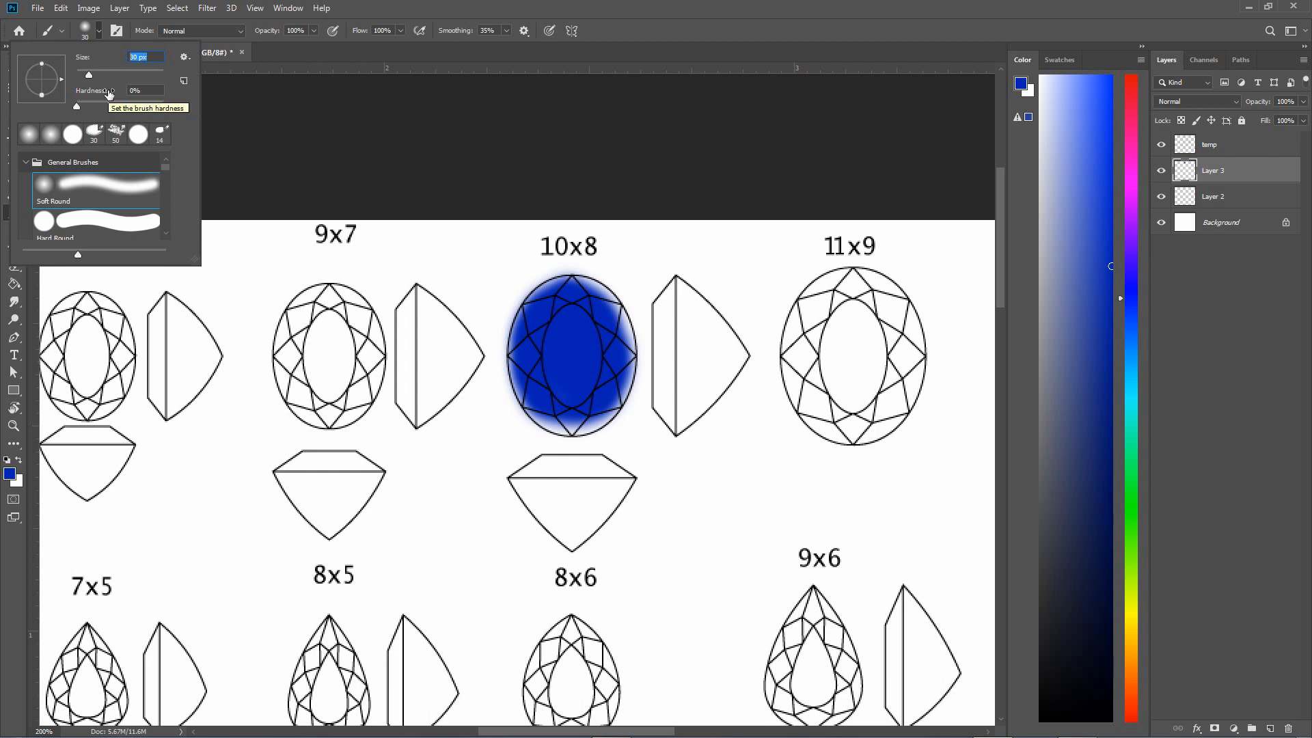
pyautogui.write('12')
pyautogui.press('Return')
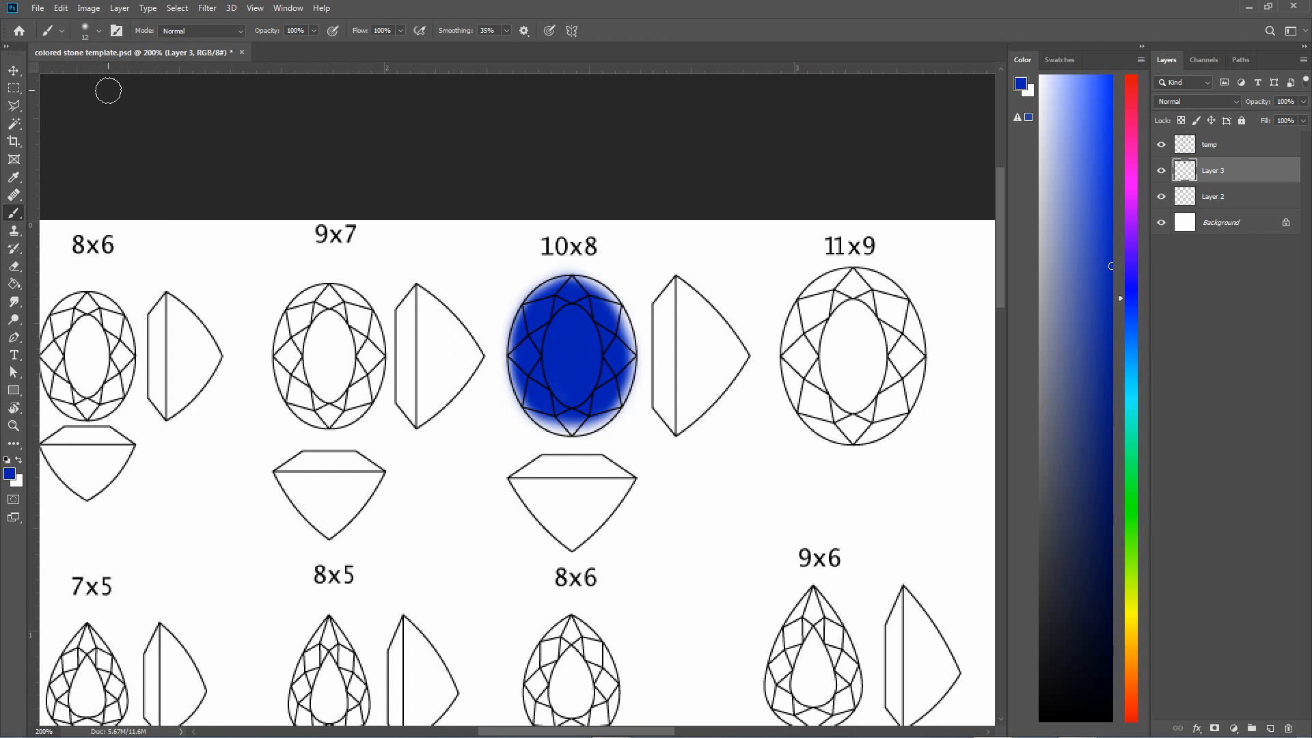
pyautogui.moveTo(521, 366)
pyautogui.mouseDown()
pyautogui.moveTo(520, 336)
pyautogui.moveTo(521, 379)
pyautogui.moveTo(552, 429)
pyautogui.moveTo(573, 430)
pyautogui.moveTo(554, 419)
pyautogui.moveTo(579, 423)
pyautogui.moveTo(564, 424)
pyautogui.moveTo(585, 418)
pyautogui.moveTo(595, 388)
pyautogui.moveTo(581, 423)
pyautogui.moveTo(599, 419)
pyautogui.moveTo(579, 429)
pyautogui.moveTo(613, 403)
pyautogui.moveTo(602, 417)
pyautogui.moveTo(624, 335)
pyautogui.moveTo(617, 400)
pyautogui.moveTo(606, 305)
pyautogui.moveTo(615, 320)
pyautogui.moveTo(619, 309)
pyautogui.moveTo(625, 346)
pyautogui.moveTo(584, 285)
pyautogui.moveTo(605, 297)
pyautogui.moveTo(573, 280)
pyautogui.moveTo(610, 309)
pyautogui.moveTo(591, 361)
pyautogui.moveTo(568, 274)
pyautogui.moveTo(579, 287)
pyautogui.moveTo(535, 304)
pyautogui.moveTo(554, 285)
pyautogui.moveTo(573, 283)
pyautogui.moveTo(541, 296)
pyautogui.moveTo(530, 314)
pyautogui.moveTo(551, 289)
pyautogui.moveTo(520, 332)
pyautogui.moveTo(523, 315)
pyautogui.moveTo(517, 362)
pyautogui.moveTo(517, 346)
pyautogui.moveTo(536, 410)
pyautogui.moveTo(589, 392)
pyautogui.moveTo(553, 419)
pyautogui.moveTo(572, 428)
pyautogui.moveTo(562, 419)
pyautogui.moveTo(604, 396)
pyautogui.moveTo(592, 369)
pyautogui.moveTo(556, 375)
pyautogui.moveTo(608, 352)
pyautogui.mouseUp()
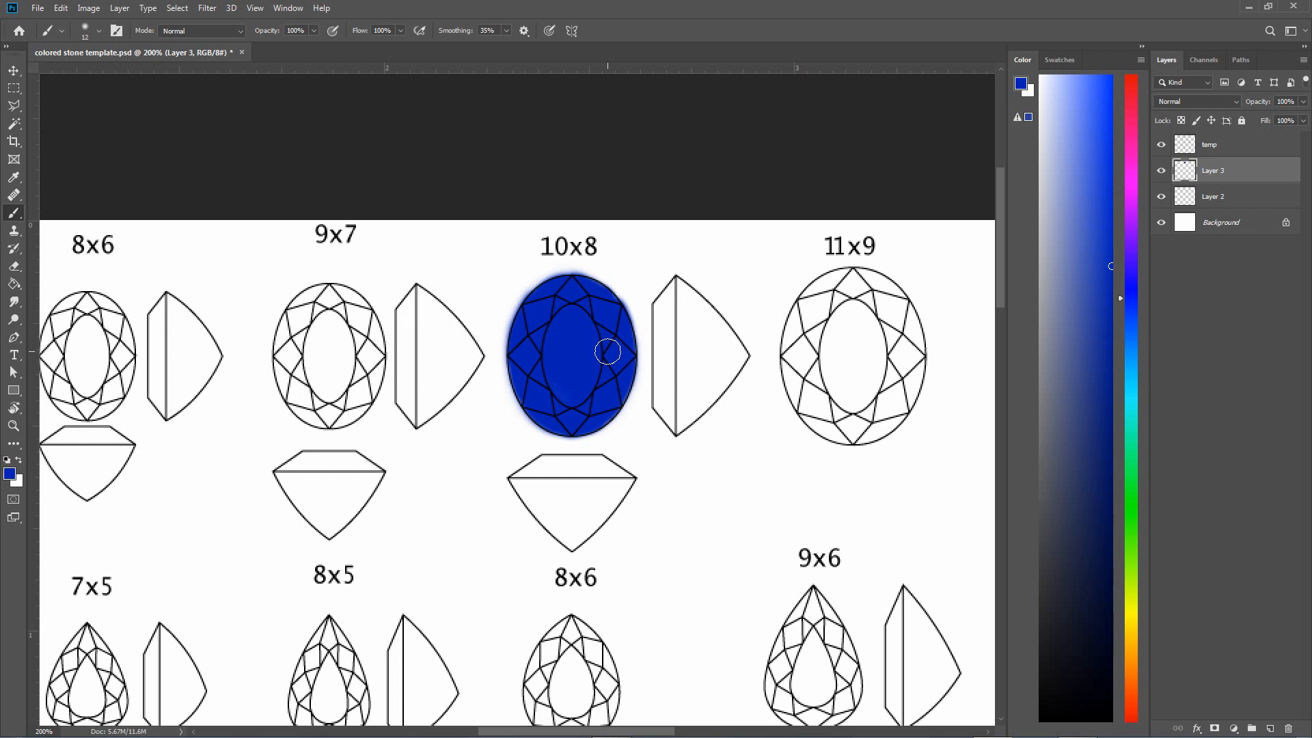
pyautogui.moveTo(608, 352)
pyautogui.mouseDown()
pyautogui.moveTo(621, 324)
pyautogui.moveTo(625, 361)
pyautogui.moveTo(626, 349)
pyautogui.moveTo(590, 423)
pyautogui.mouseUp()
# Hide Layer 3, make the temp layer active and set the brush size to 3 px
pyautogui.click(1162, 171)
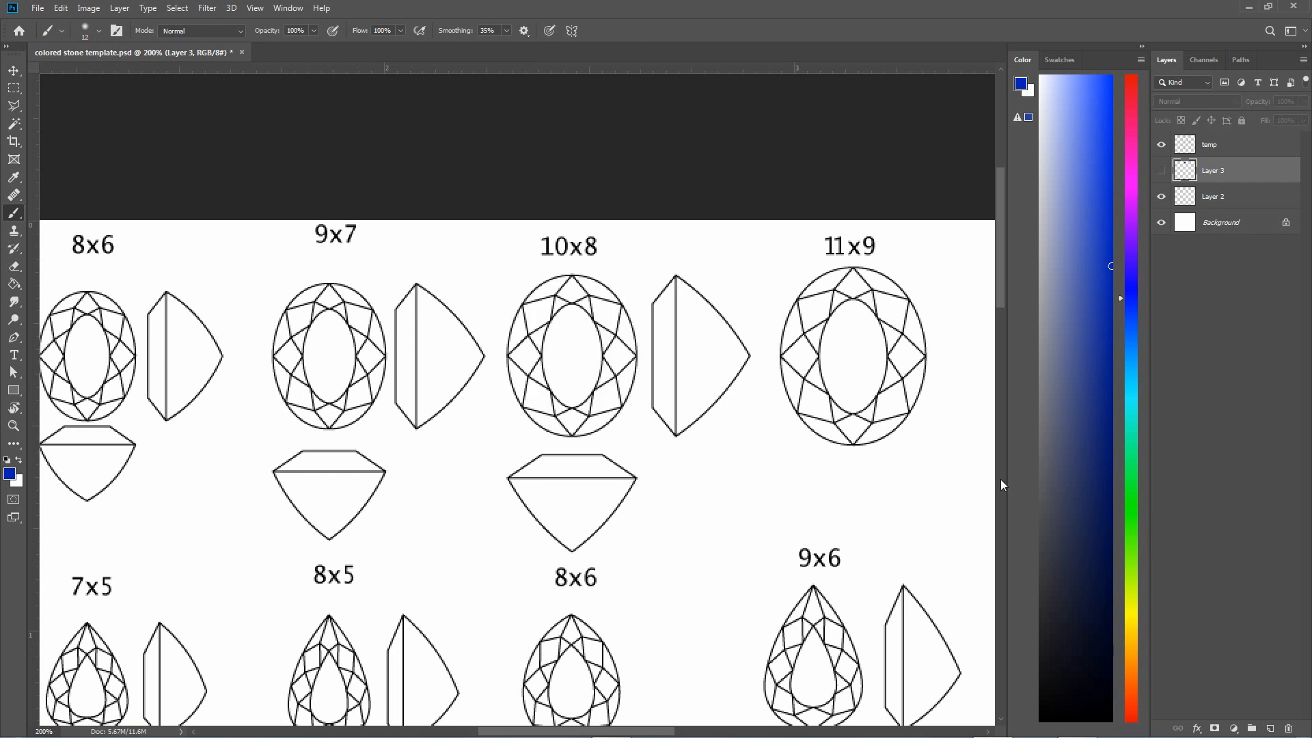
pyautogui.click(1224, 150)
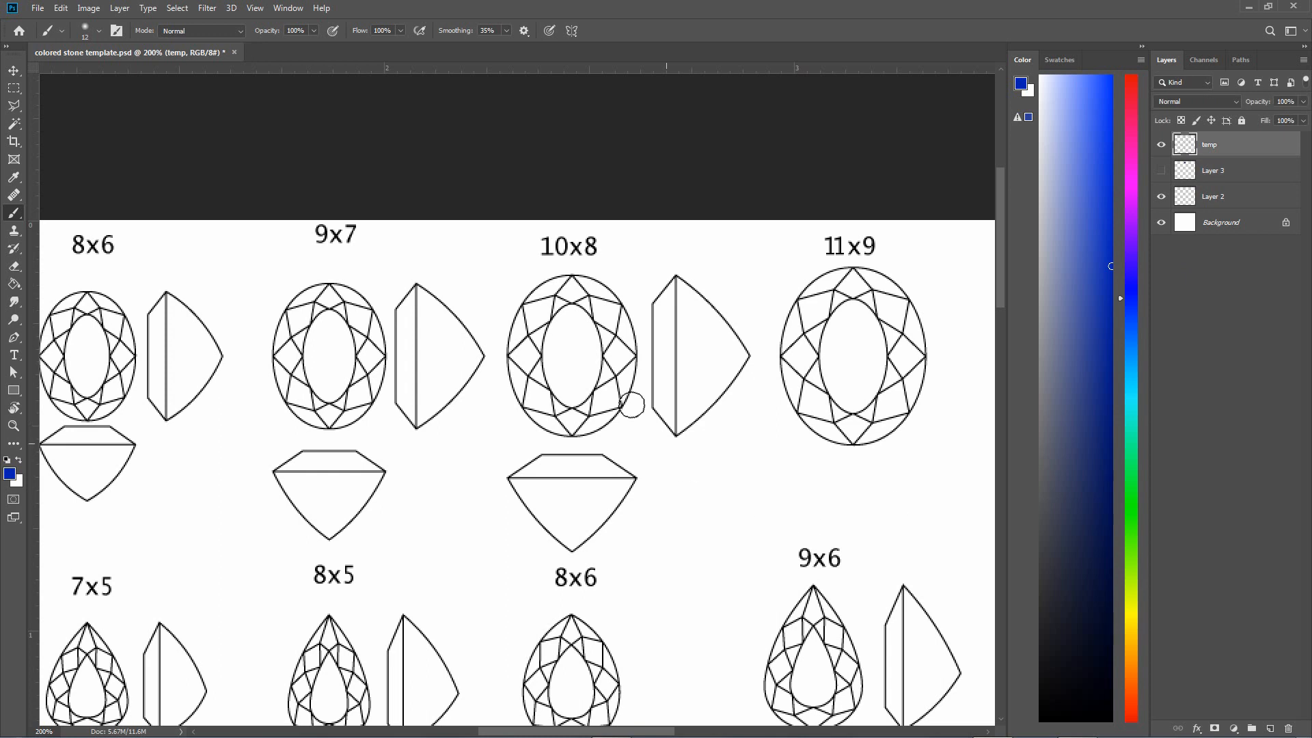
pyautogui.click(99, 32)
pyautogui.click(155, 55)
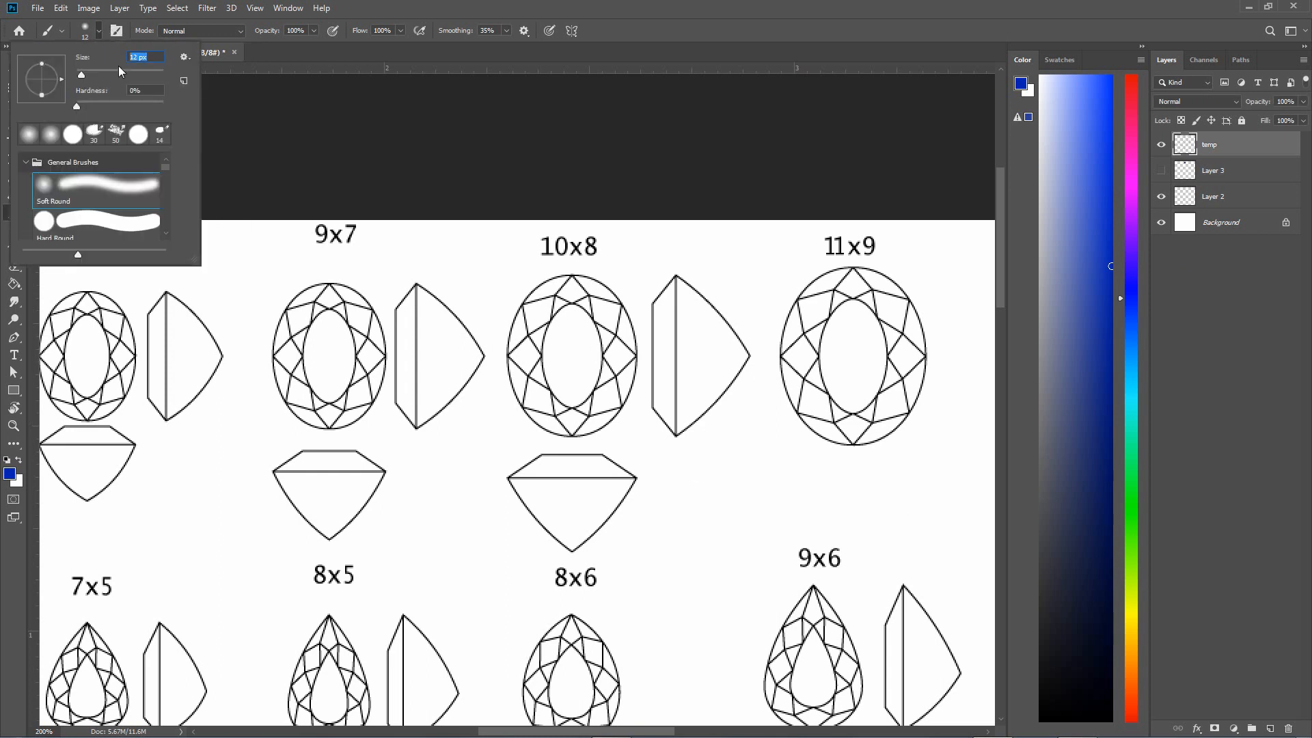
pyautogui.write('3')
pyautogui.press('Return')
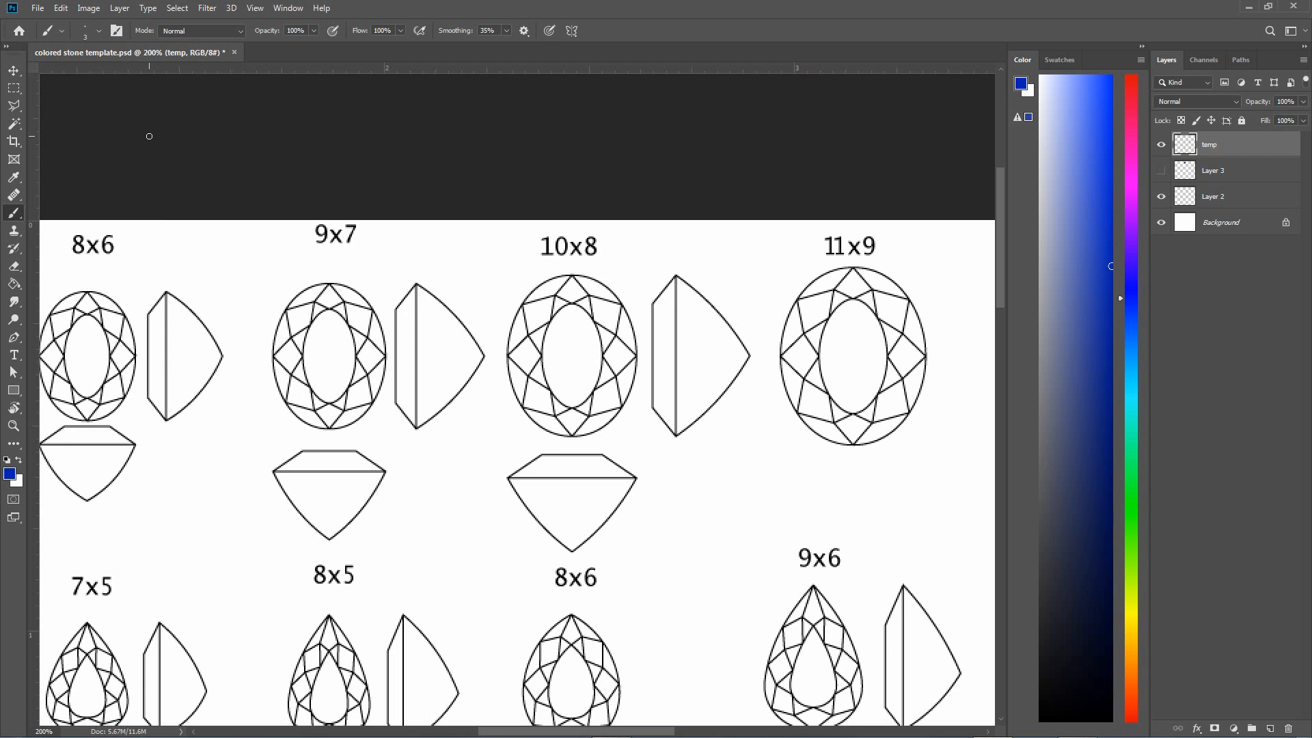
# Sample the line colour from the 10x8 oval's facets and darken the foreground colour to black
pyautogui.click(556, 364)
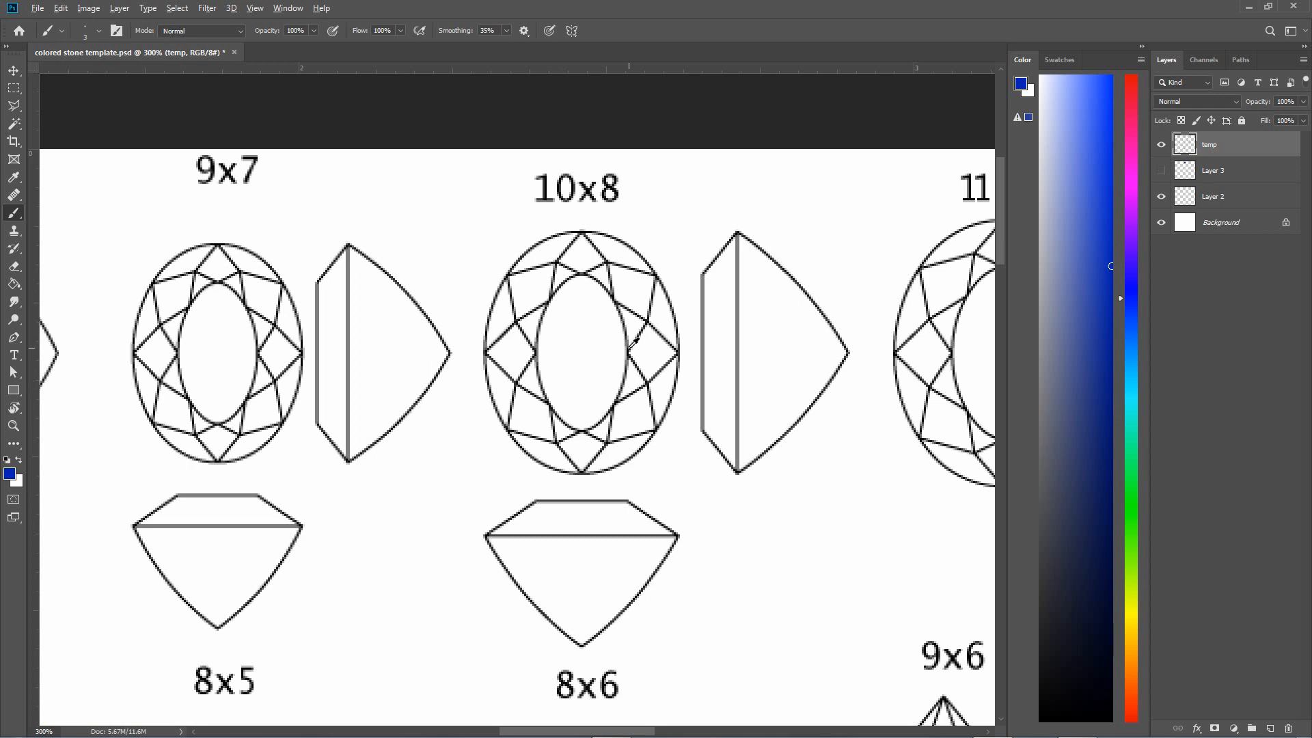
pyautogui.keyDown('alt'); pyautogui.click(628, 361); pyautogui.keyUp('alt')
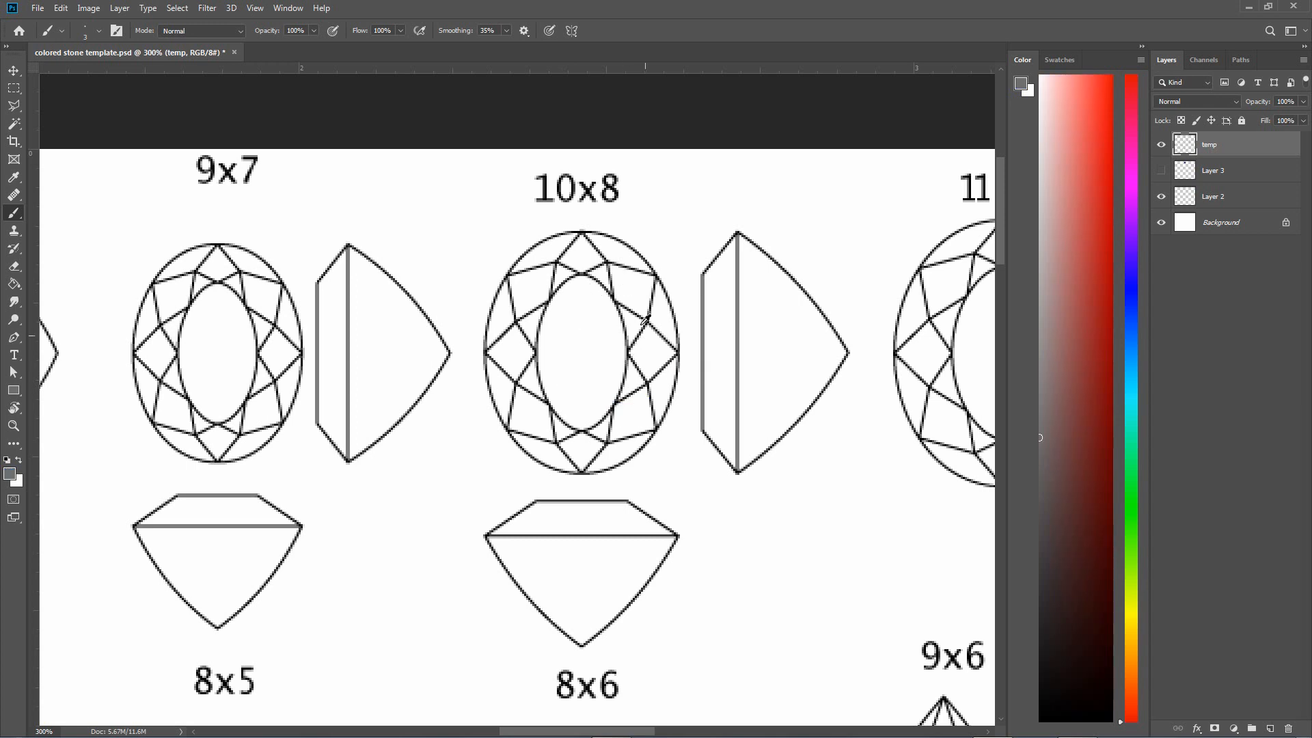
pyautogui.keyDown('alt'); pyautogui.click(635, 340); pyautogui.keyUp('alt')
pyautogui.moveTo(1044, 682); pyautogui.dragTo(1034, 736)
# Trace the upper half of the 10x8 oval's inner table outline with connected straight black strokes on the temp layer
pyautogui.moveTo(324, 400); pyautogui.dragTo(341, 390)
pyautogui.hotkey('ctrl', 'z')
pyautogui.keyDown('shift'); pyautogui.click(547, 301); pyautogui.keyUp('shift')
pyautogui.keyDown('shift'); pyautogui.click(578, 274); pyautogui.keyUp('shift')
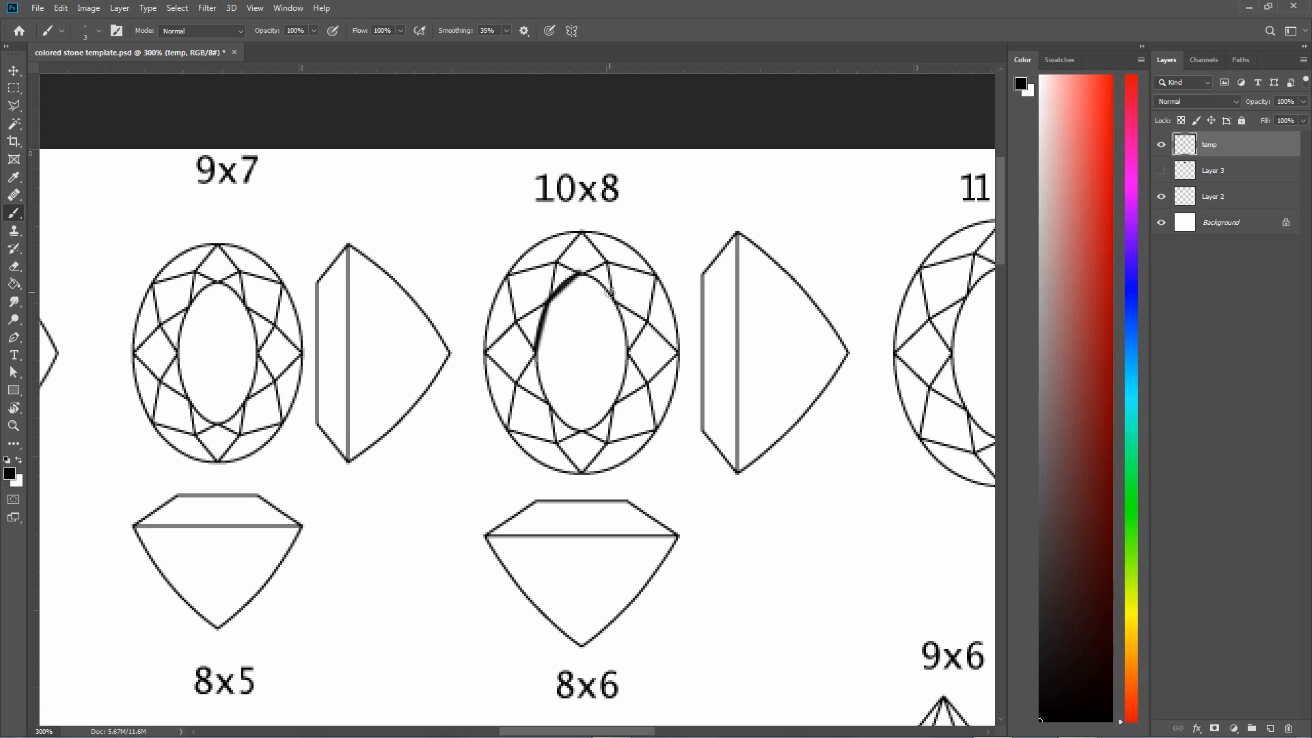
pyautogui.keyDown('shift'); pyautogui.click(610, 293); pyautogui.keyUp('shift')
pyautogui.hotkey('ctrl', 'z')
pyautogui.keyDown('shift'); pyautogui.click(582, 272); pyautogui.keyUp('shift')
pyautogui.keyDown('shift'); pyautogui.click(613, 298); pyautogui.keyUp('shift')
pyautogui.keyDown('shift'); pyautogui.click(628, 349); pyautogui.keyUp('shift')
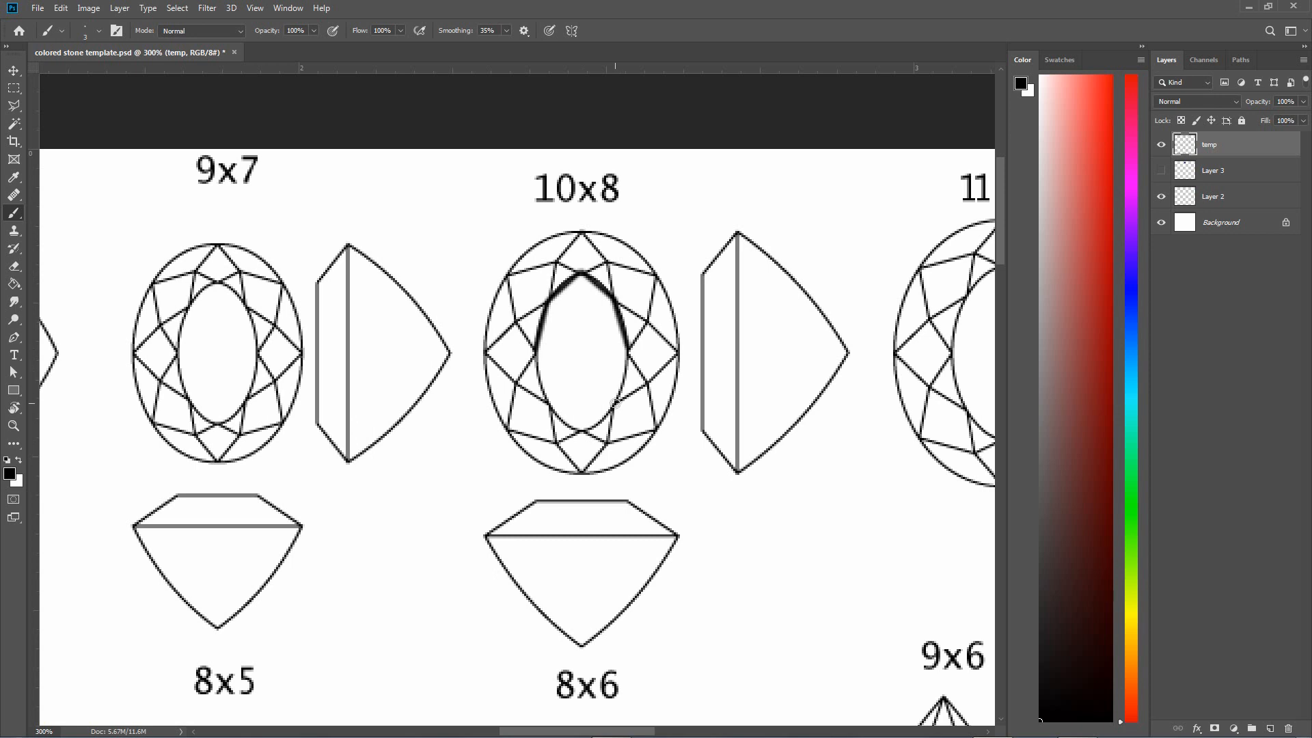
# Trace the lower half of the 10x8 oval's inner table with straight black strokes, closing the faceted outline
pyautogui.keyDown('shift'); pyautogui.click(614, 404); pyautogui.keyUp('shift')
pyautogui.keyDown('shift'); pyautogui.click(586, 431); pyautogui.keyUp('shift')
pyautogui.keyDown('shift'); pyautogui.click(616, 406); pyautogui.keyUp('shift')
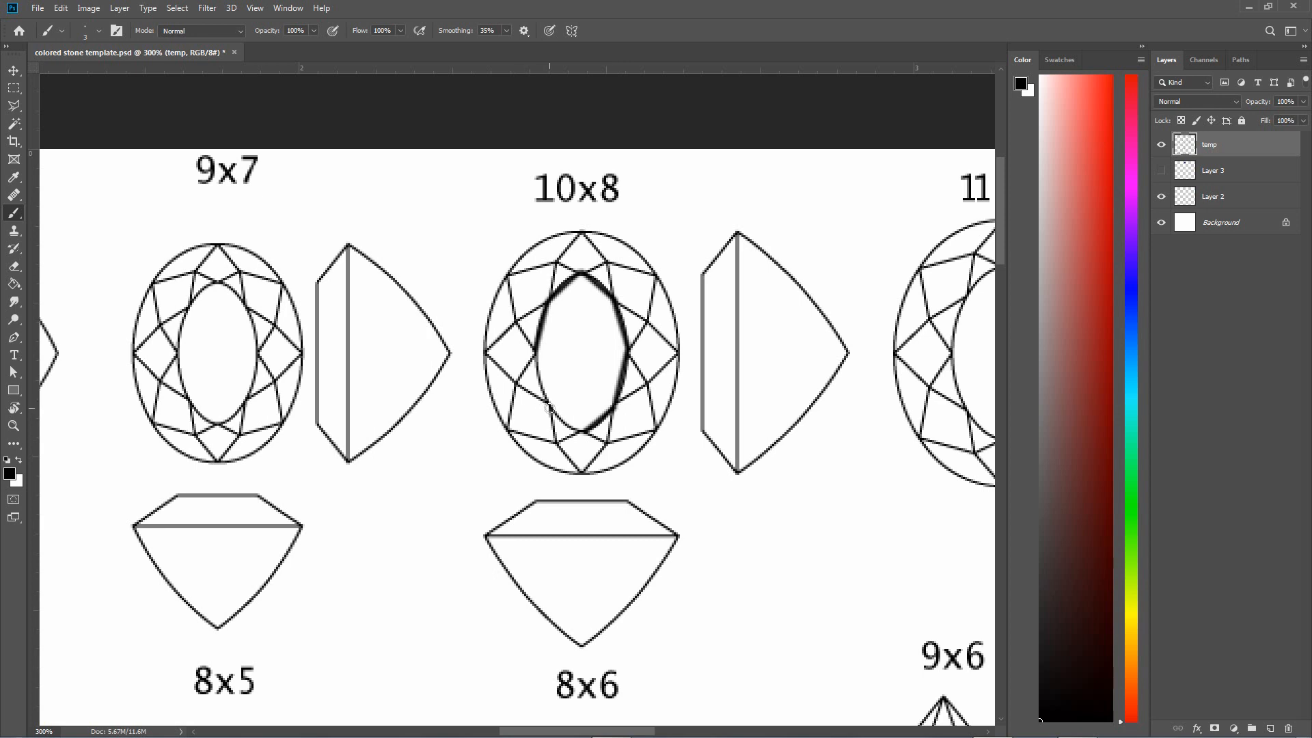
pyautogui.keyDown('shift'); pyautogui.click(550, 405); pyautogui.keyUp('shift')
pyautogui.hotkey('ctrl', 'z')
pyautogui.keyDown('shift'); pyautogui.click(548, 406); pyautogui.keyUp('shift')
pyautogui.hotkey('ctrl', 'z')
pyautogui.keyDown('shift'); pyautogui.click(551, 408); pyautogui.keyUp('shift')
pyautogui.keyDown('shift'); pyautogui.click(532, 352); pyautogui.keyUp('shift')
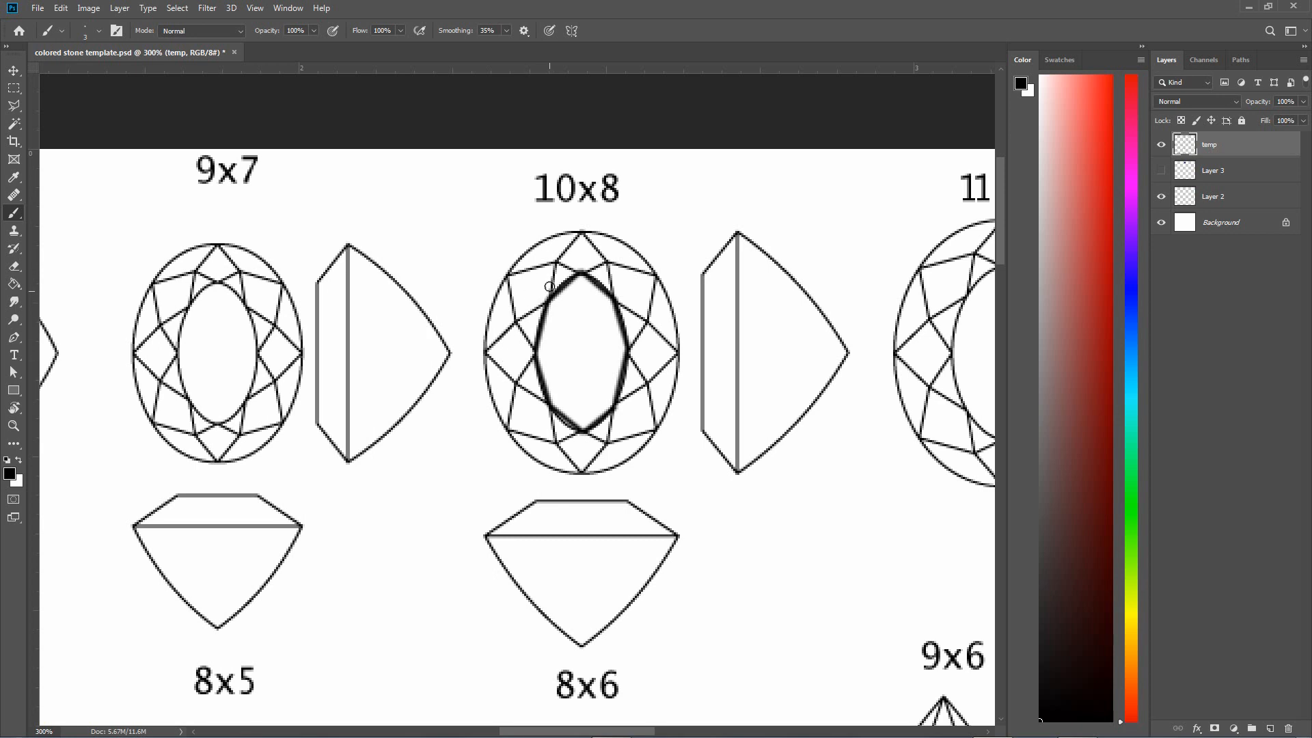
# Trace the facet points above and along the left side of the 10x8 oval's table with straight black strokes
pyautogui.moveTo(554, 261); pyautogui.dragTo(551, 295)
pyautogui.keyDown('shift'); pyautogui.click(579, 272); pyautogui.keyUp('shift')
pyautogui.keyDown('shift'); pyautogui.click(606, 260); pyautogui.keyUp('shift')
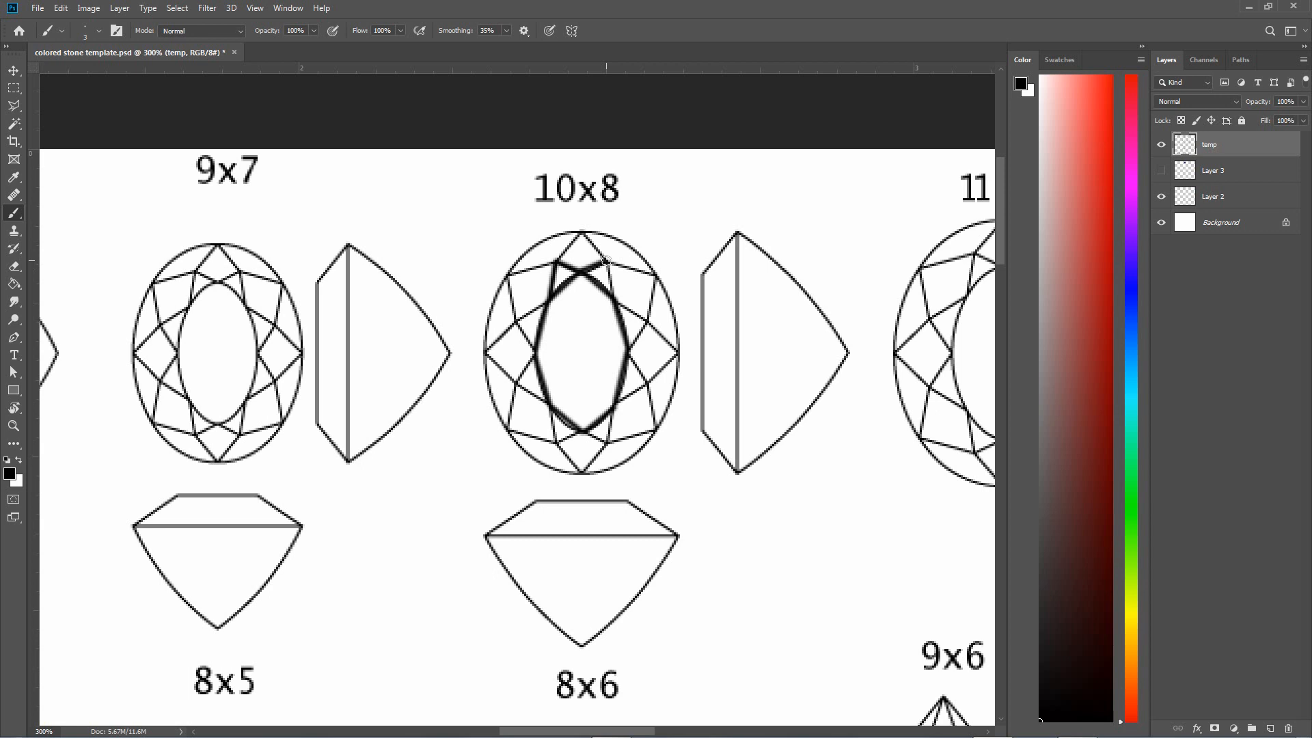
pyautogui.keyDown('shift'); pyautogui.click(615, 298); pyautogui.keyUp('shift')
pyautogui.keyDown('shift'); pyautogui.click(538, 356); pyautogui.keyUp('shift')
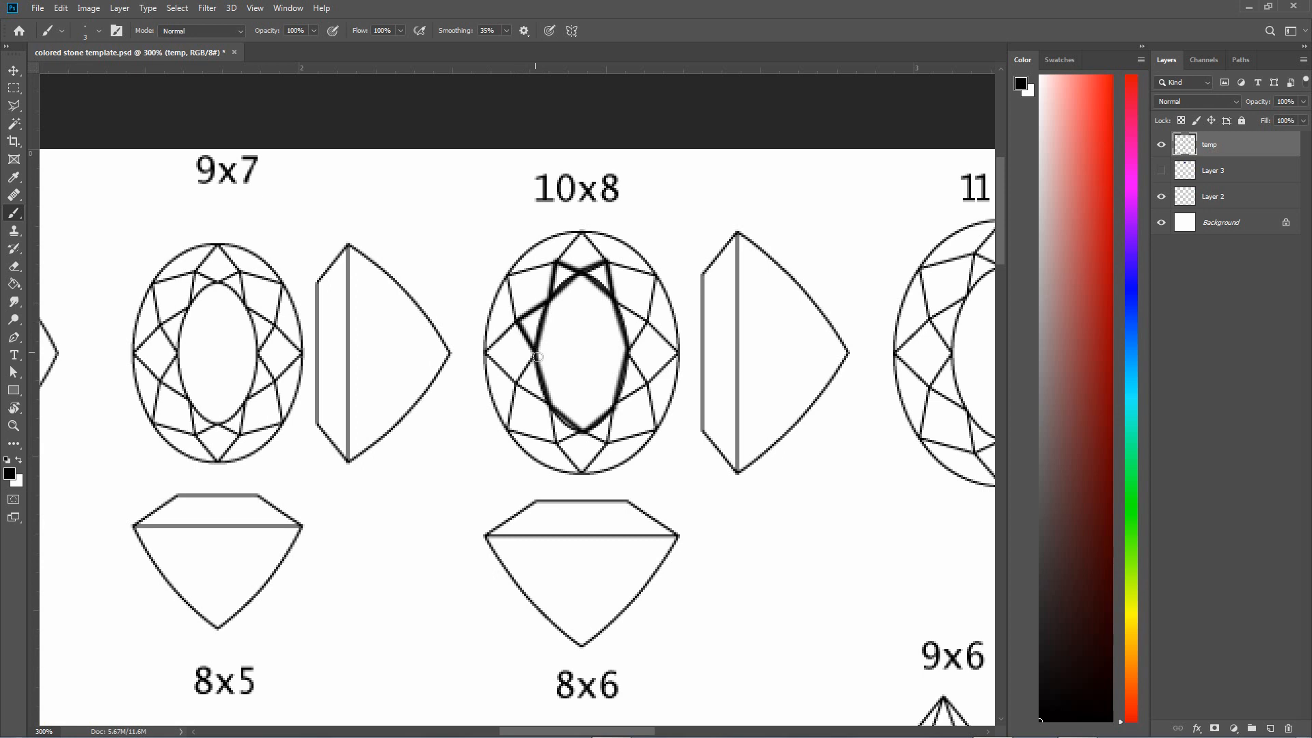
pyautogui.keyDown('shift'); pyautogui.click(516, 387); pyautogui.keyUp('shift')
pyautogui.keyDown('shift'); pyautogui.click(551, 408); pyautogui.keyUp('shift')
# Show Layer 3 and lock the transparent pixels of the temp layer
pyautogui.click(1161, 170)
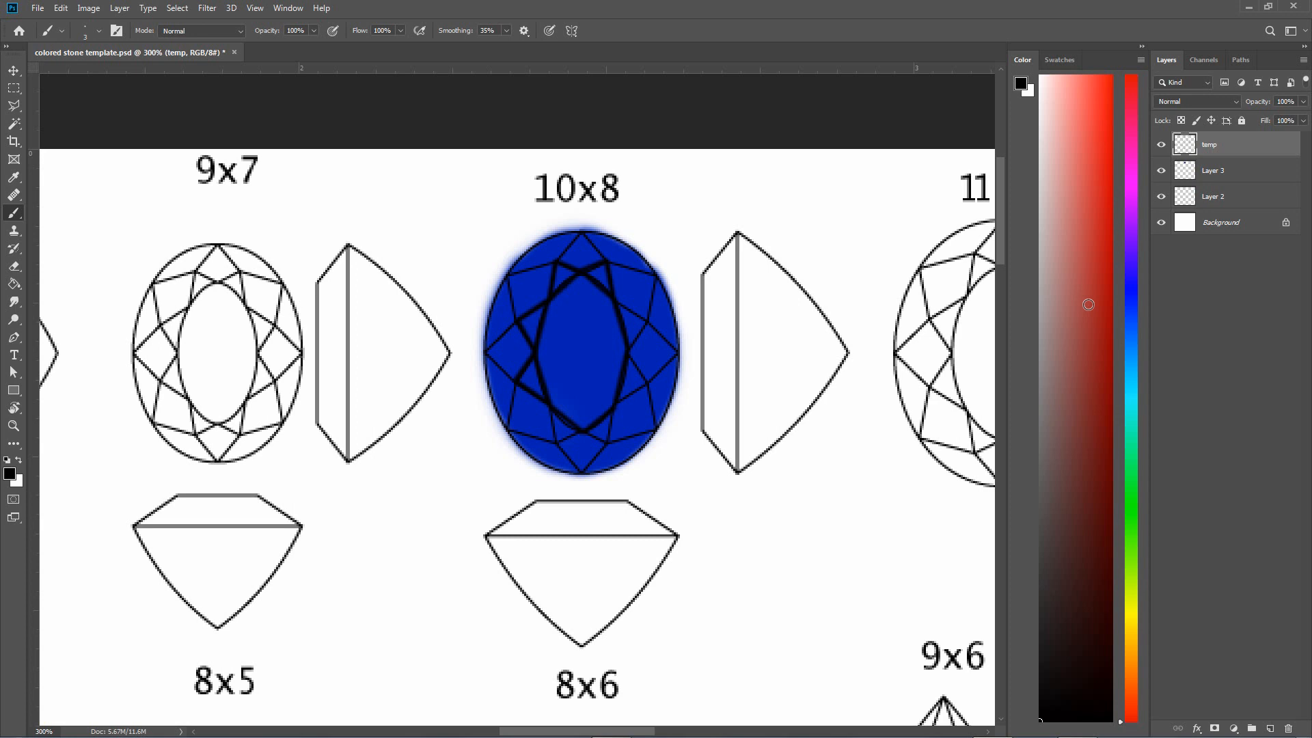
pyautogui.click(1182, 121)
pyautogui.click(1184, 121)
pyautogui.click(1184, 120)
pyautogui.press('x')
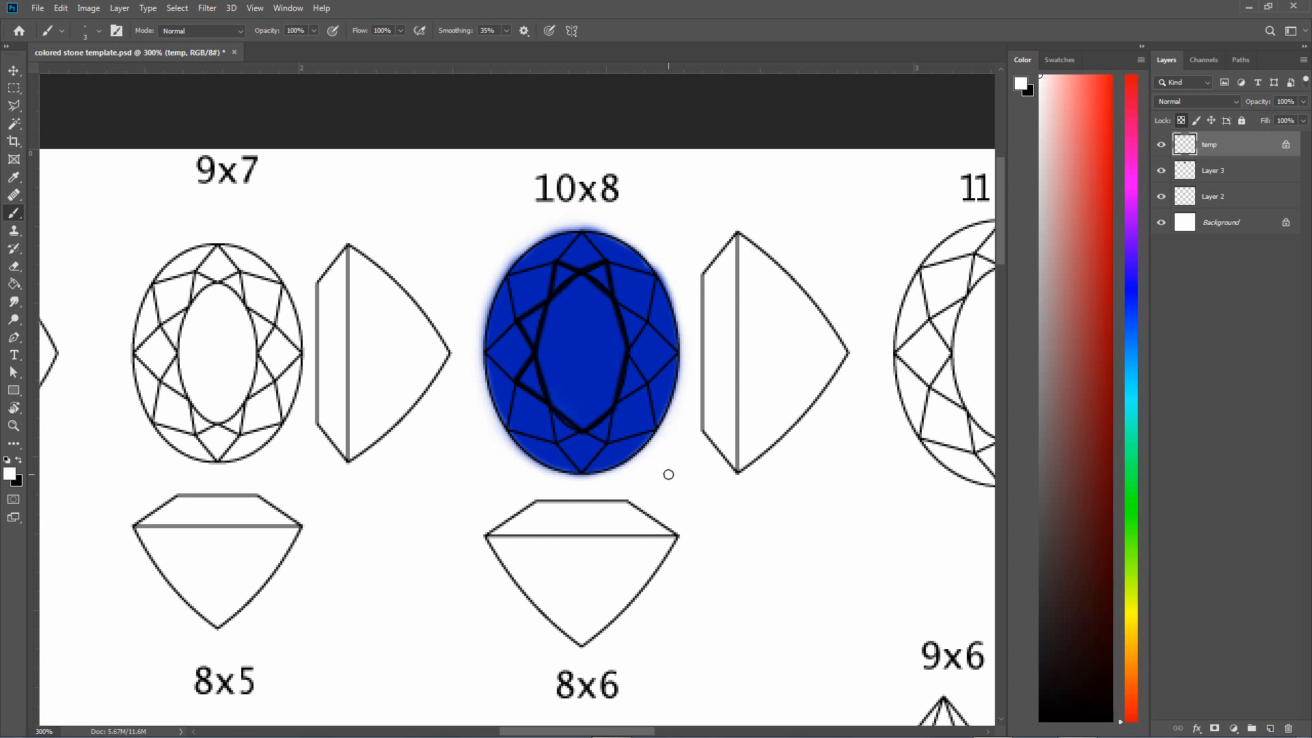
pyautogui.moveTo(533, 345)
pyautogui.mouseDown()
pyautogui.moveTo(546, 299)
pyautogui.moveTo(536, 352)
pyautogui.moveTo(532, 307)
pyautogui.mouseUp()
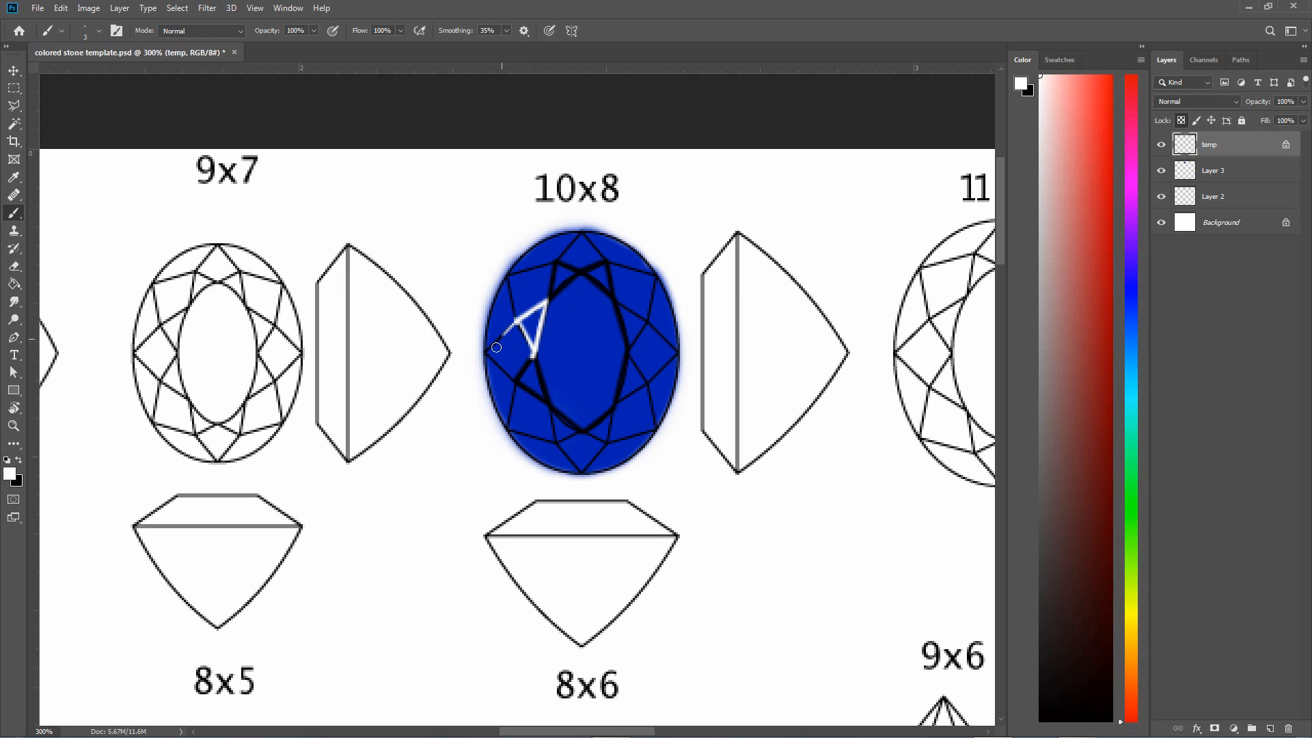
pyautogui.moveTo(496, 347); pyautogui.dragTo(521, 316)
pyautogui.hotkey('ctrl', 'z')
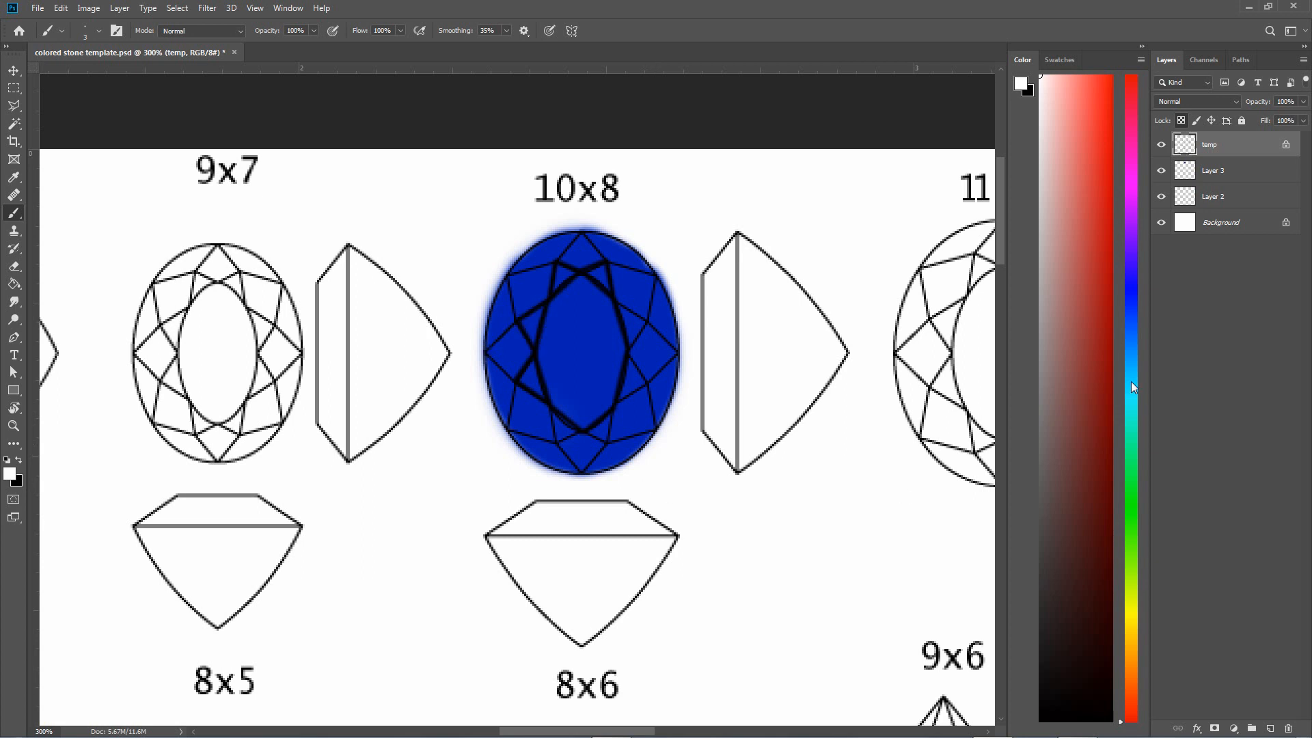
pyautogui.press('x')
# Recolour the 10x8 oval's facet lines light blue on the temp layer using a 20 px soft brush
pyautogui.click(1133, 289)
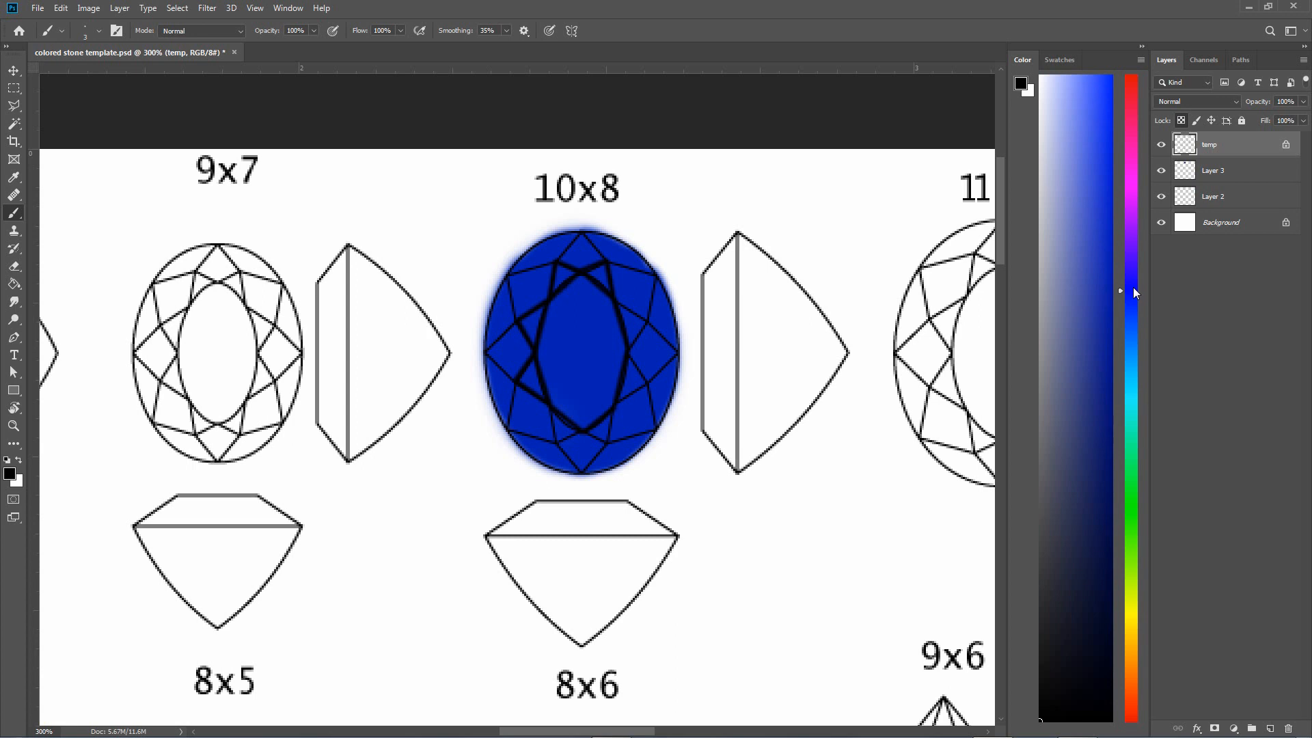
pyautogui.keyDown('alt'); pyautogui.click(648, 290); pyautogui.keyUp('alt')
pyautogui.click(1102, 198)
pyautogui.moveTo(1103, 198); pyautogui.dragTo(1085, 92)
pyautogui.click(99, 30)
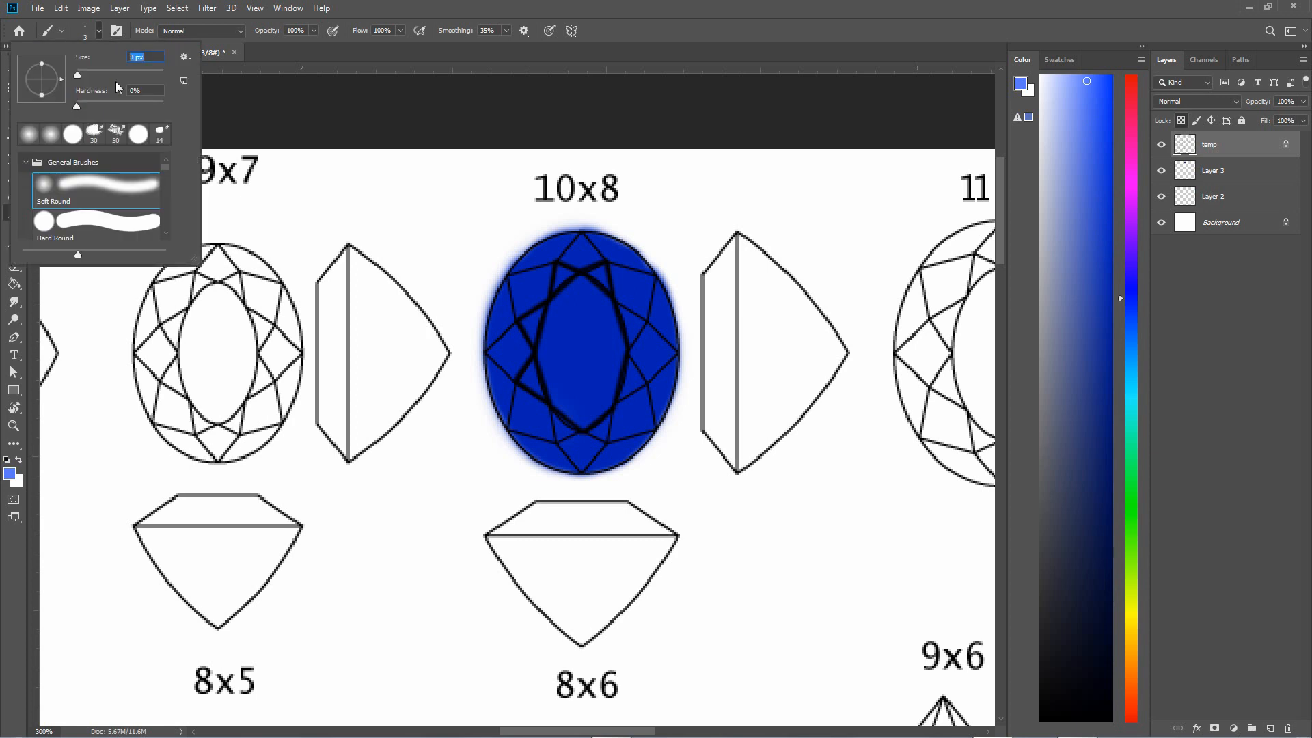
pyautogui.press('Return')
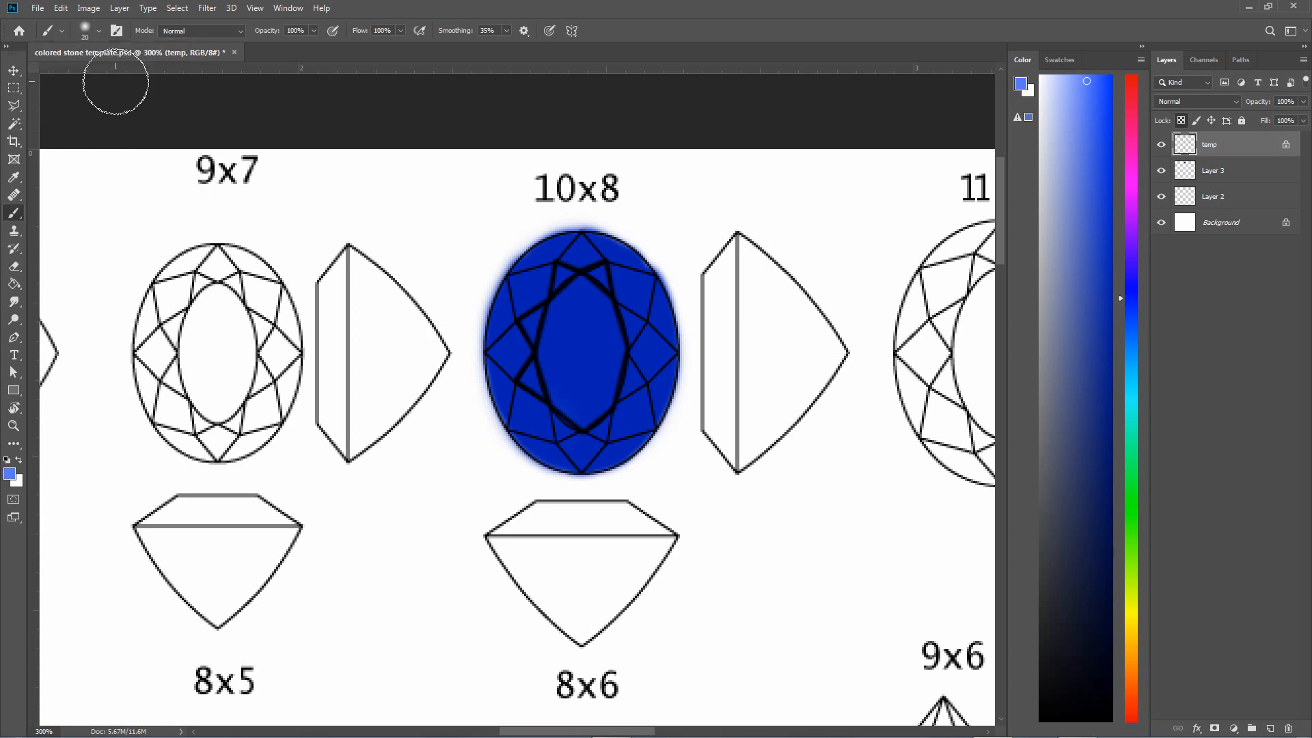
pyautogui.moveTo(551, 284)
pyautogui.mouseDown()
pyautogui.moveTo(573, 264)
pyautogui.moveTo(533, 361)
pyautogui.moveTo(529, 309)
pyautogui.moveTo(508, 370)
pyautogui.moveTo(510, 319)
pyautogui.moveTo(543, 263)
pyautogui.moveTo(510, 315)
pyautogui.moveTo(535, 269)
pyautogui.moveTo(572, 252)
pyautogui.moveTo(549, 268)
pyautogui.moveTo(592, 262)
pyautogui.moveTo(613, 279)
pyautogui.moveTo(598, 263)
pyautogui.moveTo(629, 281)
pyautogui.moveTo(615, 264)
pyautogui.moveTo(653, 313)
pyautogui.moveTo(645, 287)
pyautogui.moveTo(666, 376)
pyautogui.moveTo(647, 428)
pyautogui.moveTo(659, 387)
pyautogui.moveTo(632, 427)
pyautogui.moveTo(629, 340)
pyautogui.moveTo(616, 414)
pyautogui.moveTo(610, 284)
pyautogui.moveTo(621, 330)
pyautogui.moveTo(595, 432)
pyautogui.moveTo(565, 402)
pyautogui.moveTo(542, 399)
pyautogui.moveTo(547, 416)
pyautogui.moveTo(510, 364)
pyautogui.moveTo(531, 423)
pyautogui.moveTo(516, 342)
pyautogui.moveTo(522, 429)
pyautogui.moveTo(508, 379)
pyautogui.moveTo(523, 432)
pyautogui.moveTo(573, 463)
pyautogui.moveTo(609, 447)
pyautogui.moveTo(632, 369)
pyautogui.moveTo(606, 444)
pyautogui.moveTo(631, 425)
pyautogui.moveTo(606, 455)
pyautogui.moveTo(643, 422)
pyautogui.moveTo(598, 407)
pyautogui.moveTo(567, 430)
pyautogui.moveTo(555, 289)
pyautogui.moveTo(513, 338)
pyautogui.moveTo(516, 373)
pyautogui.moveTo(592, 246)
pyautogui.moveTo(578, 295)
pyautogui.mouseUp()
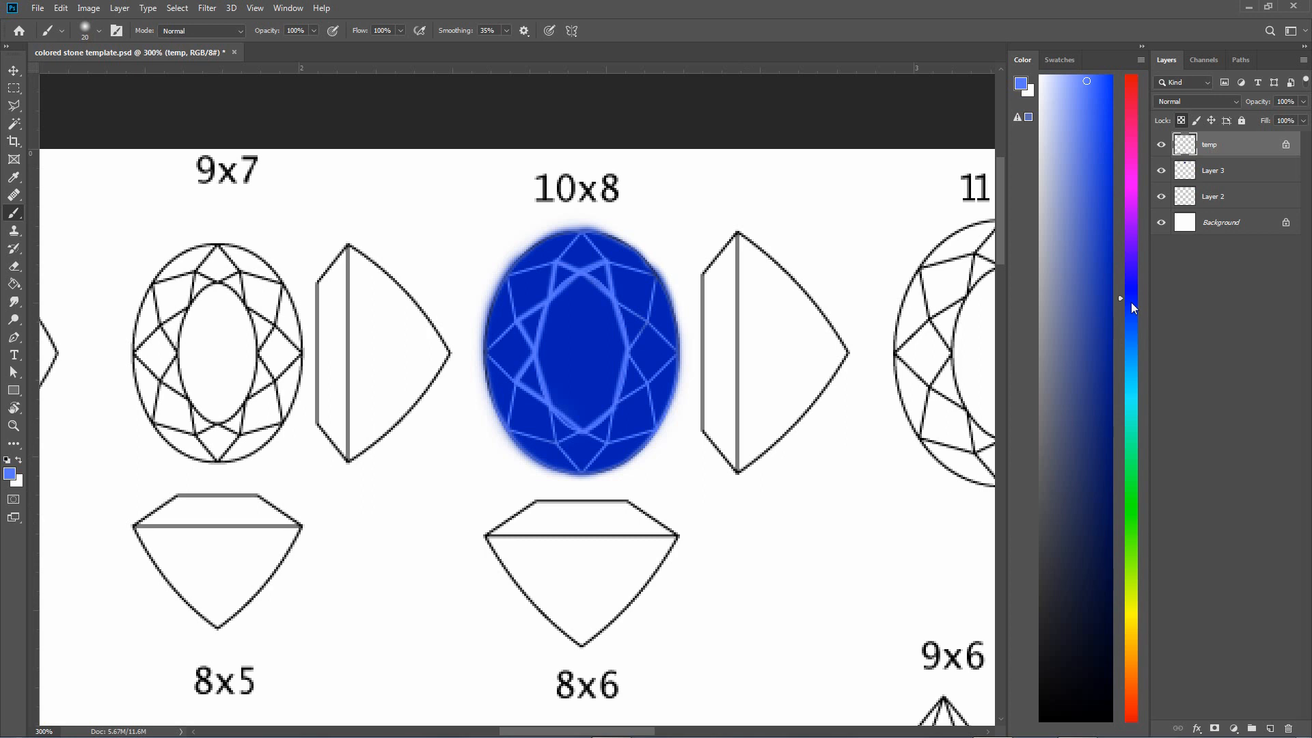
# Paint the 10x8 oval's lower-right facet lines and rim dark blue with a 12 px soft brush
pyautogui.moveTo(1105, 287); pyautogui.dragTo(1108, 338)
pyautogui.moveTo(1109, 441); pyautogui.dragTo(1109, 447)
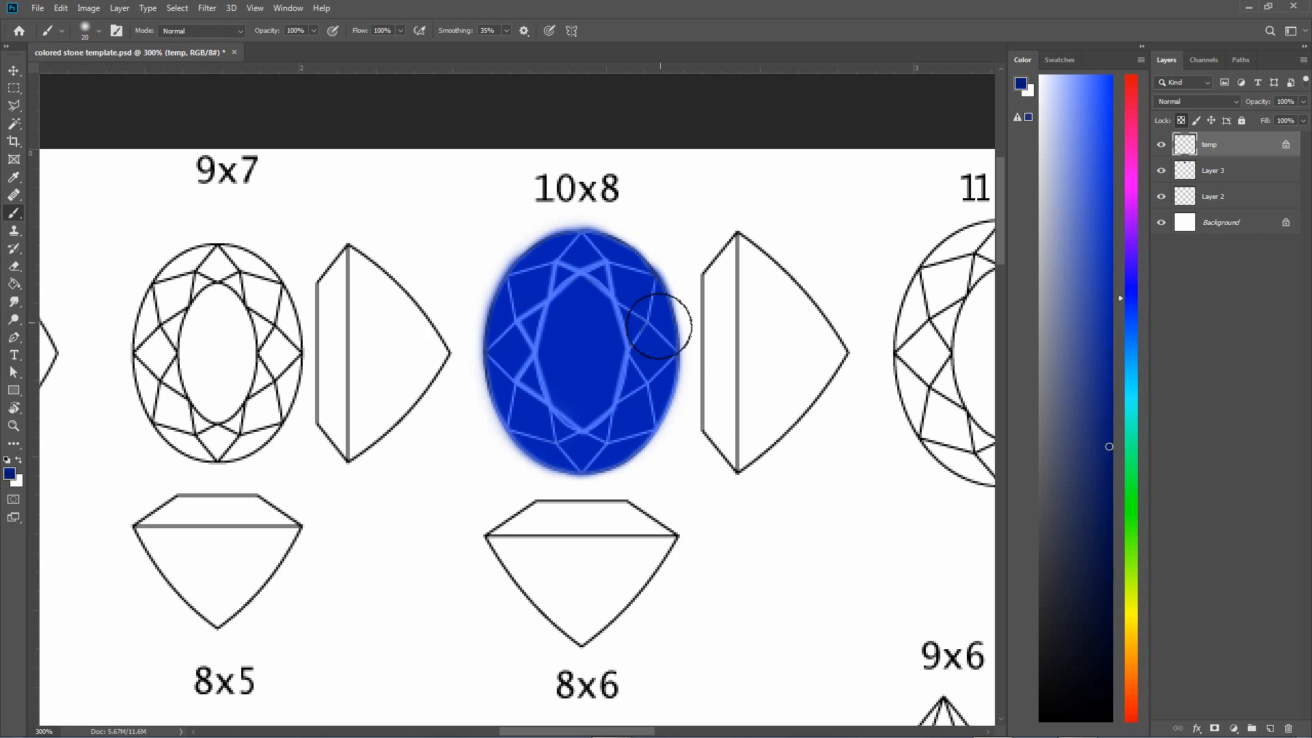
pyautogui.click(99, 30)
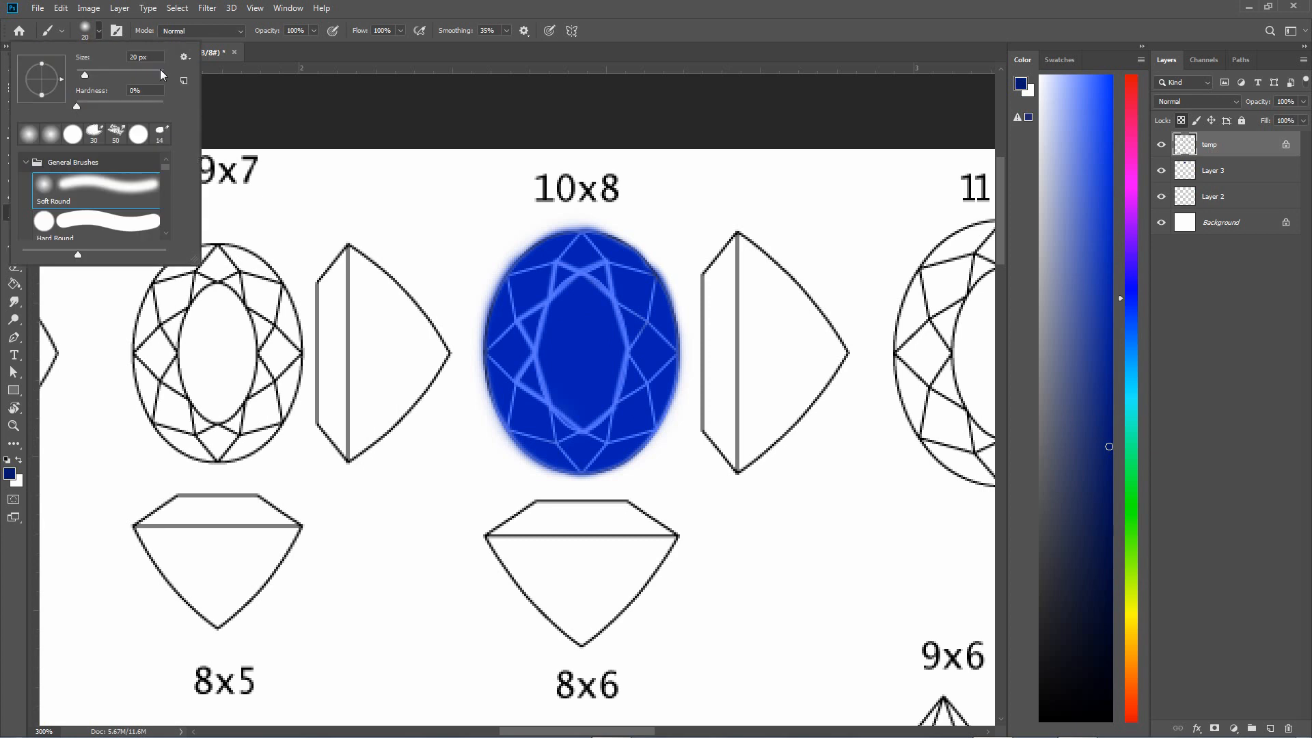
pyautogui.write('12')
pyautogui.press('Return')
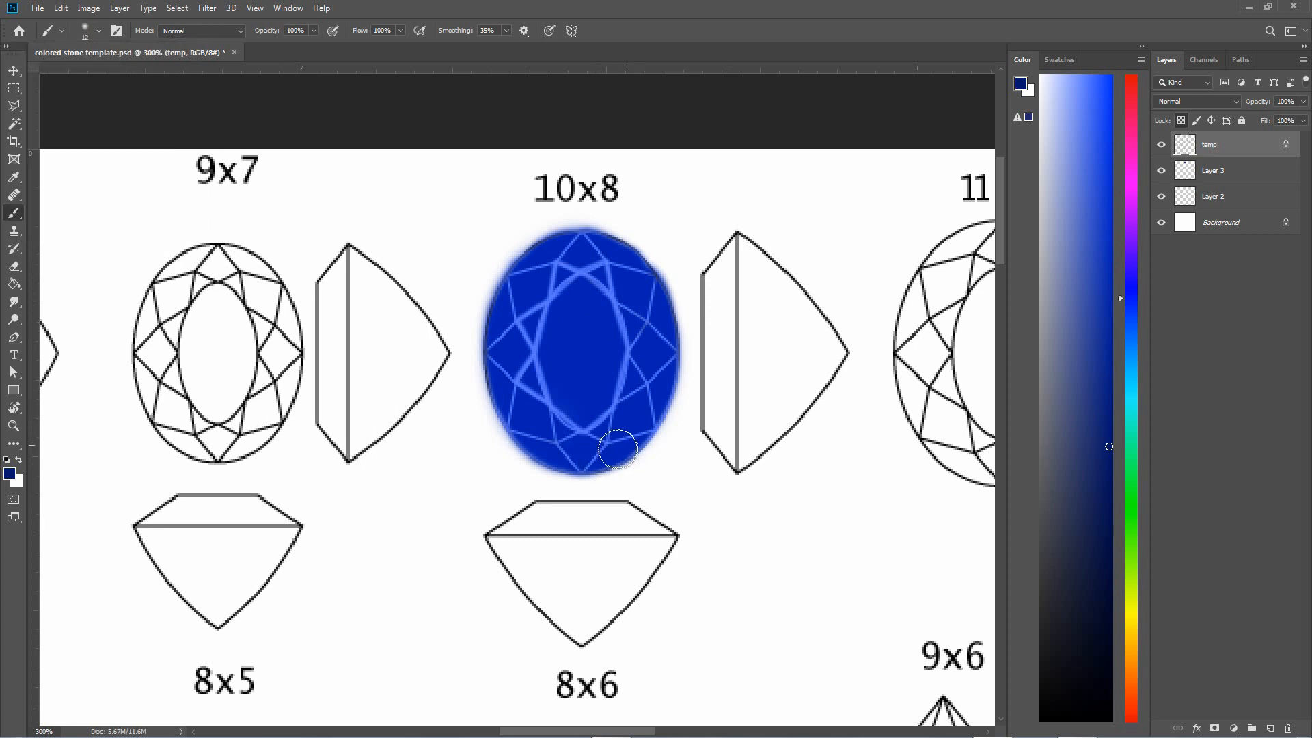
pyautogui.moveTo(581, 472)
pyautogui.mouseDown()
pyautogui.moveTo(664, 408)
pyautogui.moveTo(631, 404)
pyautogui.moveTo(606, 455)
pyautogui.moveTo(625, 399)
pyautogui.moveTo(578, 449)
pyautogui.moveTo(623, 405)
pyautogui.moveTo(596, 430)
pyautogui.moveTo(610, 442)
pyautogui.moveTo(611, 413)
pyautogui.moveTo(601, 454)
pyautogui.moveTo(623, 393)
pyautogui.moveTo(621, 413)
pyautogui.moveTo(659, 379)
pyautogui.moveTo(637, 361)
pyautogui.moveTo(624, 417)
pyautogui.moveTo(641, 365)
pyautogui.moveTo(623, 404)
pyautogui.moveTo(648, 381)
pyautogui.moveTo(645, 454)
pyautogui.moveTo(670, 391)
pyautogui.moveTo(671, 335)
pyautogui.moveTo(667, 386)
pyautogui.moveTo(618, 465)
pyautogui.moveTo(591, 475)
pyautogui.moveTo(637, 445)
pyautogui.moveTo(615, 465)
pyautogui.moveTo(665, 383)
pyautogui.moveTo(650, 434)
pyautogui.moveTo(670, 376)
pyautogui.moveTo(661, 311)
pyautogui.mouseUp()
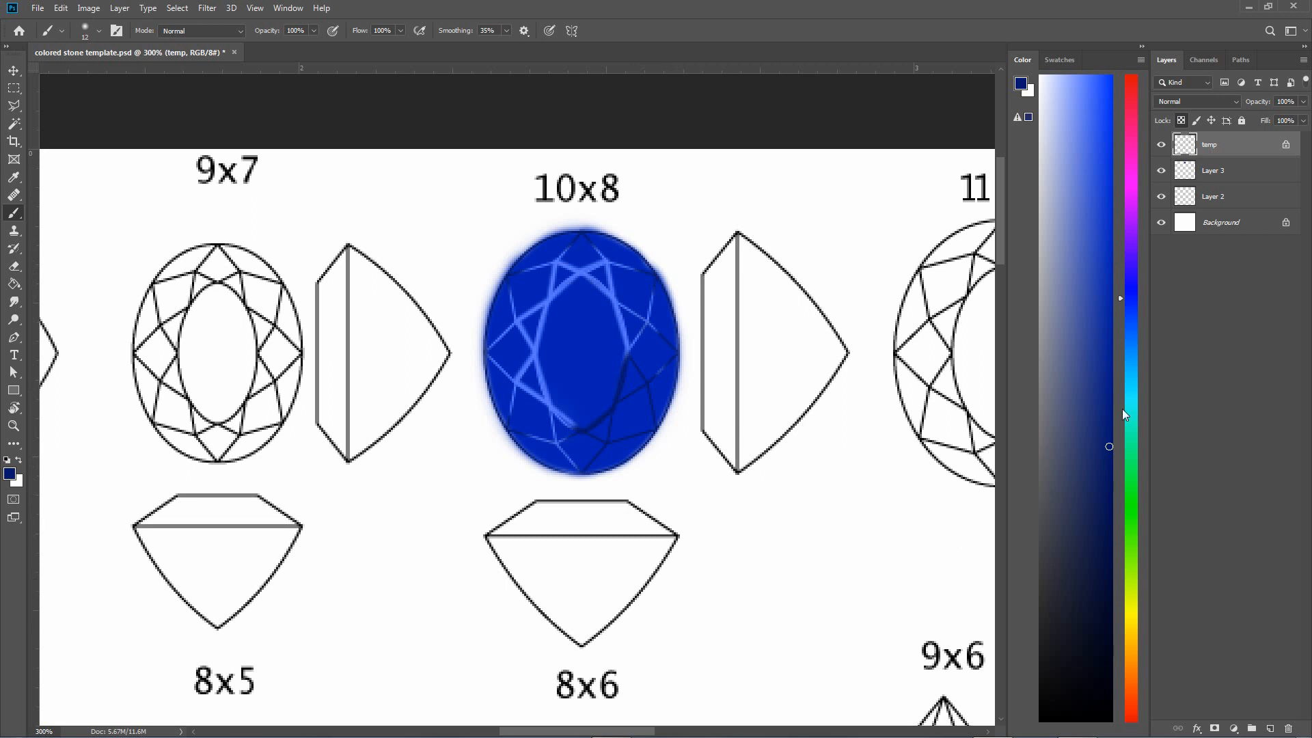
# Paint white highlights over the 10x8 oval's upper and left facet lines, including the lower-left table edge
pyautogui.press('x')
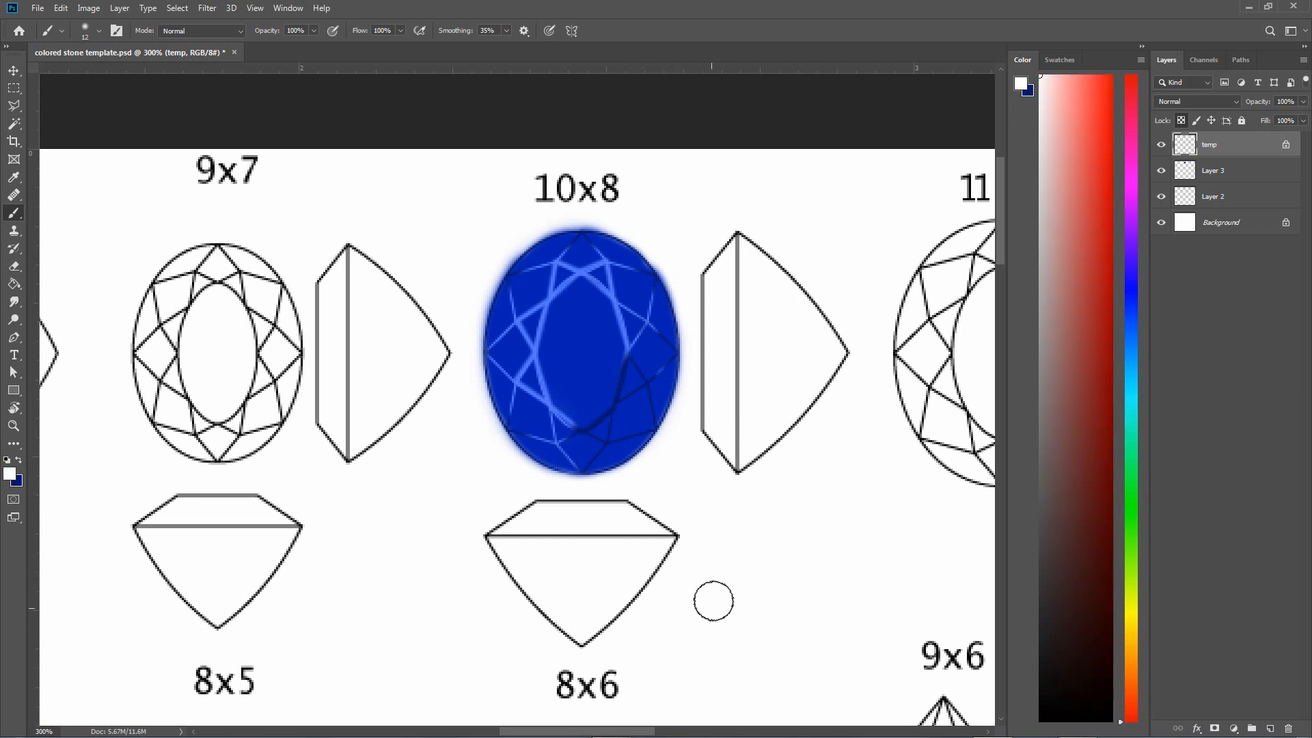
pyautogui.moveTo(533, 323)
pyautogui.mouseDown()
pyautogui.moveTo(525, 357)
pyautogui.moveTo(544, 294)
pyautogui.moveTo(513, 362)
pyautogui.moveTo(523, 277)
pyautogui.moveTo(517, 291)
pyautogui.moveTo(556, 266)
pyautogui.moveTo(551, 297)
pyautogui.moveTo(592, 266)
pyautogui.moveTo(585, 244)
pyautogui.moveTo(598, 262)
pyautogui.moveTo(586, 275)
pyautogui.moveTo(600, 281)
pyautogui.moveTo(613, 263)
pyautogui.moveTo(613, 280)
pyautogui.moveTo(607, 260)
pyautogui.moveTo(636, 262)
pyautogui.moveTo(619, 275)
pyautogui.moveTo(649, 279)
pyautogui.moveTo(613, 267)
pyautogui.moveTo(653, 282)
pyautogui.mouseUp()
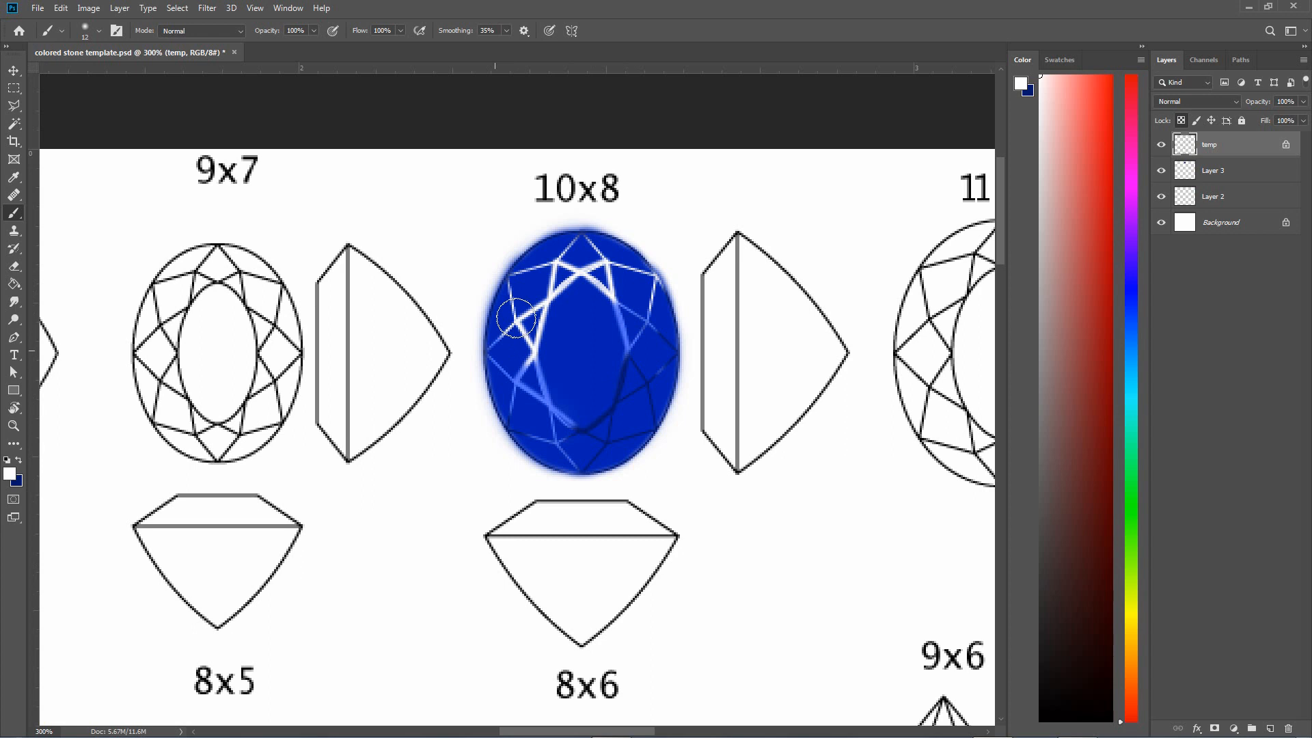
pyautogui.moveTo(488, 350)
pyautogui.mouseDown()
pyautogui.moveTo(535, 418)
pyautogui.moveTo(514, 373)
pyautogui.moveTo(526, 391)
pyautogui.moveTo(544, 380)
pyautogui.moveTo(534, 354)
pyautogui.moveTo(566, 424)
pyautogui.mouseUp()
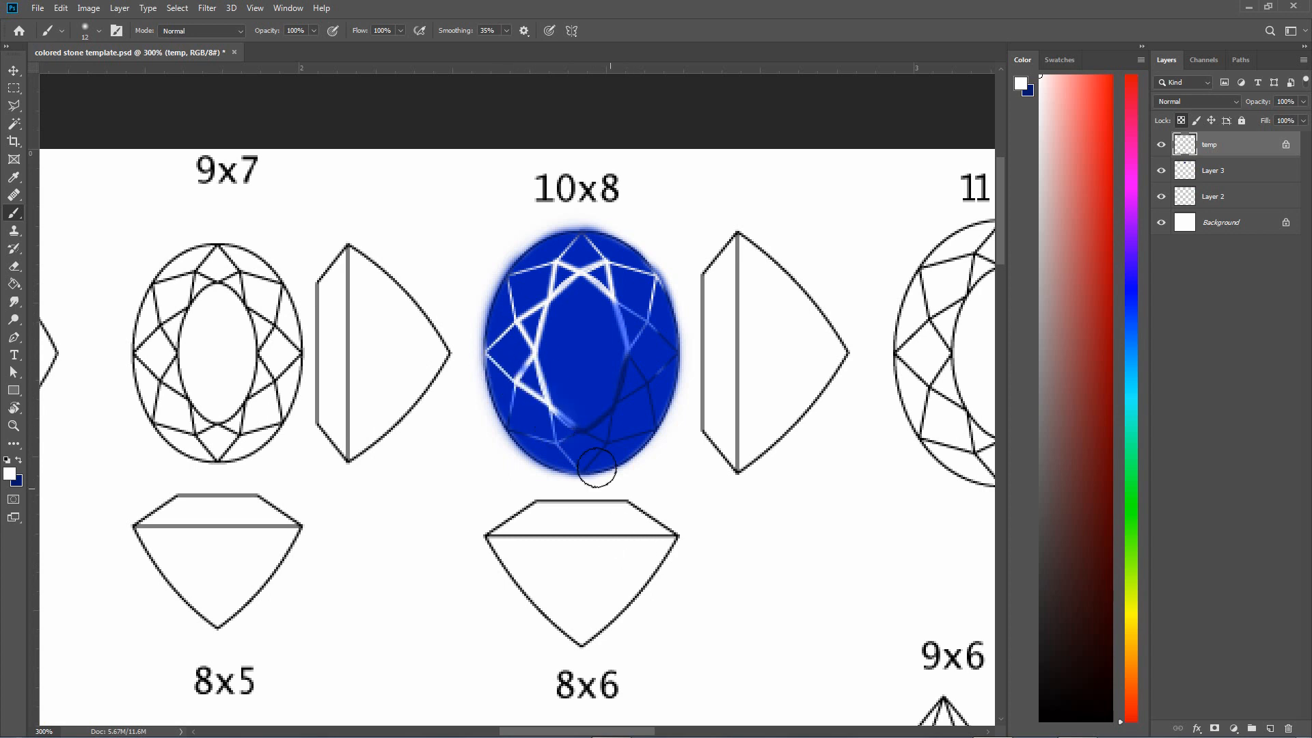
pyautogui.moveTo(545, 363)
pyautogui.mouseDown()
pyautogui.moveTo(555, 407)
pyautogui.moveTo(578, 430)
pyautogui.mouseUp()
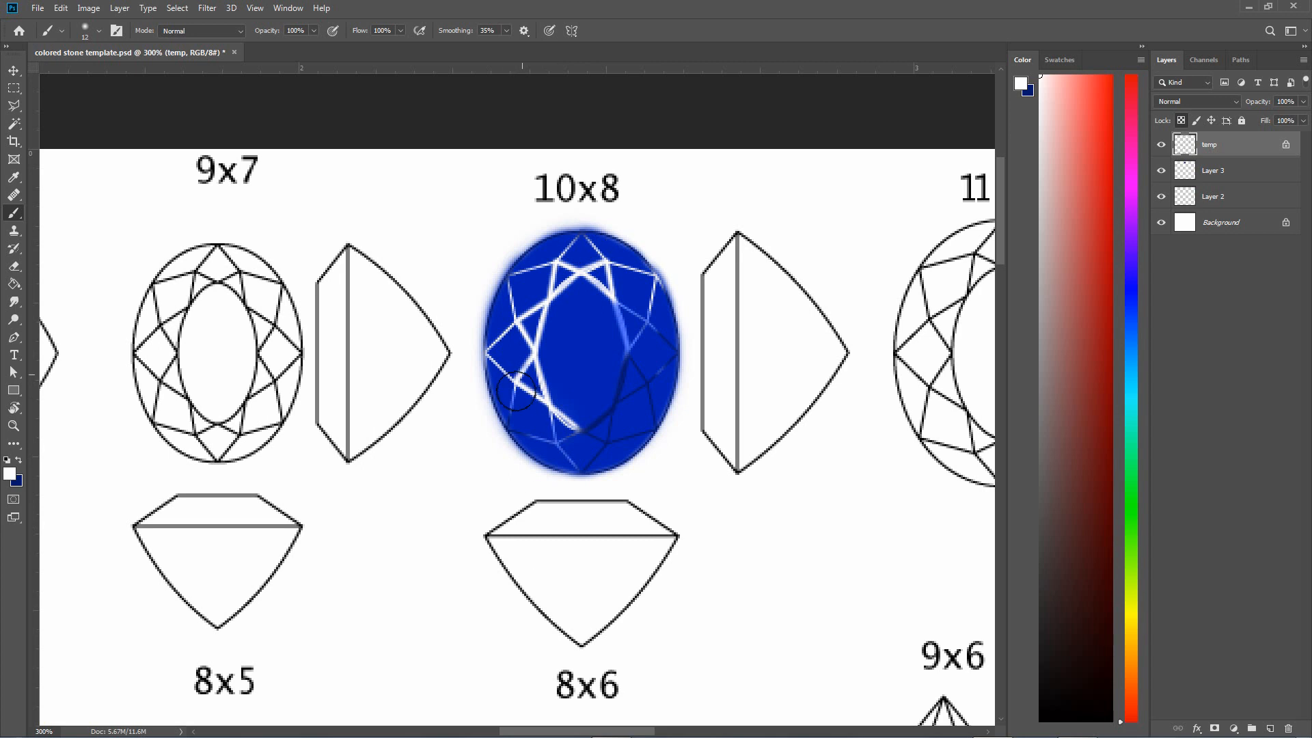
pyautogui.moveTo(520, 375); pyautogui.dragTo(547, 418)
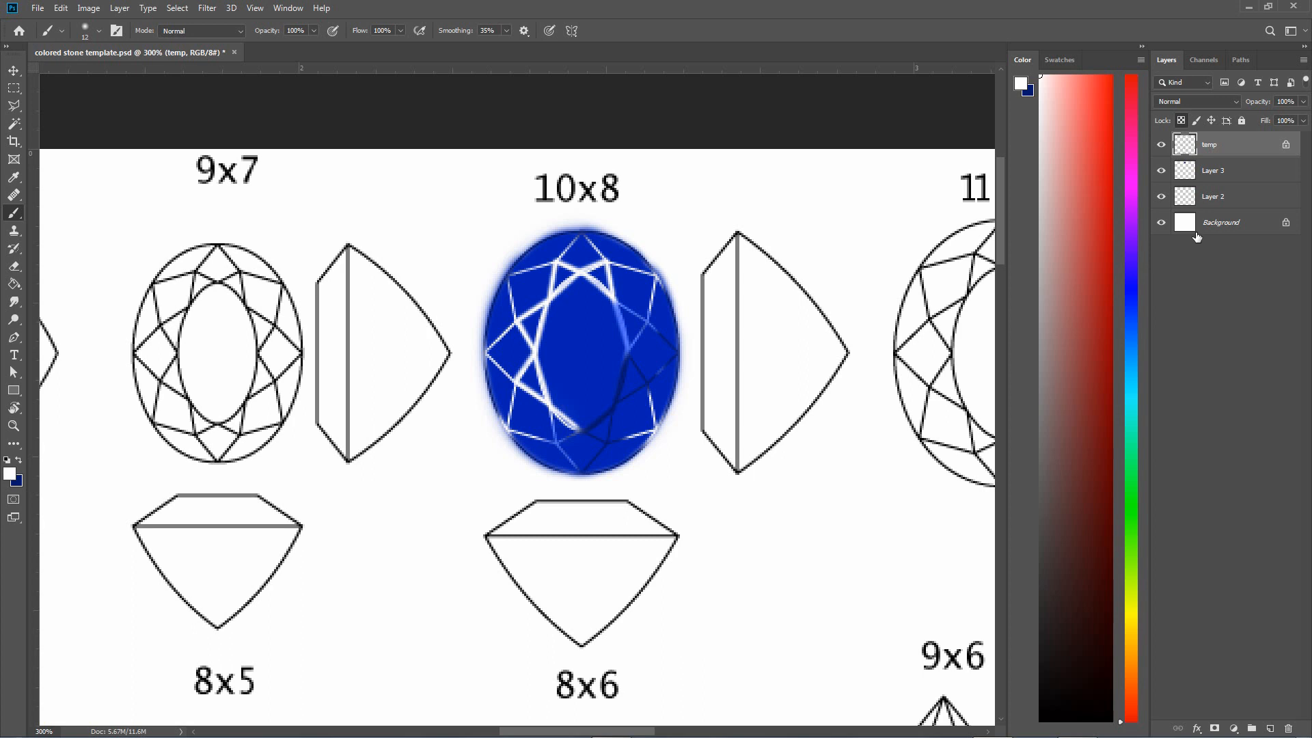
# Reduce the temp layer's opacity to 17%
pyautogui.click(1303, 102)
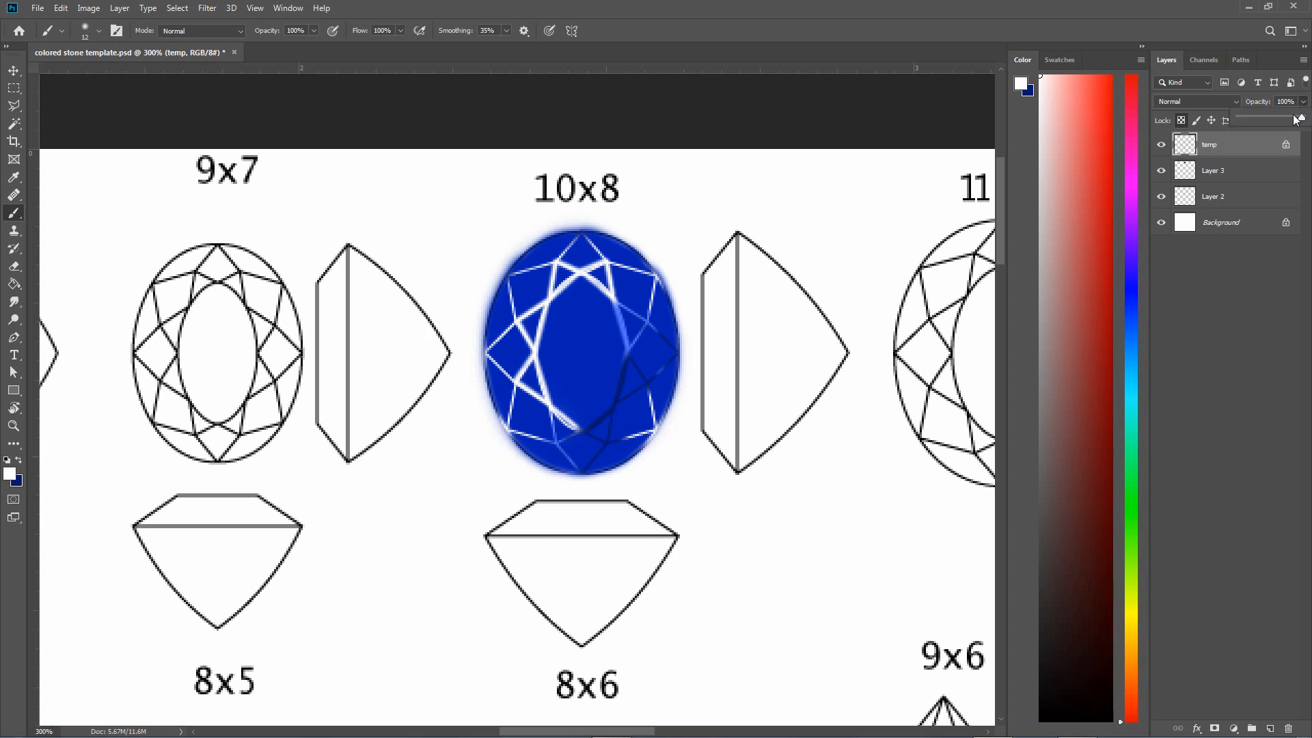
pyautogui.click(1256, 117)
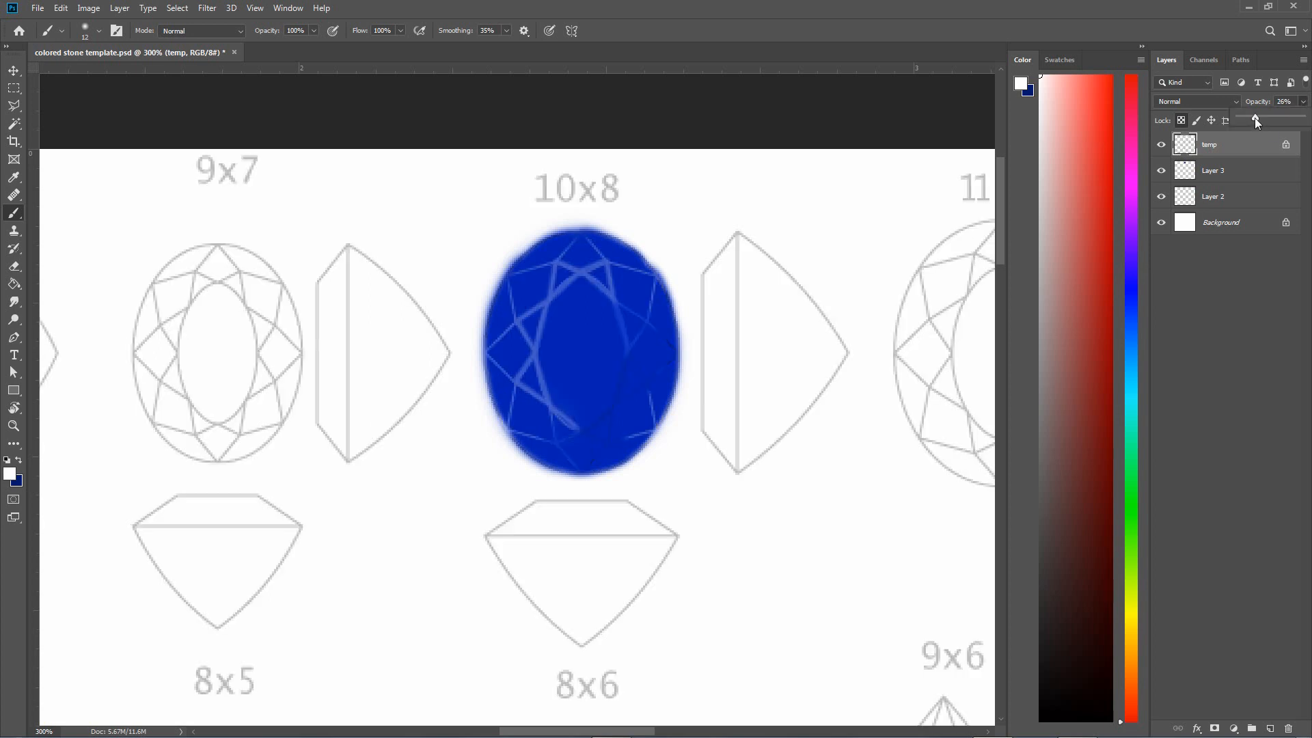
pyautogui.moveTo(1252, 119); pyautogui.dragTo(1250, 119)
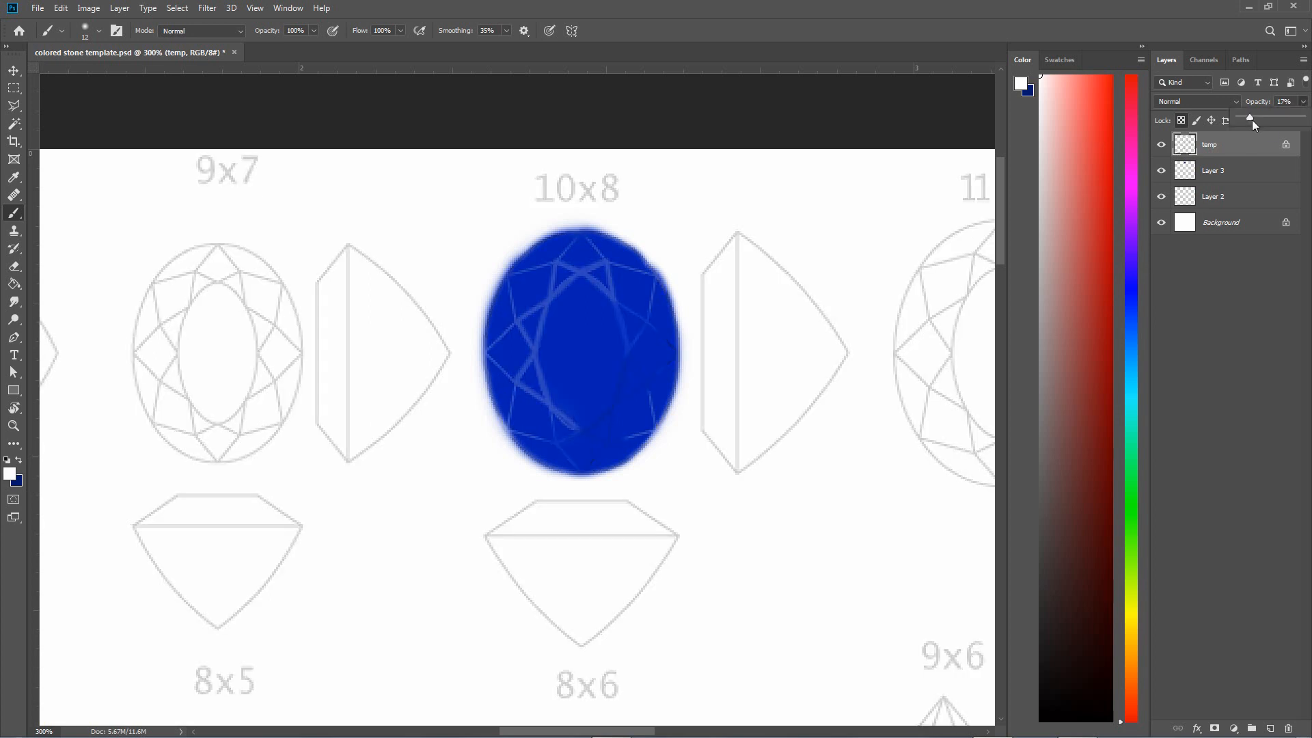
pyautogui.click(1228, 289)
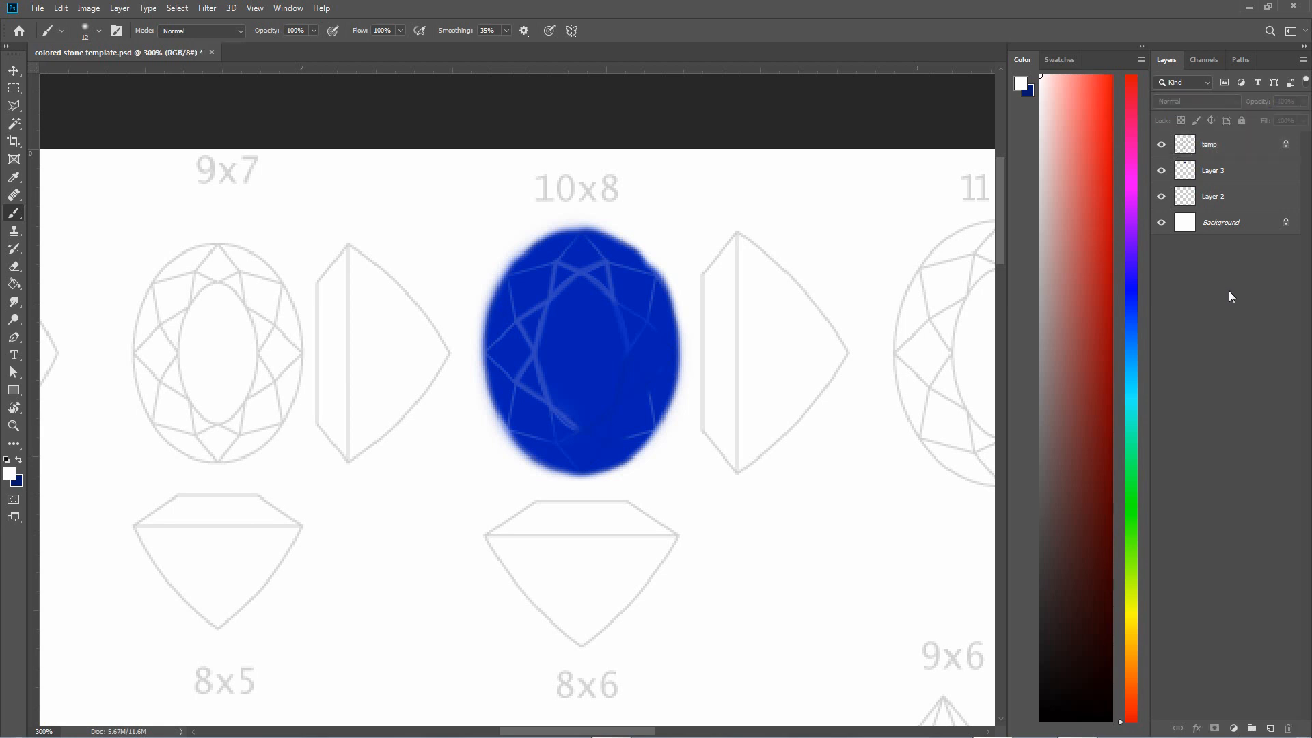
# Move Layer 2 above Layer 3 in the layer stack
pyautogui.click(1243, 171)
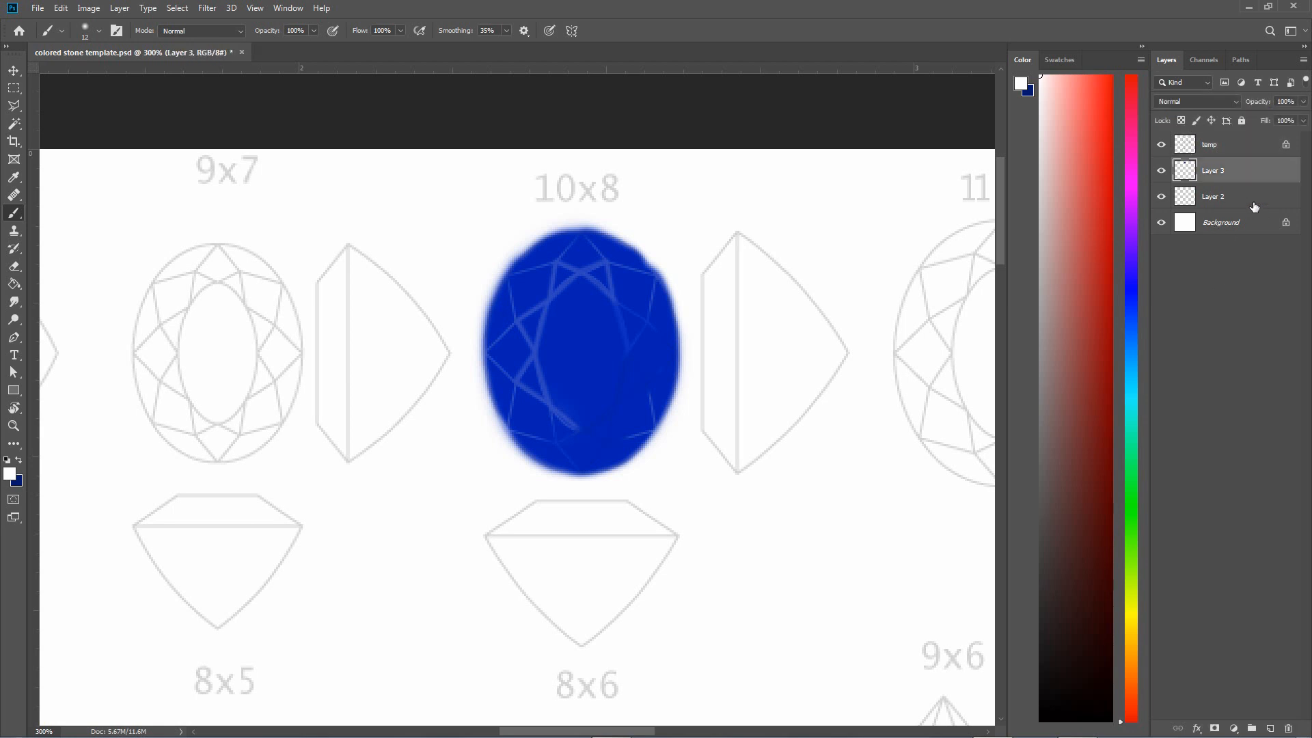
pyautogui.click(1255, 201)
pyautogui.moveTo(1258, 199); pyautogui.dragTo(1264, 173)
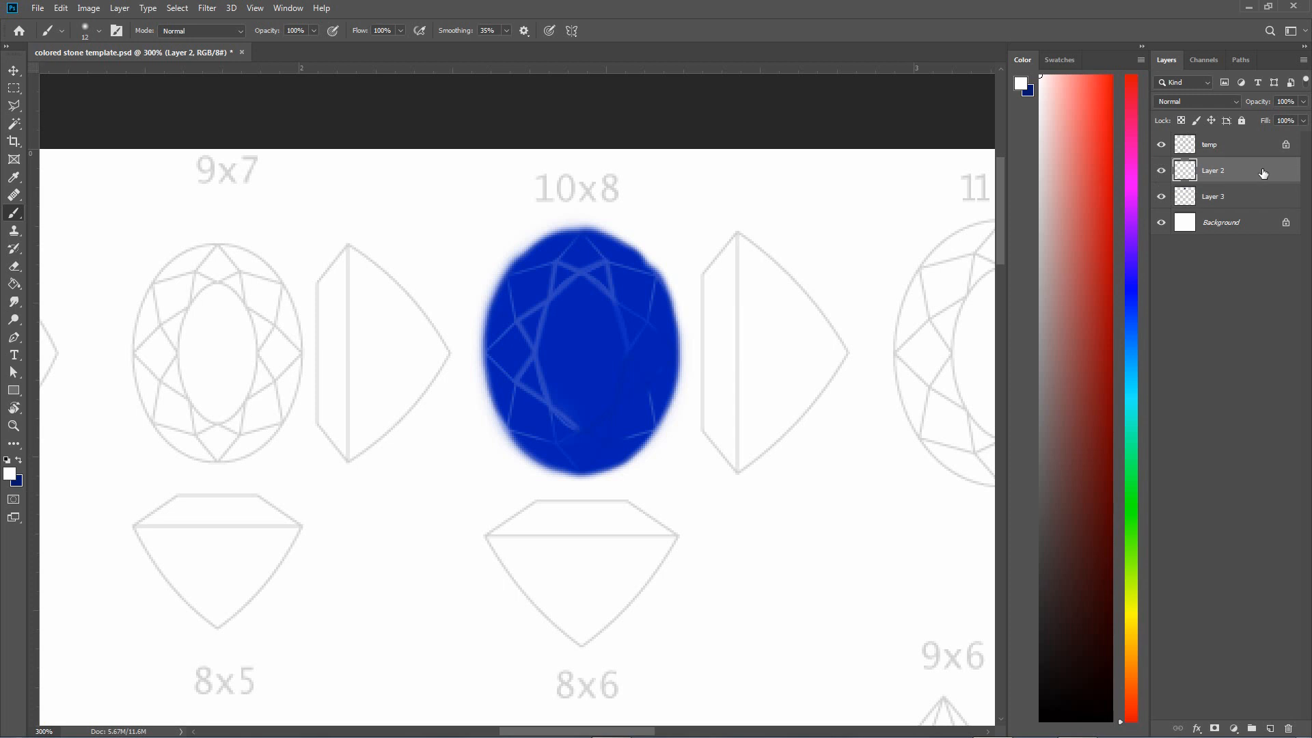
# Rename Layer 3 as base and Layer 2 as pavilion
pyautogui.click(1231, 198)
pyautogui.doubleClick(1221, 199)
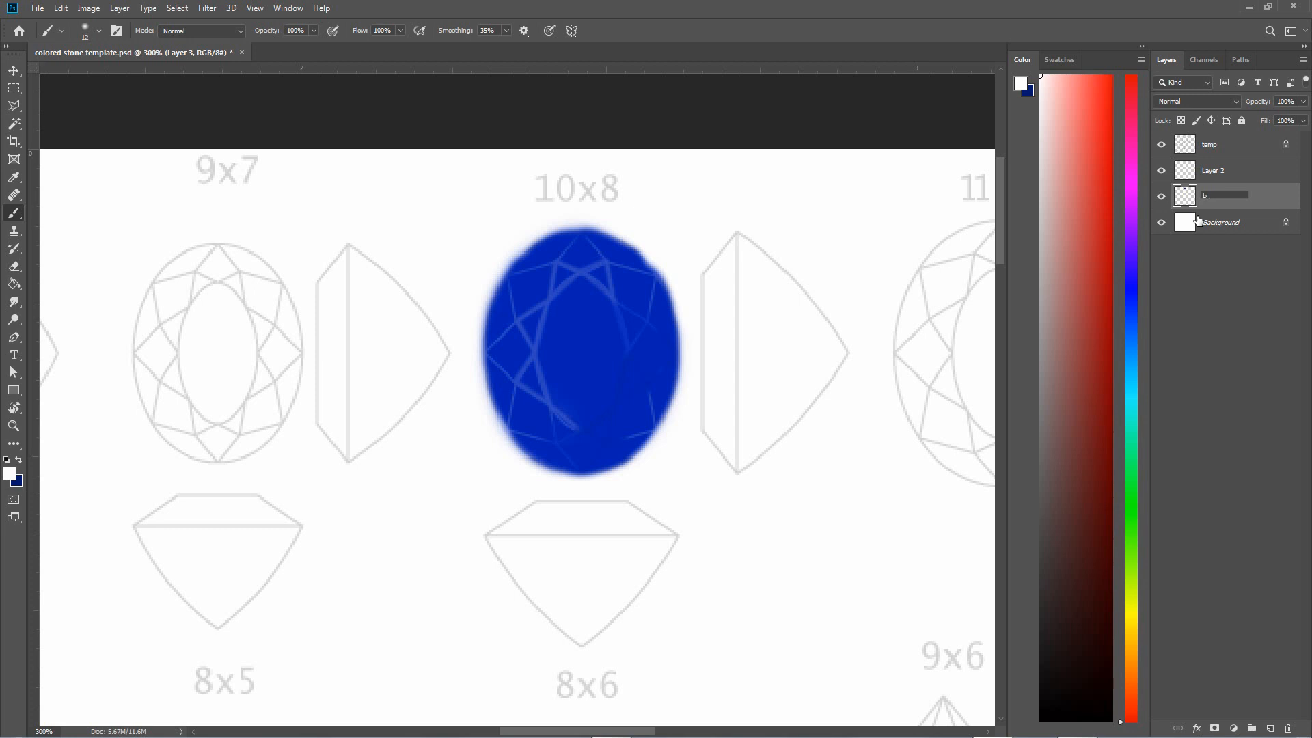
pyautogui.write('se')
pyautogui.press('Return')
pyautogui.click(1224, 172)
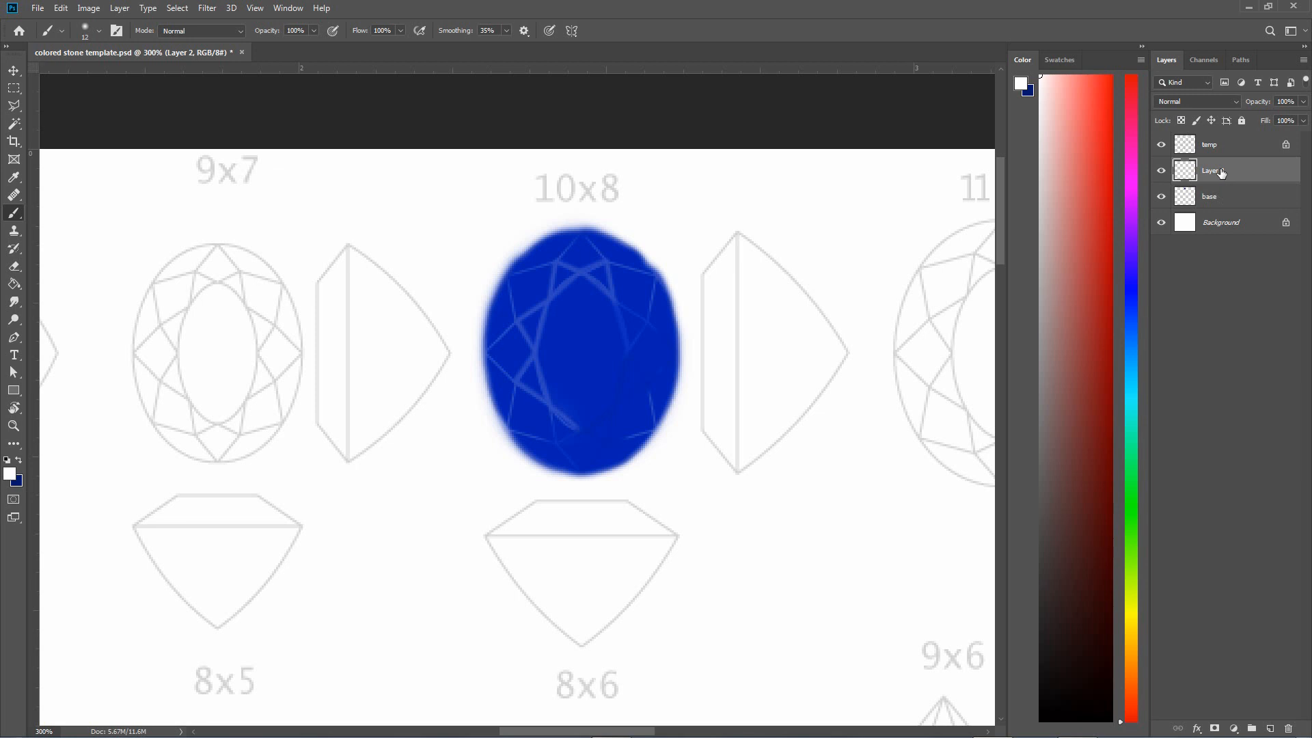
pyautogui.doubleClick(1223, 171)
pyautogui.write('pavilion')
pyautogui.press('Return')
# Draw straight white 2 px lines on the pavilion layer, fanning between the 10x8 oval's centre and its bottom edge
pyautogui.click(99, 31)
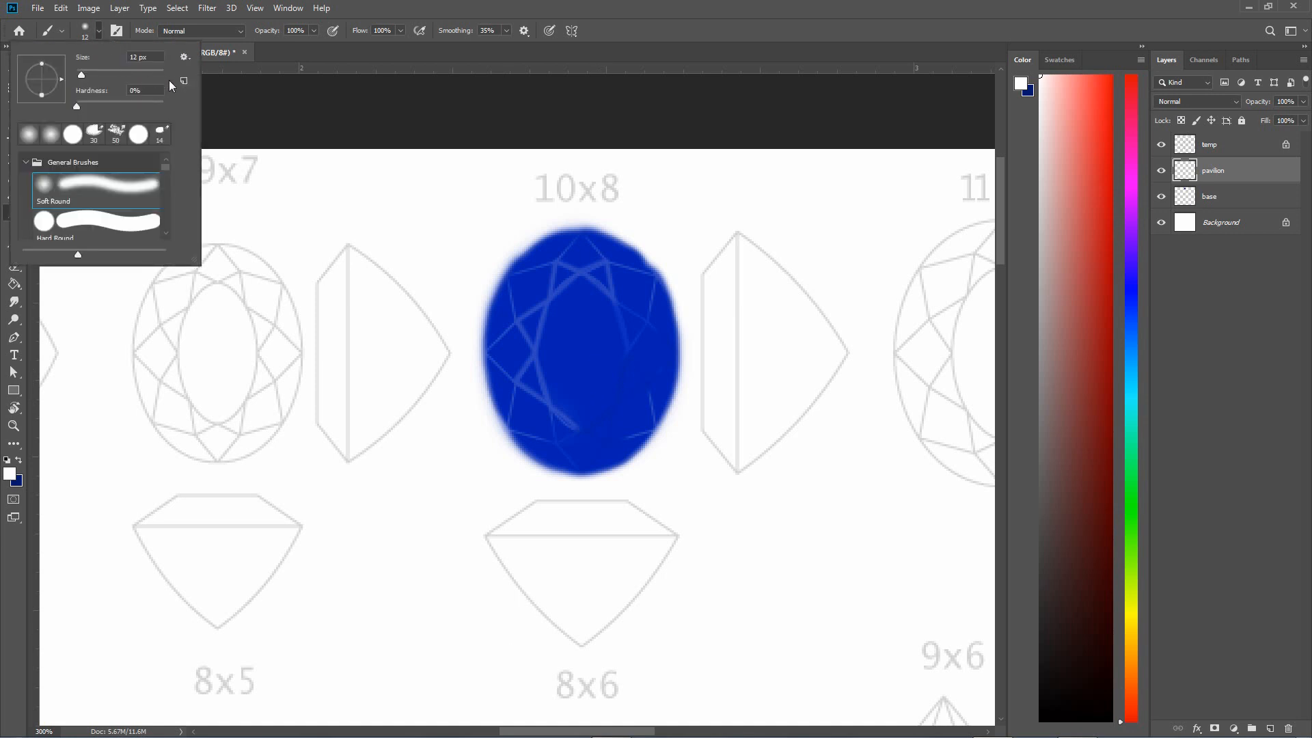
pyautogui.click(149, 57)
pyautogui.write('2')
pyautogui.press('Return')
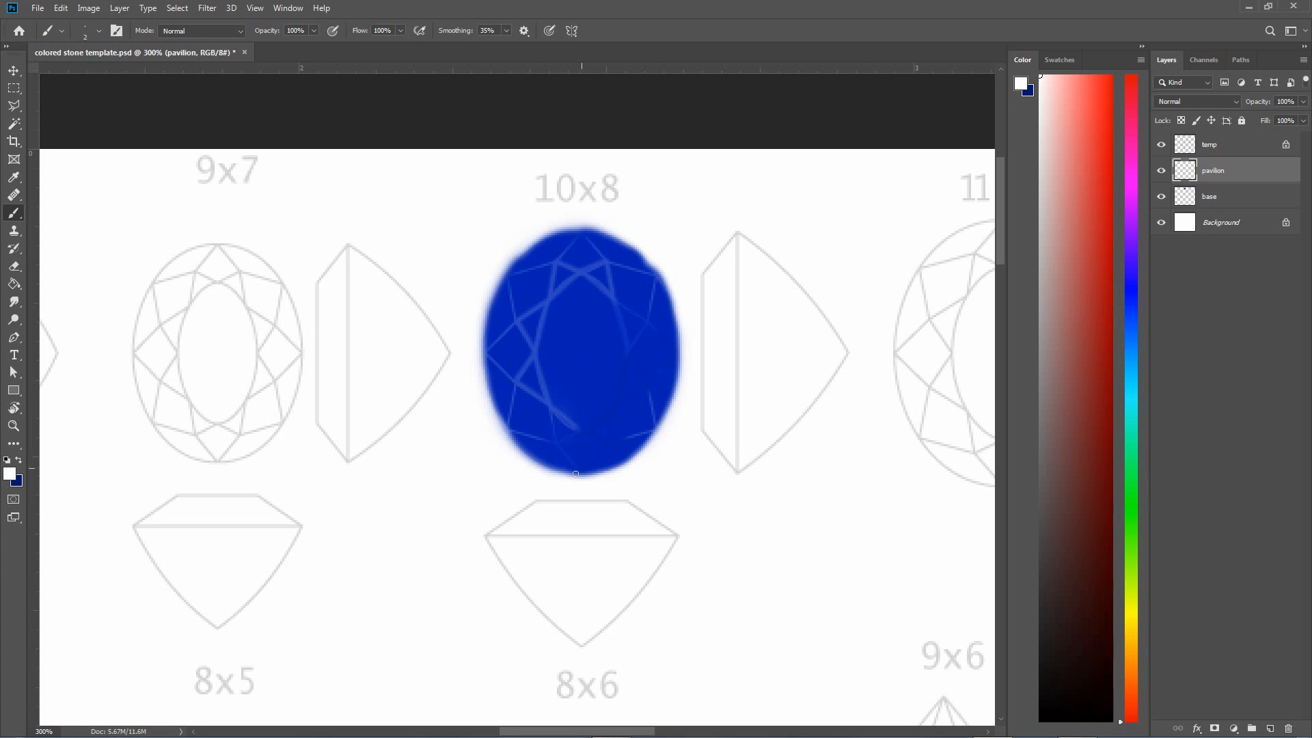
pyautogui.click(529, 453)
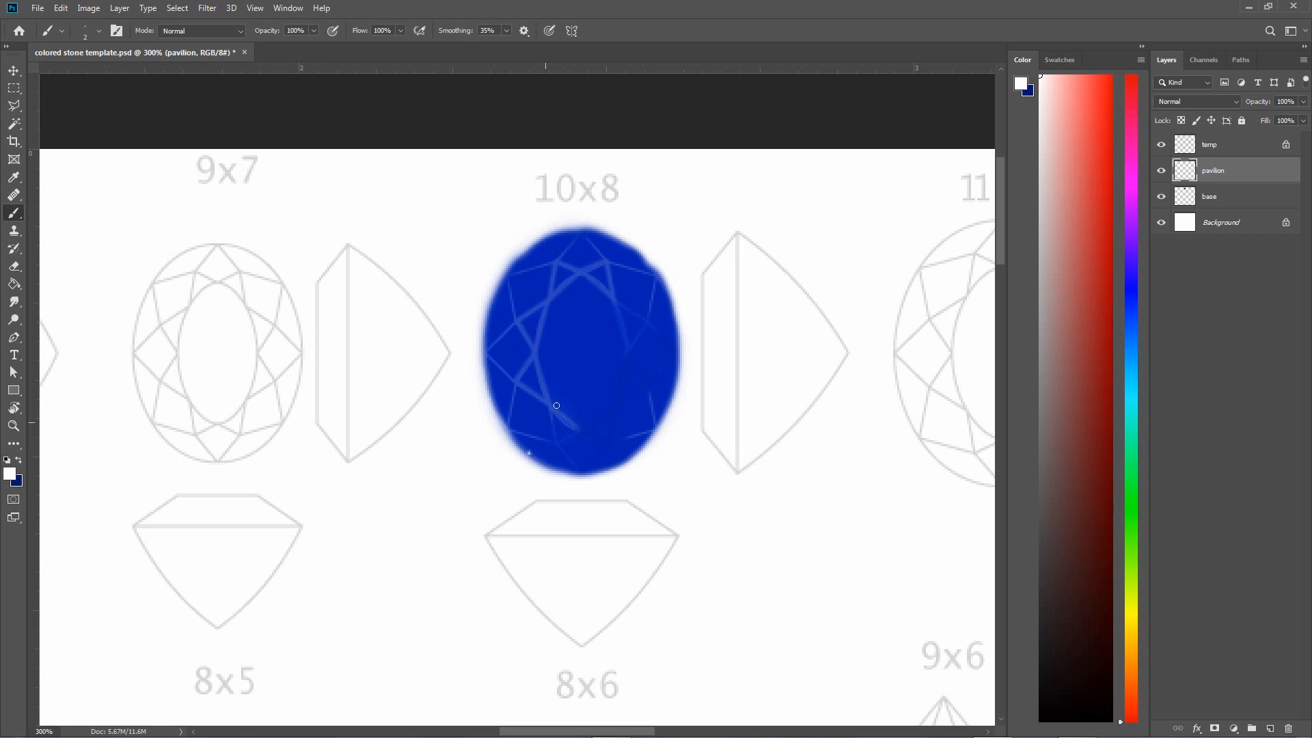
pyautogui.keyDown('shift'); pyautogui.click(579, 363); pyautogui.keyUp('shift')
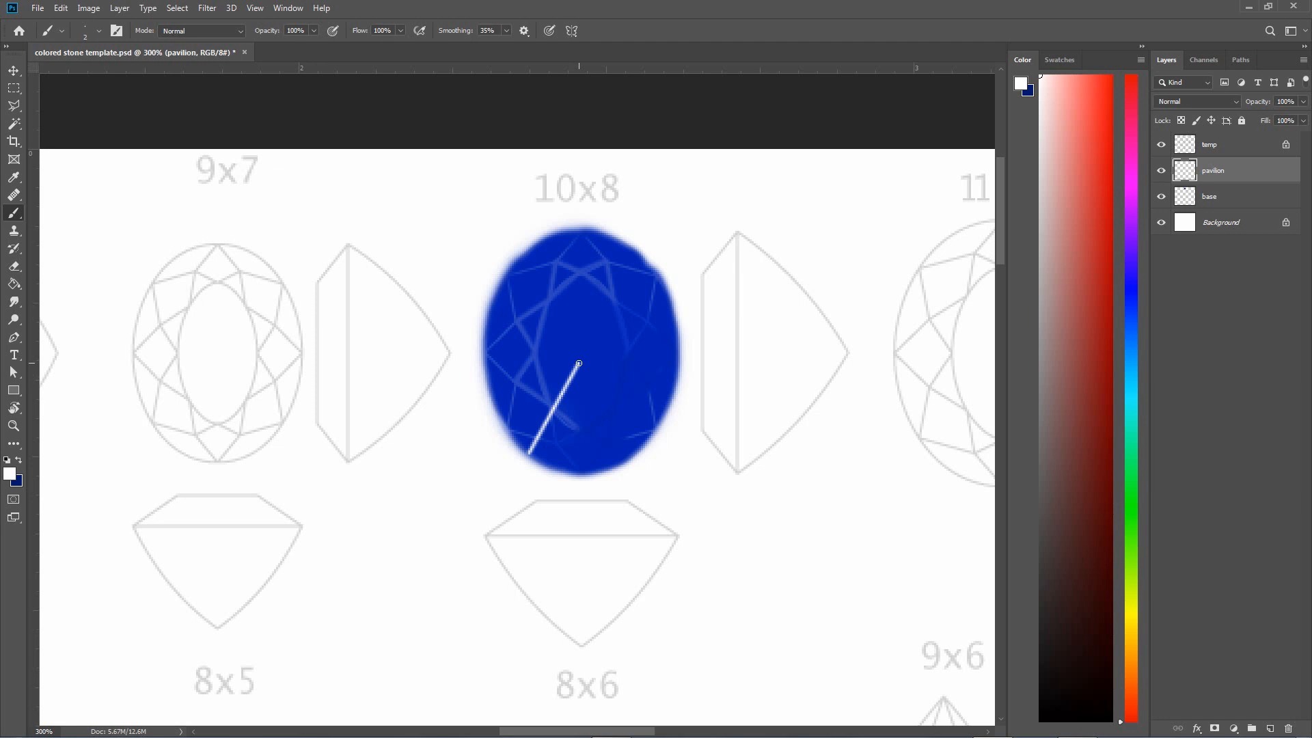
pyautogui.keyDown('shift'); pyautogui.click(567, 473); pyautogui.keyUp('shift')
pyautogui.keyDown('shift'); pyautogui.click(582, 472); pyautogui.keyUp('shift')
pyautogui.keyDown('shift'); pyautogui.click(582, 413); pyautogui.keyUp('shift')
pyautogui.keyDown('shift'); pyautogui.click(603, 468); pyautogui.keyUp('shift')
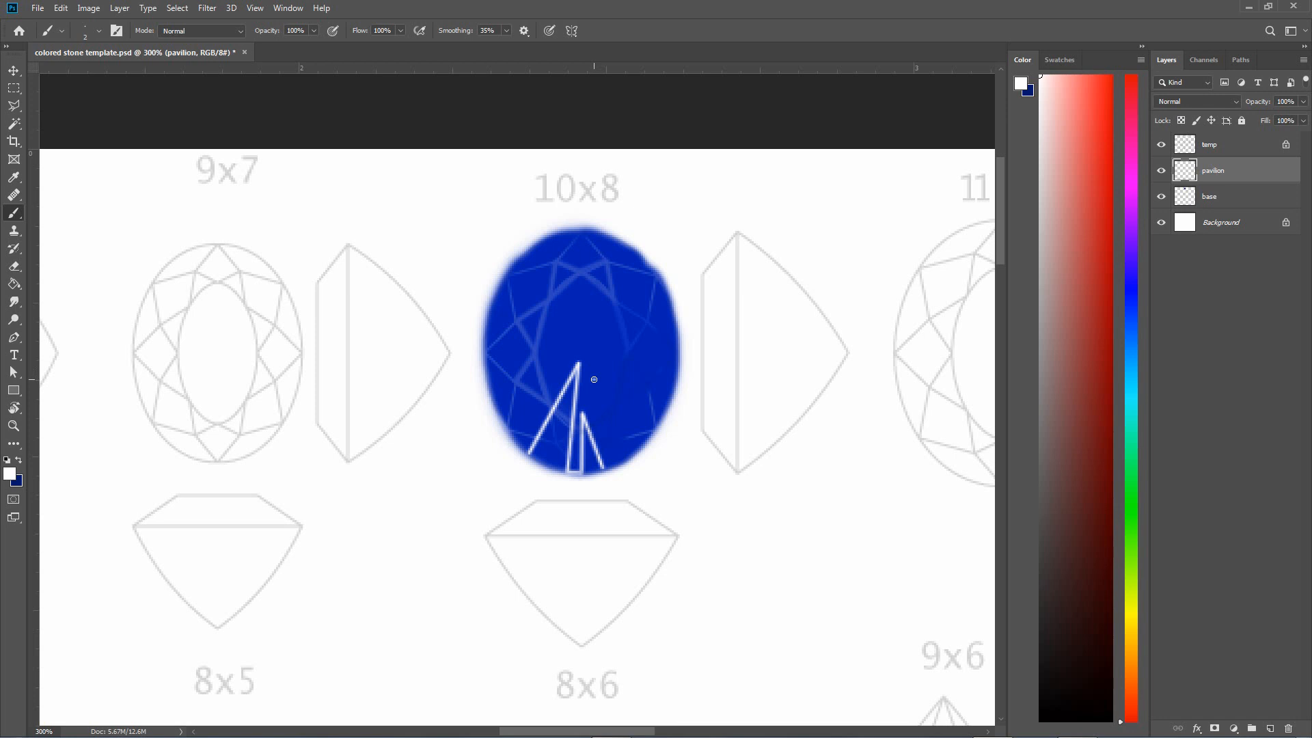
# Extend the white pavilion lines from near the 10x8 oval's centre to its lower-right and upper-right edges
pyautogui.keyDown('shift'); pyautogui.click(617, 465); pyautogui.keyUp('shift')
pyautogui.keyDown('shift'); pyautogui.click(646, 438); pyautogui.keyUp('shift')
pyautogui.keyDown('shift'); pyautogui.click(608, 388); pyautogui.keyUp('shift')
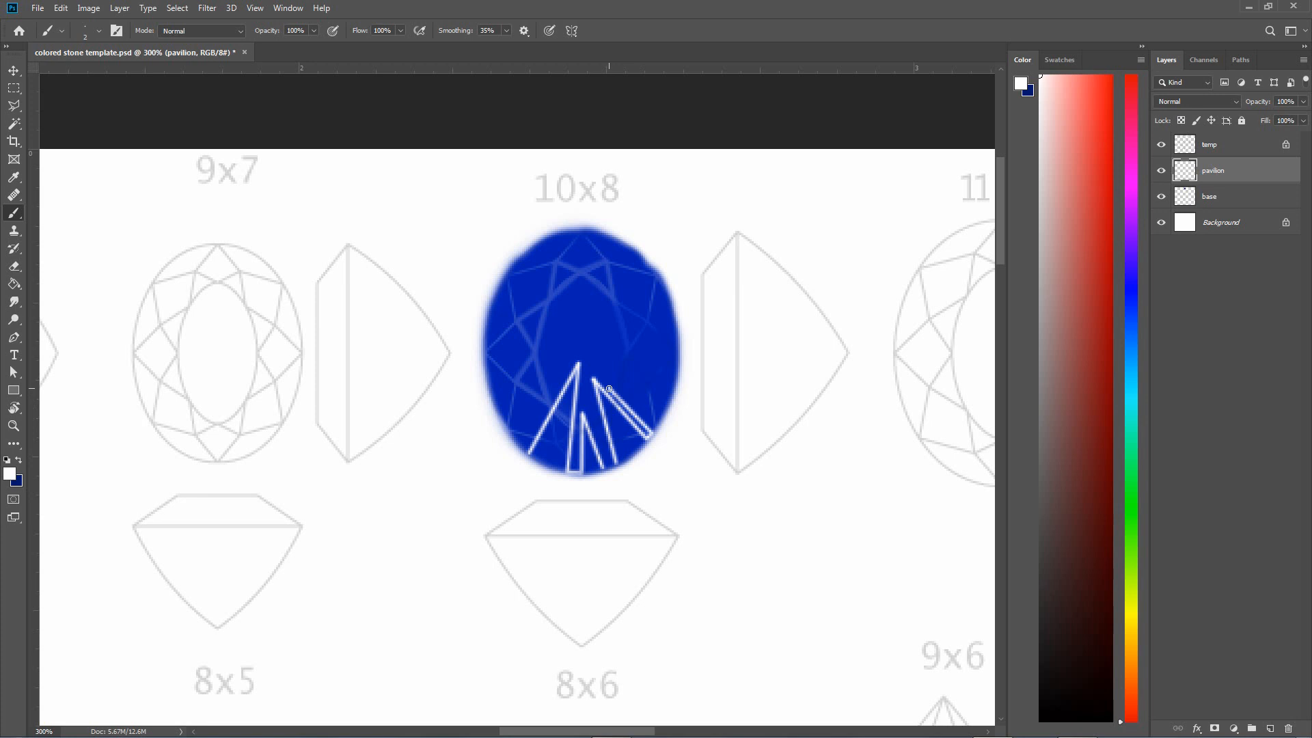
pyautogui.keyDown('shift'); pyautogui.click(666, 405); pyautogui.keyUp('shift')
pyautogui.click(663, 287)
pyautogui.keyDown('shift'); pyautogui.click(594, 351); pyautogui.keyUp('shift')
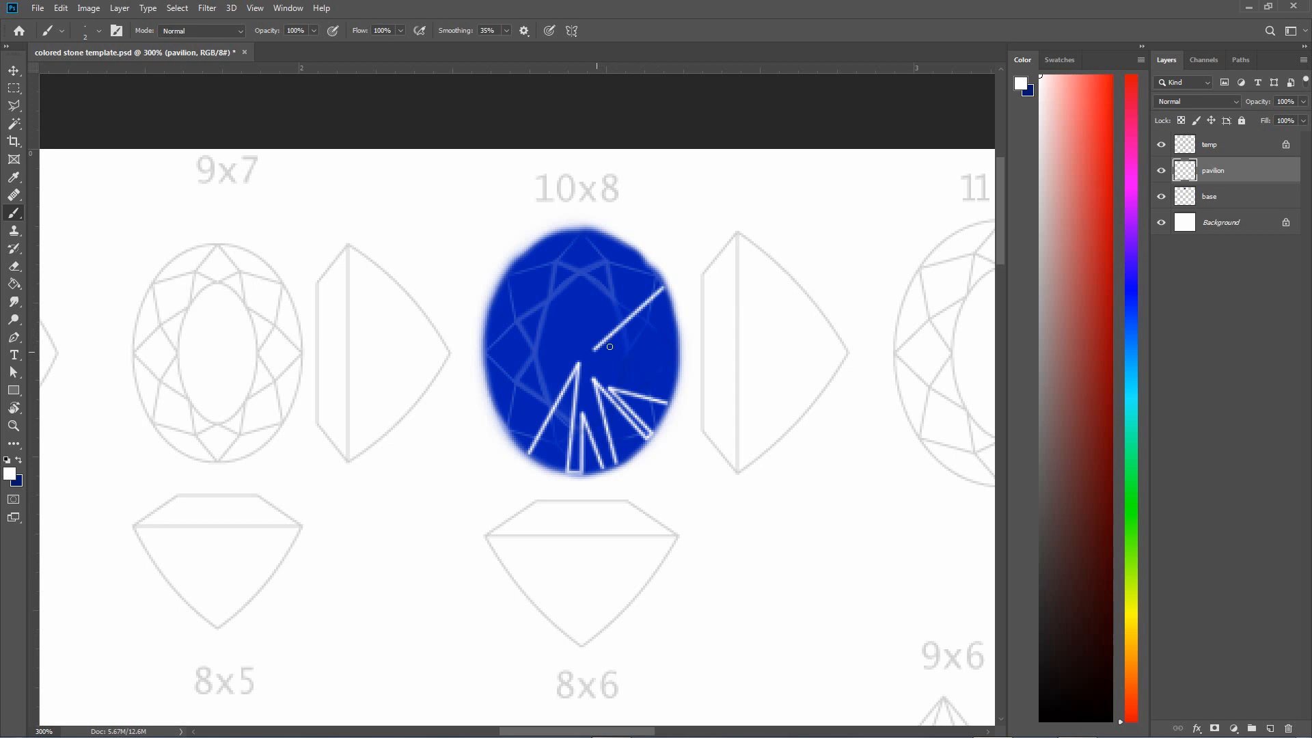
pyautogui.keyDown('shift'); pyautogui.click(668, 309); pyautogui.keyUp('shift')
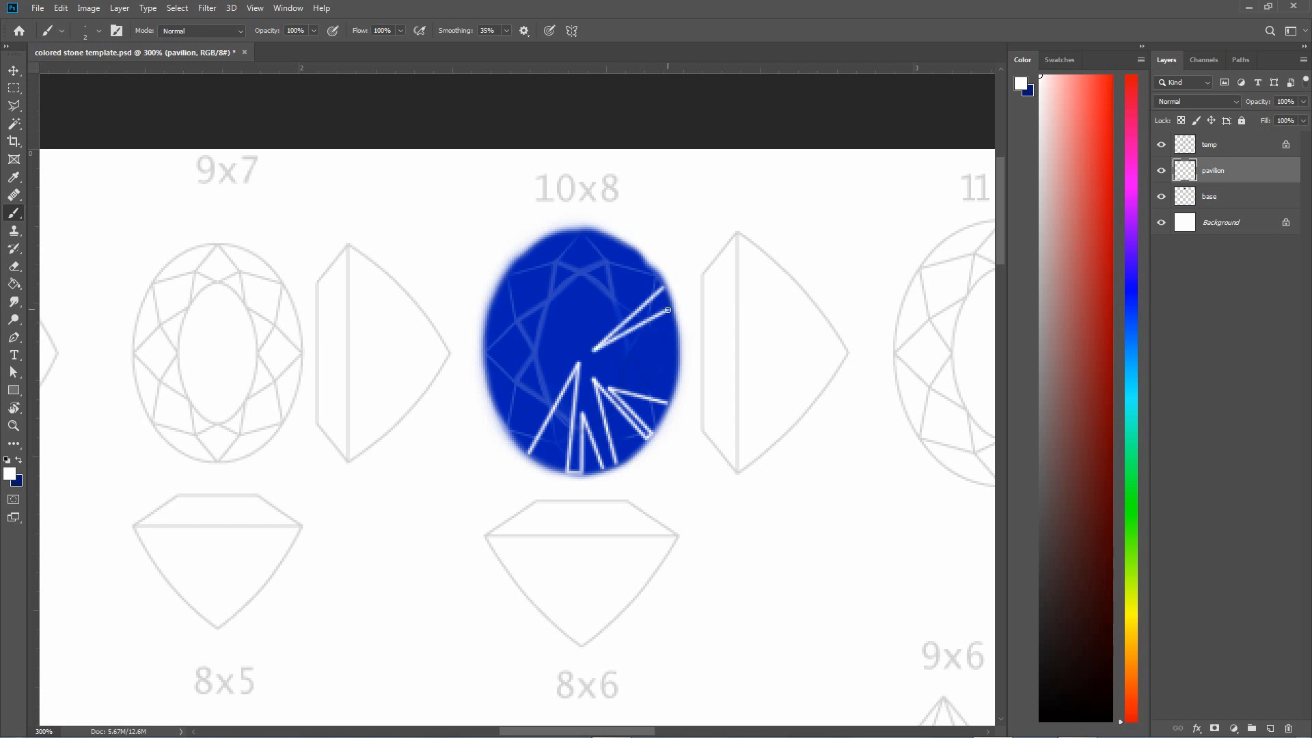
# Draw straight white lines on the pavilion layer from near the 10x8 oval's centre to its right and left edges
pyautogui.click(615, 356)
pyautogui.keyDown('shift'); pyautogui.click(678, 353); pyautogui.keyUp('shift')
pyautogui.keyDown('shift'); pyautogui.click(674, 391); pyautogui.keyUp('shift')
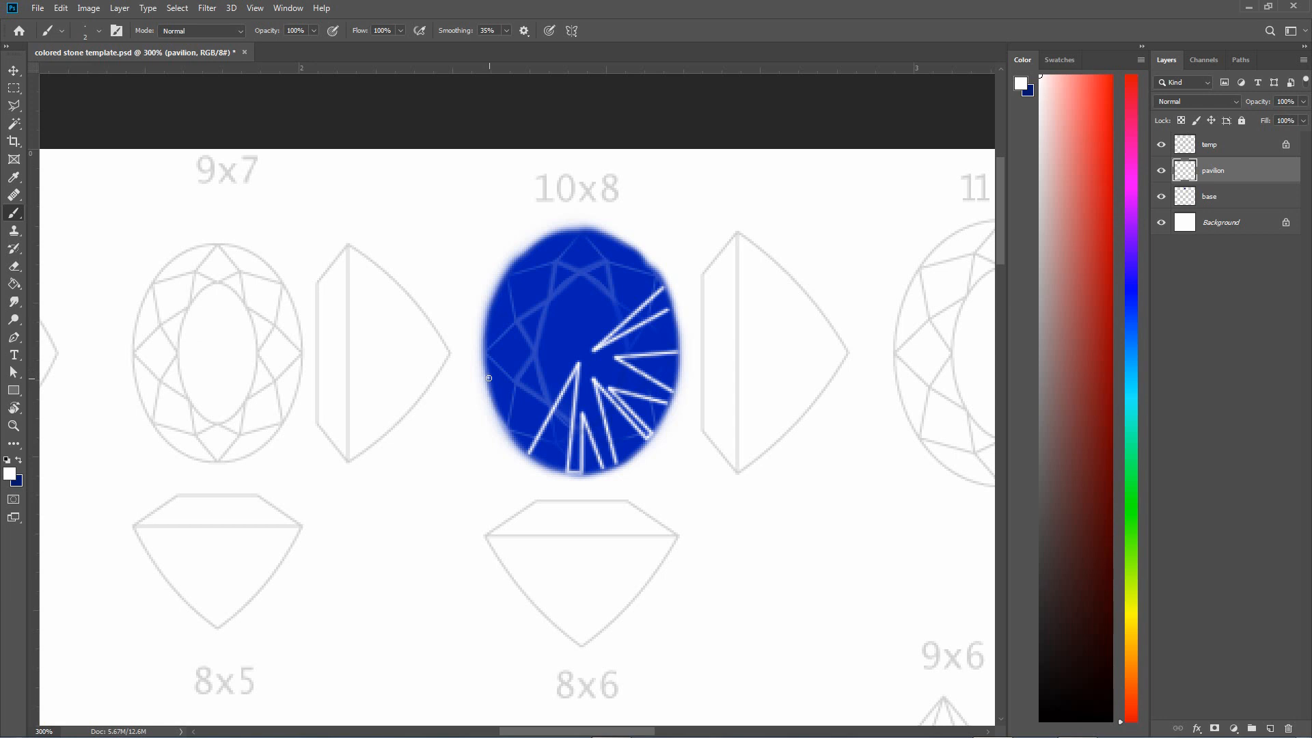
pyautogui.keyDown('shift'); pyautogui.click(577, 355); pyautogui.keyUp('shift')
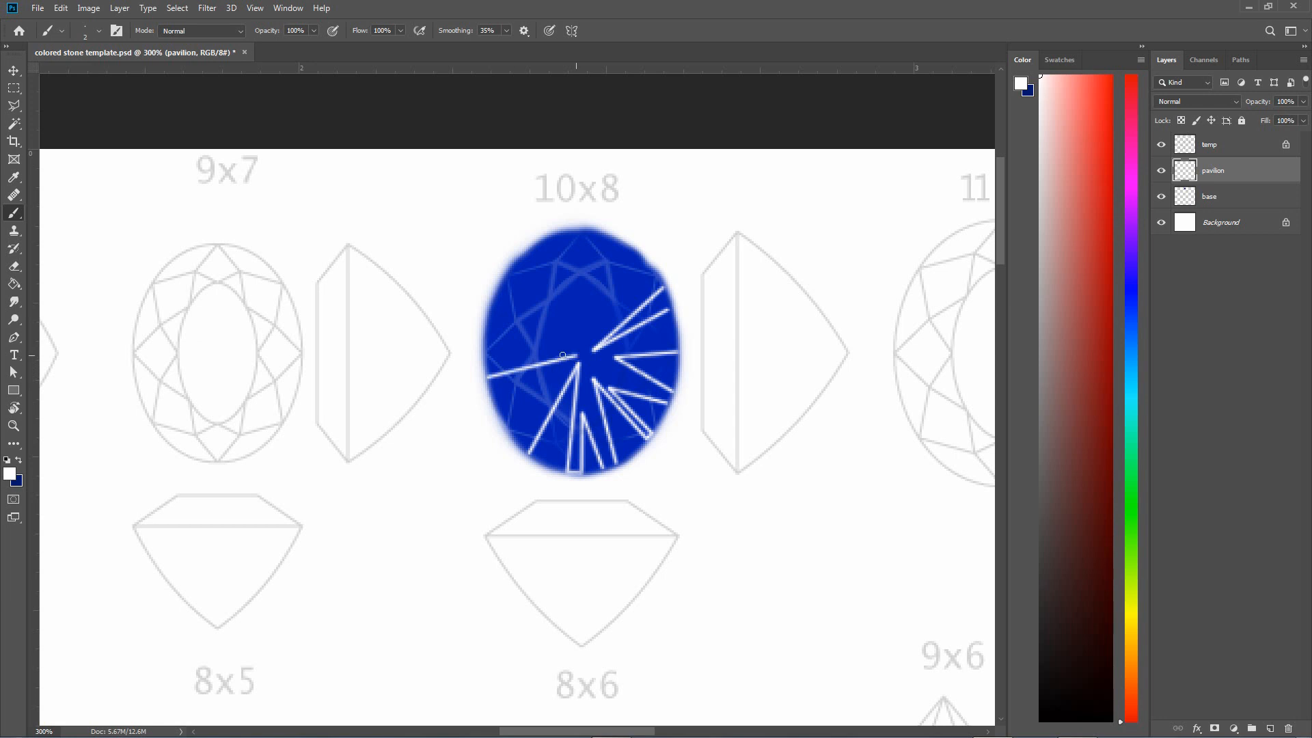
pyautogui.keyDown('shift'); pyautogui.click(492, 332); pyautogui.keyUp('shift')
pyautogui.keyDown('shift'); pyautogui.click(568, 367); pyautogui.keyUp('shift')
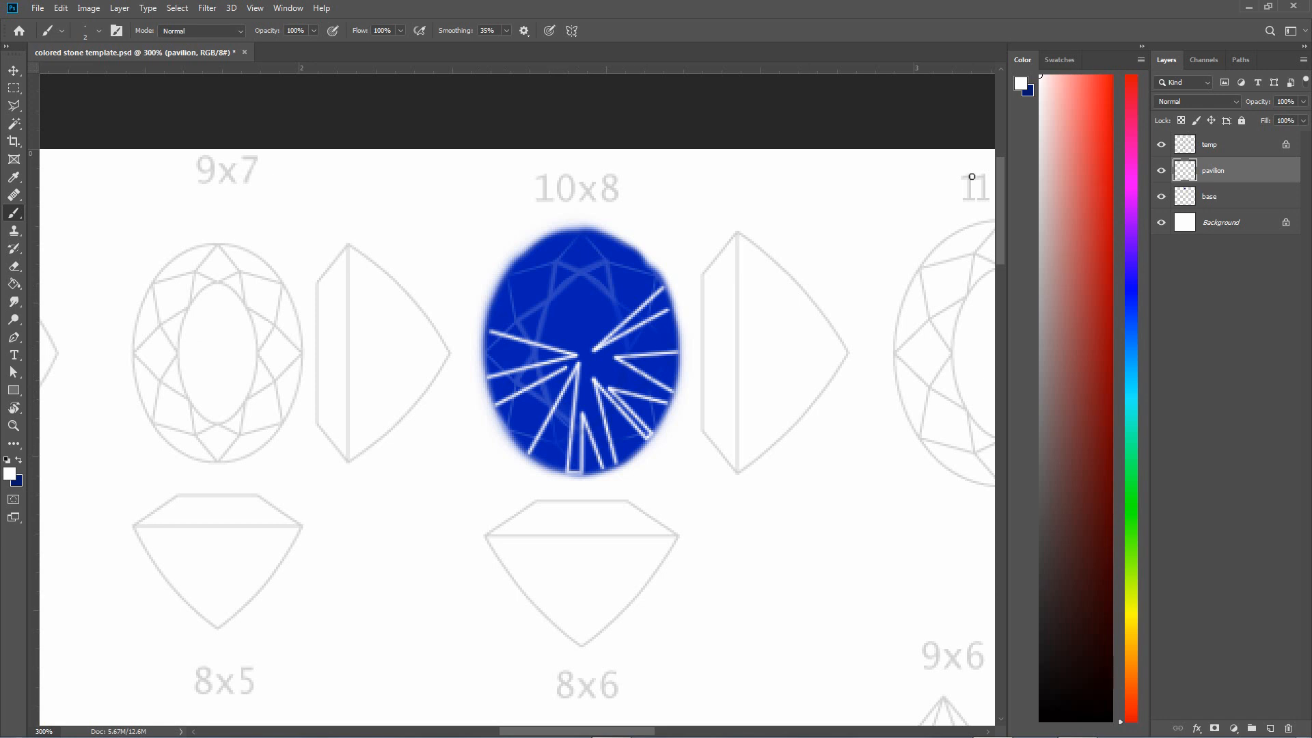
# Choose a very dark navy brush colour and draw straight lines between the 10x8 oval's centre and its upper-left edge
pyautogui.press('x')
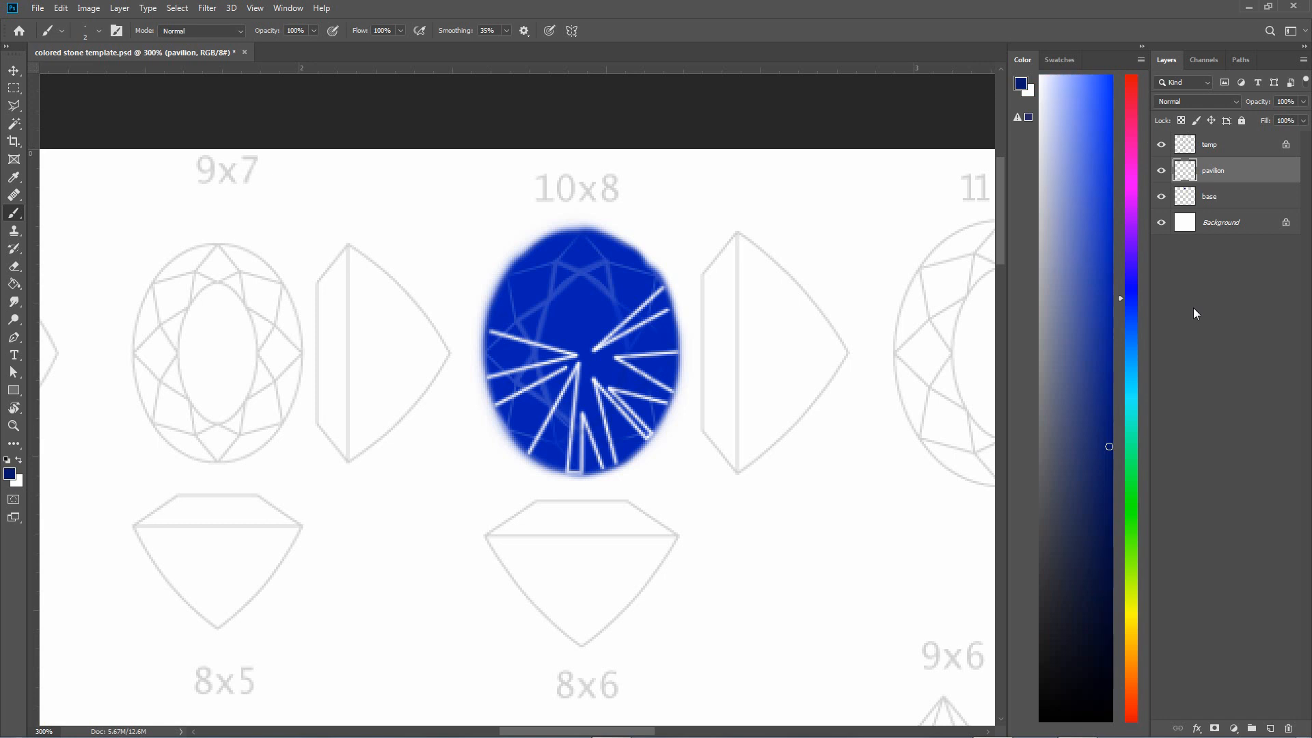
pyautogui.click(1112, 619)
pyautogui.moveTo(580, 349); pyautogui.dragTo(499, 286)
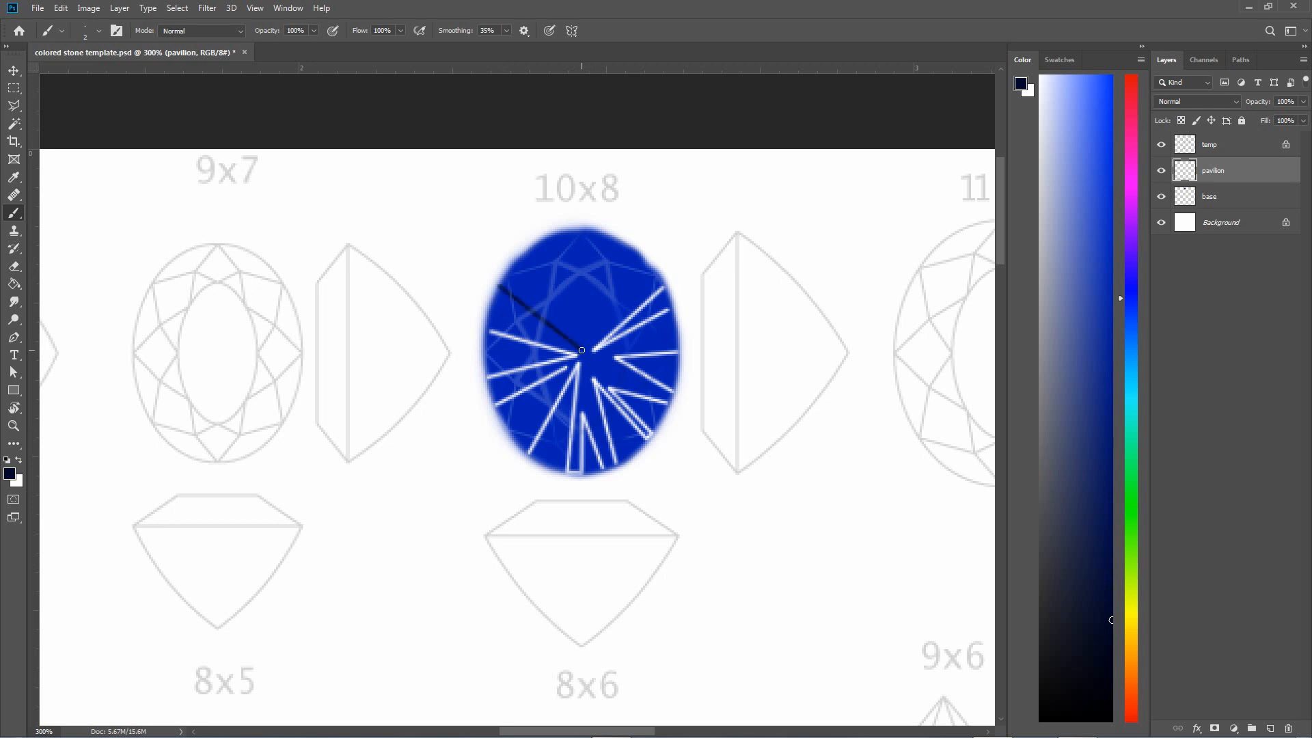
pyautogui.keyDown('shift'); pyautogui.click(524, 253); pyautogui.keyUp('shift')
pyautogui.moveTo(537, 242); pyautogui.dragTo(525, 253)
pyautogui.keyDown('shift'); pyautogui.click(570, 312); pyautogui.keyUp('shift')
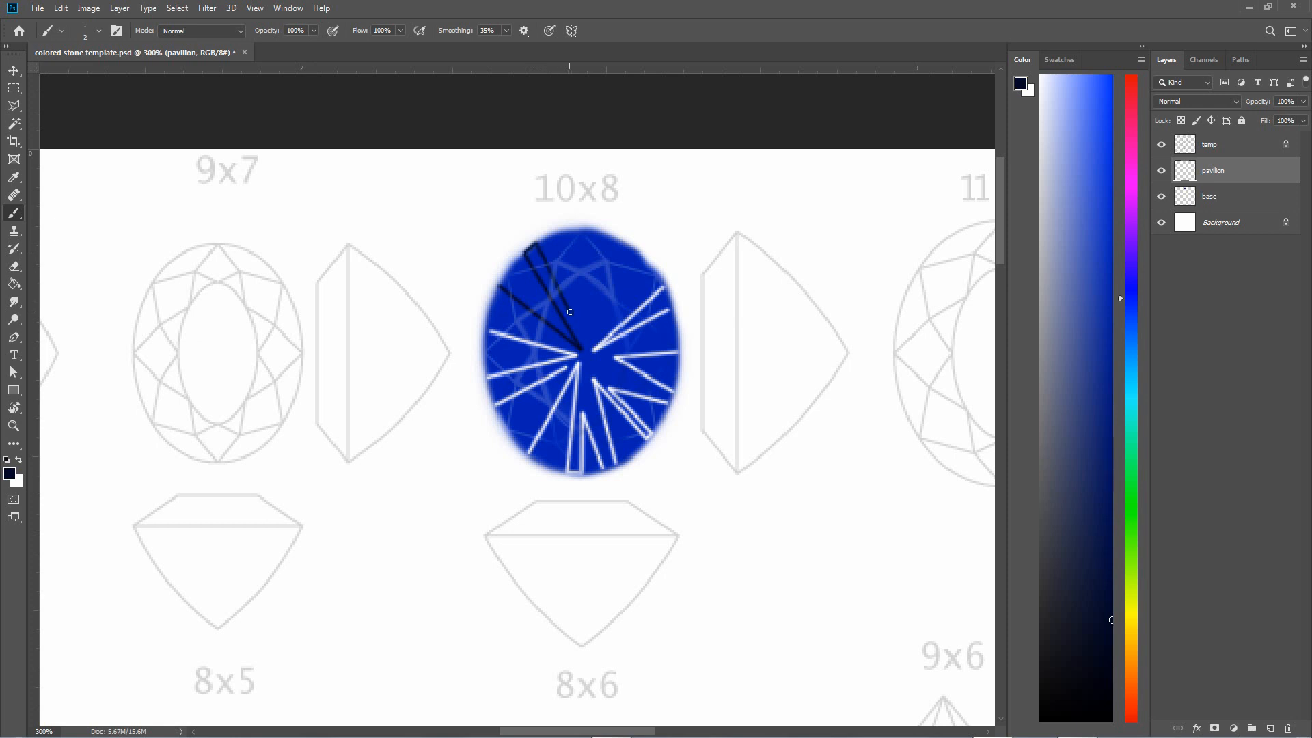
# Continue the dark navy lines from the 10x8 oval's centre to its top and upper-right edges, adding one toward the lower-left edge
pyautogui.keyDown('shift'); pyautogui.click(564, 237); pyautogui.keyUp('shift')
pyautogui.keyDown('shift'); pyautogui.click(587, 356); pyautogui.keyUp('shift')
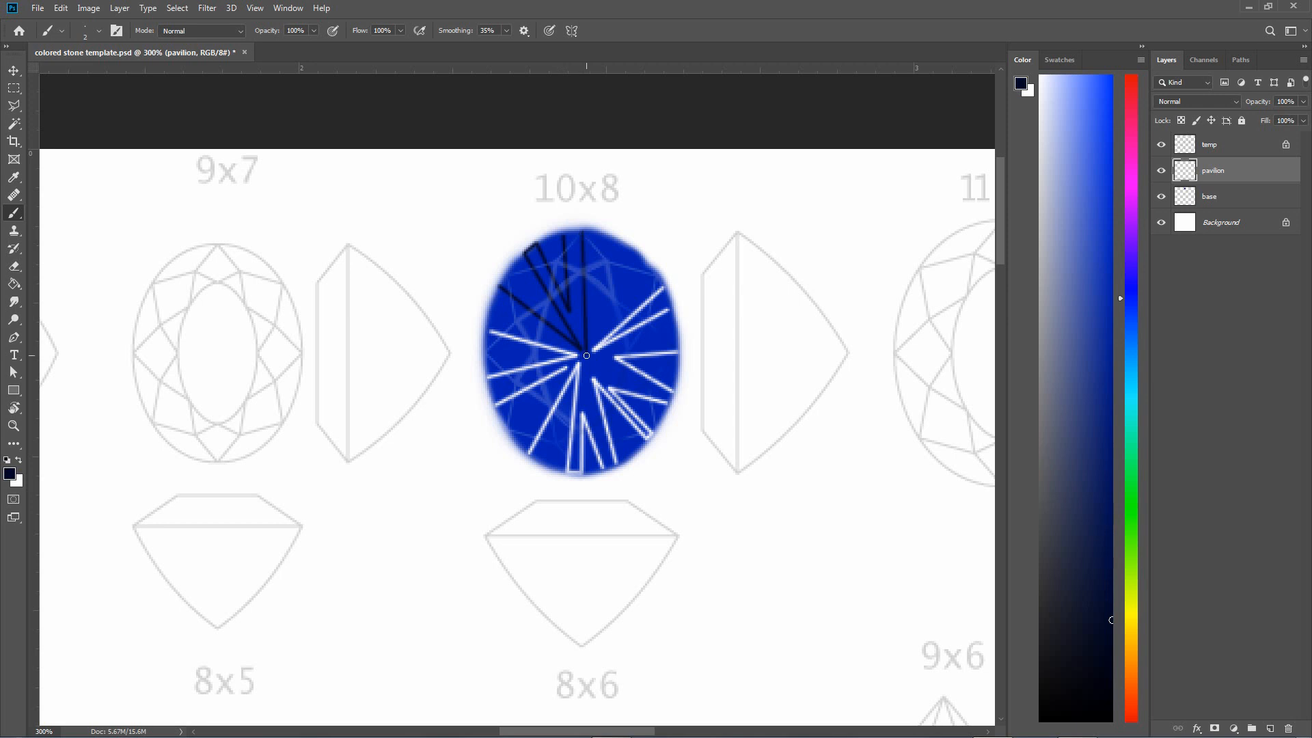
pyautogui.keyDown('shift'); pyautogui.click(617, 244); pyautogui.keyUp('shift')
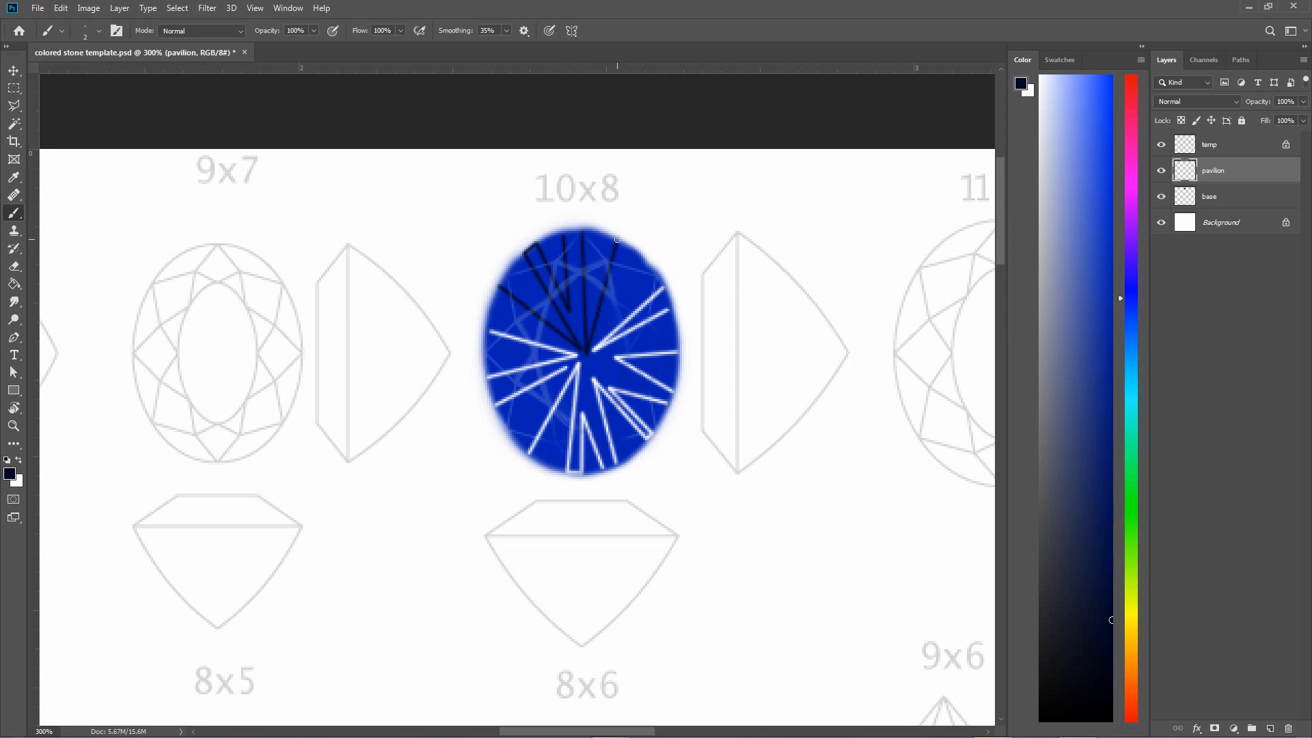
pyautogui.click(645, 262)
pyautogui.keyDown('shift'); pyautogui.click(588, 350); pyautogui.keyUp('shift')
pyautogui.keyDown('shift'); pyautogui.click(658, 282); pyautogui.keyUp('shift')
pyautogui.keyDown('shift'); pyautogui.click(565, 366); pyautogui.keyUp('shift')
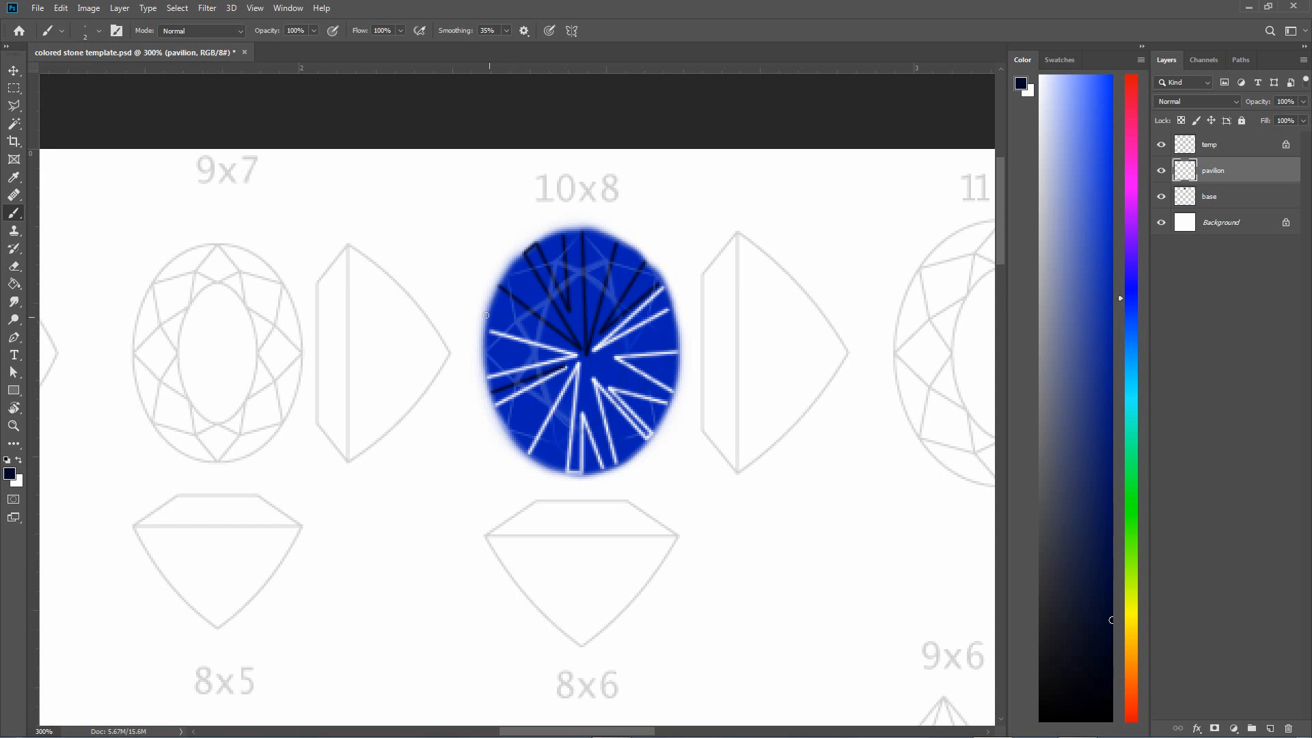
# Add a dark navy line at the oval's left edge and outline small dark facets just right of centre and at lower left
pyautogui.keyDown('shift'); pyautogui.click(575, 350); pyautogui.keyUp('shift')
pyautogui.keyDown('shift'); pyautogui.click(592, 361); pyautogui.keyUp('shift')
pyautogui.keyDown('shift'); pyautogui.click(628, 375); pyautogui.keyUp('shift')
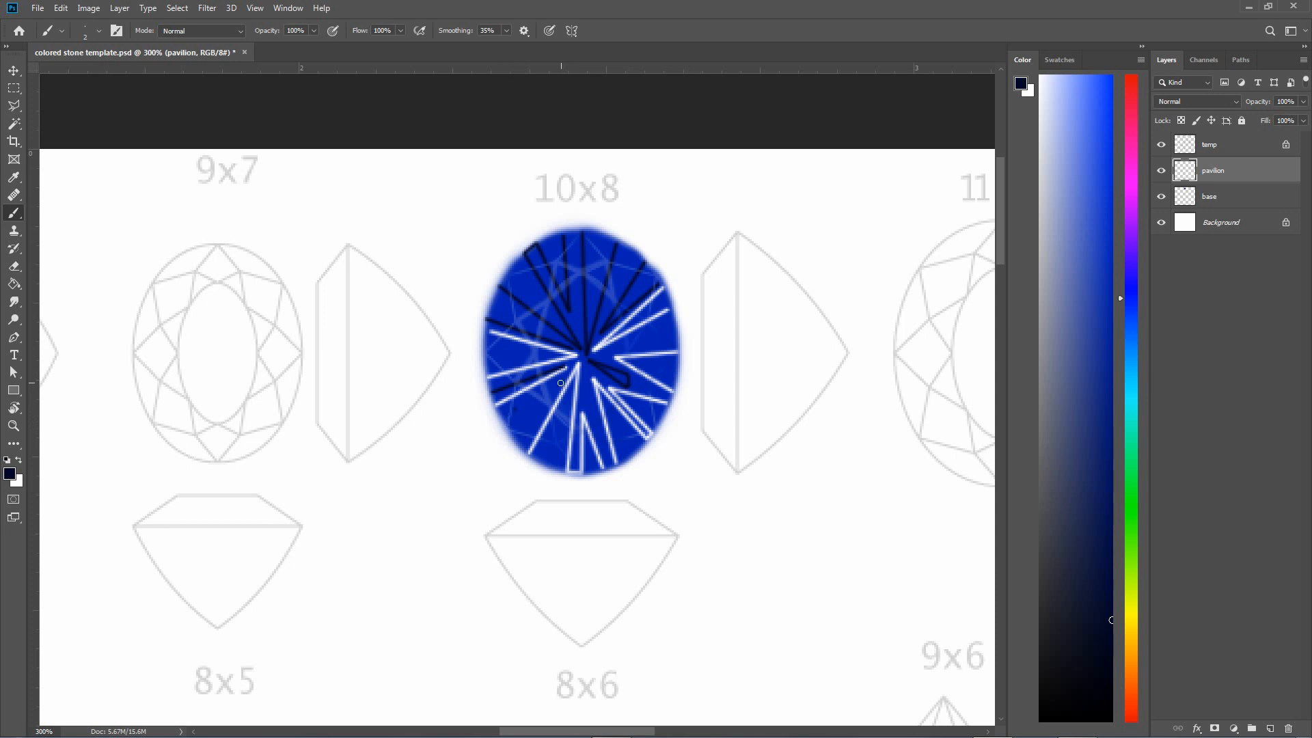
pyautogui.moveTo(516, 408); pyautogui.dragTo(563, 381)
pyautogui.keyDown('shift'); pyautogui.click(530, 432); pyautogui.keyUp('shift')
pyautogui.keyDown('shift'); pyautogui.click(518, 414); pyautogui.keyUp('shift')
# Fill the outlined upper-right wedge with white and reduce the brush smoothing to 11%
pyautogui.press('x')
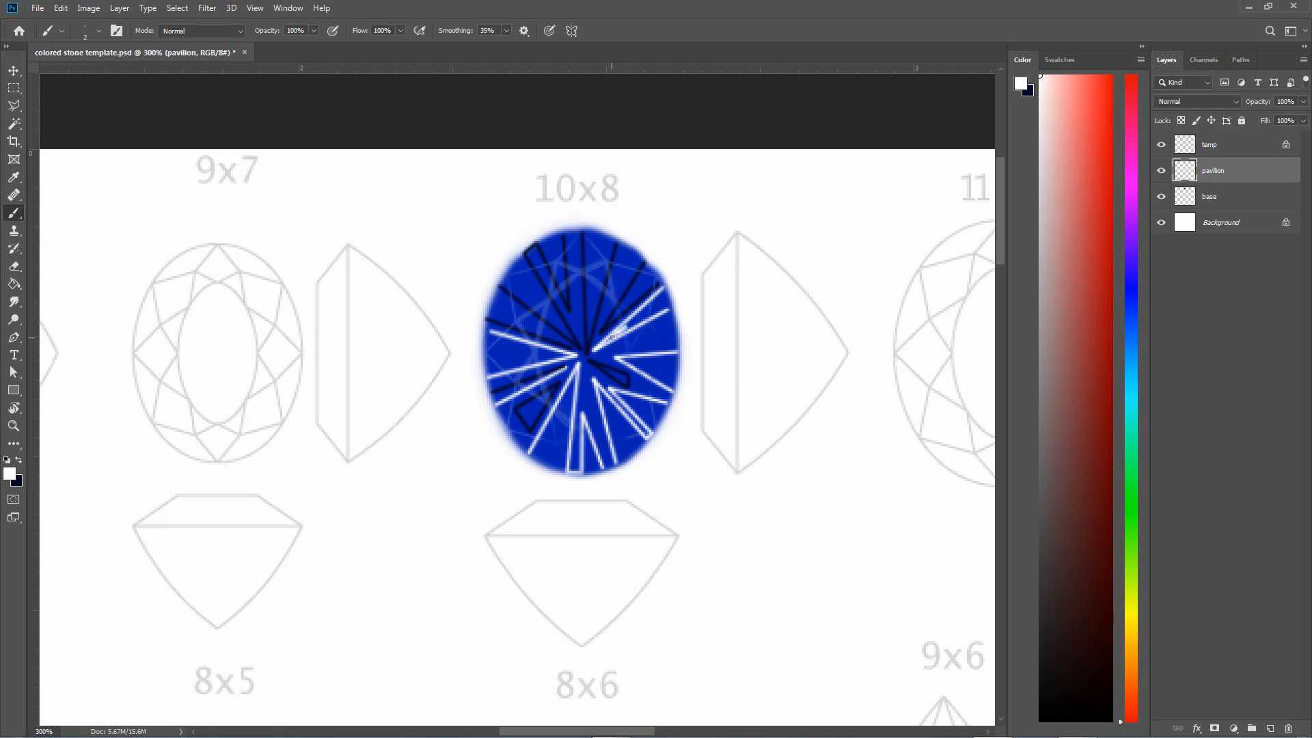
pyautogui.moveTo(653, 312)
pyautogui.mouseDown()
pyautogui.moveTo(620, 331)
pyautogui.moveTo(667, 308)
pyautogui.moveTo(665, 294)
pyautogui.moveTo(646, 316)
pyautogui.moveTo(670, 307)
pyautogui.moveTo(660, 305)
pyautogui.mouseUp()
pyautogui.click(506, 31)
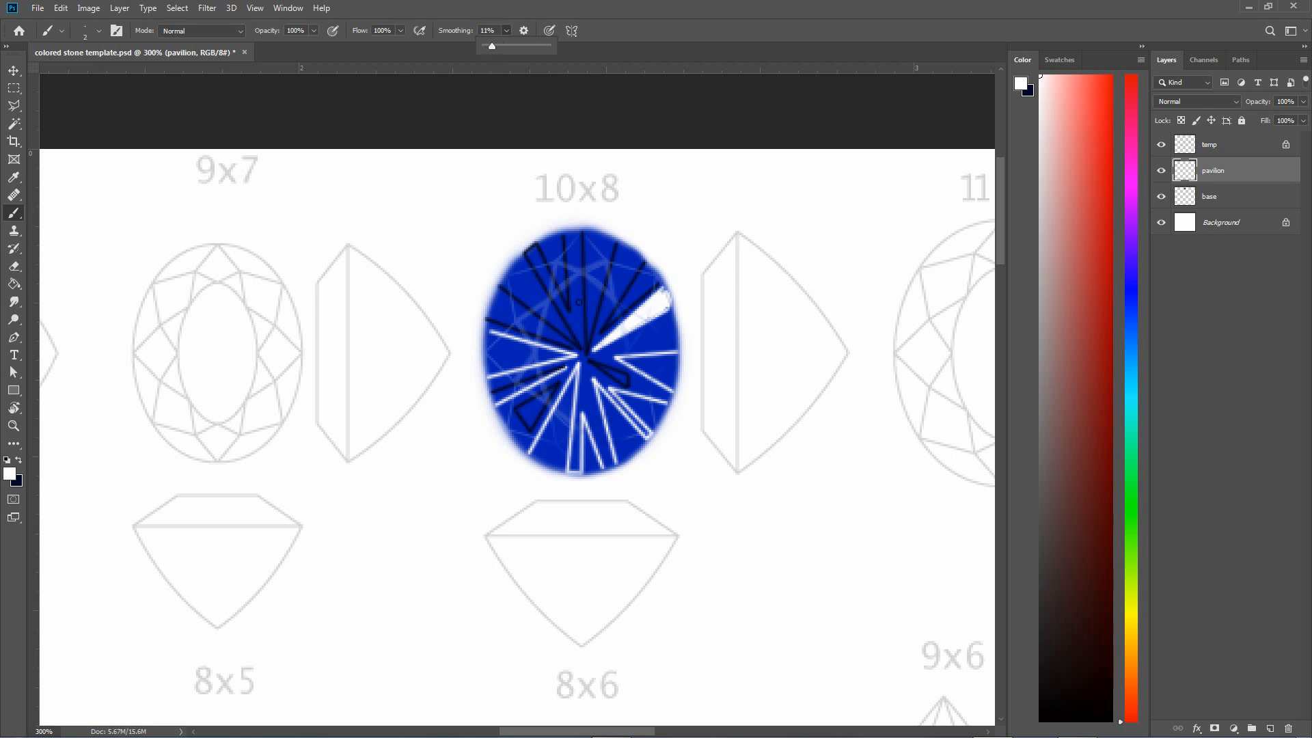
# Paint the outlined wedges along the 10x8 oval's bottom, right and left edges solid white on the pavilion layer
pyautogui.moveTo(603, 403)
pyautogui.mouseDown()
pyautogui.moveTo(614, 449)
pyautogui.moveTo(604, 397)
pyautogui.moveTo(625, 430)
pyautogui.moveTo(599, 390)
pyautogui.moveTo(635, 433)
pyautogui.moveTo(619, 444)
pyautogui.moveTo(640, 435)
pyautogui.moveTo(620, 462)
pyautogui.moveTo(625, 428)
pyautogui.moveTo(637, 439)
pyautogui.moveTo(626, 423)
pyautogui.moveTo(625, 456)
pyautogui.mouseUp()
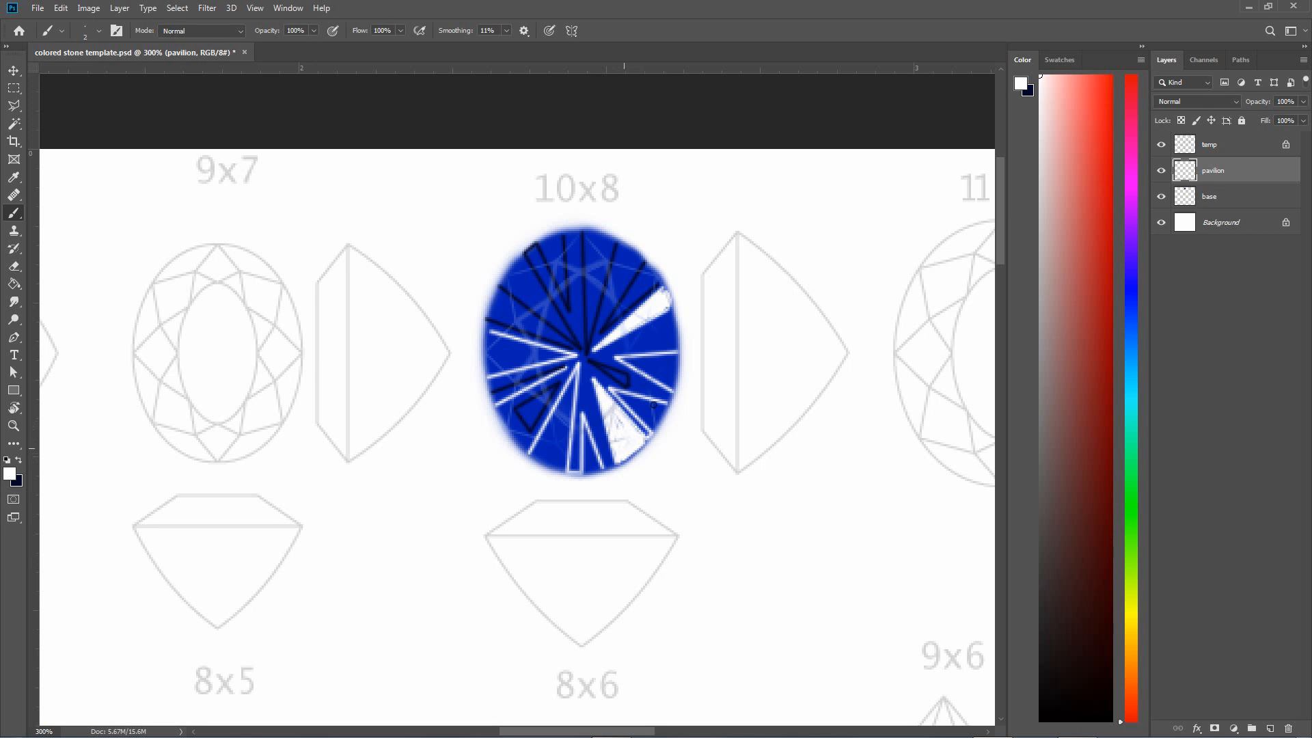
pyautogui.moveTo(627, 400)
pyautogui.mouseDown()
pyautogui.moveTo(643, 417)
pyautogui.moveTo(616, 392)
pyautogui.moveTo(646, 404)
pyautogui.moveTo(633, 396)
pyautogui.moveTo(649, 425)
pyautogui.moveTo(662, 408)
pyautogui.moveTo(653, 429)
pyautogui.moveTo(662, 409)
pyautogui.moveTo(650, 404)
pyautogui.mouseUp()
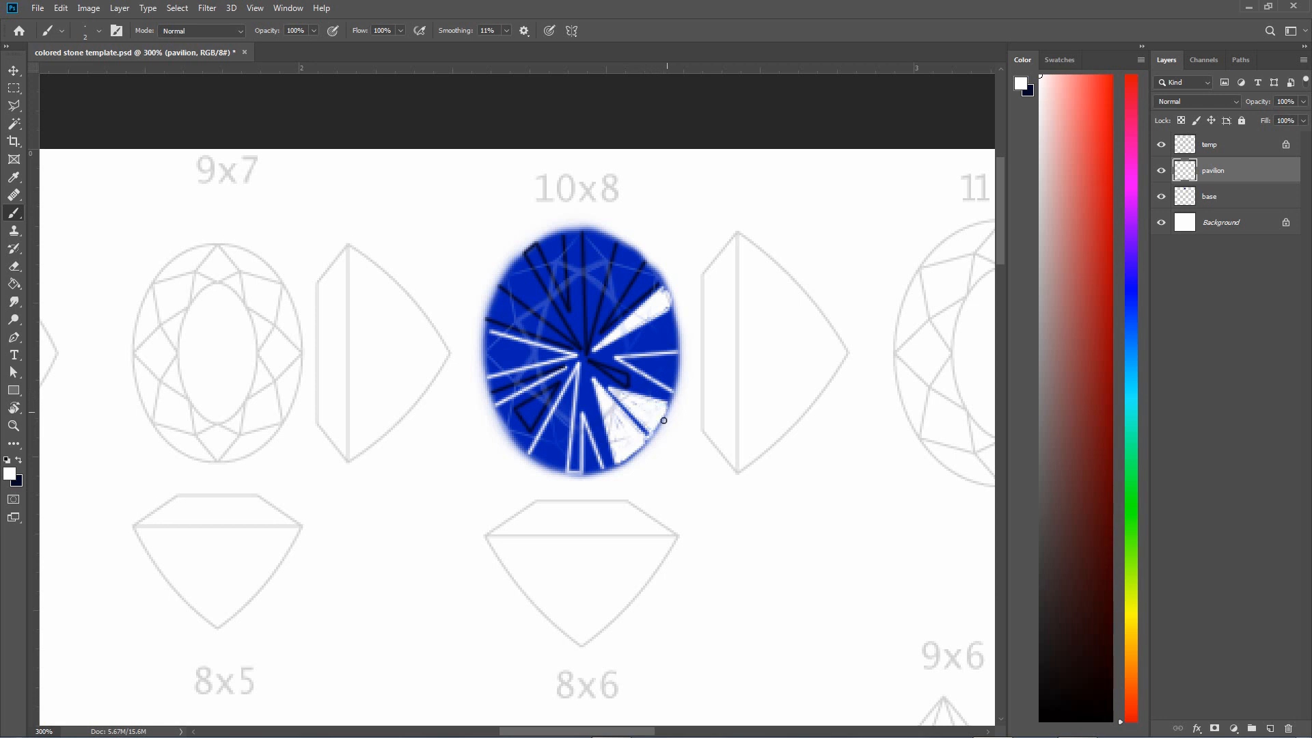
pyautogui.moveTo(637, 368)
pyautogui.mouseDown()
pyautogui.moveTo(666, 362)
pyautogui.moveTo(628, 360)
pyautogui.moveTo(672, 356)
pyautogui.moveTo(673, 384)
pyautogui.moveTo(672, 362)
pyautogui.moveTo(661, 378)
pyautogui.moveTo(672, 373)
pyautogui.moveTo(670, 393)
pyautogui.moveTo(667, 367)
pyautogui.mouseUp()
pyautogui.moveTo(586, 432)
pyautogui.mouseDown()
pyautogui.moveTo(583, 468)
pyautogui.moveTo(592, 437)
pyautogui.moveTo(599, 467)
pyautogui.moveTo(586, 468)
pyautogui.moveTo(596, 462)
pyautogui.mouseUp()
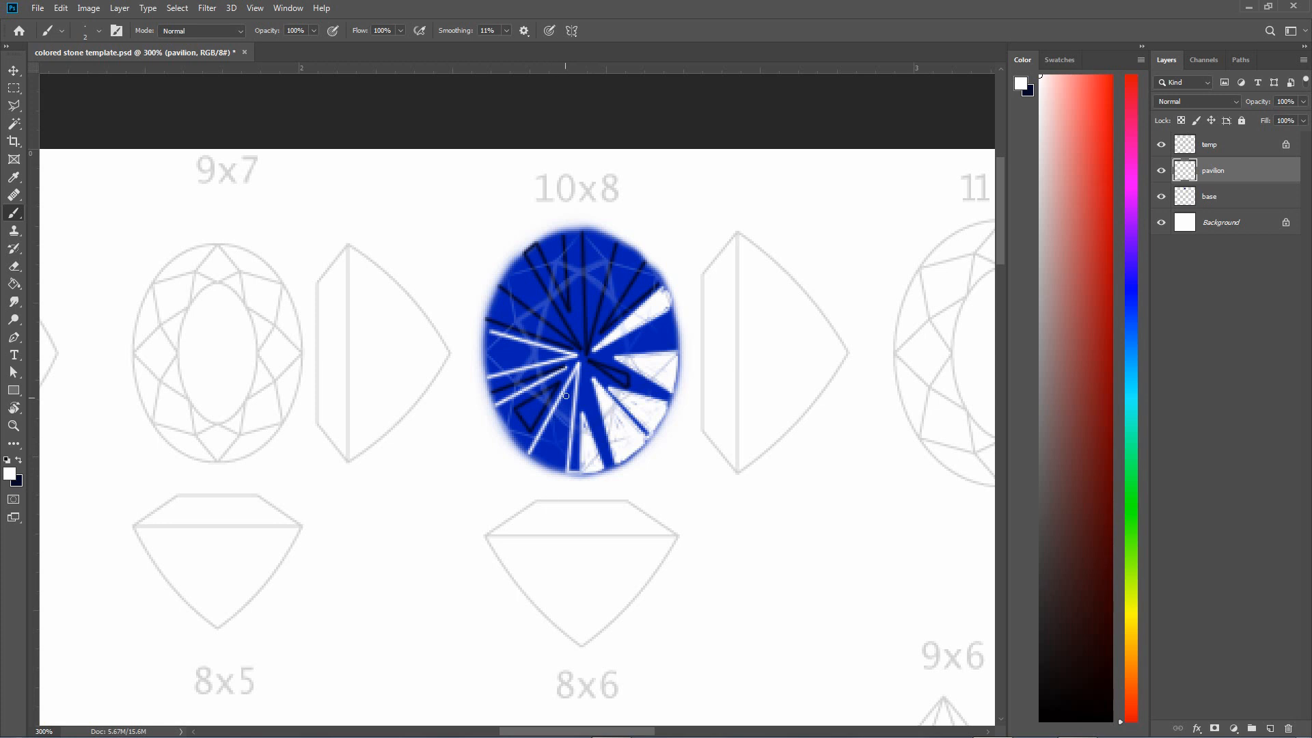
pyautogui.moveTo(560, 406)
pyautogui.mouseDown()
pyautogui.moveTo(536, 453)
pyautogui.moveTo(547, 465)
pyautogui.moveTo(550, 430)
pyautogui.moveTo(555, 454)
pyautogui.moveTo(565, 410)
pyautogui.moveTo(571, 463)
pyautogui.moveTo(566, 441)
pyautogui.moveTo(549, 457)
pyautogui.moveTo(562, 469)
pyautogui.moveTo(570, 393)
pyautogui.moveTo(551, 436)
pyautogui.moveTo(571, 385)
pyautogui.mouseUp()
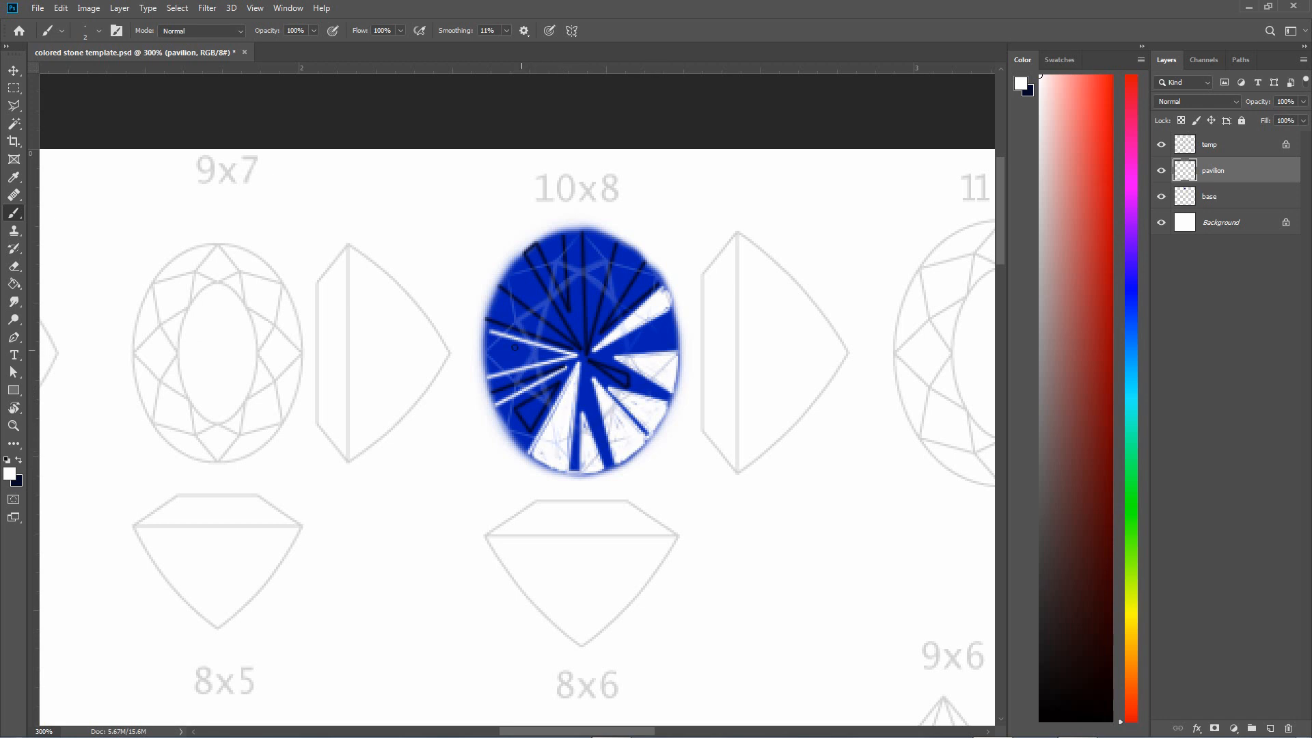
pyautogui.moveTo(490, 343)
pyautogui.mouseDown()
pyautogui.moveTo(550, 354)
pyautogui.moveTo(490, 344)
pyautogui.moveTo(487, 369)
pyautogui.moveTo(526, 356)
pyautogui.moveTo(493, 357)
pyautogui.moveTo(504, 353)
pyautogui.moveTo(567, 354)
pyautogui.moveTo(540, 347)
pyautogui.mouseUp()
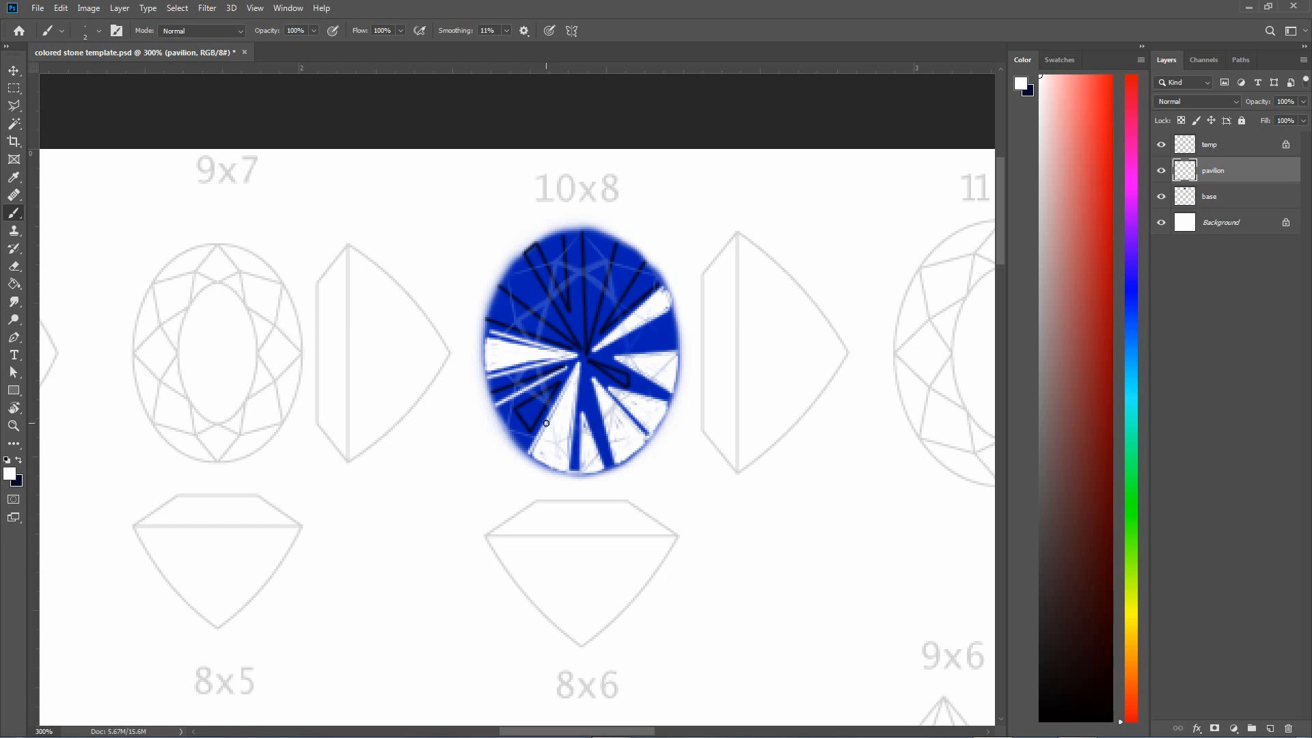
# Paint the dark-outlined upper wedges and the small facets at lower left and right of centre solid dark navy
pyautogui.press('x')
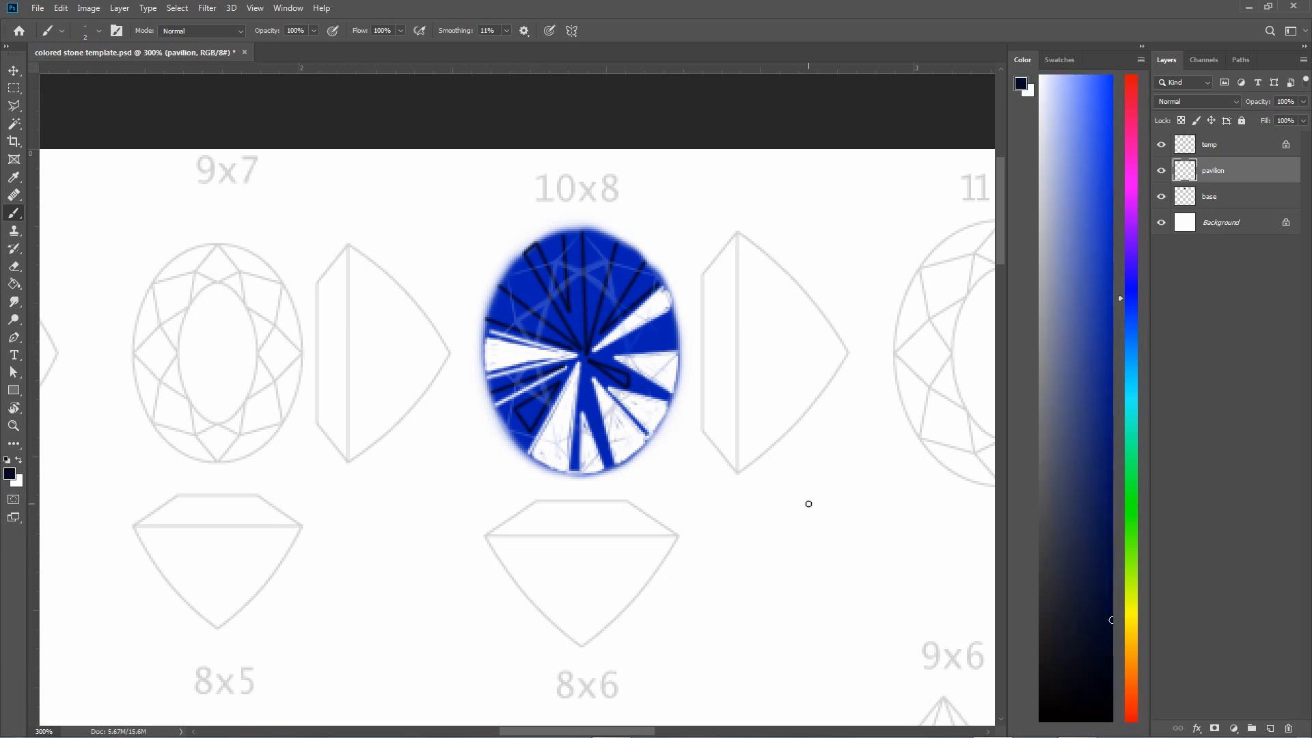
pyautogui.moveTo(552, 254)
pyautogui.mouseDown()
pyautogui.moveTo(563, 283)
pyautogui.moveTo(558, 236)
pyautogui.moveTo(546, 243)
pyautogui.moveTo(557, 272)
pyautogui.mouseUp()
pyautogui.moveTo(587, 239)
pyautogui.mouseDown()
pyautogui.moveTo(589, 326)
pyautogui.moveTo(609, 253)
pyautogui.moveTo(594, 277)
pyautogui.moveTo(592, 247)
pyautogui.moveTo(613, 244)
pyautogui.moveTo(596, 237)
pyautogui.moveTo(608, 250)
pyautogui.mouseUp()
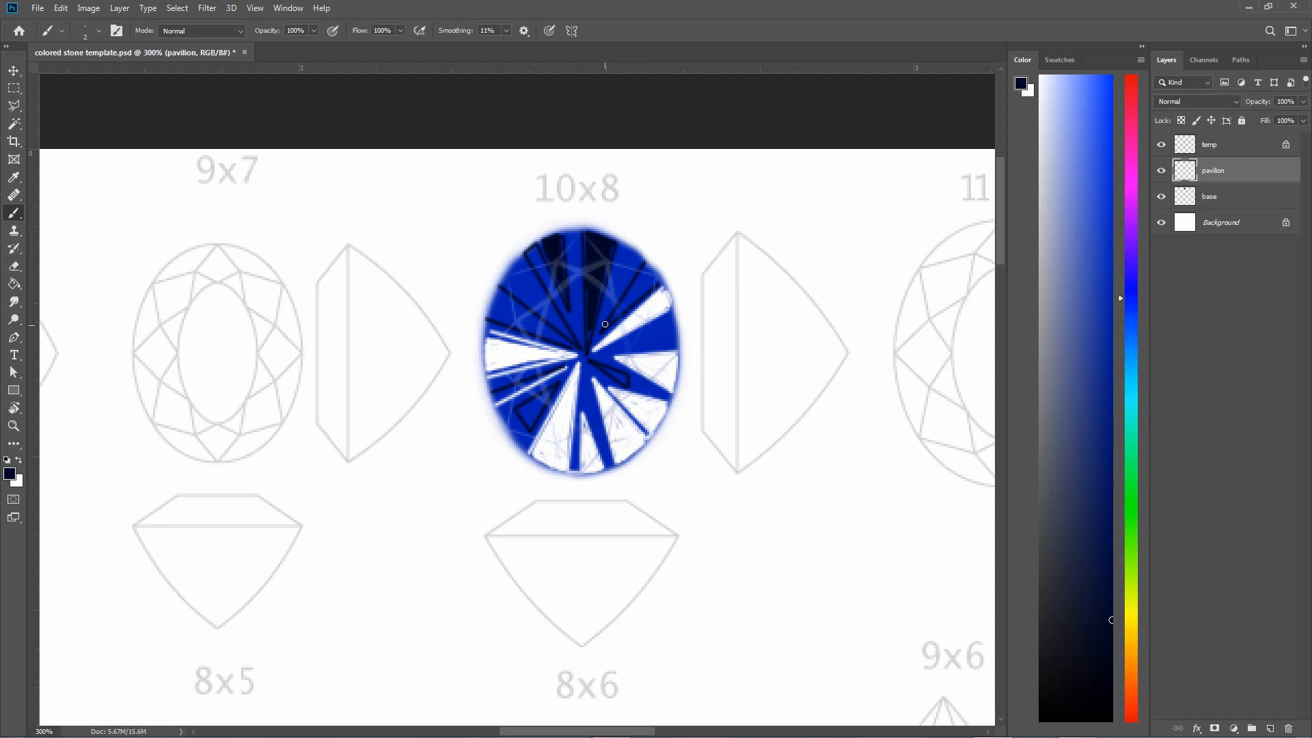
pyautogui.moveTo(617, 314)
pyautogui.mouseDown()
pyautogui.moveTo(653, 284)
pyautogui.moveTo(651, 268)
pyautogui.moveTo(658, 277)
pyautogui.mouseUp()
pyautogui.moveTo(510, 287)
pyautogui.mouseDown()
pyautogui.moveTo(533, 304)
pyautogui.moveTo(506, 281)
pyautogui.moveTo(518, 279)
pyautogui.moveTo(536, 300)
pyautogui.moveTo(521, 268)
pyautogui.moveTo(537, 303)
pyautogui.mouseUp()
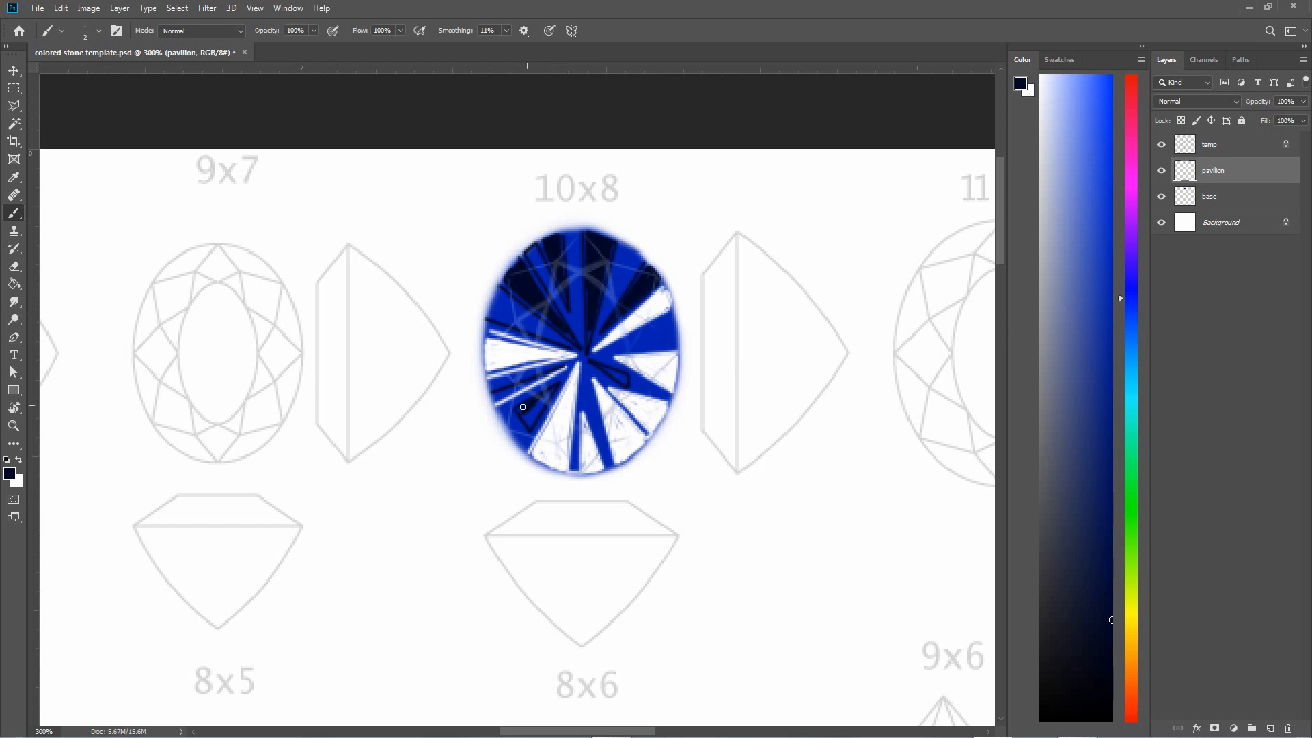
pyautogui.moveTo(521, 411); pyautogui.dragTo(552, 387)
pyautogui.moveTo(620, 378); pyautogui.dragTo(610, 370)
# Draw thin dark navy streaks across the white lower-left, right and lower-right wedges
pyautogui.moveTo(563, 413); pyautogui.dragTo(548, 463)
pyautogui.moveTo(564, 414); pyautogui.dragTo(553, 471)
pyautogui.moveTo(605, 355); pyautogui.dragTo(679, 362)
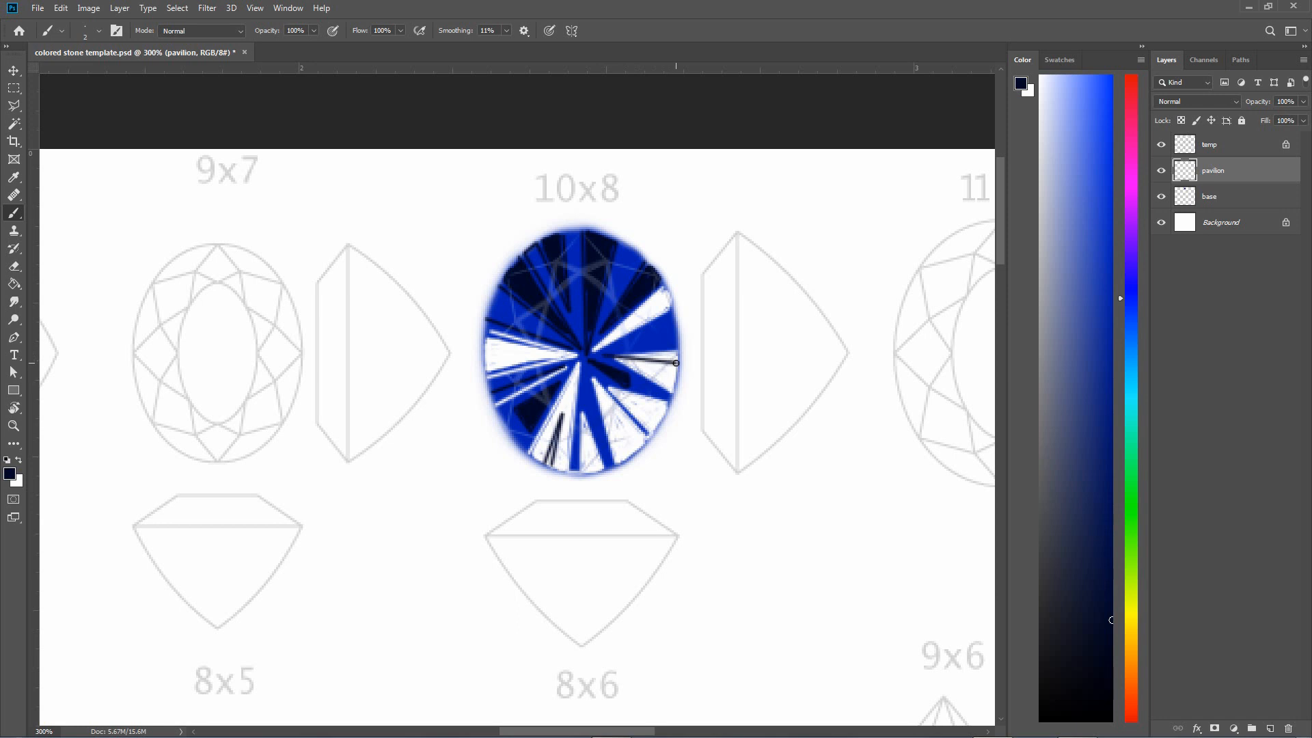
pyautogui.click(608, 409)
pyautogui.keyDown('shift'); pyautogui.click(610, 413); pyautogui.keyUp('shift')
# Draw thin white streaks across the dark wedges at the 10x8 oval's top centre and upper right
pyautogui.press('x')
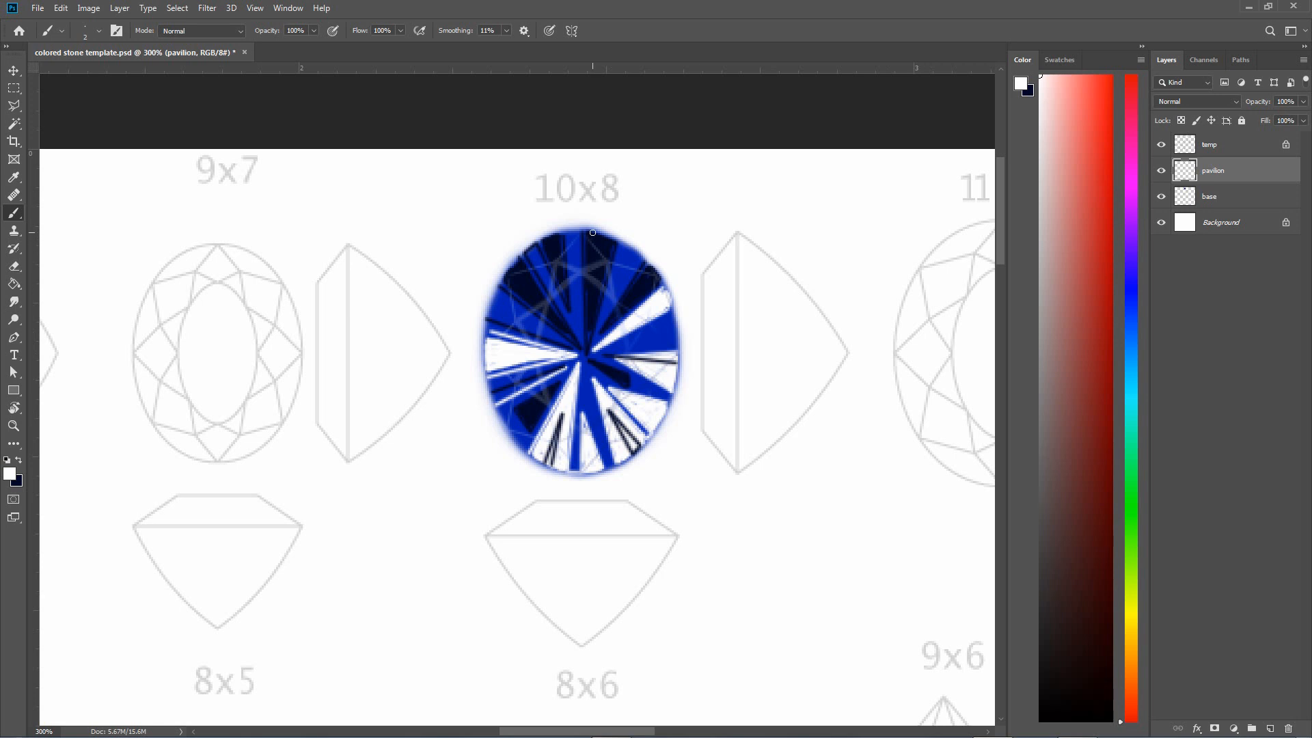
pyautogui.keyDown('shift'); pyautogui.click(589, 328); pyautogui.keyUp('shift')
pyautogui.keyDown('shift'); pyautogui.click(622, 311); pyautogui.keyUp('shift')
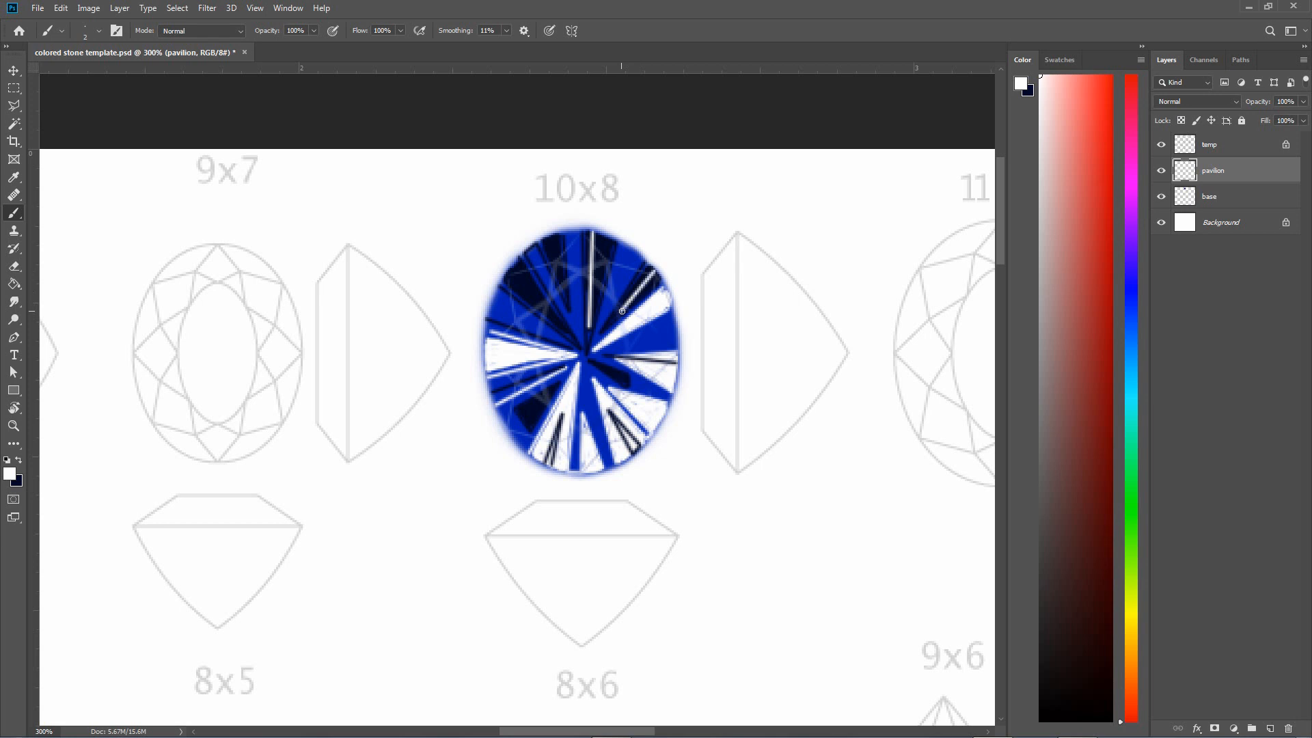
pyautogui.keyDown('shift'); pyautogui.click(658, 280); pyautogui.keyUp('shift')
# Add thin white streaks to the dark upper-left, top and lower-left facets, undoing lines that run too near the centre
pyautogui.keyDown('shift'); pyautogui.click(572, 339); pyautogui.keyUp('shift')
pyautogui.hotkey('ctrl', 'z')
pyautogui.keyDown('shift'); pyautogui.click(548, 314); pyautogui.keyUp('shift')
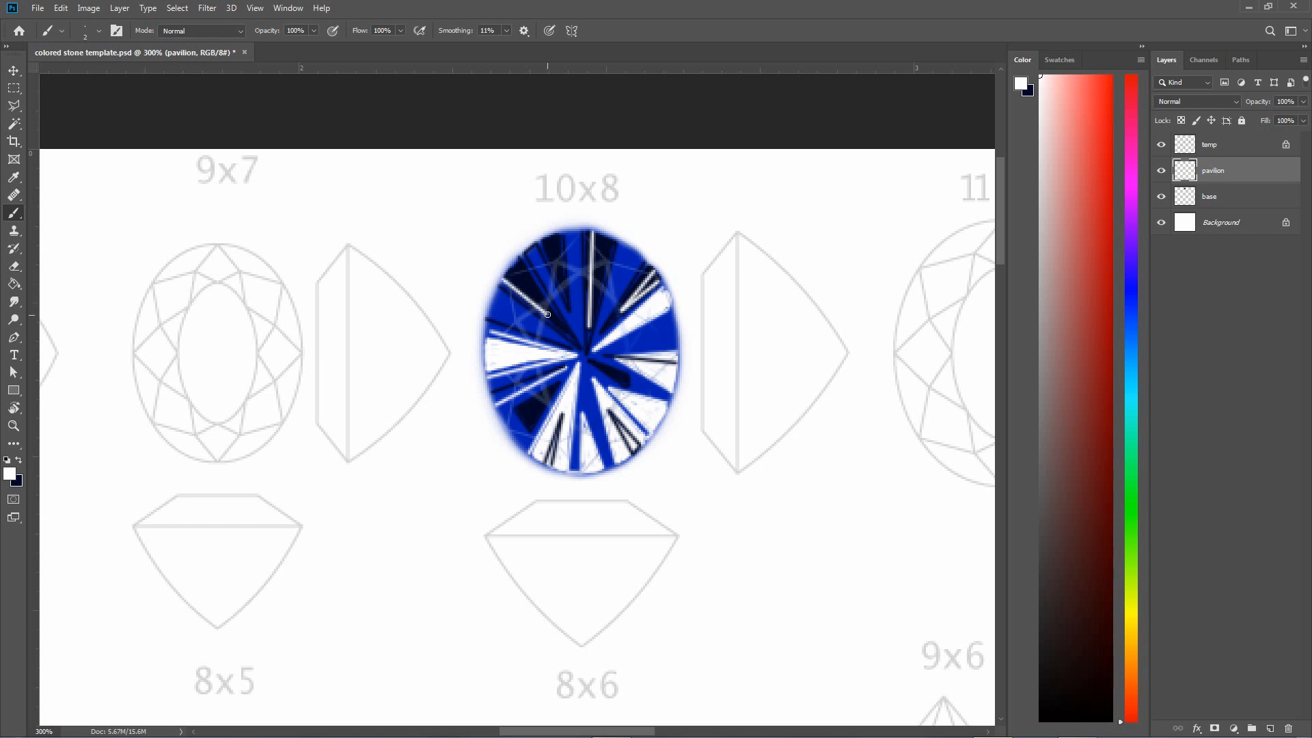
pyautogui.keyDown('shift'); pyautogui.click(517, 265); pyautogui.keyUp('shift')
pyautogui.keyDown('shift'); pyautogui.click(579, 333); pyautogui.keyUp('shift')
pyautogui.hotkey('ctrl', 'z')
pyautogui.keyDown('shift'); pyautogui.click(579, 315); pyautogui.keyUp('shift')
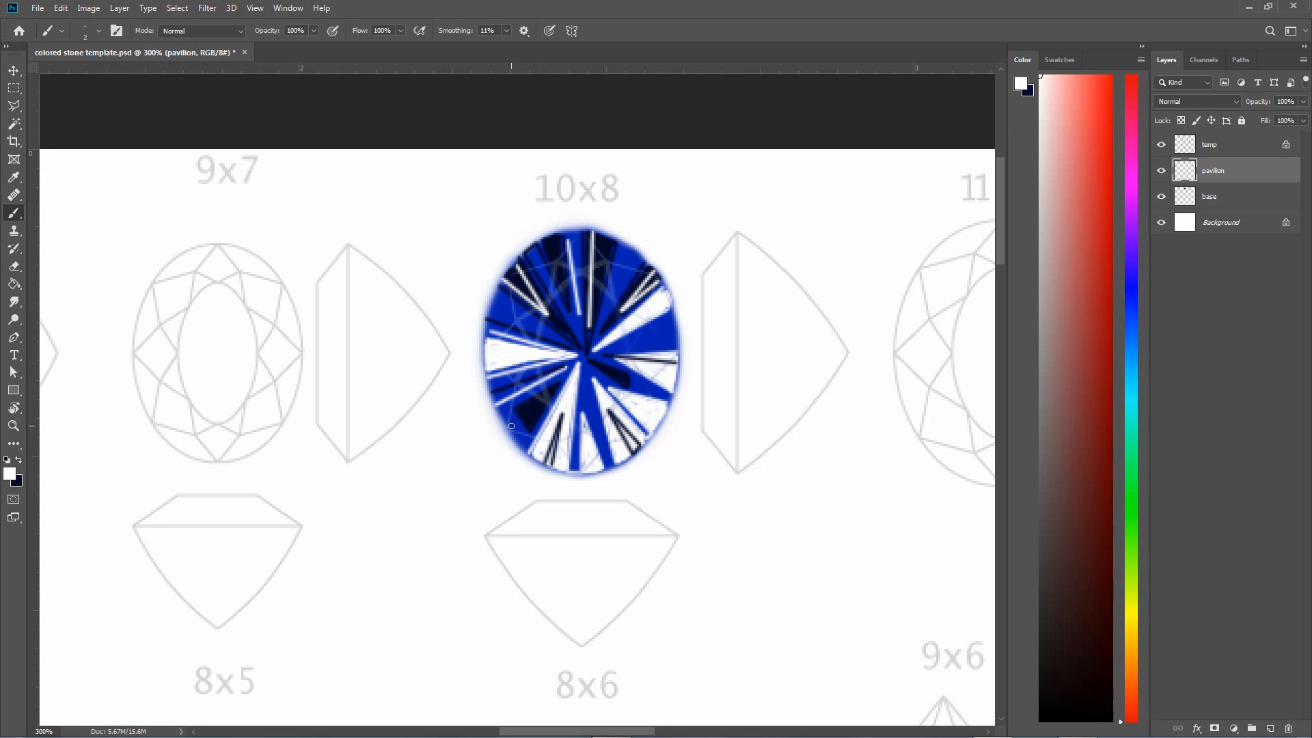
pyautogui.moveTo(510, 427)
pyautogui.mouseDown()
pyautogui.moveTo(538, 406)
pyautogui.moveTo(509, 444)
pyautogui.mouseUp()
# Unlock the temp layer and raise its opacity to 100%
pyautogui.click(1259, 147)
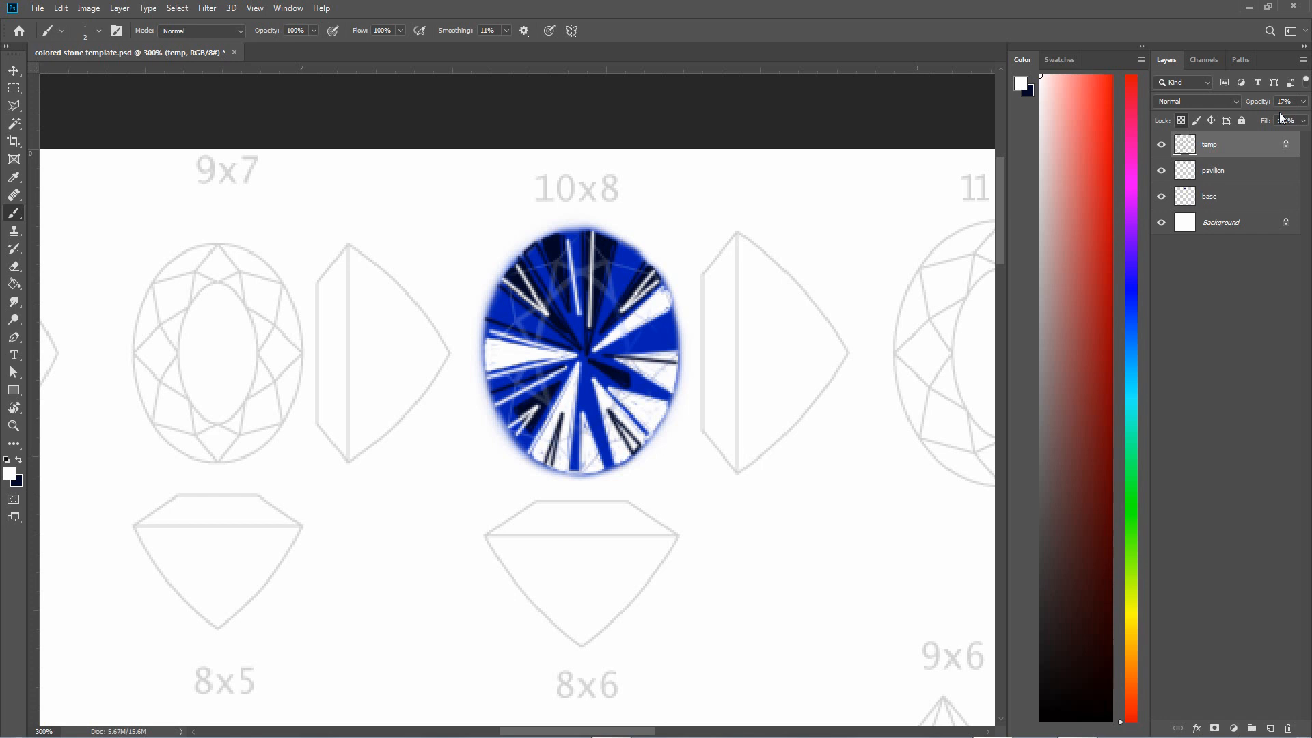
pyautogui.click(1287, 145)
pyautogui.click(1303, 101)
pyautogui.moveTo(1254, 116); pyautogui.dragTo(1308, 116)
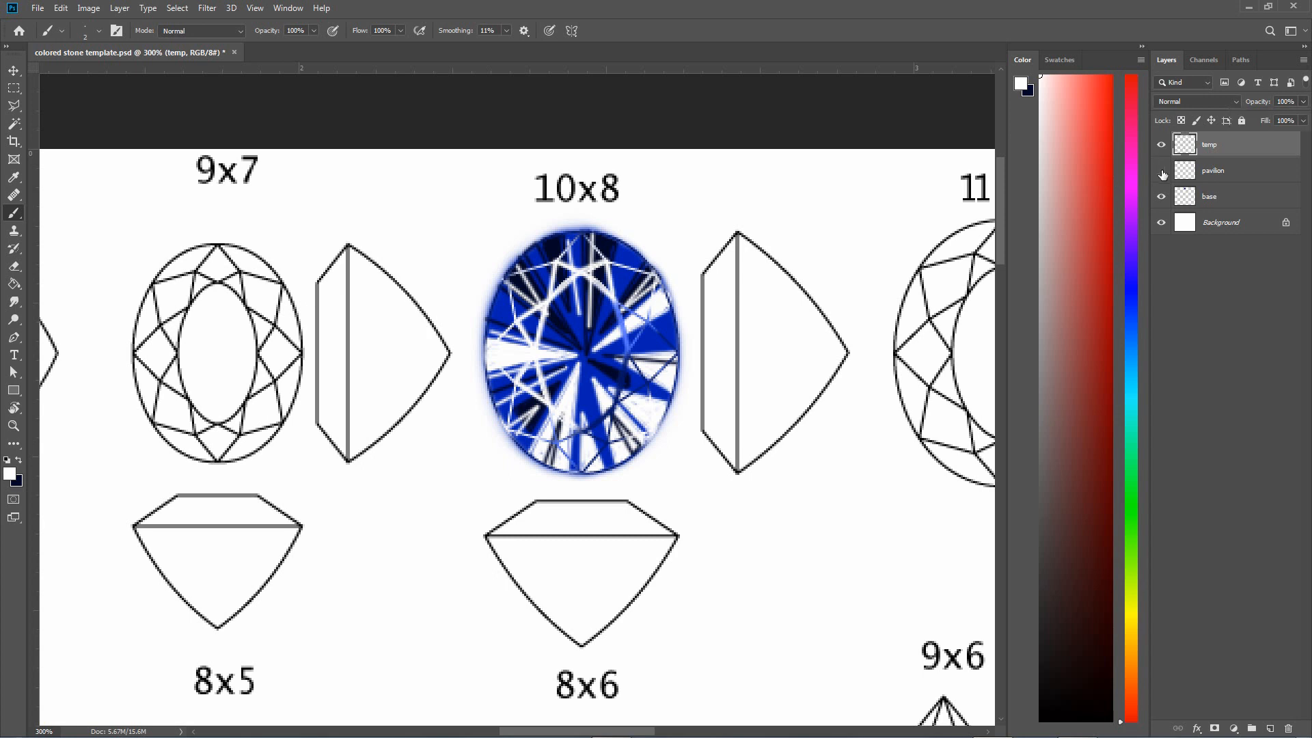
# Hide the pavilion layer and fill the facets bordering the oval's table at top and left with white on the temp layer
pyautogui.click(1162, 171)
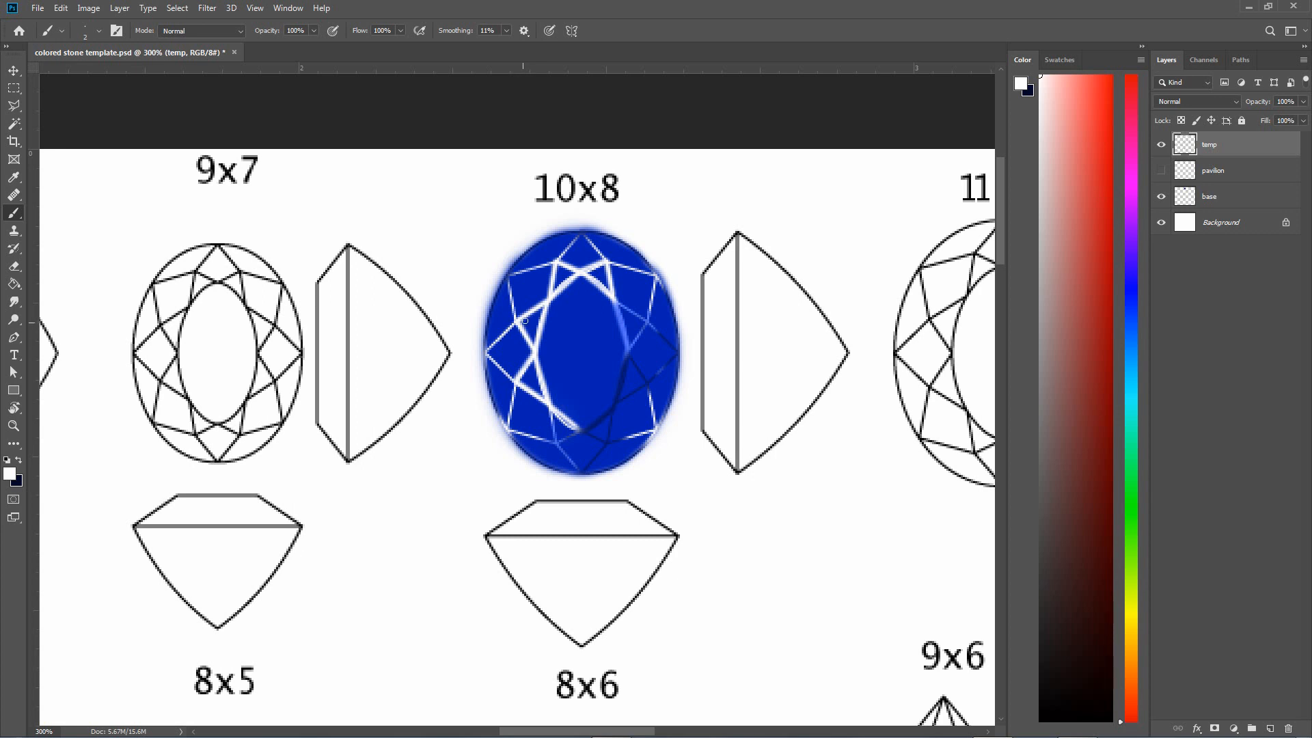
pyautogui.moveTo(524, 320)
pyautogui.mouseDown()
pyautogui.moveTo(532, 341)
pyautogui.moveTo(541, 309)
pyautogui.moveTo(532, 343)
pyautogui.moveTo(527, 329)
pyautogui.mouseUp()
pyautogui.moveTo(557, 269)
pyautogui.mouseDown()
pyautogui.moveTo(556, 288)
pyautogui.moveTo(557, 271)
pyautogui.moveTo(565, 280)
pyautogui.moveTo(562, 268)
pyautogui.moveTo(553, 290)
pyautogui.moveTo(559, 268)
pyautogui.moveTo(576, 266)
pyautogui.mouseUp()
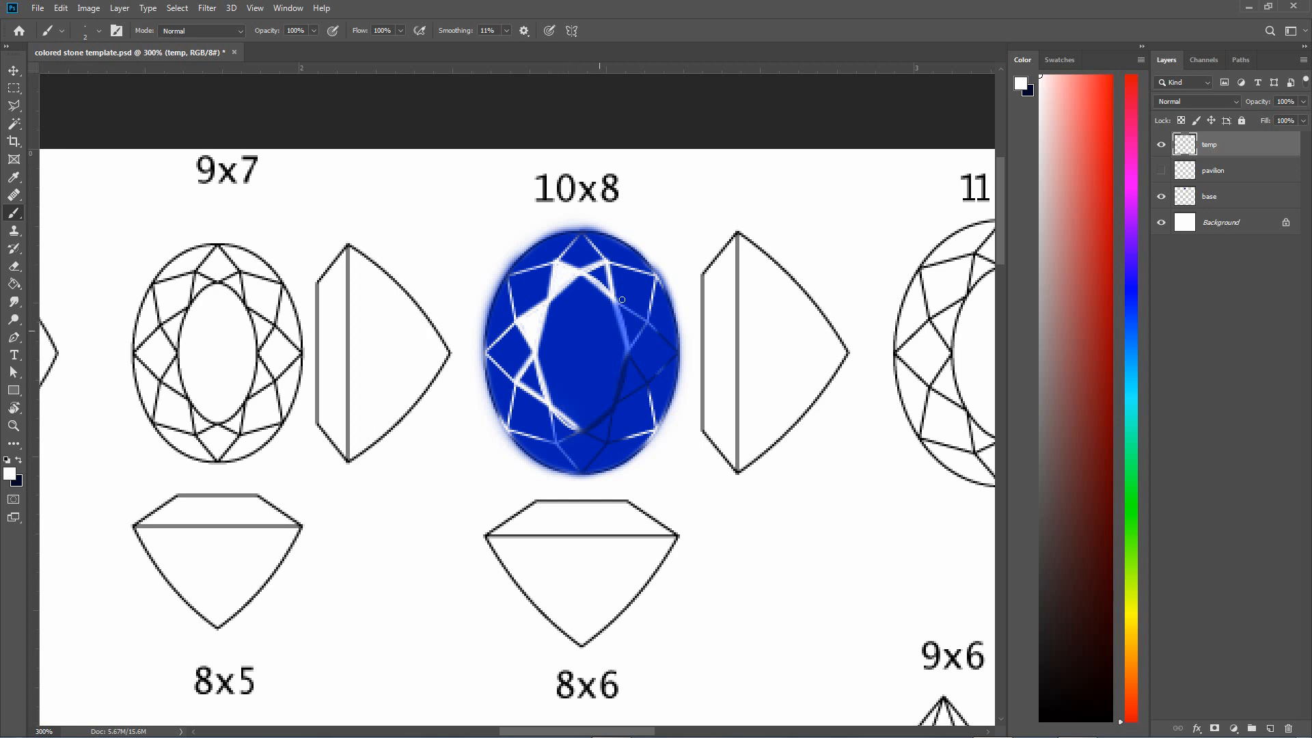
pyautogui.moveTo(601, 274); pyautogui.dragTo(608, 288)
pyautogui.moveTo(531, 365)
pyautogui.mouseDown()
pyautogui.moveTo(528, 388)
pyautogui.moveTo(532, 371)
pyautogui.moveTo(542, 389)
pyautogui.mouseUp()
# Fill alternating outer edge facets along the 10x8 oval's top and left side with white on the temp layer
pyautogui.moveTo(547, 246)
pyautogui.mouseDown()
pyautogui.moveTo(555, 259)
pyautogui.moveTo(569, 237)
pyautogui.moveTo(555, 238)
pyautogui.moveTo(570, 235)
pyautogui.moveTo(554, 250)
pyautogui.moveTo(586, 237)
pyautogui.mouseUp()
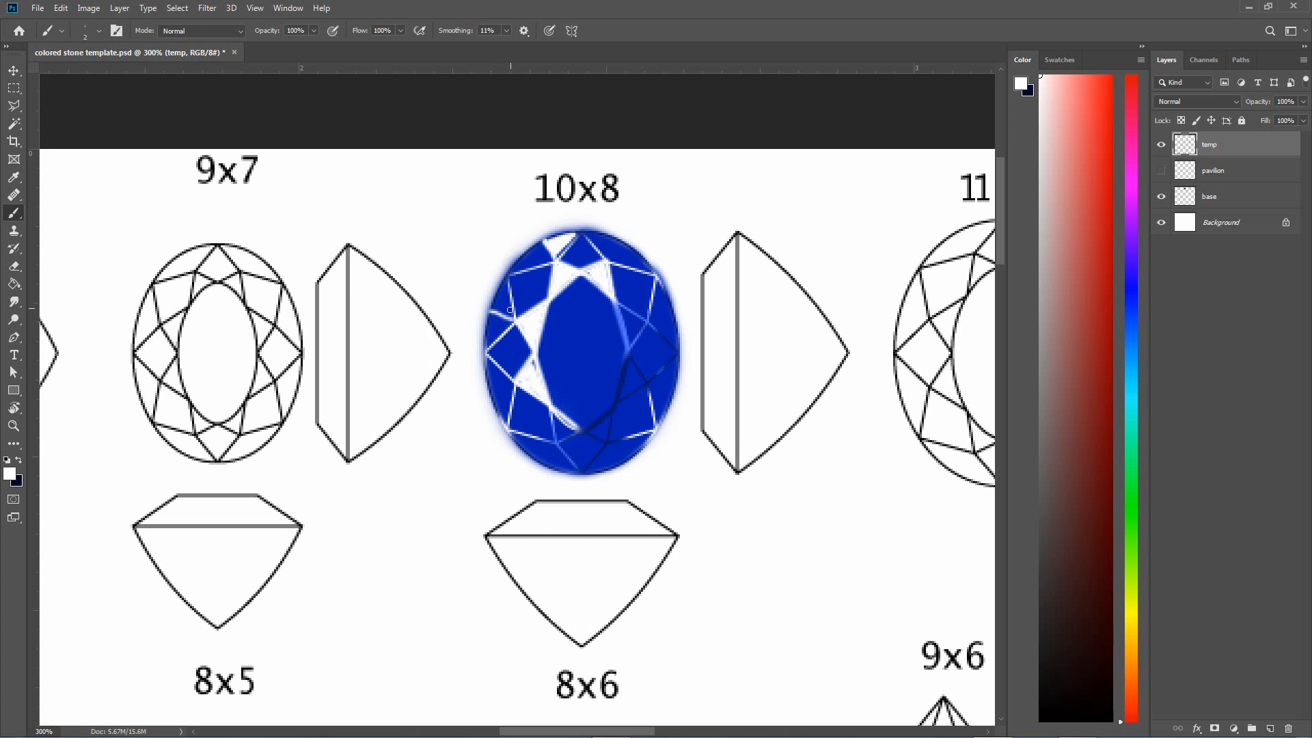
pyautogui.moveTo(492, 312)
pyautogui.mouseDown()
pyautogui.moveTo(509, 320)
pyautogui.moveTo(490, 338)
pyautogui.moveTo(496, 322)
pyautogui.moveTo(507, 334)
pyautogui.moveTo(497, 320)
pyautogui.mouseUp()
pyautogui.moveTo(614, 257)
pyautogui.mouseDown()
pyautogui.moveTo(587, 225)
pyautogui.moveTo(606, 254)
pyautogui.moveTo(600, 241)
pyautogui.moveTo(617, 247)
pyautogui.moveTo(594, 237)
pyautogui.moveTo(621, 246)
pyautogui.moveTo(592, 236)
pyautogui.moveTo(615, 251)
pyautogui.moveTo(612, 279)
pyautogui.mouseUp()
pyautogui.moveTo(494, 392)
pyautogui.mouseDown()
pyautogui.moveTo(510, 388)
pyautogui.moveTo(503, 406)
pyautogui.mouseUp()
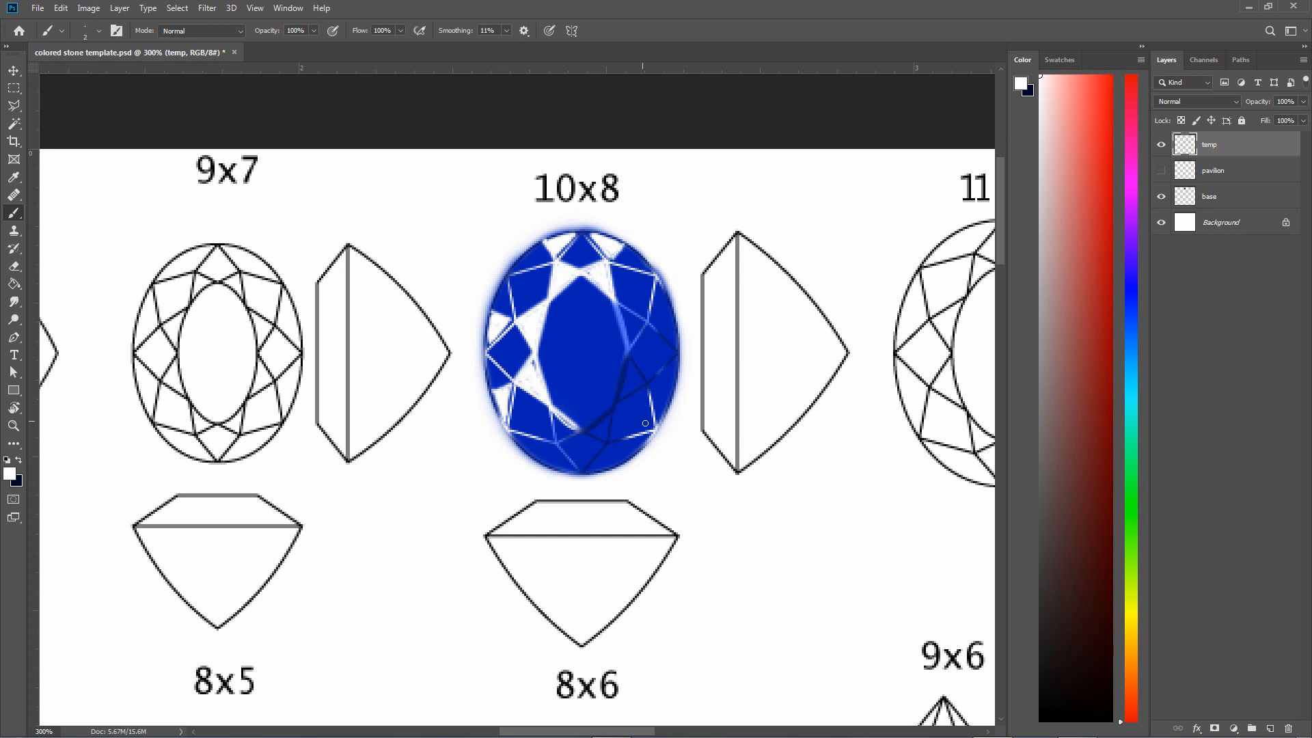
# Fill the lower-right and bottom facets around the table and outer edge with dark navy, and restore white as the brush colour
pyautogui.press('x')
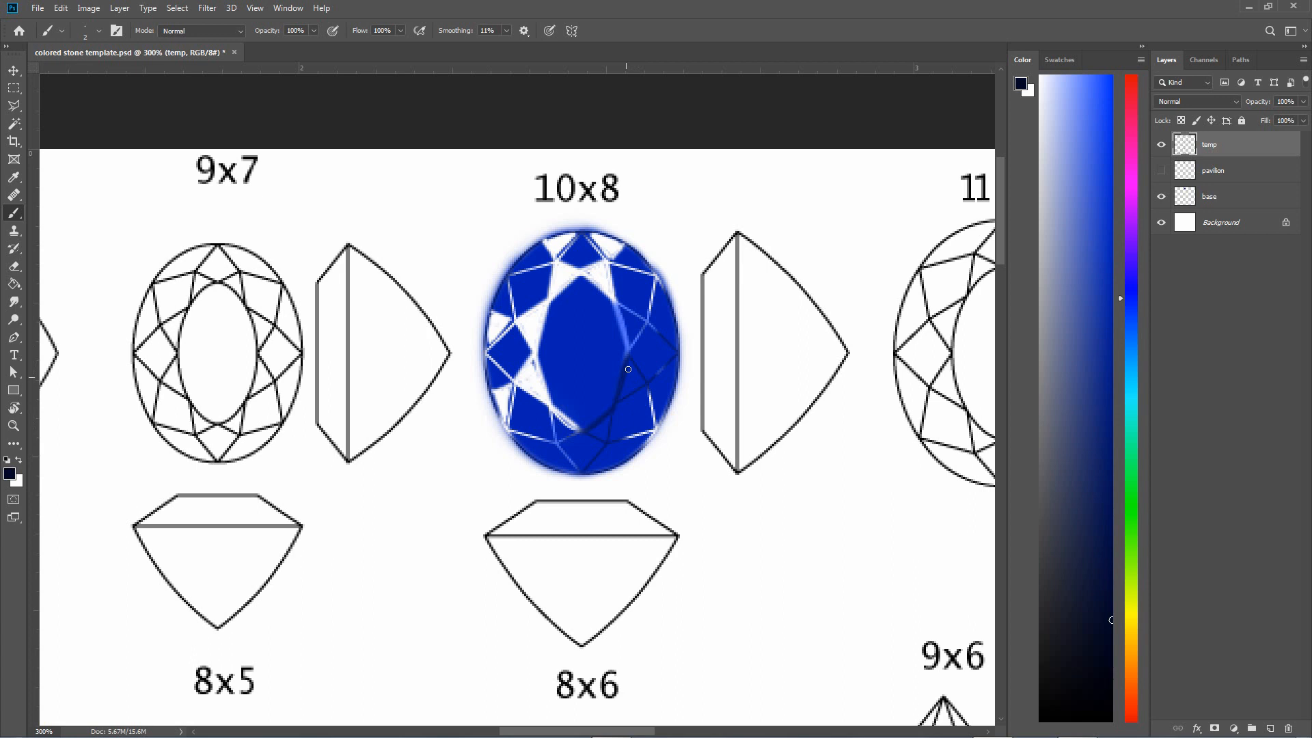
pyautogui.moveTo(625, 379)
pyautogui.mouseDown()
pyautogui.moveTo(628, 368)
pyautogui.moveTo(621, 393)
pyautogui.moveTo(634, 384)
pyautogui.moveTo(628, 361)
pyautogui.moveTo(643, 382)
pyautogui.mouseUp()
pyautogui.moveTo(593, 429); pyautogui.dragTo(606, 421)
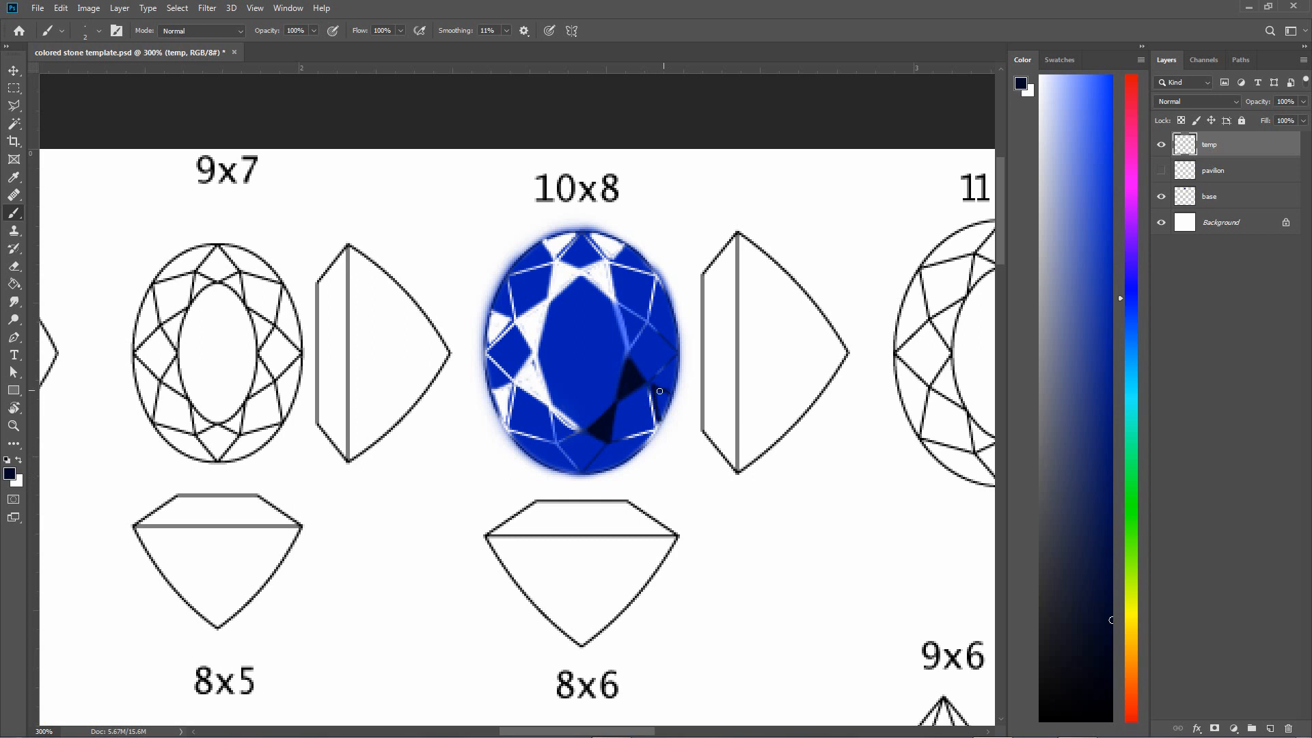
pyautogui.moveTo(655, 389); pyautogui.dragTo(661, 411)
pyautogui.moveTo(607, 452)
pyautogui.mouseDown()
pyautogui.moveTo(595, 465)
pyautogui.moveTo(611, 451)
pyautogui.moveTo(606, 476)
pyautogui.moveTo(545, 462)
pyautogui.moveTo(567, 445)
pyautogui.moveTo(551, 461)
pyautogui.moveTo(563, 470)
pyautogui.moveTo(555, 449)
pyautogui.mouseUp()
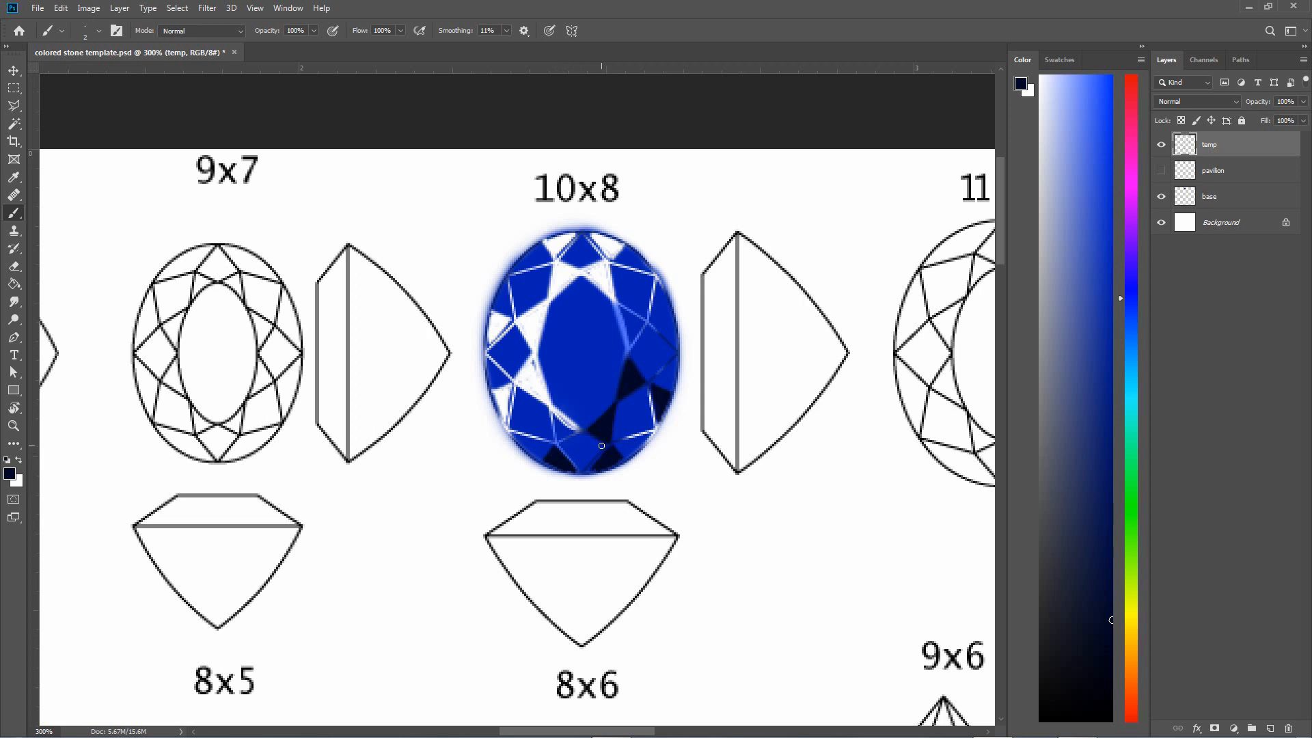
pyautogui.moveTo(558, 415); pyautogui.dragTo(572, 428)
pyautogui.press('x')
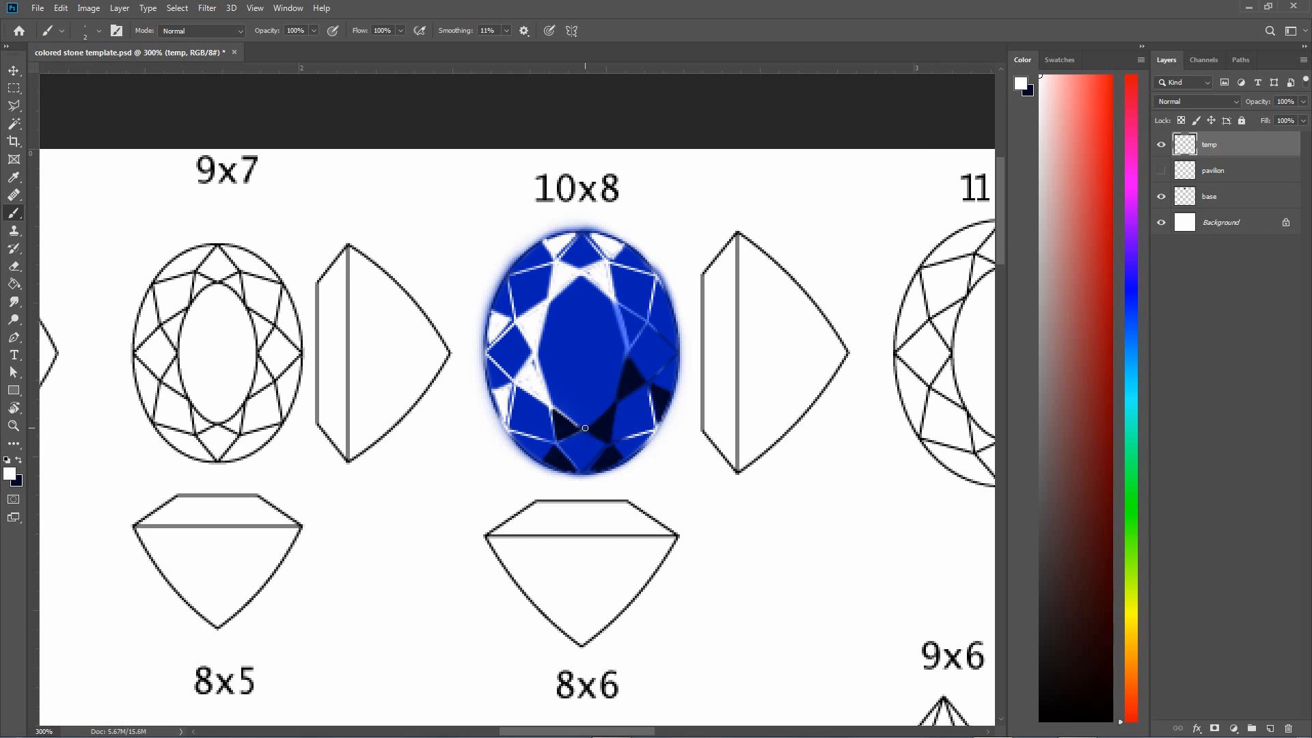
# Paint thin white lines along the oval's lower-right table edge and an upper-right facet on the temp layer, and show the pavilion layer
pyautogui.keyDown('shift'); pyautogui.click(613, 403); pyautogui.keyUp('shift')
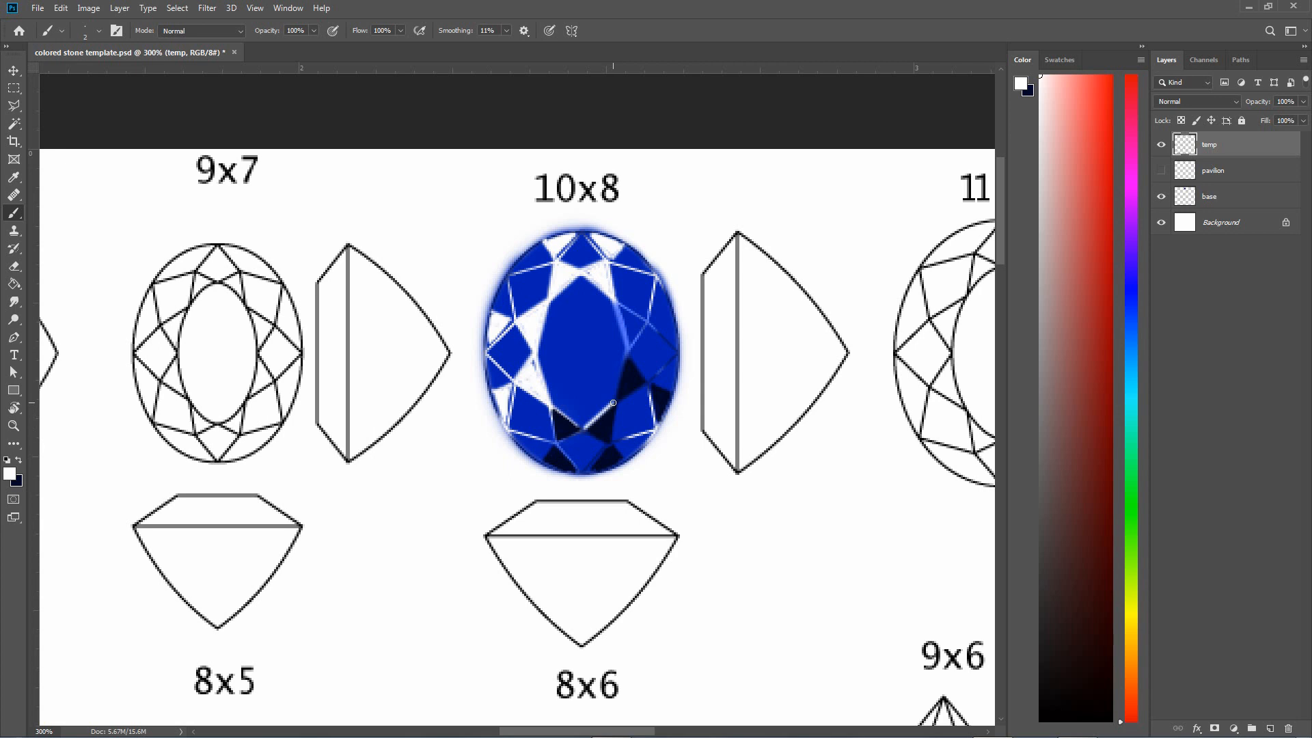
pyautogui.keyDown('shift'); pyautogui.click(626, 354); pyautogui.keyUp('shift')
pyautogui.moveTo(650, 320); pyautogui.dragTo(673, 314)
pyautogui.click(1162, 171)
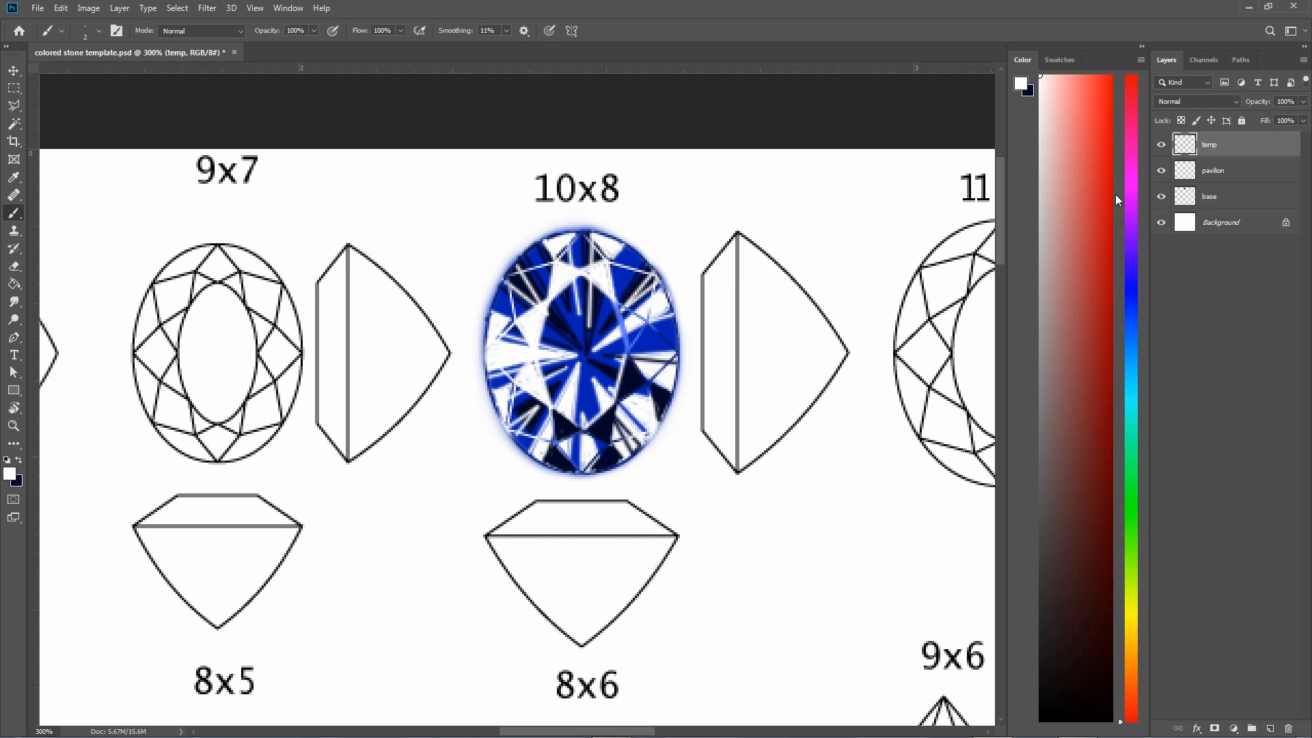
# Add a new layer directly above the pavilion layer and name it pav glaze
pyautogui.click(1262, 175)
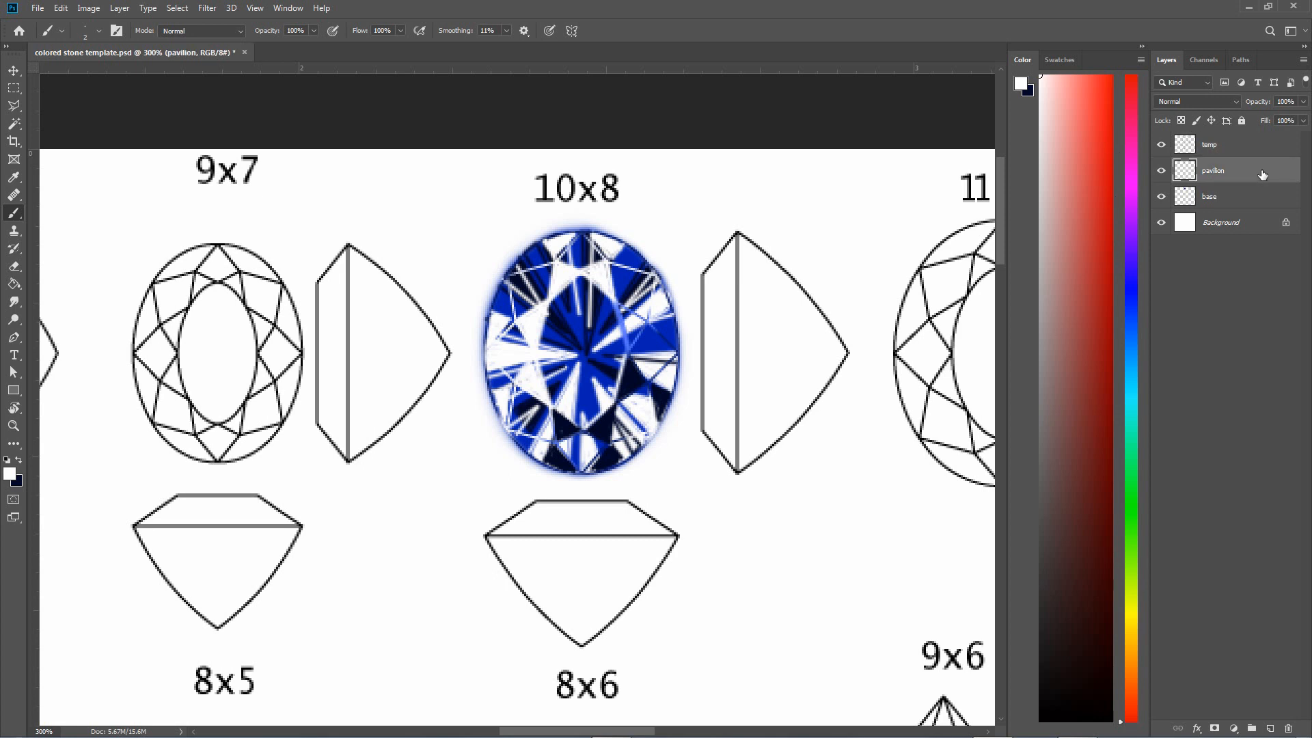
pyautogui.click(1273, 729)
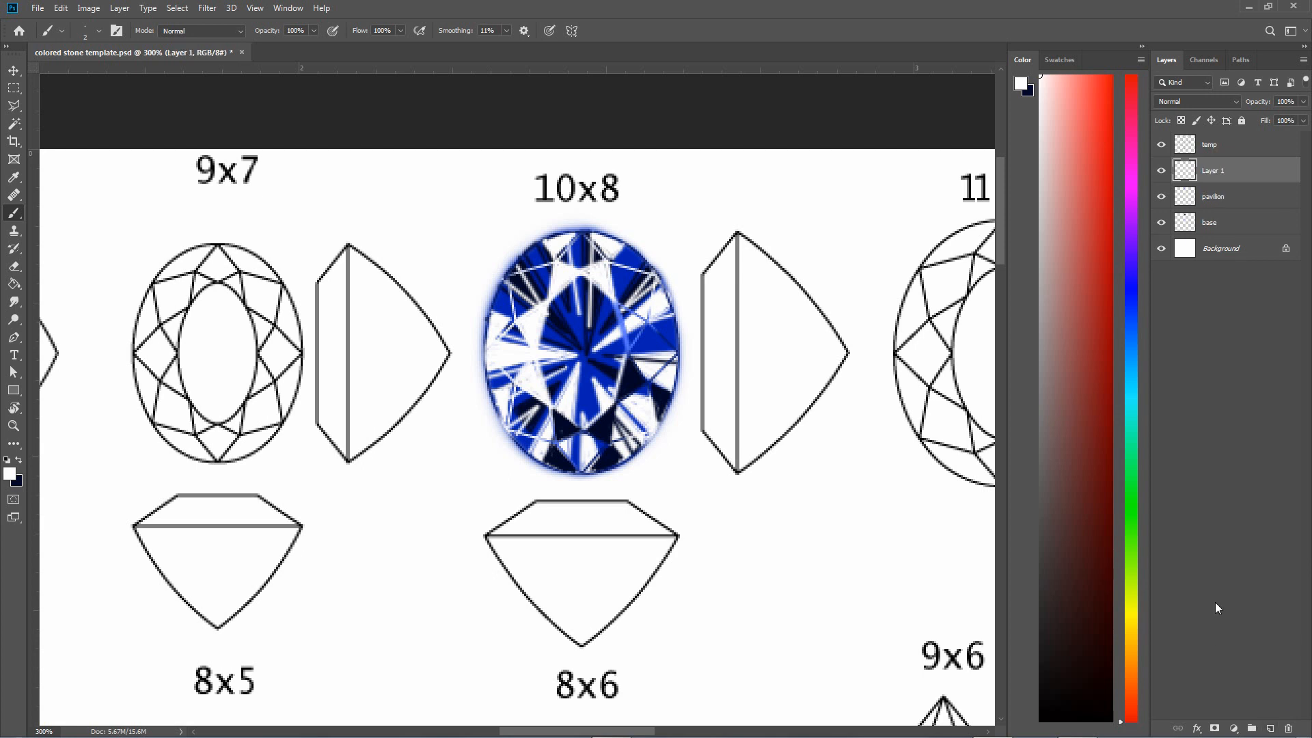
pyautogui.press('p')
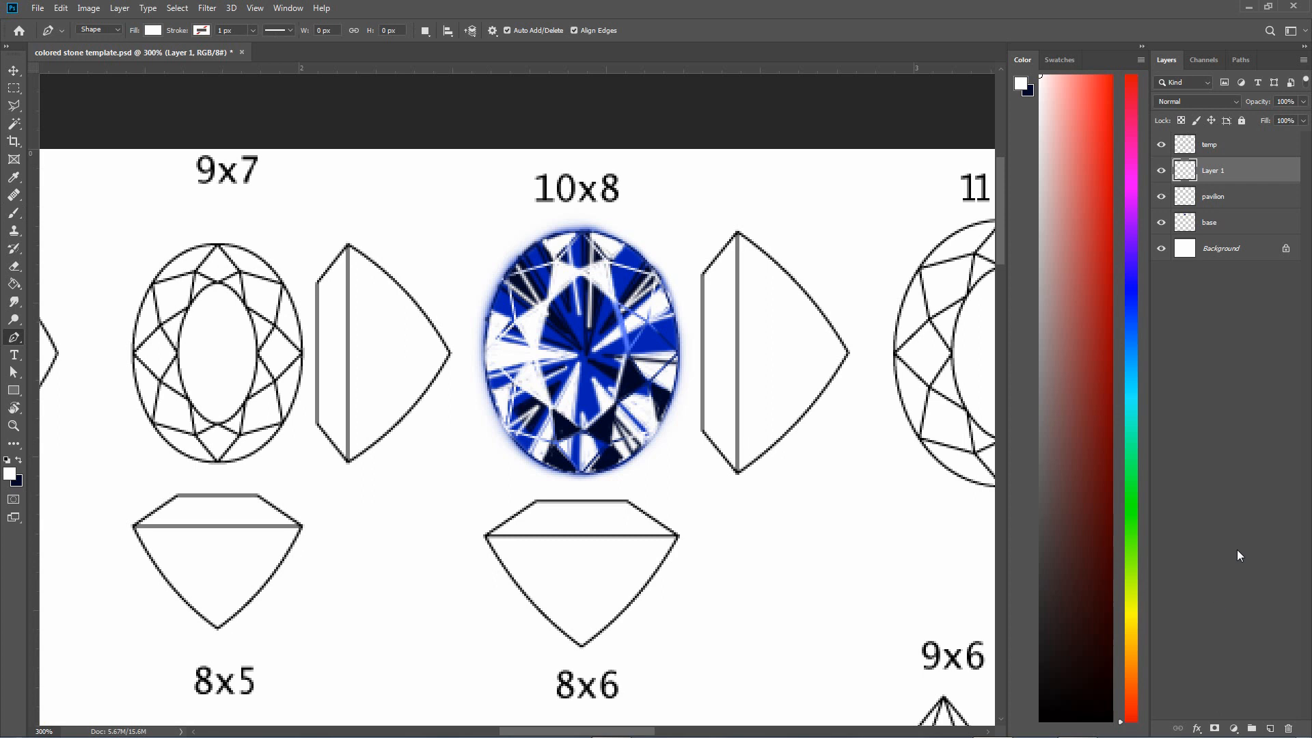
pyautogui.doubleClick(1216, 170)
pyautogui.write('paved')
pyautogui.press('Return')
# Add a new layer above the temp layer and name it crown glaze
pyautogui.click(1239, 146)
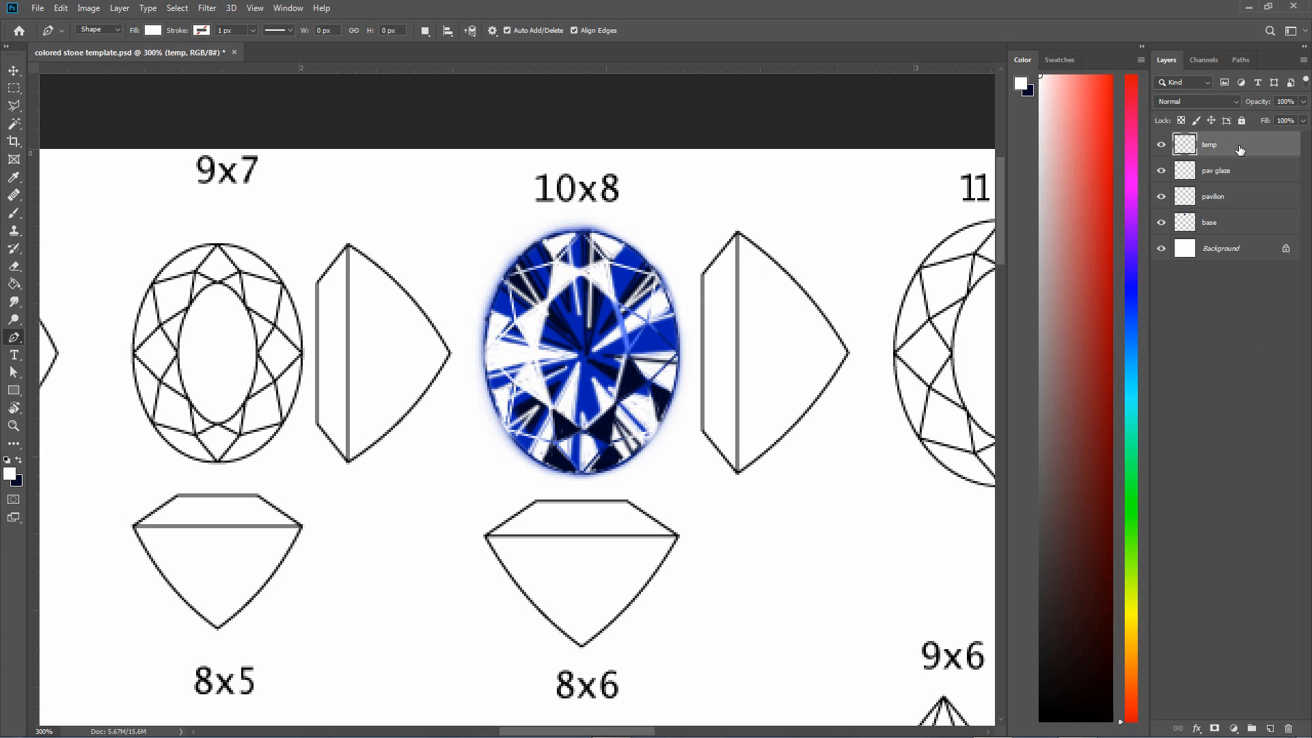
pyautogui.moveTo(1258, 724)
pyautogui.click(1270, 728)
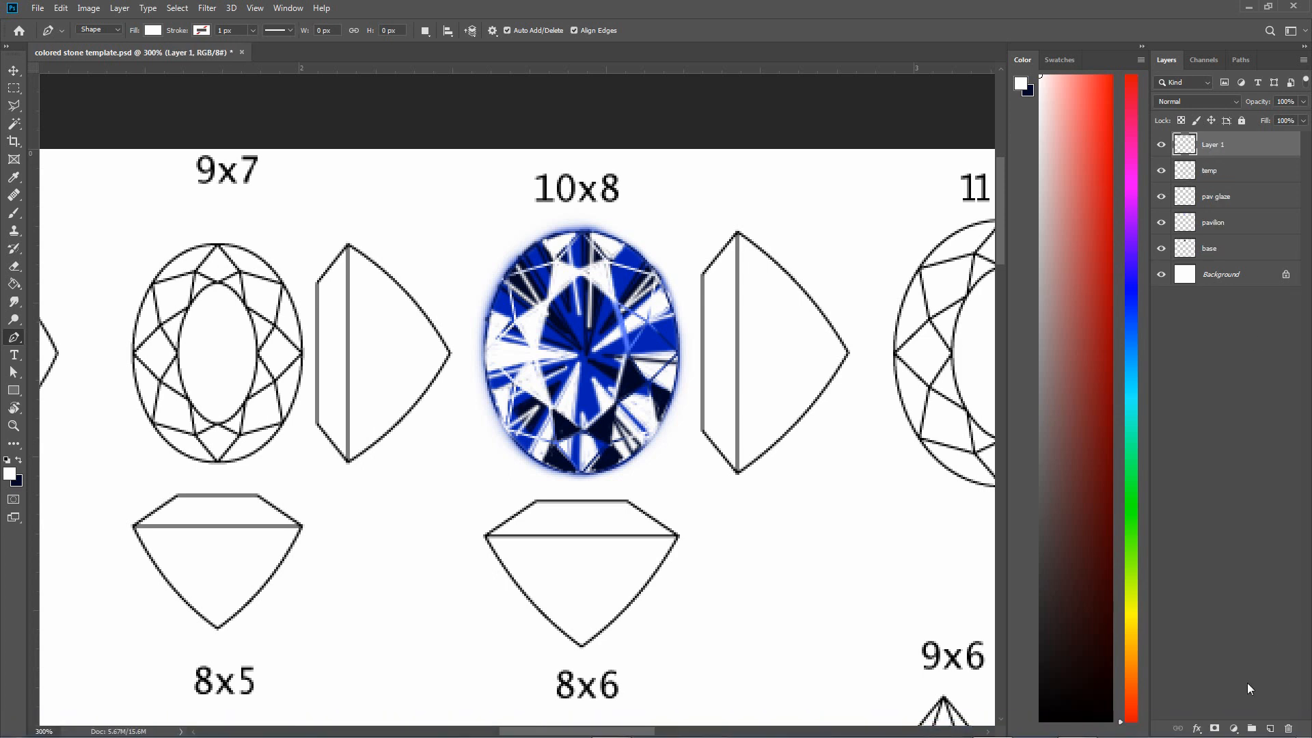
pyautogui.doubleClick(1213, 144)
pyautogui.write('crown')
pyautogui.write(' o')
pyautogui.press('Return')
# Set the pav glaze layer's blend mode to Multiply
pyautogui.click(1264, 197)
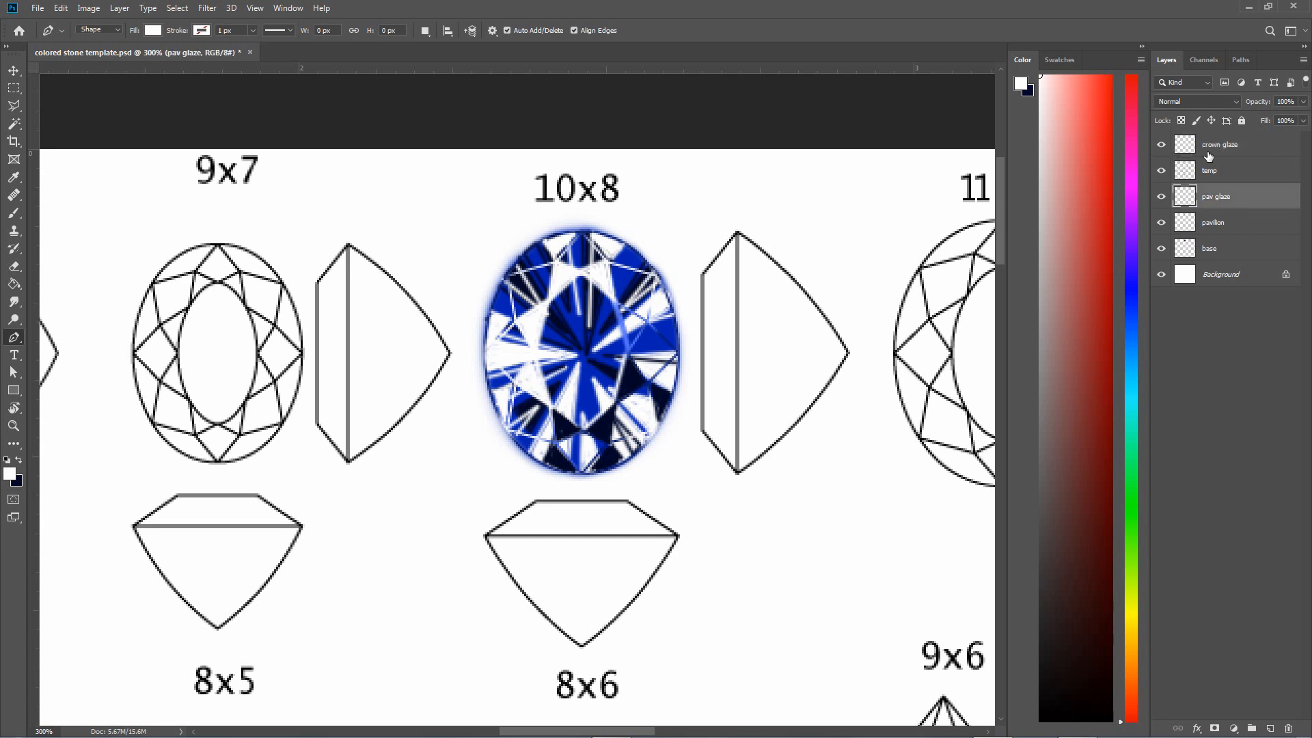
pyautogui.click(1240, 102)
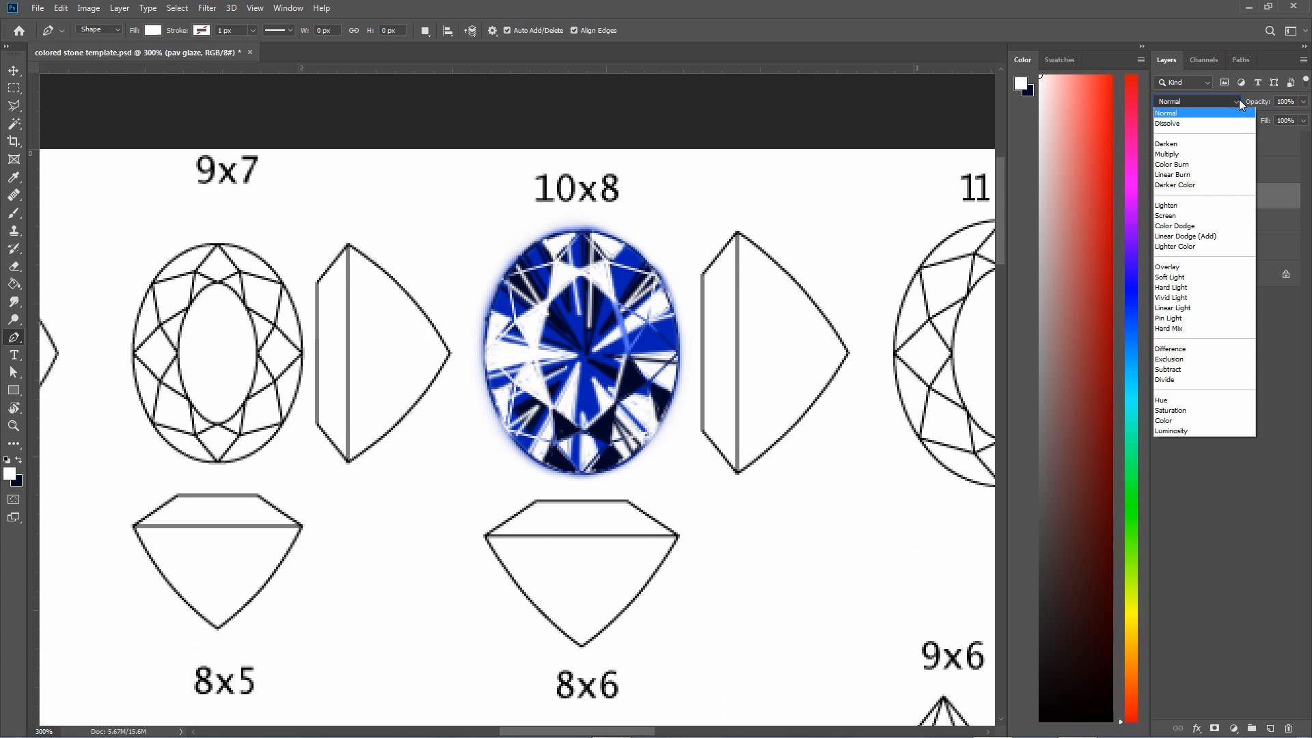
pyautogui.click(1170, 153)
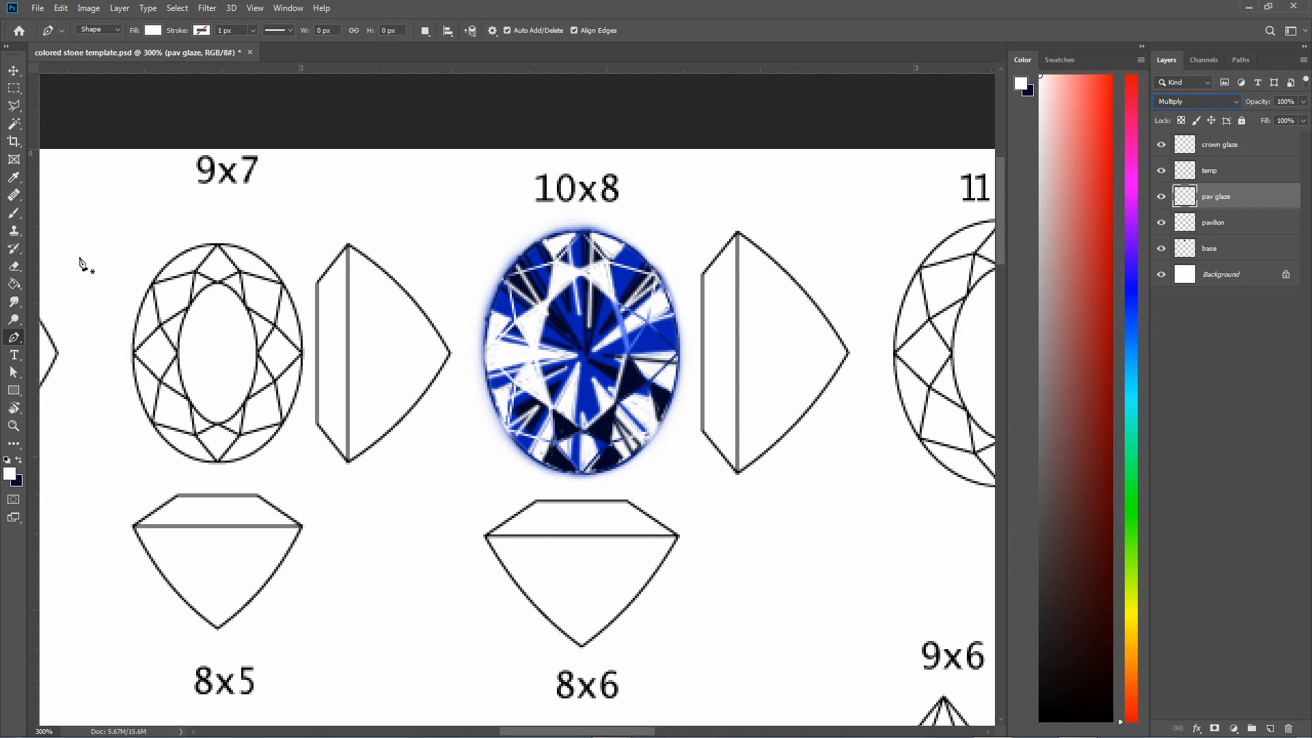
# Set the soft round brush size to 20 px and sample the gem's medium blue as the paint colour
pyautogui.click(14, 213)
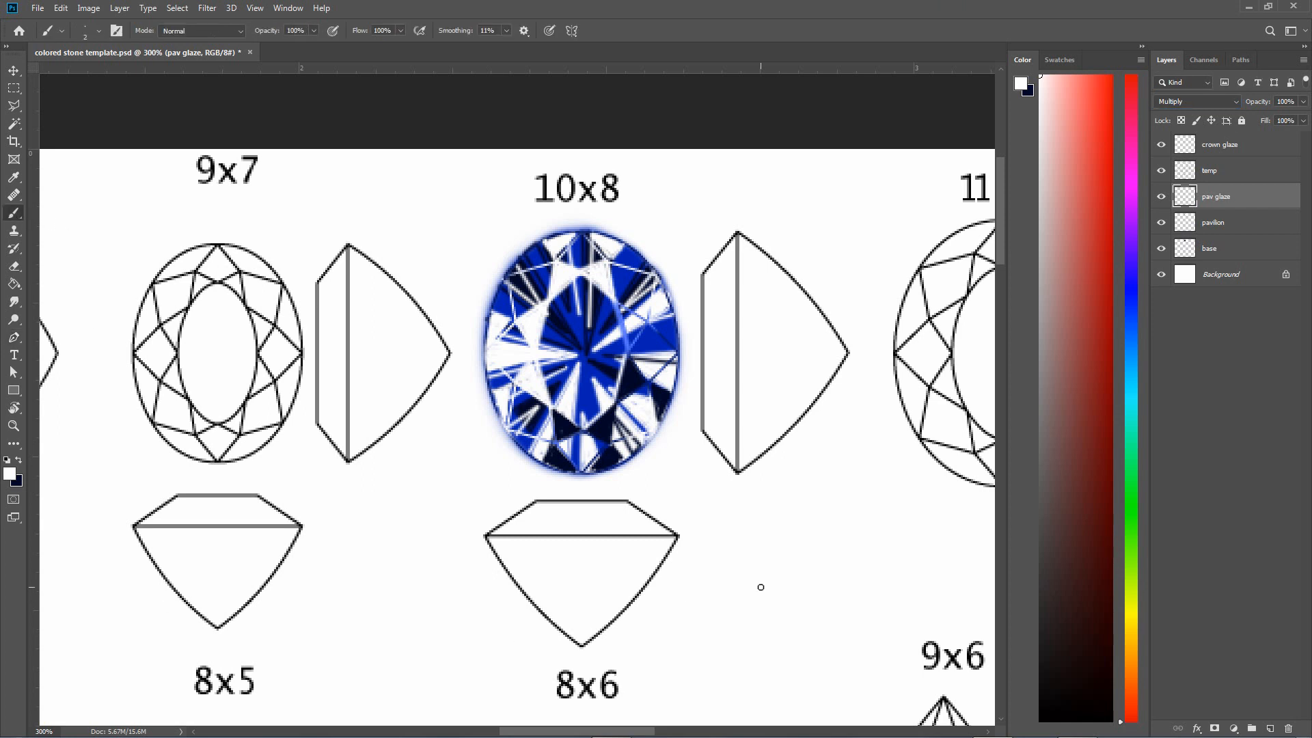
pyautogui.click(98, 31)
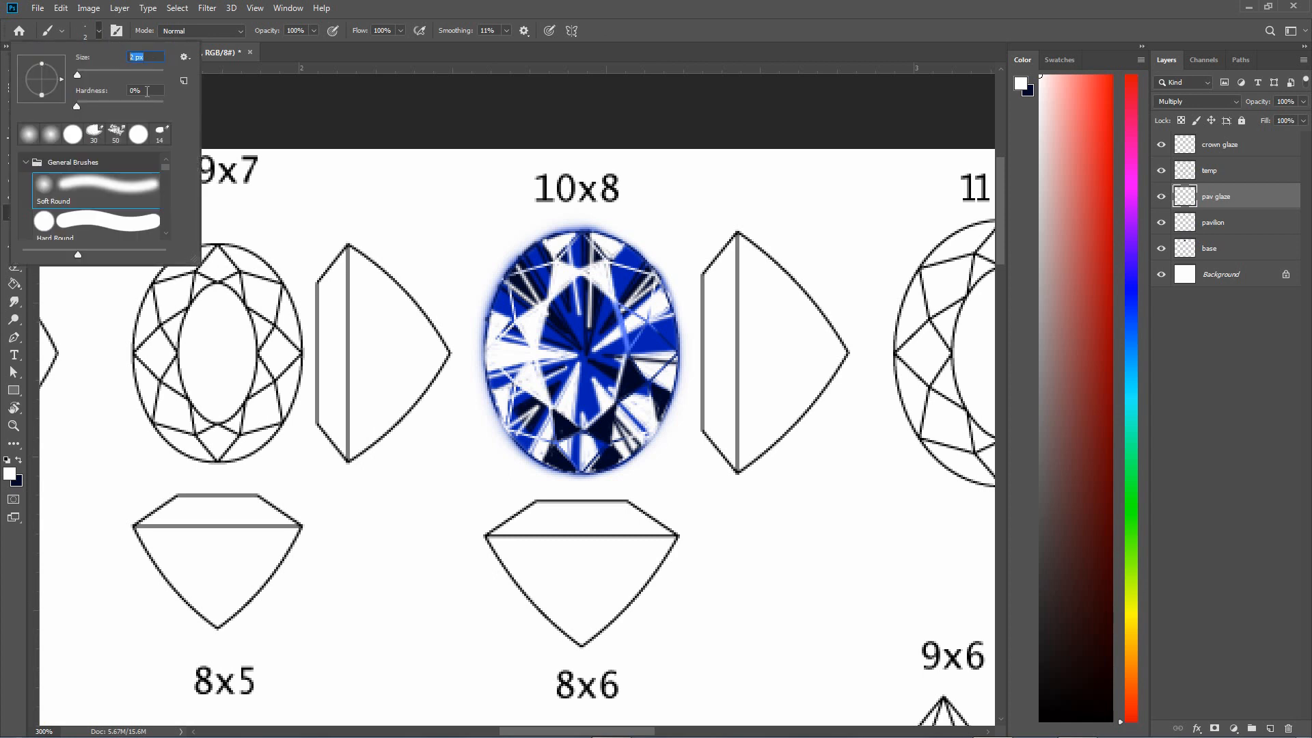
pyautogui.write('20')
pyautogui.press('Return')
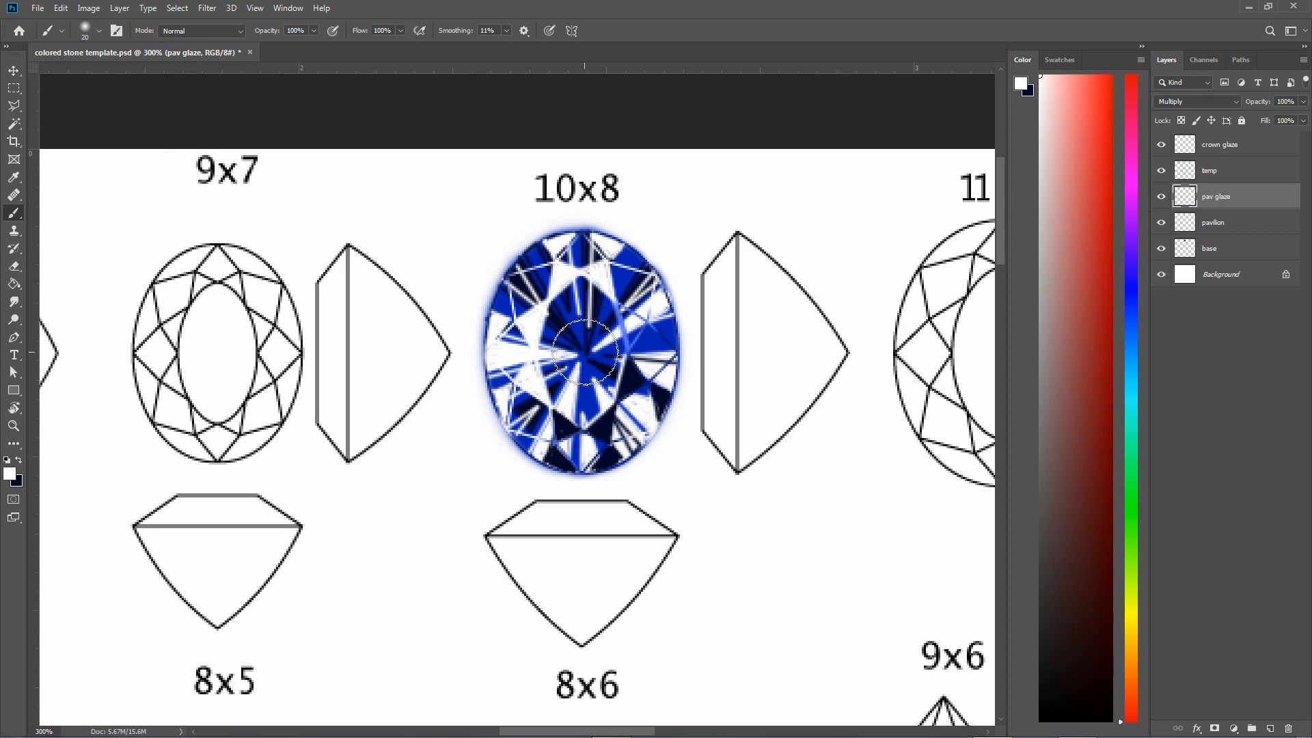
pyautogui.keyDown('alt'); pyautogui.click(584, 406); pyautogui.keyUp('alt')
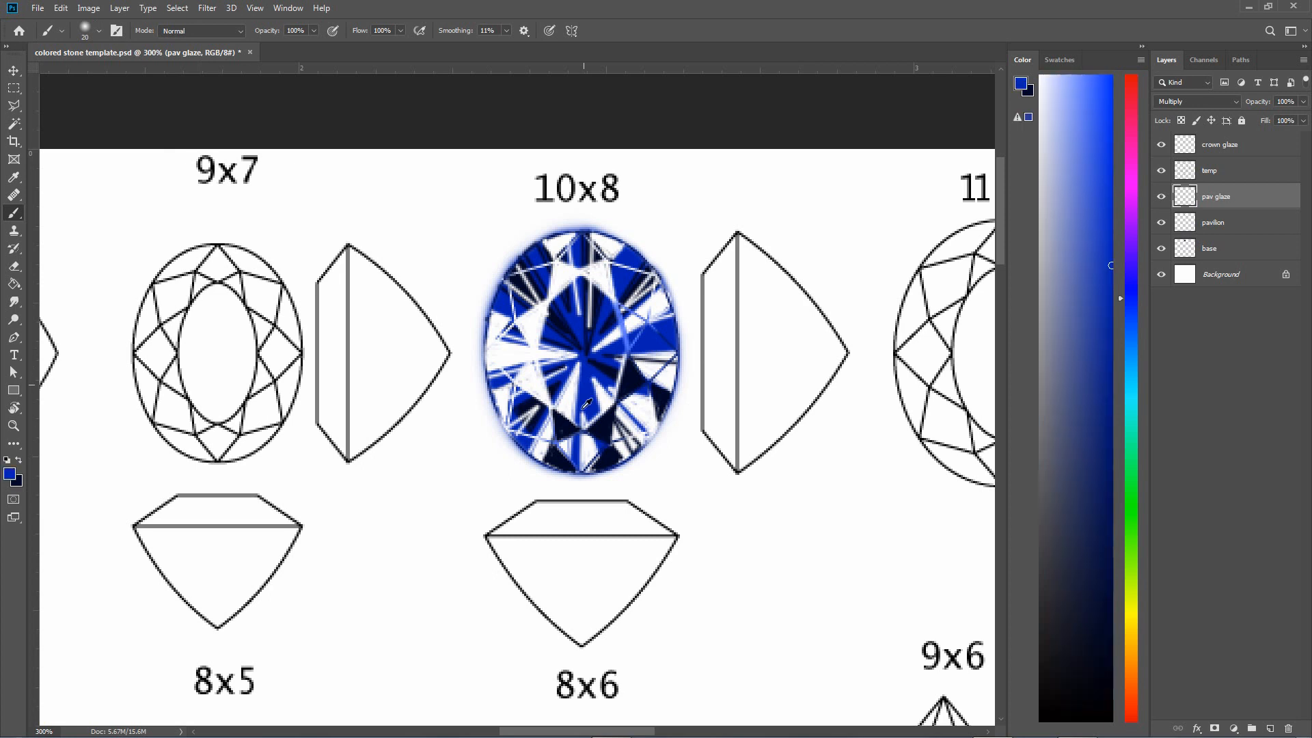
# Try glazing the gem's centre and lower facets with the sampled blue on the pav glaze layer, and undo it
pyautogui.moveTo(583, 345)
pyautogui.mouseDown()
pyautogui.moveTo(574, 355)
pyautogui.moveTo(565, 318)
pyautogui.moveTo(566, 461)
pyautogui.moveTo(599, 318)
pyautogui.moveTo(594, 413)
pyautogui.moveTo(617, 462)
pyautogui.mouseUp()
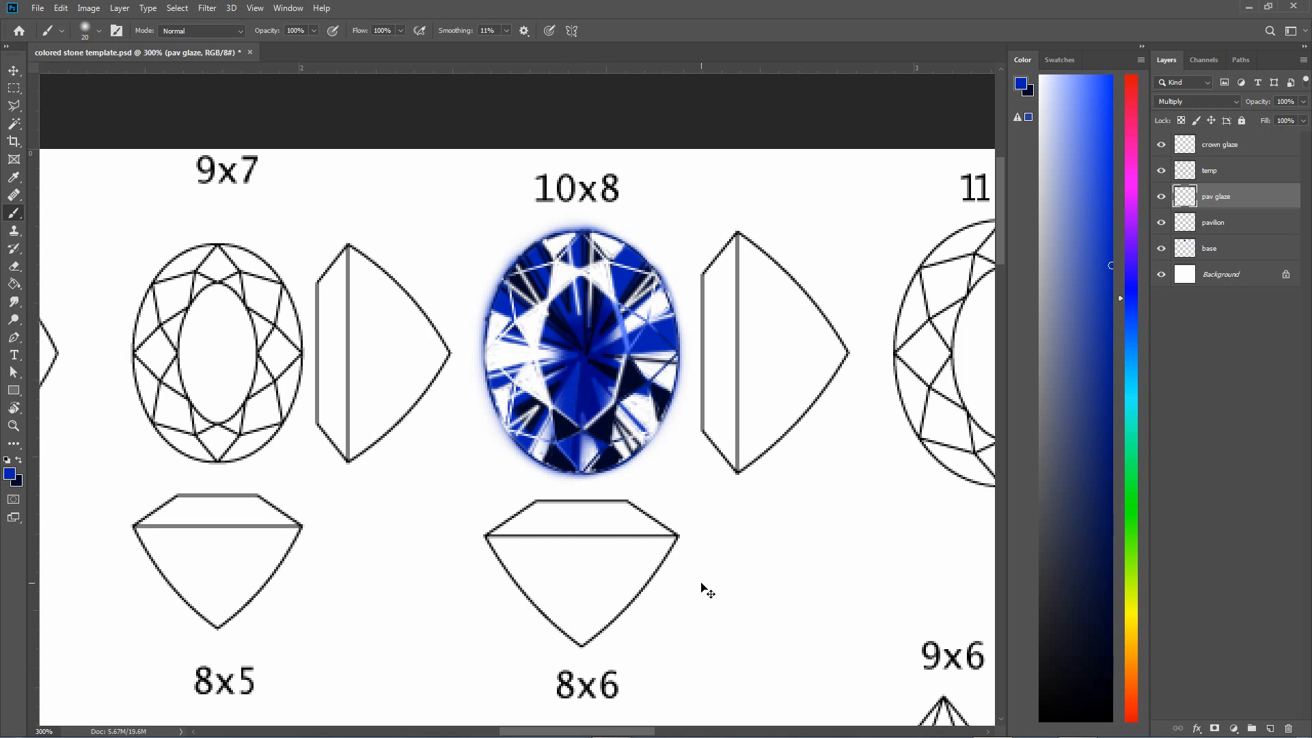
pyautogui.hotkey('ctrl', 'z')
pyautogui.hotkey('ctrl', 'z')
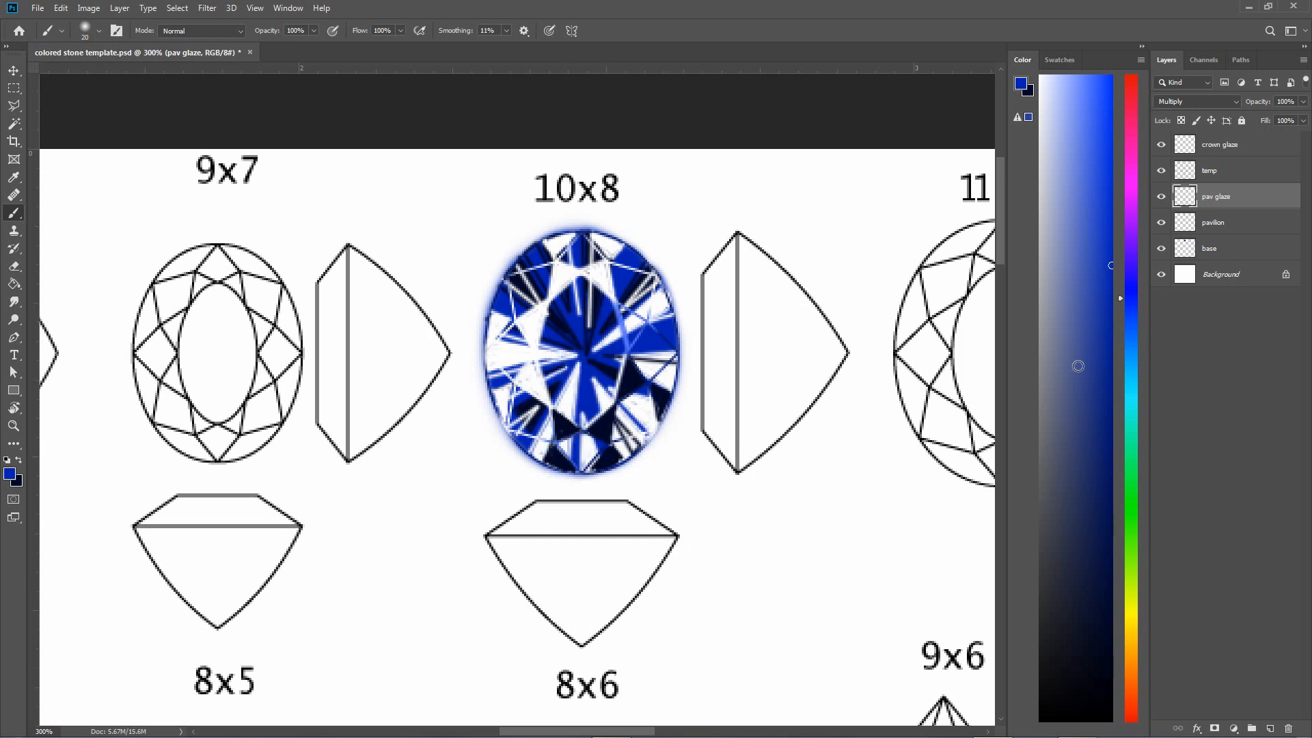
# Choose a brighter blue and paint it over the whole 10x8 oval on the pav glaze layer
pyautogui.moveTo(1111, 263); pyautogui.dragTo(1111, 158)
pyautogui.moveTo(1122, 301); pyautogui.dragTo(1122, 309)
pyautogui.moveTo(593, 309)
pyautogui.mouseDown()
pyautogui.moveTo(584, 444)
pyautogui.moveTo(590, 325)
pyautogui.moveTo(568, 433)
pyautogui.moveTo(592, 321)
pyautogui.moveTo(543, 449)
pyautogui.moveTo(577, 367)
pyautogui.moveTo(623, 396)
pyautogui.moveTo(564, 447)
pyautogui.moveTo(591, 456)
pyautogui.moveTo(633, 425)
pyautogui.moveTo(609, 449)
pyautogui.moveTo(622, 439)
pyautogui.moveTo(639, 379)
pyautogui.moveTo(610, 415)
pyautogui.moveTo(619, 381)
pyautogui.moveTo(579, 426)
pyautogui.moveTo(597, 442)
pyautogui.moveTo(646, 331)
pyautogui.moveTo(632, 409)
pyautogui.moveTo(665, 338)
pyautogui.moveTo(627, 440)
pyautogui.mouseUp()
pyautogui.moveTo(651, 402)
pyautogui.mouseDown()
pyautogui.moveTo(587, 296)
pyautogui.moveTo(568, 291)
pyautogui.moveTo(568, 421)
pyautogui.moveTo(556, 303)
pyautogui.moveTo(549, 382)
pyautogui.moveTo(534, 314)
pyautogui.moveTo(527, 336)
pyautogui.moveTo(529, 408)
pyautogui.moveTo(518, 361)
pyautogui.moveTo(538, 437)
pyautogui.moveTo(551, 447)
pyautogui.moveTo(537, 371)
pyautogui.moveTo(535, 397)
pyautogui.moveTo(524, 379)
pyautogui.moveTo(530, 407)
pyautogui.moveTo(564, 447)
pyautogui.moveTo(518, 381)
pyautogui.moveTo(513, 324)
pyautogui.moveTo(510, 376)
pyautogui.moveTo(510, 318)
pyautogui.moveTo(512, 378)
pyautogui.moveTo(509, 349)
pyautogui.moveTo(539, 297)
pyautogui.moveTo(570, 362)
pyautogui.moveTo(571, 351)
pyautogui.moveTo(539, 314)
pyautogui.moveTo(514, 324)
pyautogui.moveTo(548, 263)
pyautogui.moveTo(510, 326)
pyautogui.moveTo(527, 280)
pyautogui.moveTo(572, 260)
pyautogui.moveTo(574, 354)
pyautogui.moveTo(592, 244)
pyautogui.moveTo(537, 321)
pyautogui.moveTo(544, 365)
pyautogui.moveTo(582, 290)
pyautogui.moveTo(602, 415)
pyautogui.moveTo(620, 360)
pyautogui.moveTo(670, 302)
pyautogui.moveTo(595, 349)
pyautogui.moveTo(646, 294)
pyautogui.moveTo(623, 332)
pyautogui.moveTo(646, 297)
pyautogui.moveTo(658, 327)
pyautogui.moveTo(644, 283)
pyautogui.moveTo(659, 390)
pyautogui.moveTo(660, 340)
pyautogui.moveTo(665, 370)
pyautogui.moveTo(634, 424)
pyautogui.moveTo(641, 336)
pyautogui.moveTo(628, 325)
pyautogui.moveTo(670, 393)
pyautogui.mouseUp()
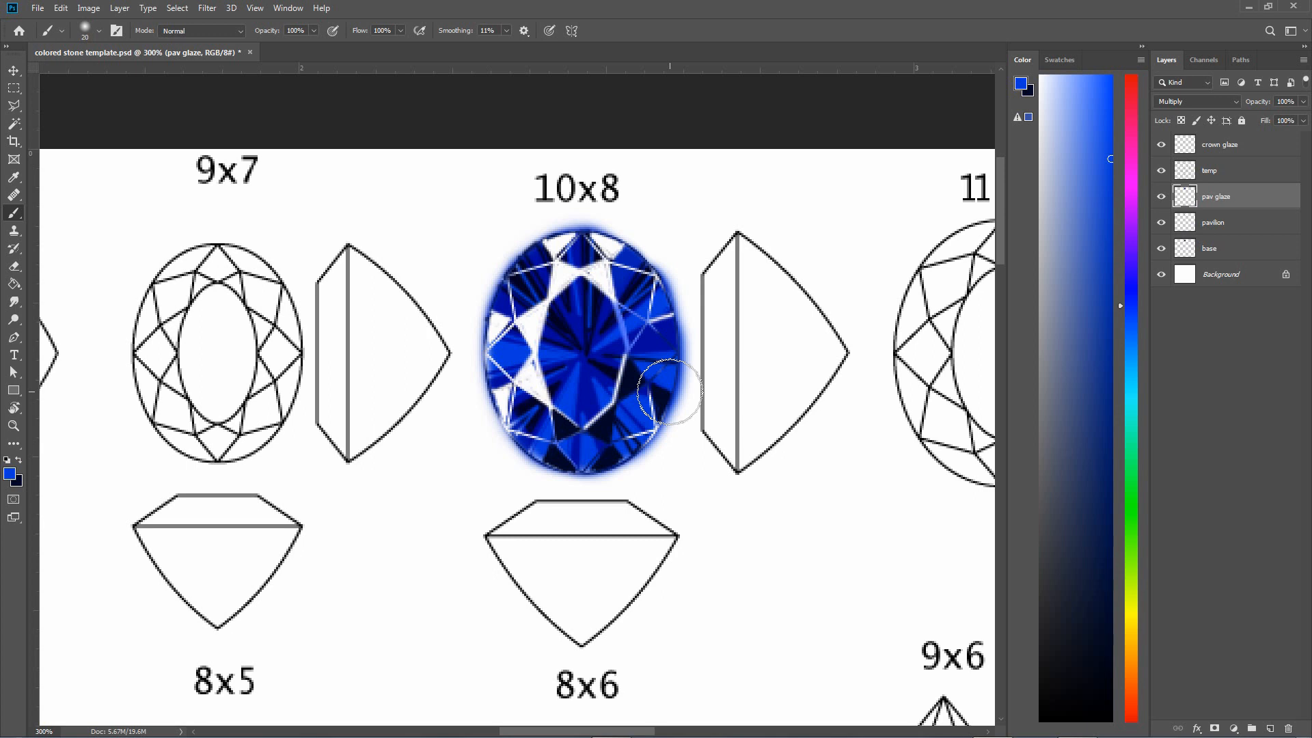
# Try erasing the glaze over the table's centre and lower-left facets with a 20 px eraser, and undo it
pyautogui.click(17, 271)
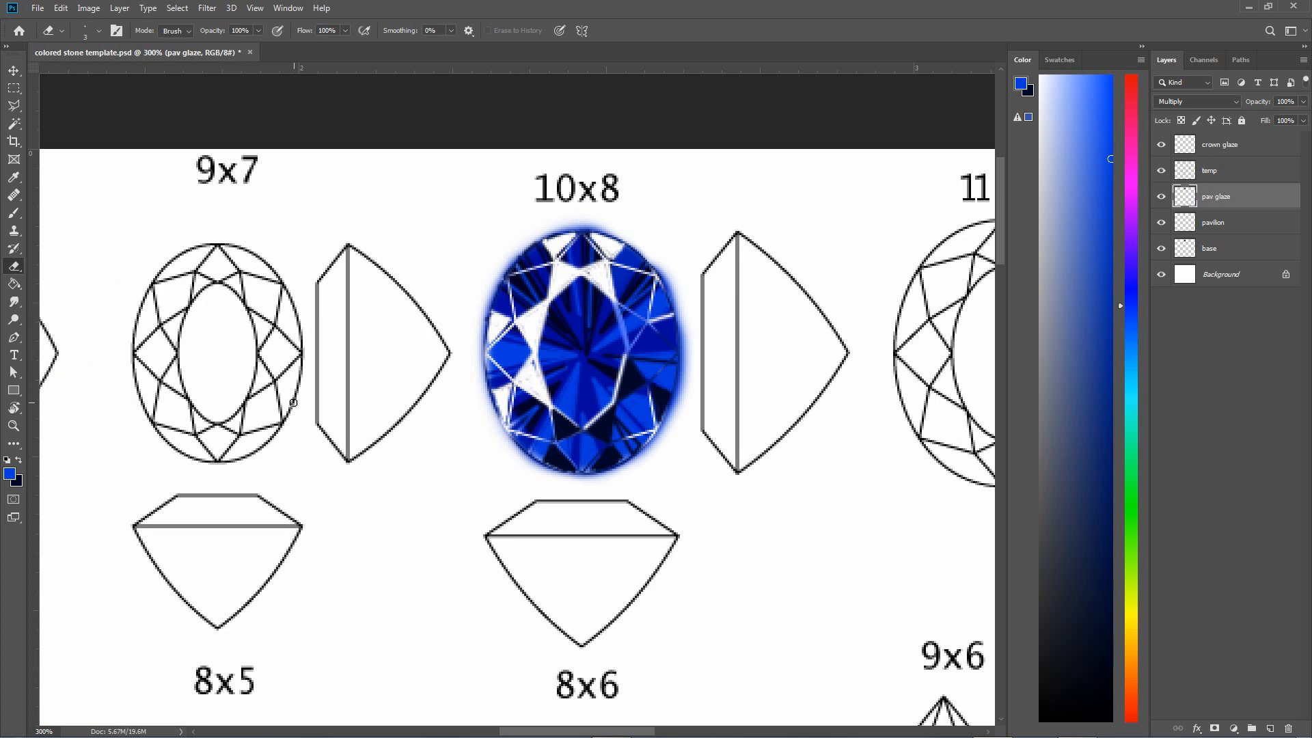
pyautogui.click(100, 31)
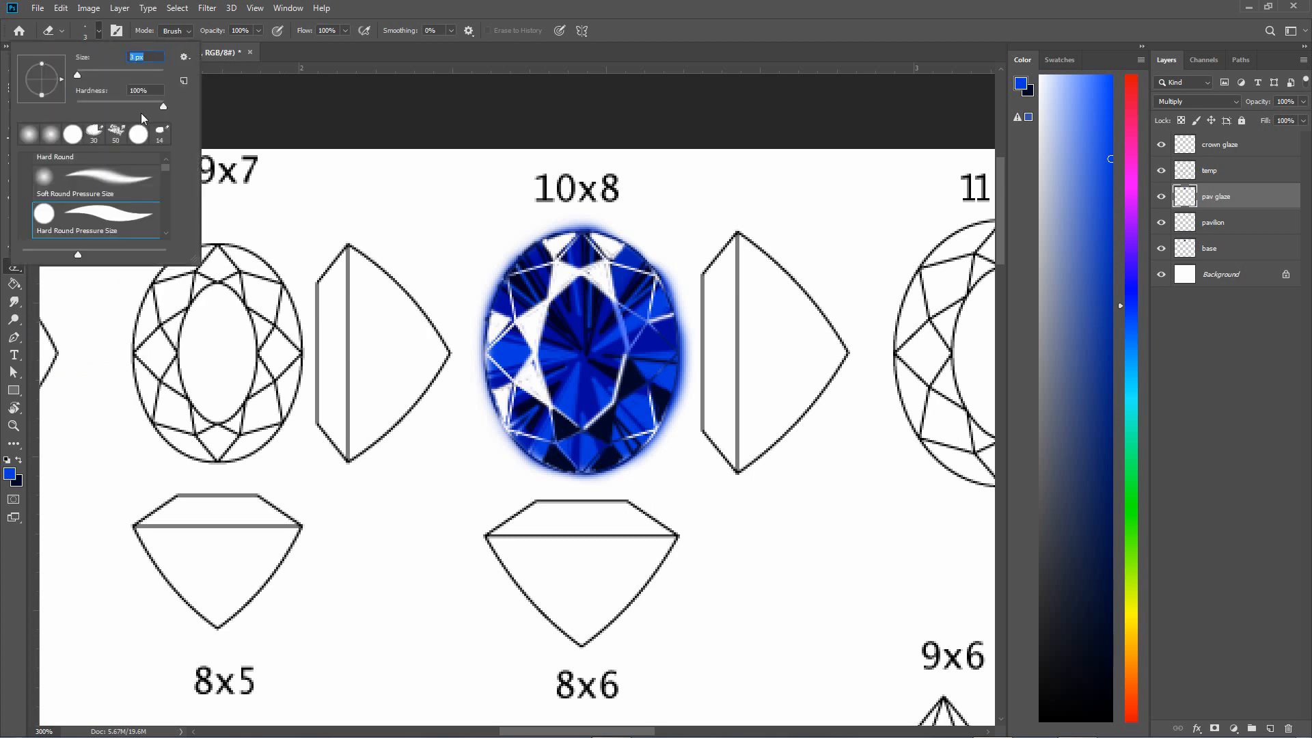
pyautogui.write('20')
pyautogui.press('Return')
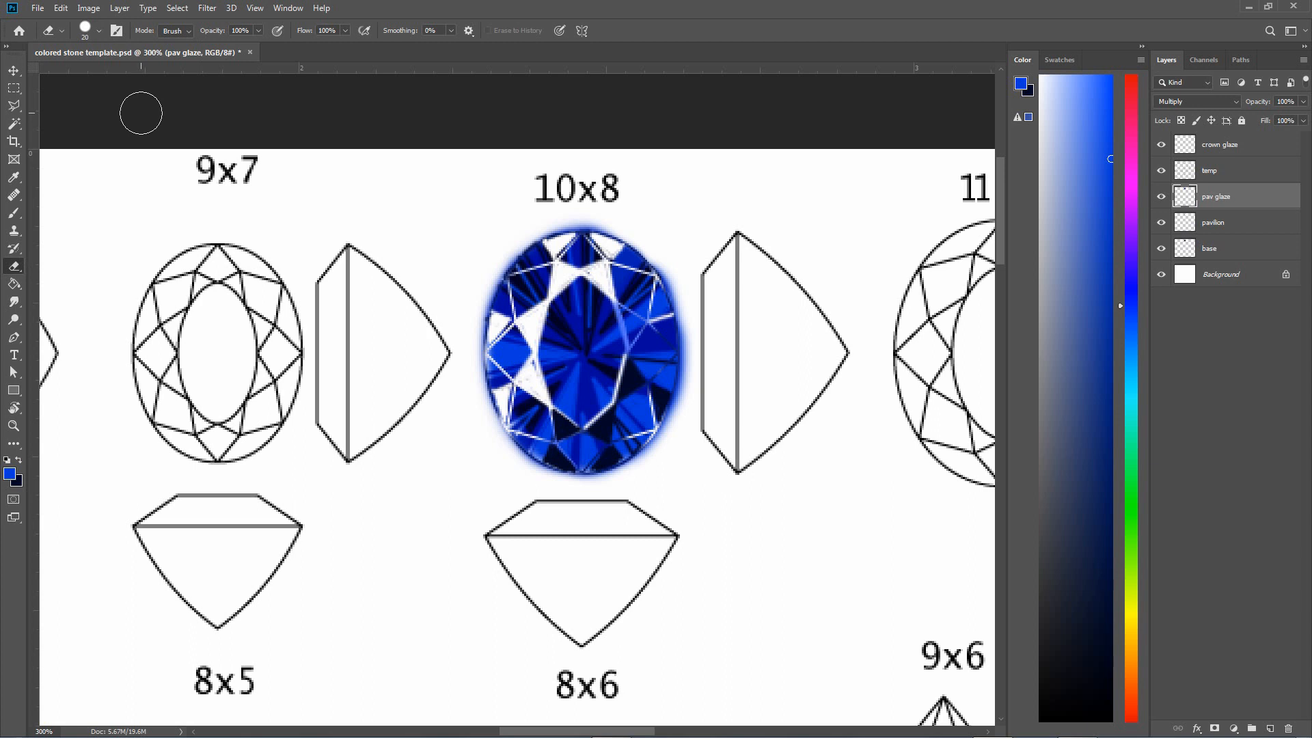
pyautogui.moveTo(578, 353)
pyautogui.mouseDown()
pyautogui.moveTo(547, 390)
pyautogui.moveTo(601, 284)
pyautogui.moveTo(632, 287)
pyautogui.moveTo(557, 438)
pyautogui.mouseUp()
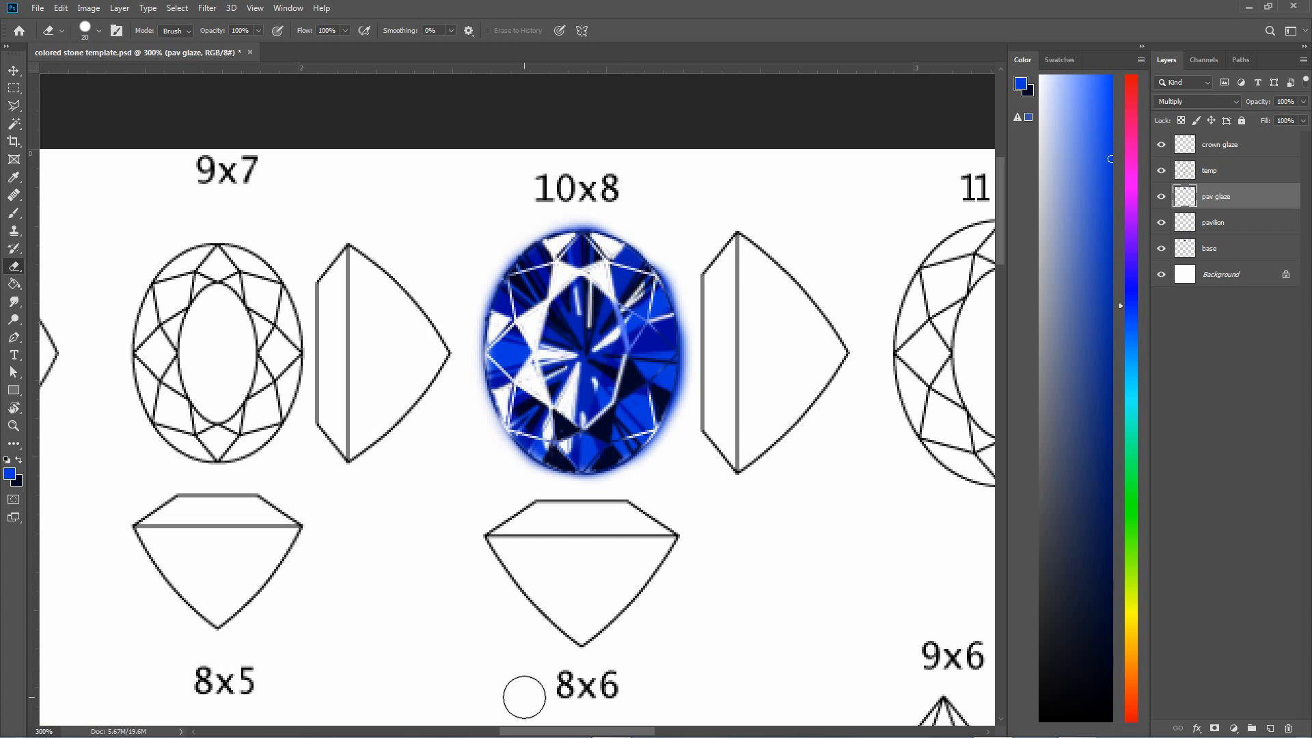
pyautogui.hotkey('ctrl', 'z')
pyautogui.hotkey('ctrl', 'z')
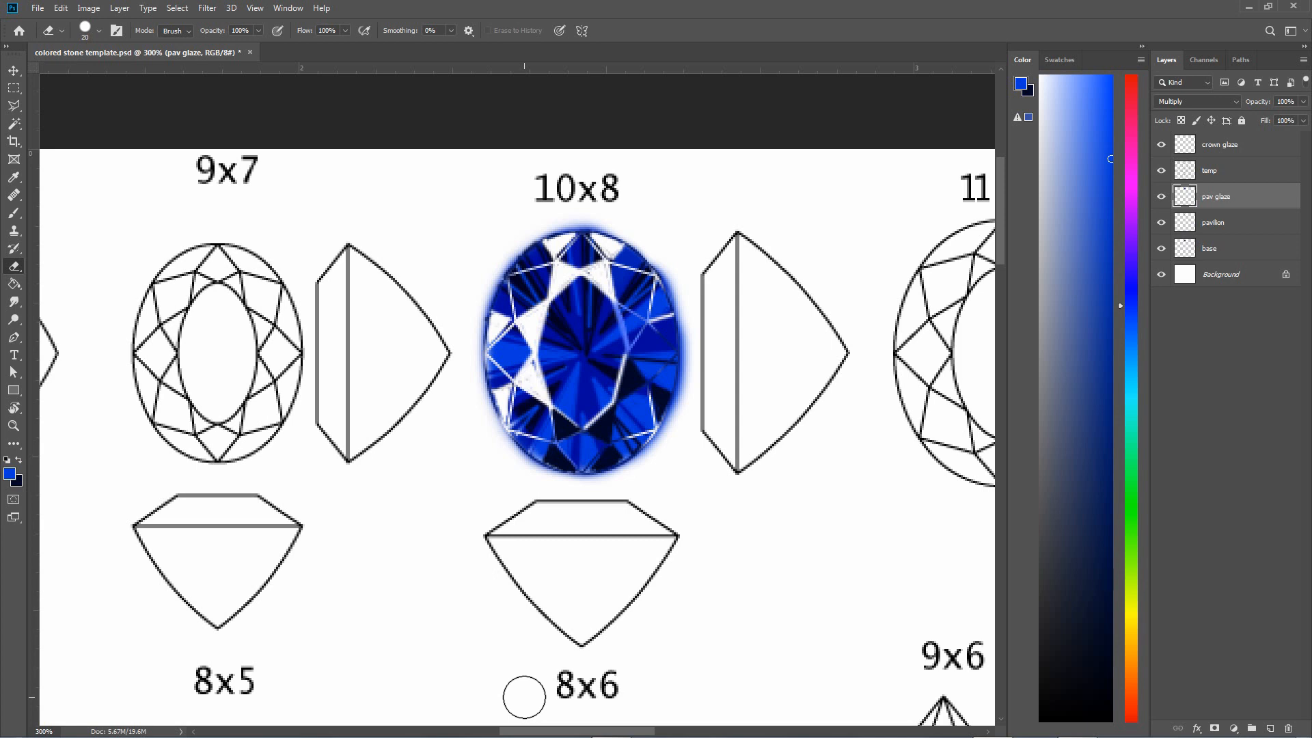
# Try lightening the glaze across the table and right-hand facets with the eraser at 33% opacity, and undo all the strokes
pyautogui.click(15, 215)
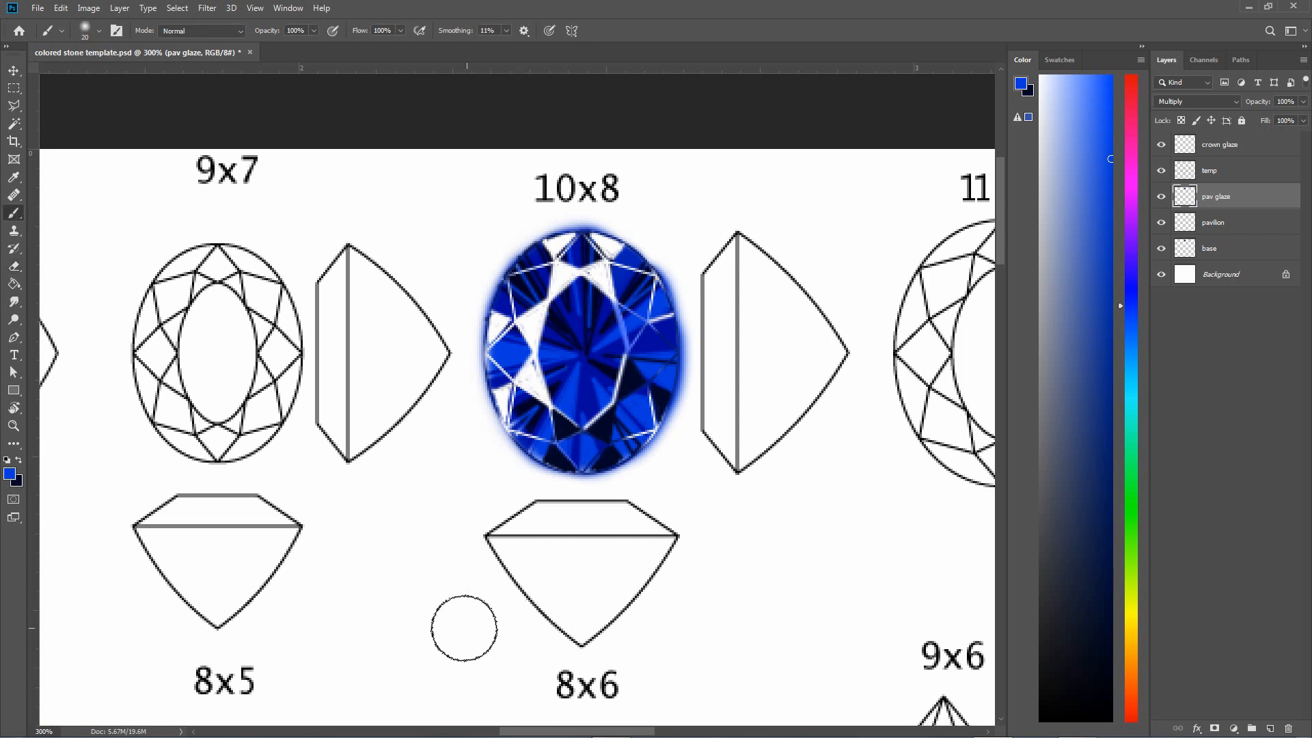
pyautogui.click(15, 267)
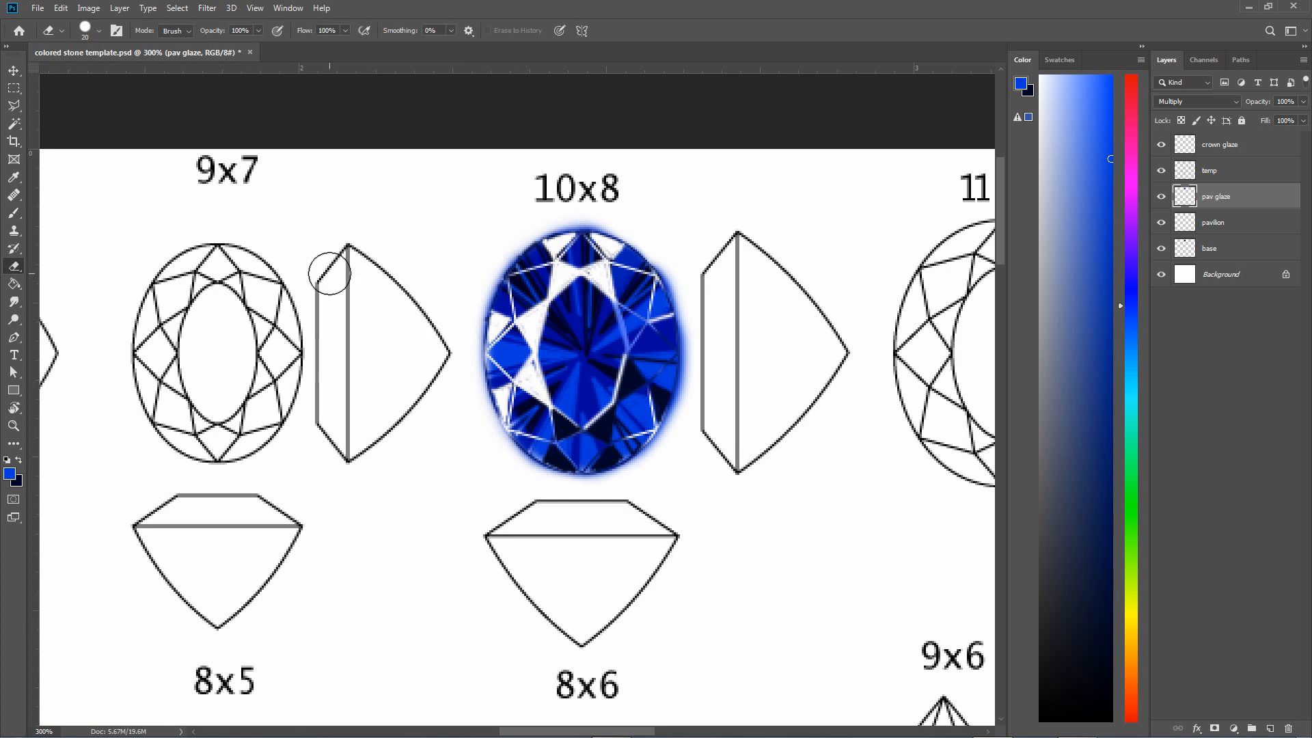
pyautogui.click(259, 31)
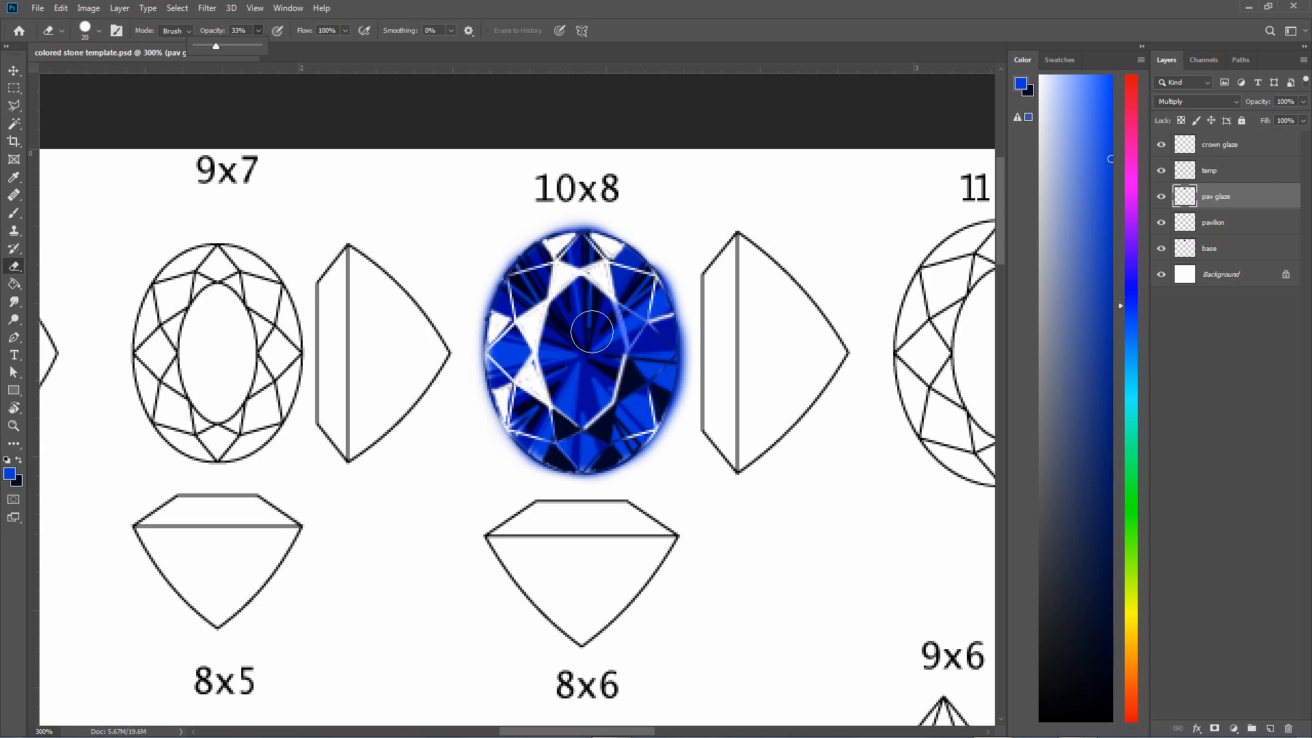
pyautogui.click(586, 400)
pyautogui.moveTo(586, 400)
pyautogui.mouseDown()
pyautogui.moveTo(569, 288)
pyautogui.moveTo(602, 281)
pyautogui.moveTo(566, 399)
pyautogui.mouseUp()
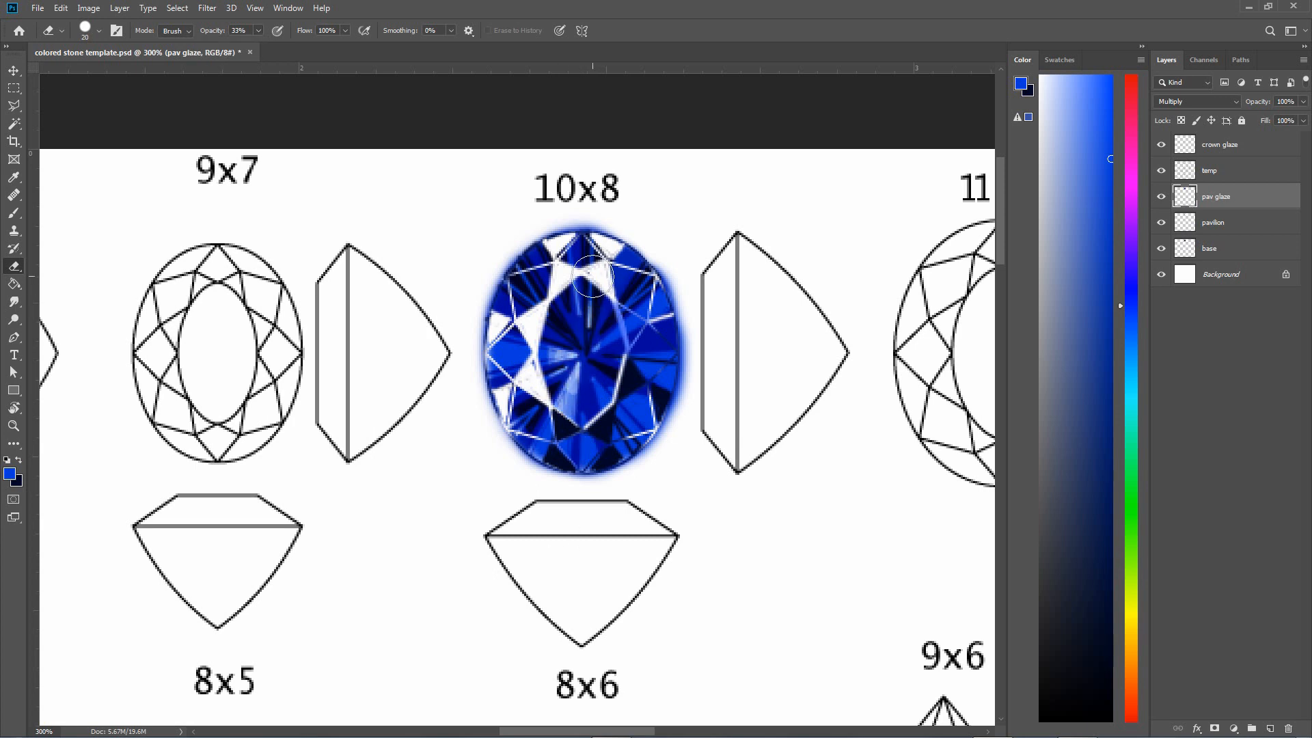
pyautogui.moveTo(592, 277)
pyautogui.mouseDown()
pyautogui.moveTo(602, 336)
pyautogui.moveTo(636, 274)
pyautogui.moveTo(604, 359)
pyautogui.moveTo(649, 270)
pyautogui.moveTo(603, 401)
pyautogui.mouseUp()
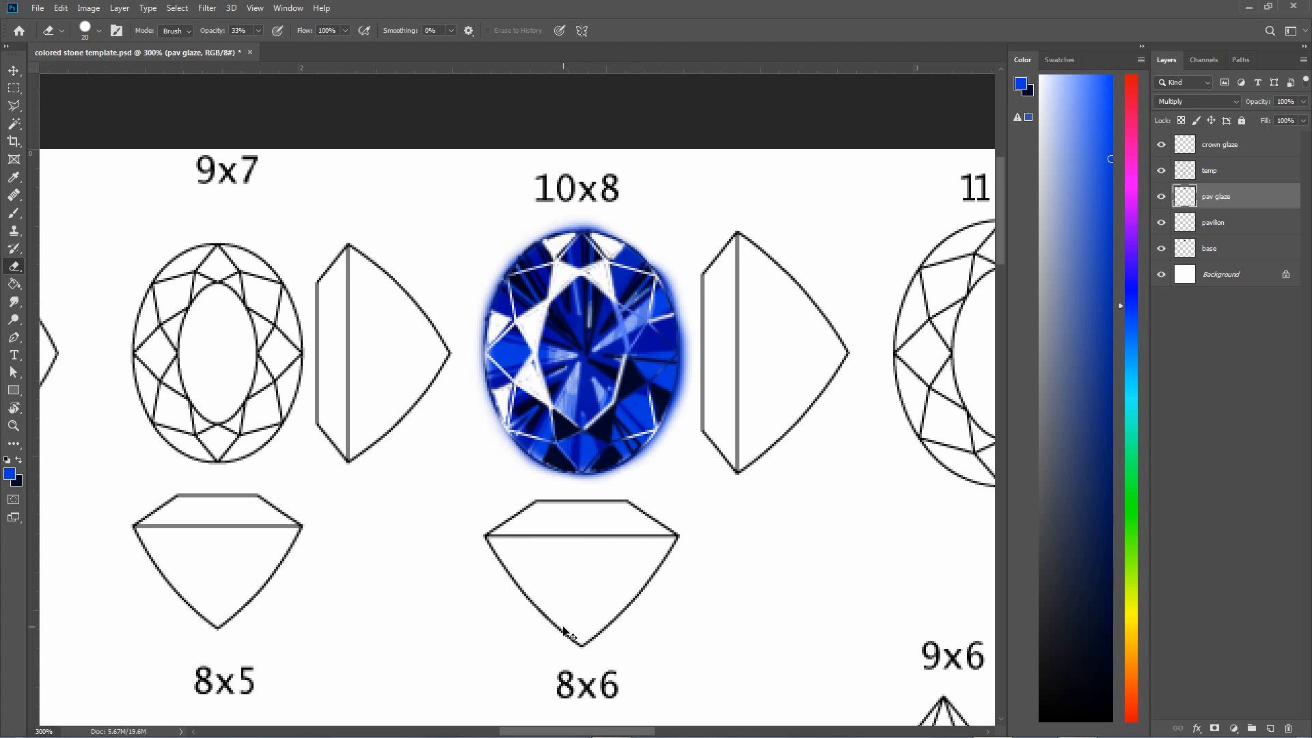
pyautogui.hotkey('ctrl', 'z')
pyautogui.hotkey('ctrl', 'z')
pyautogui.hotkey('ctrl', 'z')
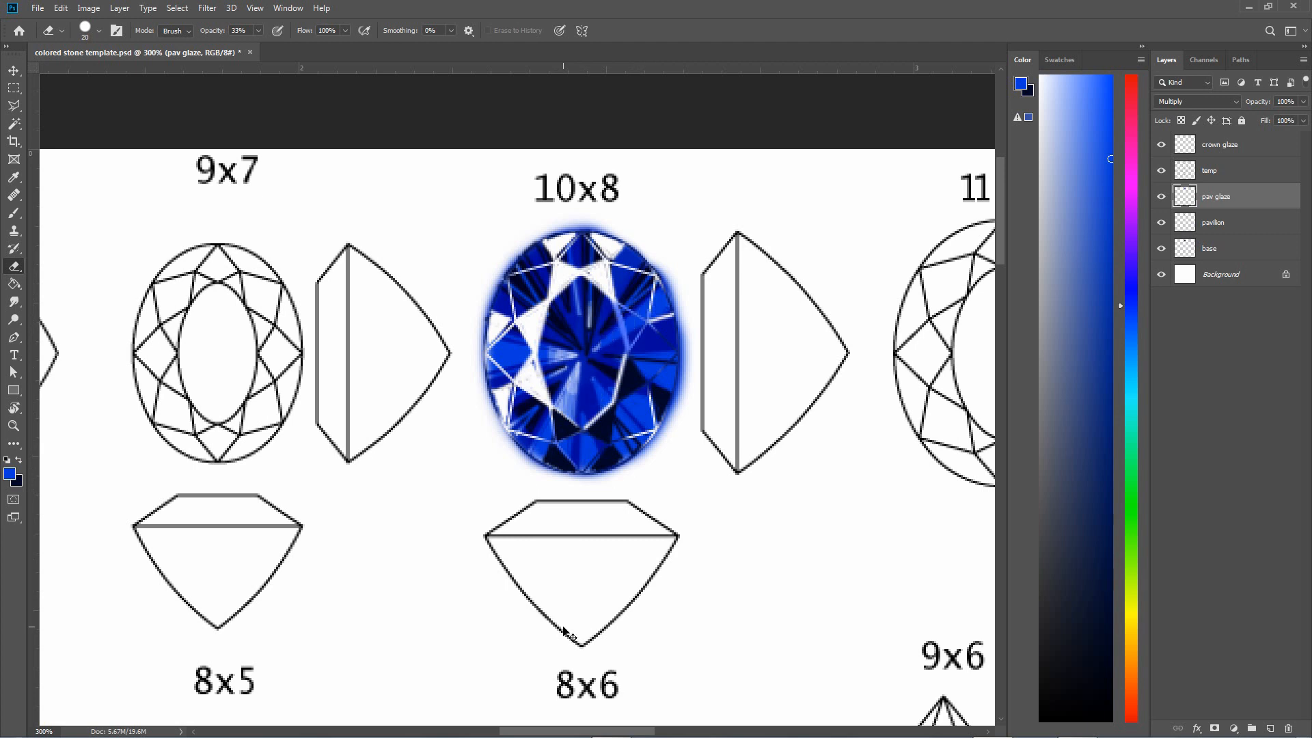
pyautogui.hotkey('ctrl', 'z')
pyautogui.hotkey('ctrl', 'z')
pyautogui.hotkey('ctrl', 'z')
pyautogui.hotkey('ctrl', 'z')
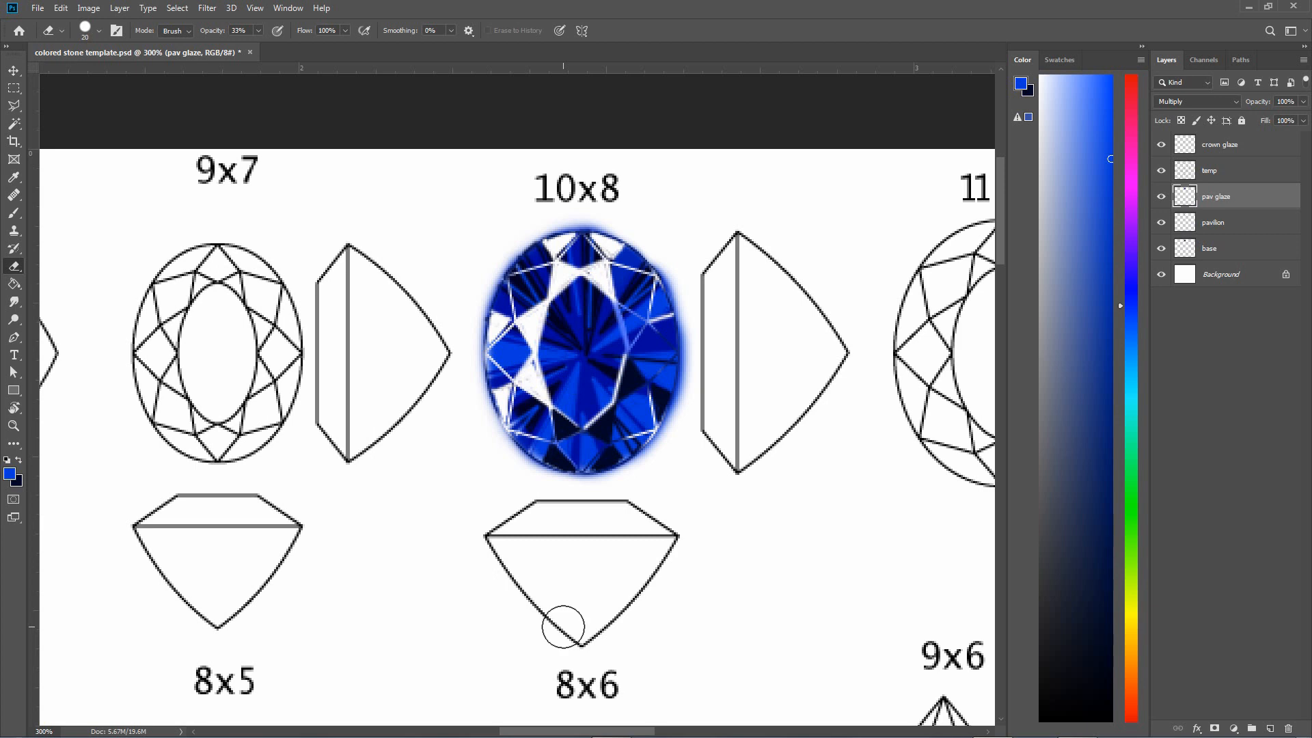
# Return to the Brush tool and shift its colour to a lighter blue with a slight cyan tint
pyautogui.click(20, 215)
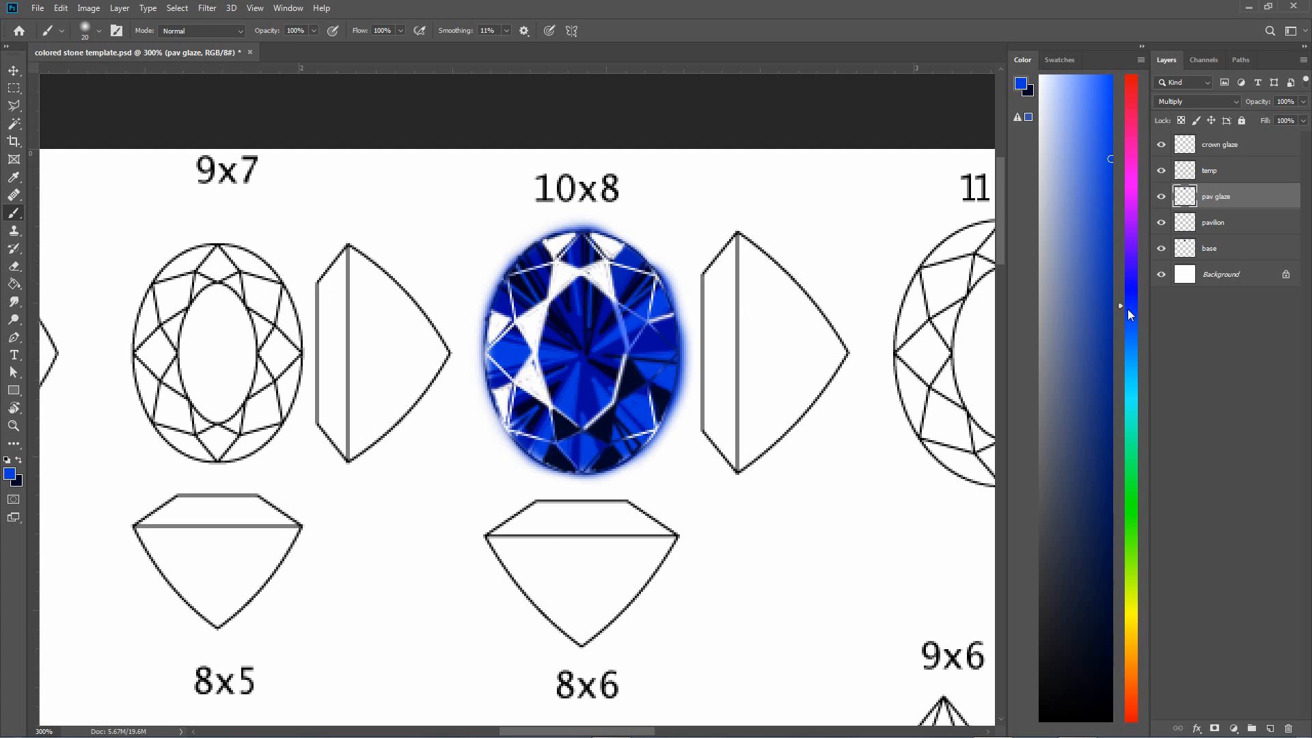
pyautogui.moveTo(1128, 309); pyautogui.dragTo(1132, 326)
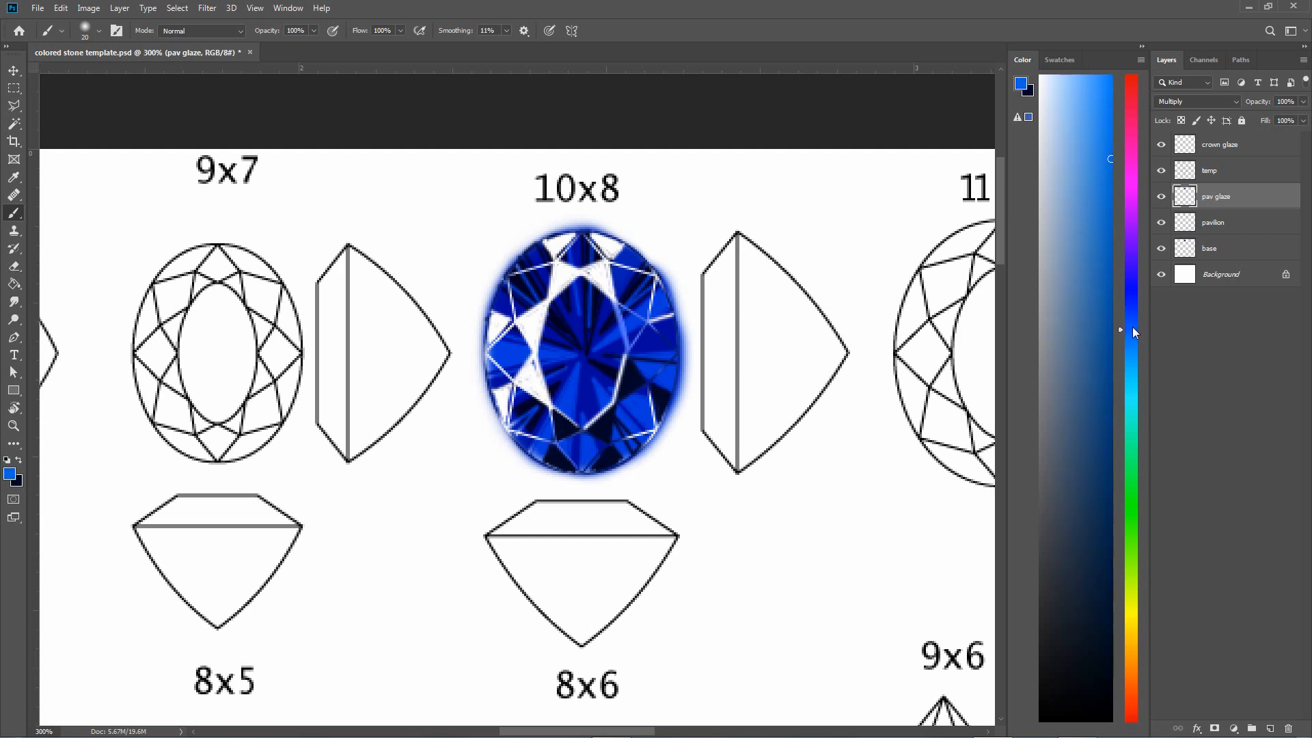
pyautogui.moveTo(1133, 326); pyautogui.dragTo(1133, 323)
pyautogui.moveTo(1116, 167); pyautogui.dragTo(1109, 149)
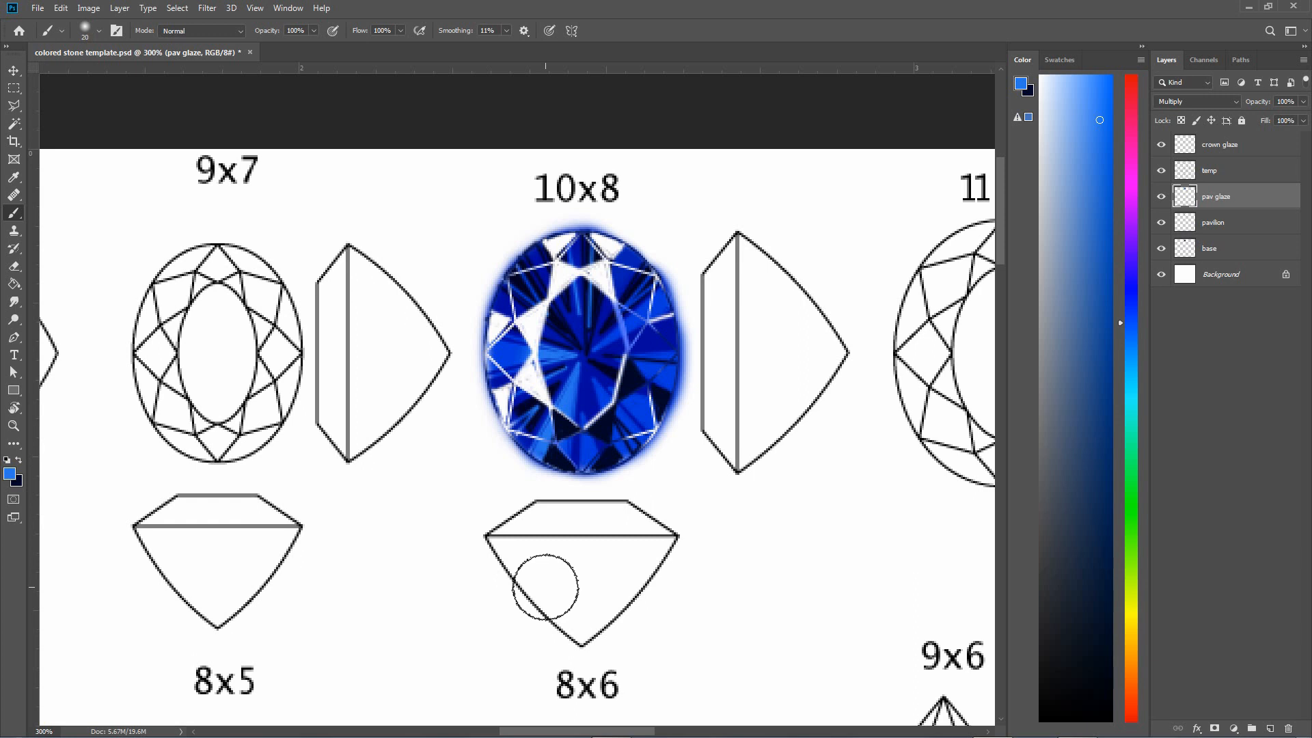
# On the crown glaze layer, paint a bright saturated blue over the white facets along the table's upper-left edge
pyautogui.click(1251, 145)
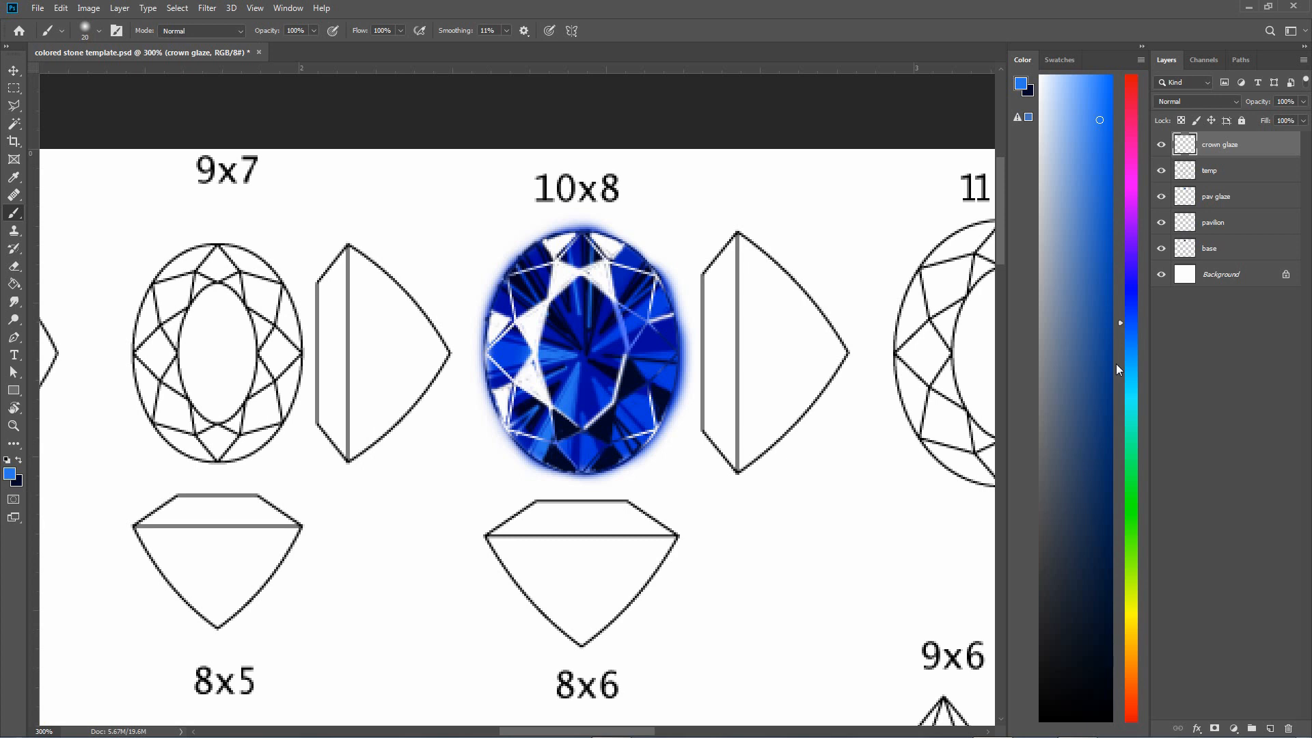
pyautogui.click(1133, 305)
pyautogui.click(1112, 106)
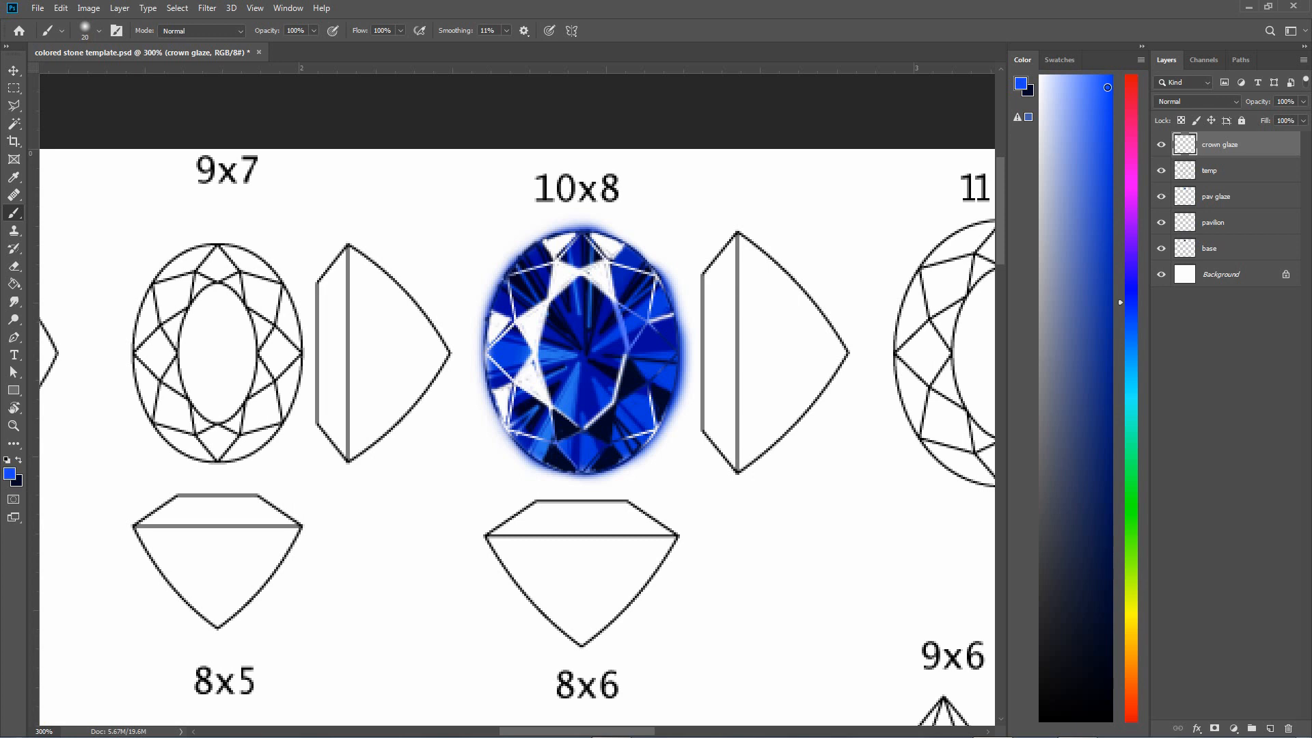
pyautogui.click(1106, 87)
pyautogui.moveTo(572, 255); pyautogui.dragTo(532, 352)
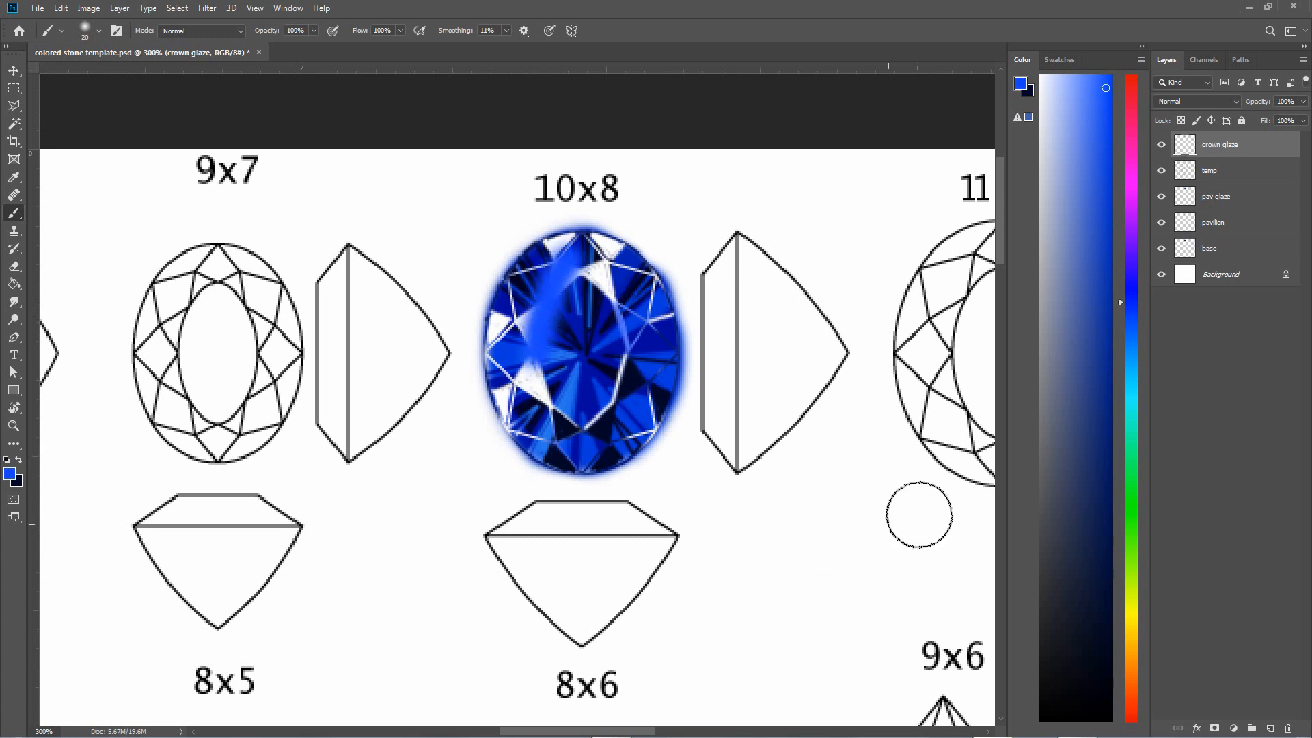
# Undo the blue strokes beside the table and set the crown glaze layer's blend mode to Multiply
pyautogui.hotkey('ctrl', 'z')
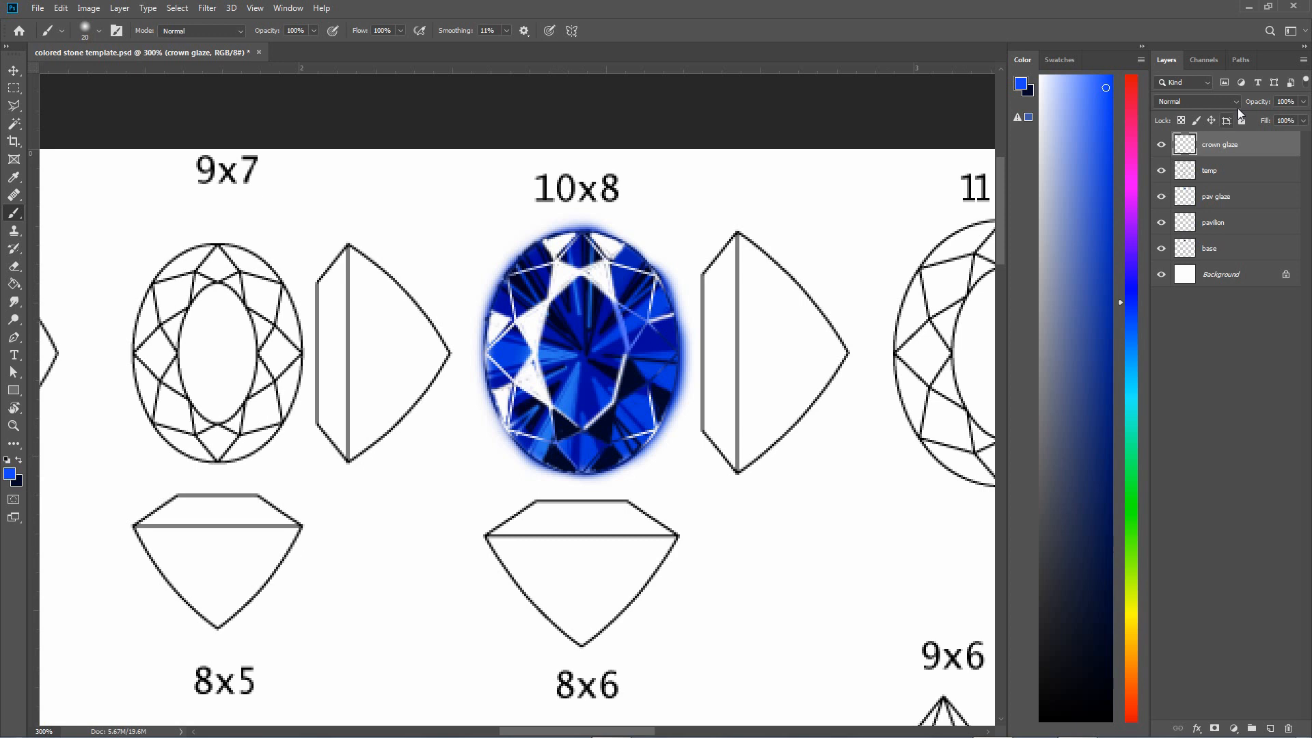
pyautogui.click(1237, 102)
pyautogui.click(1203, 154)
# Try glazing the crown facets with bright blue, undo the strokes, and try again with the layer's transparent pixels locked
pyautogui.moveTo(559, 438)
pyautogui.mouseDown()
pyautogui.moveTo(534, 318)
pyautogui.moveTo(562, 269)
pyautogui.moveTo(604, 261)
pyautogui.moveTo(557, 304)
pyautogui.moveTo(547, 353)
pyautogui.moveTo(561, 418)
pyautogui.moveTo(540, 350)
pyautogui.moveTo(584, 267)
pyautogui.moveTo(531, 326)
pyautogui.moveTo(522, 382)
pyautogui.moveTo(550, 277)
pyautogui.moveTo(523, 353)
pyautogui.moveTo(544, 421)
pyautogui.moveTo(523, 292)
pyautogui.moveTo(508, 338)
pyautogui.moveTo(533, 438)
pyautogui.moveTo(514, 415)
pyautogui.moveTo(514, 302)
pyautogui.moveTo(553, 260)
pyautogui.moveTo(625, 309)
pyautogui.moveTo(645, 438)
pyautogui.moveTo(585, 259)
pyautogui.moveTo(569, 424)
pyautogui.moveTo(624, 338)
pyautogui.moveTo(620, 367)
pyautogui.moveTo(655, 382)
pyautogui.moveTo(624, 443)
pyautogui.moveTo(663, 388)
pyautogui.moveTo(642, 287)
pyautogui.moveTo(605, 255)
pyautogui.moveTo(621, 312)
pyautogui.moveTo(604, 307)
pyautogui.moveTo(572, 245)
pyautogui.moveTo(532, 282)
pyautogui.moveTo(537, 334)
pyautogui.mouseUp()
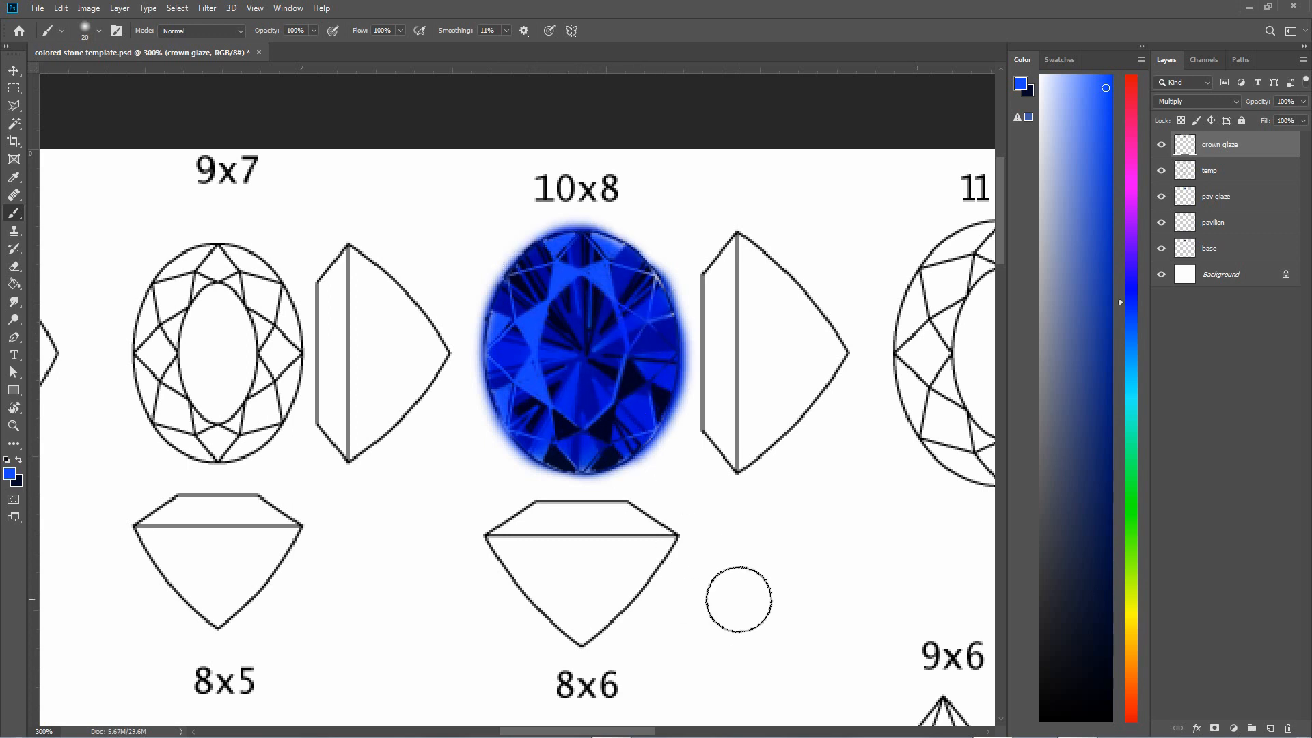
pyautogui.hotkey('ctrl', 'z')
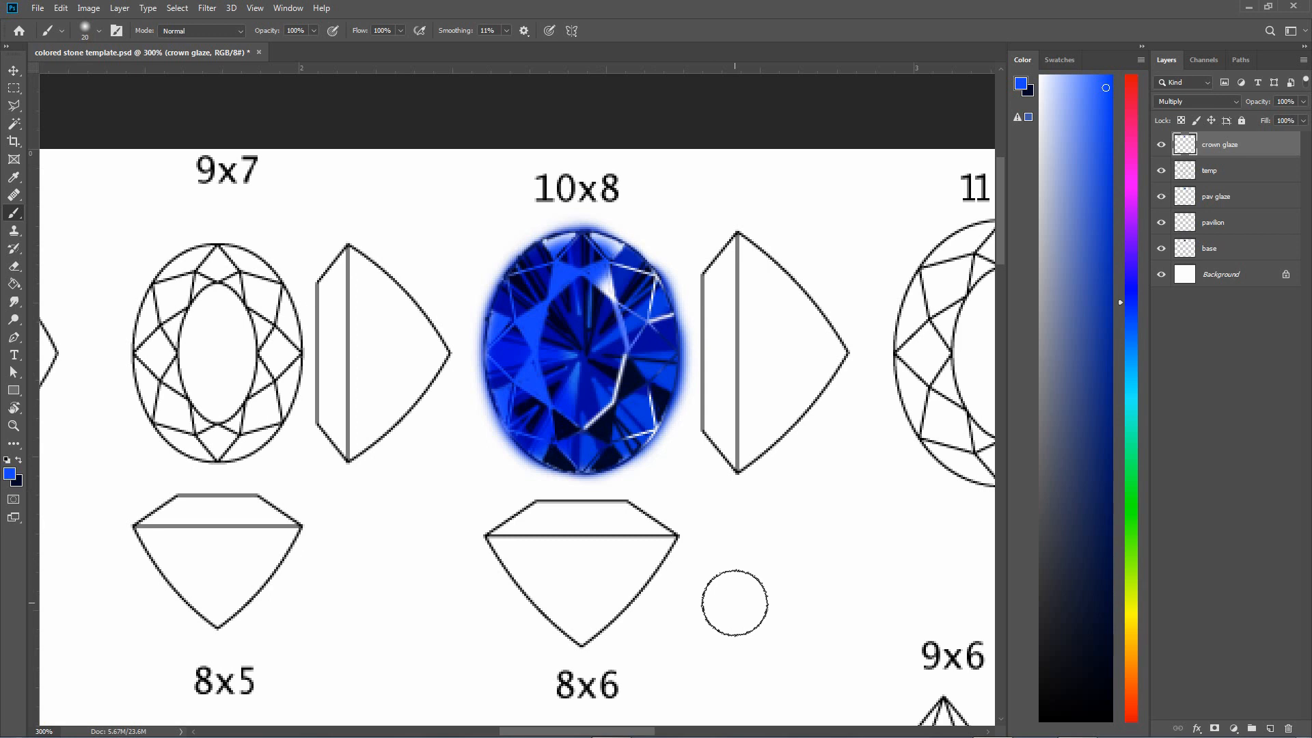
pyautogui.hotkey('ctrl', 'z')
pyautogui.hotkey('ctrl', 'z')
pyautogui.hotkey('ctrl', 'z')
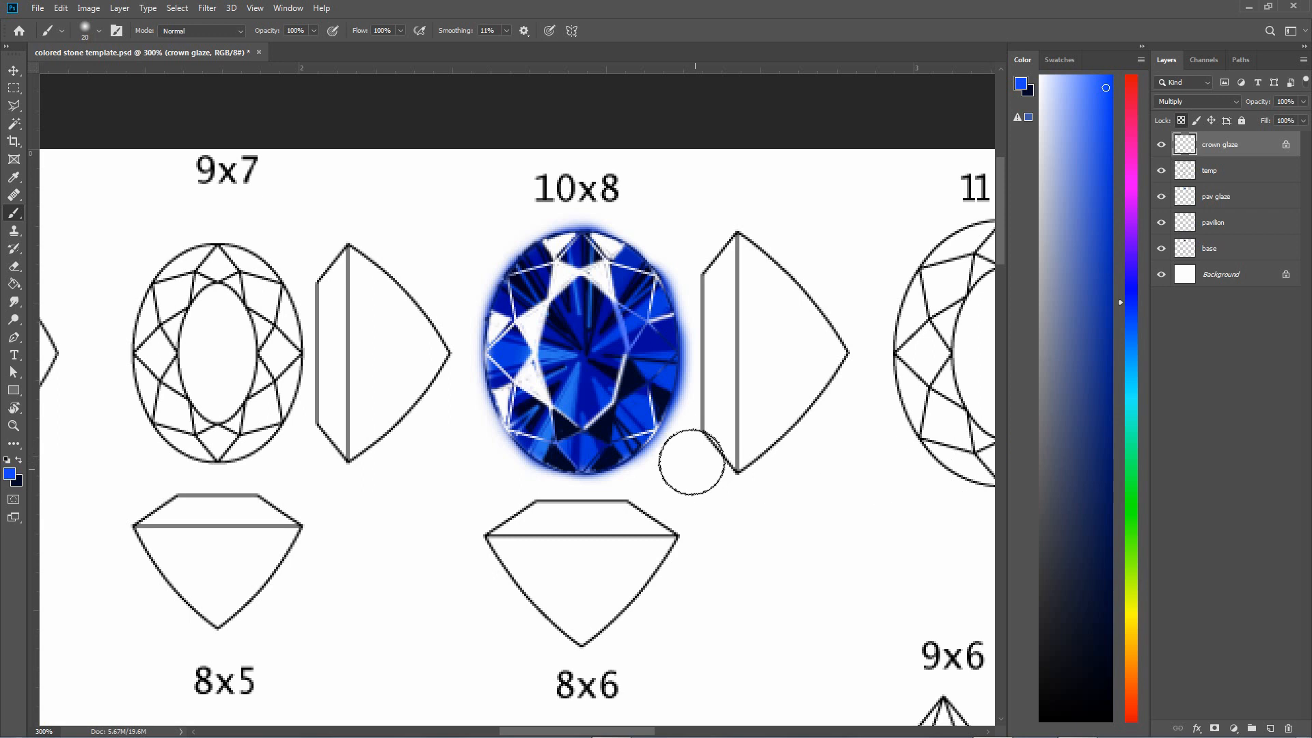
pyautogui.moveTo(577, 258)
pyautogui.mouseDown()
pyautogui.moveTo(553, 313)
pyautogui.moveTo(567, 287)
pyautogui.mouseUp()
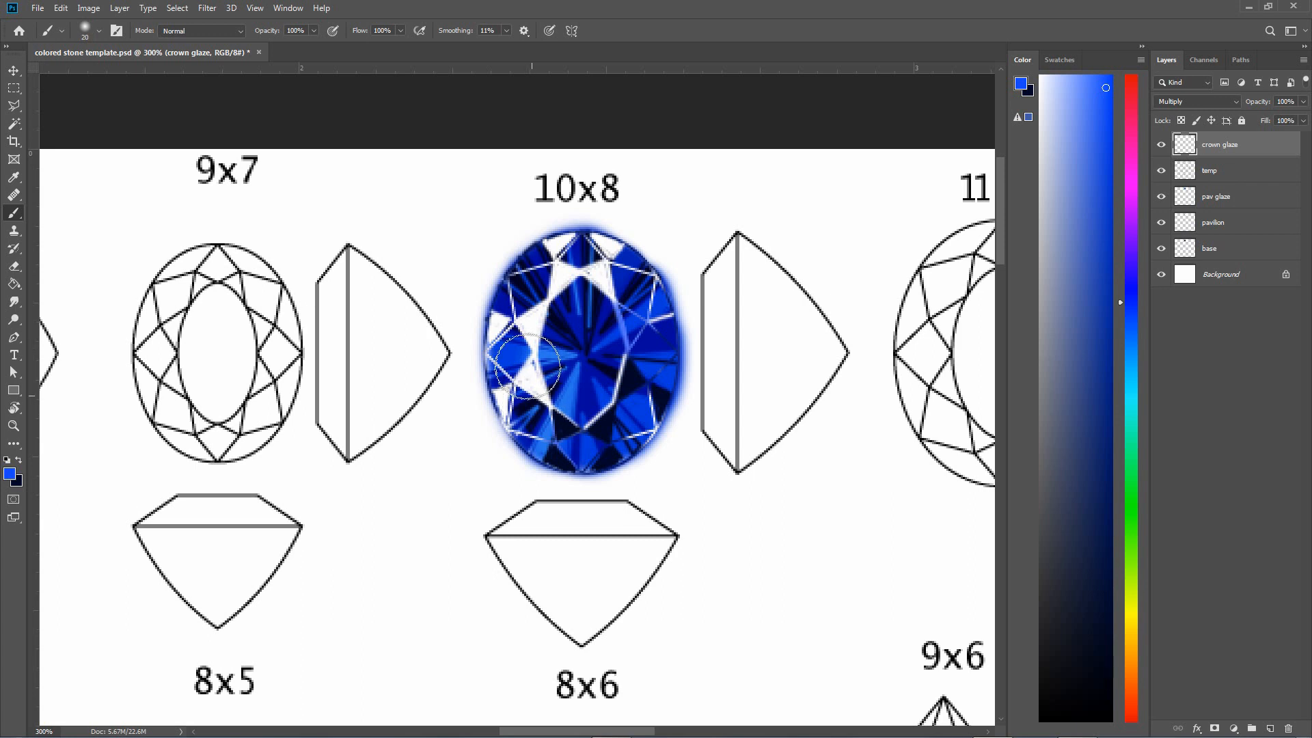
# Paint the bright blue glaze over the whole 10x8 gem and set the crown glaze layer's opacity to 68%
pyautogui.moveTo(527, 367)
pyautogui.mouseDown()
pyautogui.moveTo(537, 410)
pyautogui.moveTo(520, 301)
pyautogui.moveTo(533, 417)
pyautogui.moveTo(574, 441)
pyautogui.moveTo(625, 413)
pyautogui.moveTo(612, 443)
pyautogui.moveTo(639, 410)
pyautogui.moveTo(649, 342)
pyautogui.moveTo(612, 311)
pyautogui.moveTo(569, 328)
pyautogui.moveTo(584, 277)
pyautogui.moveTo(520, 311)
pyautogui.moveTo(540, 253)
pyautogui.moveTo(612, 256)
pyautogui.moveTo(650, 301)
pyautogui.moveTo(660, 345)
pyautogui.moveTo(527, 366)
pyautogui.moveTo(524, 415)
pyautogui.moveTo(518, 314)
pyautogui.moveTo(583, 397)
pyautogui.moveTo(671, 440)
pyautogui.mouseUp()
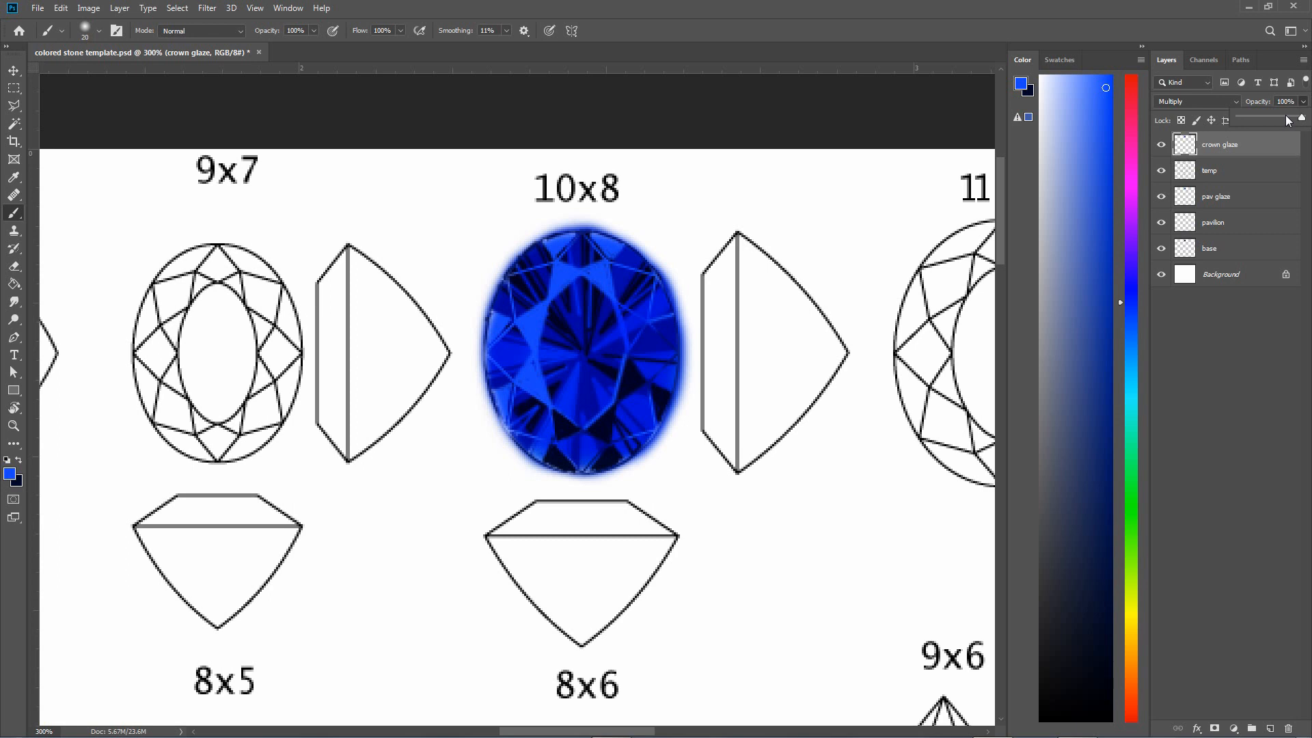
pyautogui.moveTo(1288, 122); pyautogui.dragTo(1287, 120)
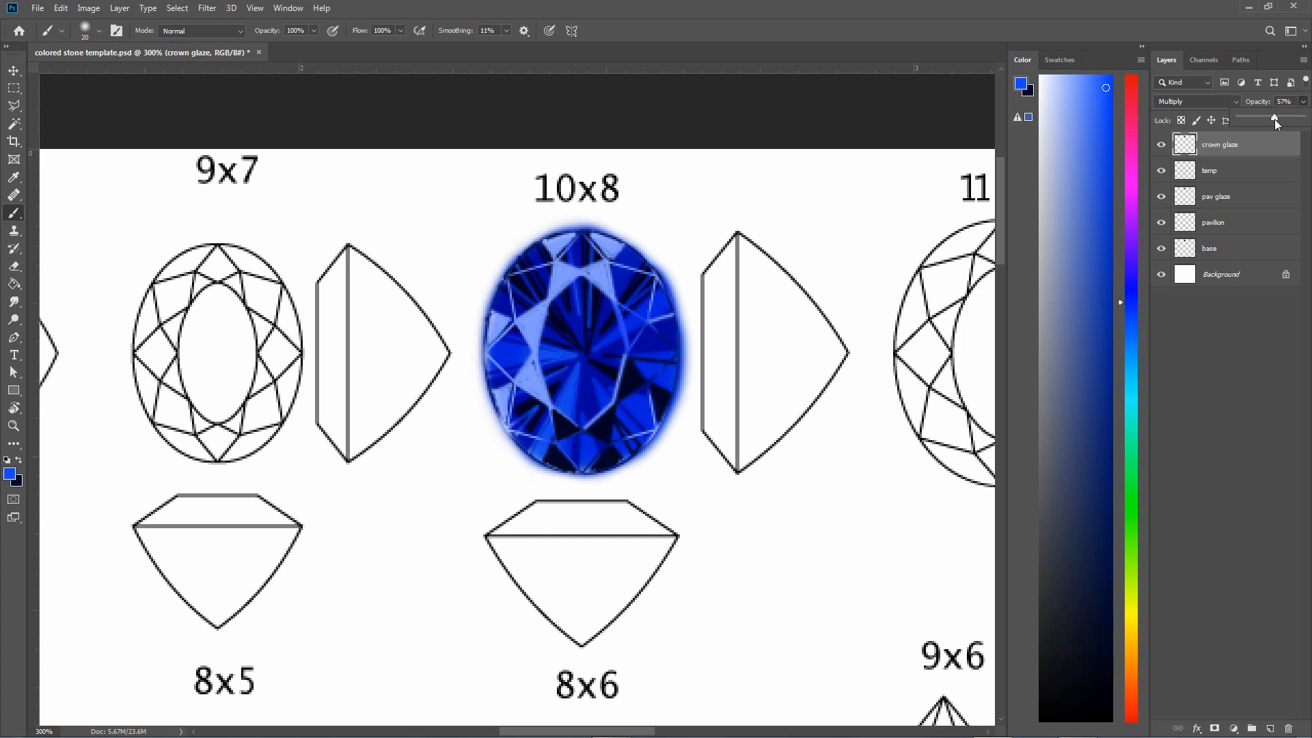
pyautogui.moveTo(1279, 121); pyautogui.dragTo(1280, 121)
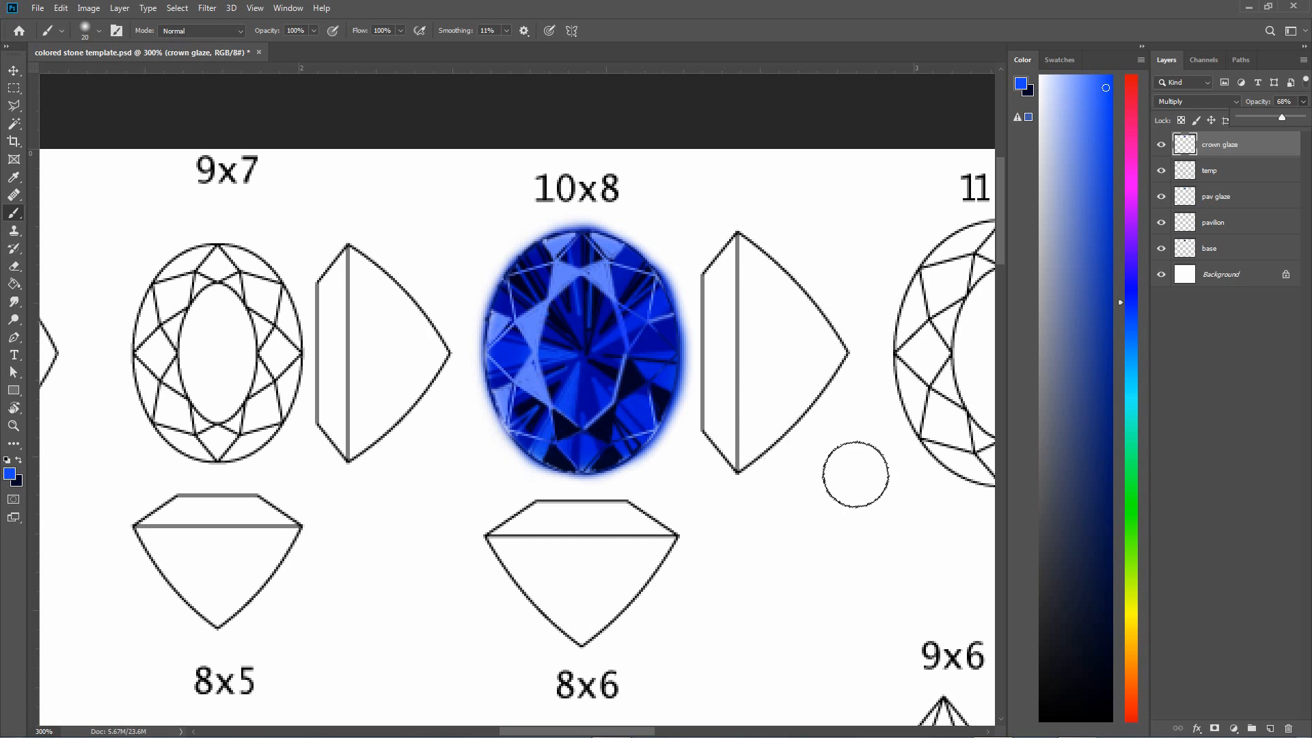
# Shift the brush colour to a lighter, more cyan blue and paint over the lower-left facets and the facet on the upper-right edge
pyautogui.moveTo(1129, 311); pyautogui.dragTo(1131, 318)
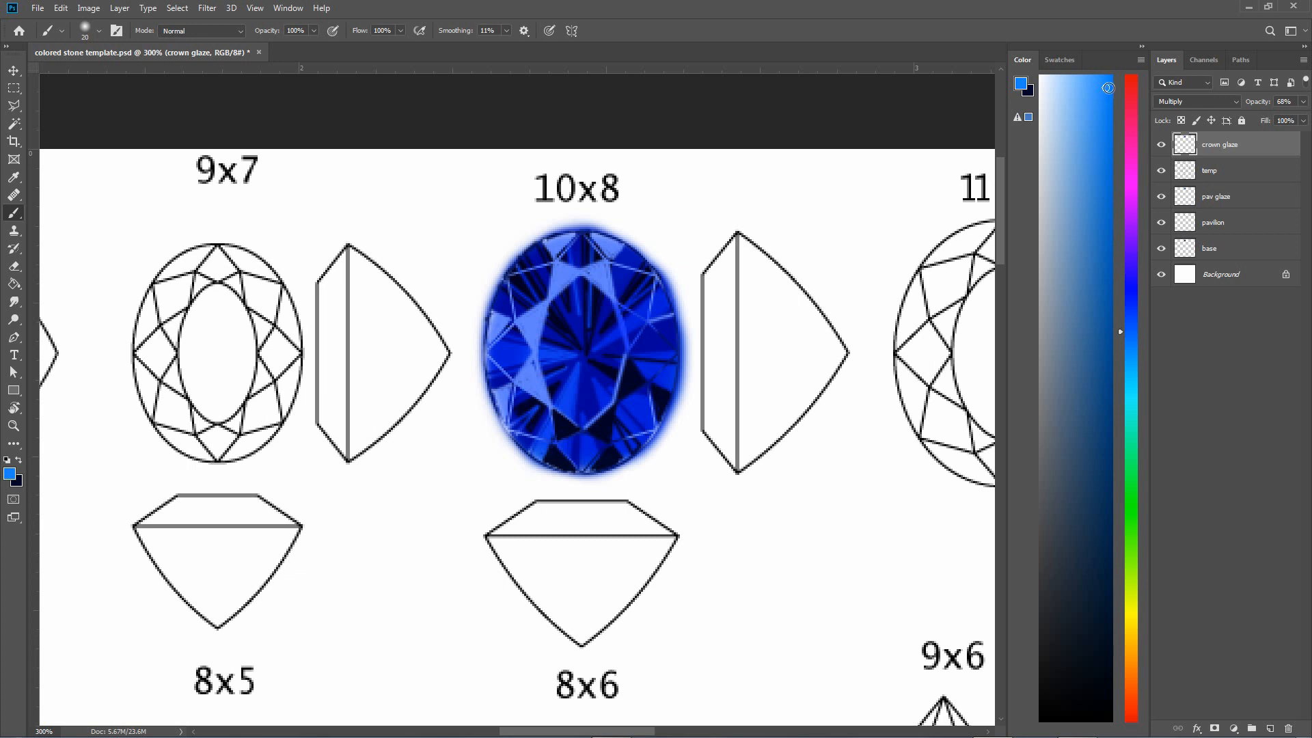
pyautogui.moveTo(547, 400); pyautogui.dragTo(509, 362)
pyautogui.moveTo(635, 246); pyautogui.dragTo(659, 258)
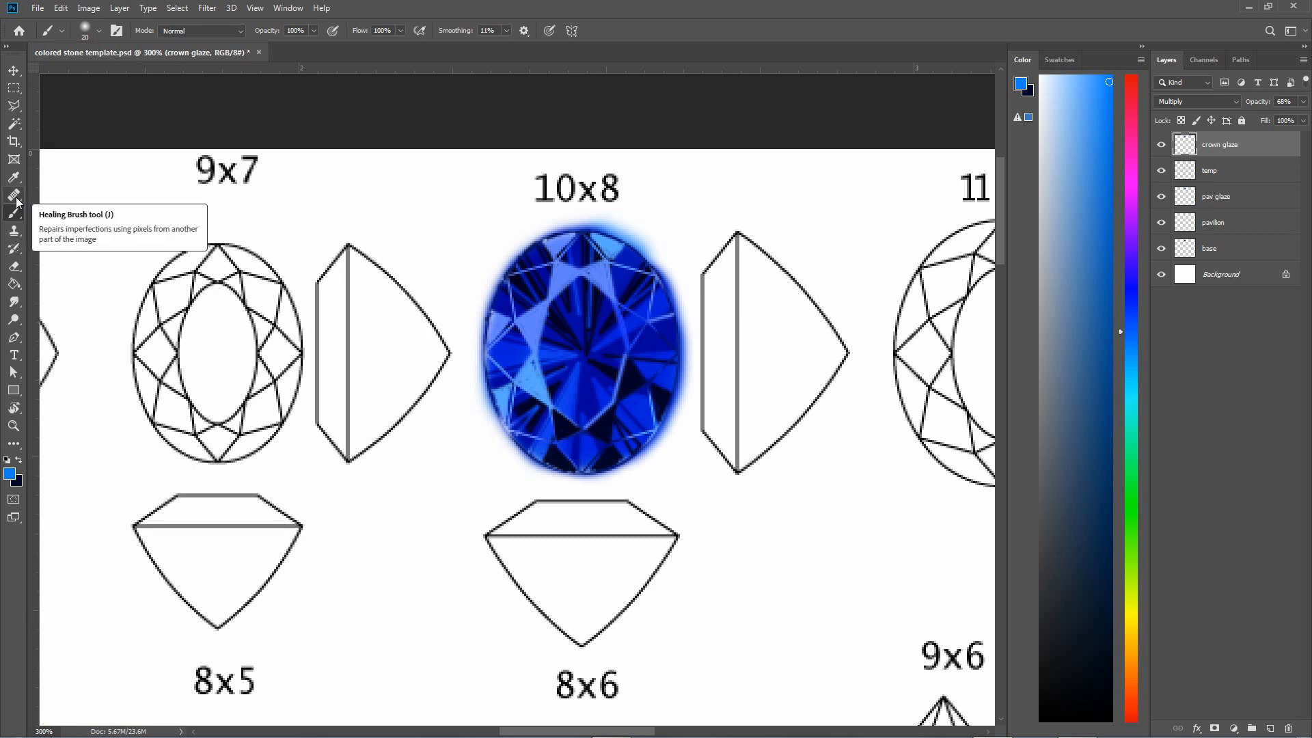
# With a 10 px eraser, remove the glaze from the facet at the table's upper left and the small facet at the gem's upper edge
pyautogui.click(15, 267)
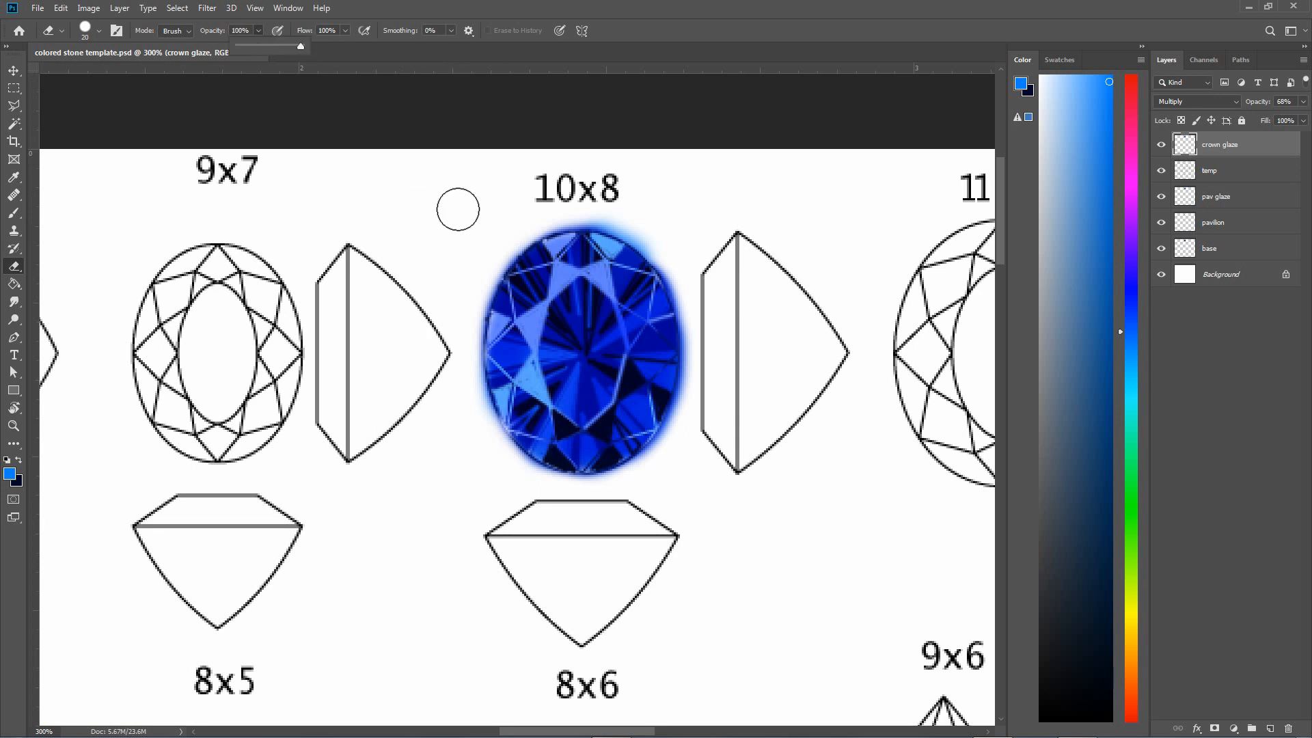
pyautogui.click(100, 30)
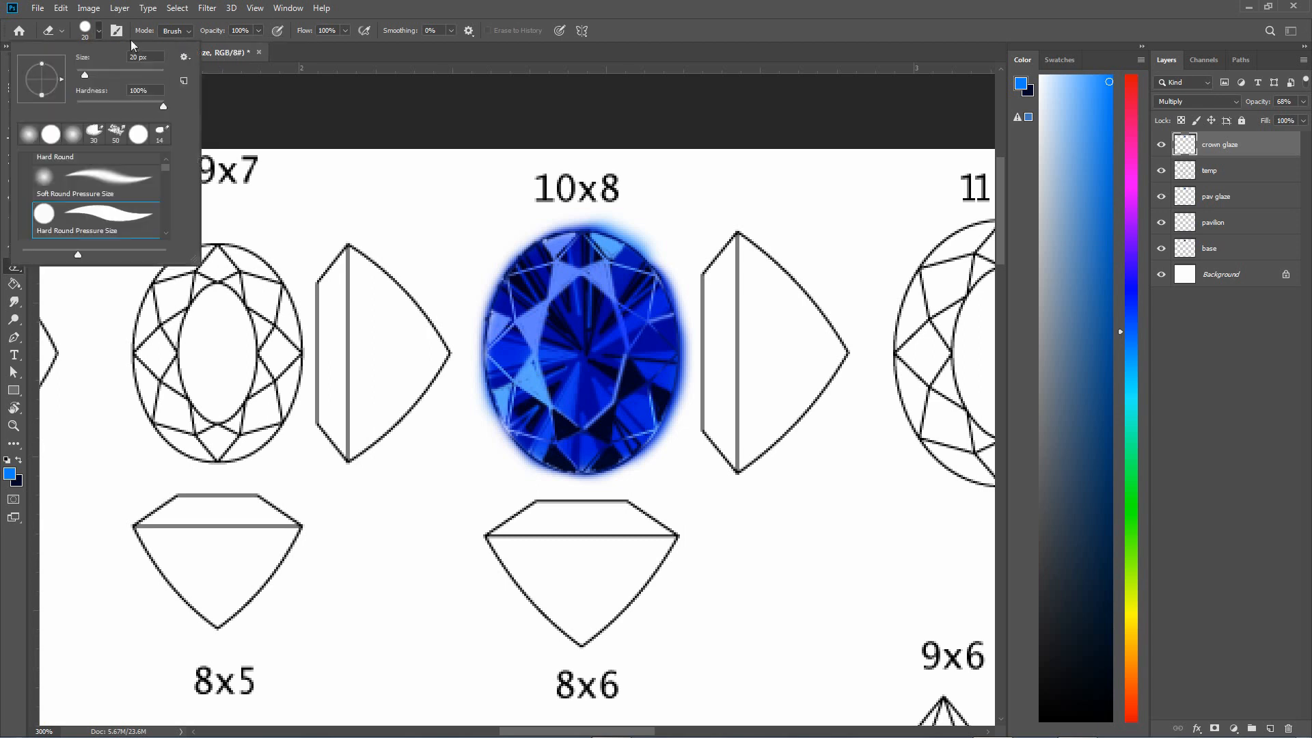
pyautogui.write('10')
pyautogui.press('Return')
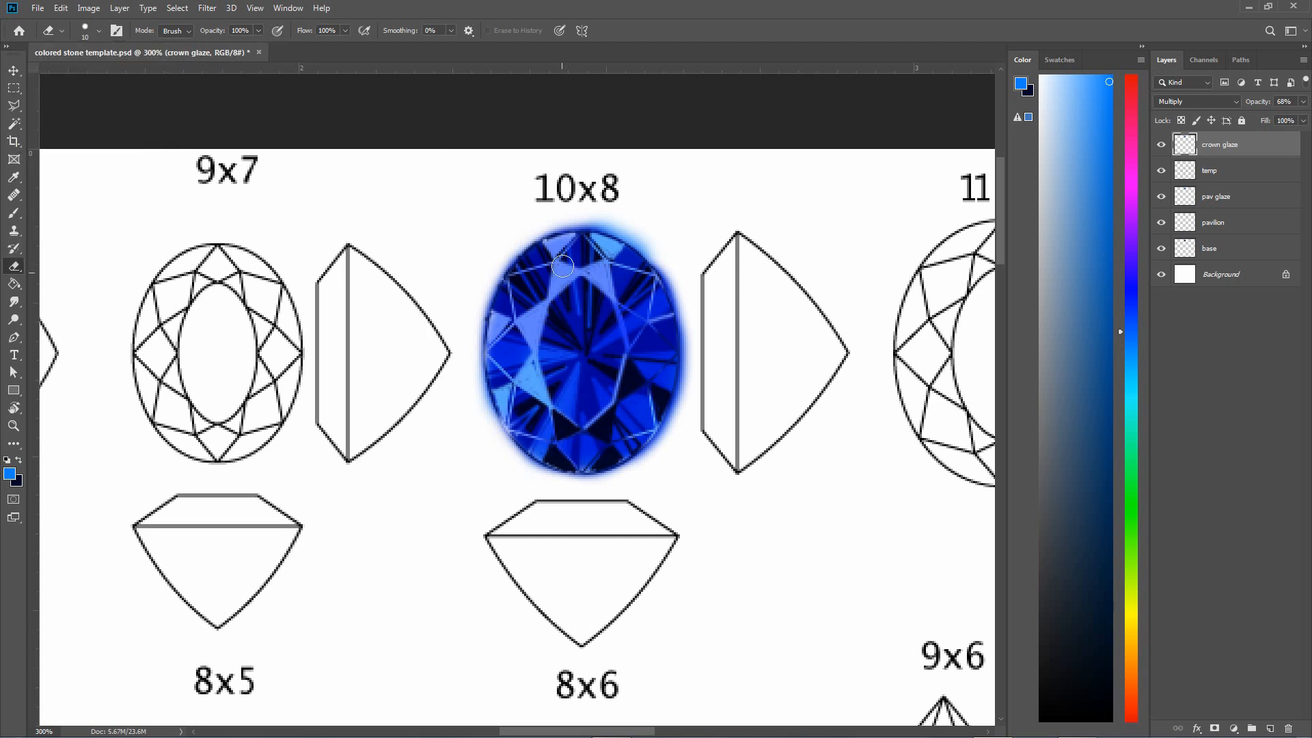
pyautogui.moveTo(536, 328)
pyautogui.mouseDown()
pyautogui.moveTo(537, 311)
pyautogui.moveTo(536, 341)
pyautogui.moveTo(541, 315)
pyautogui.mouseUp()
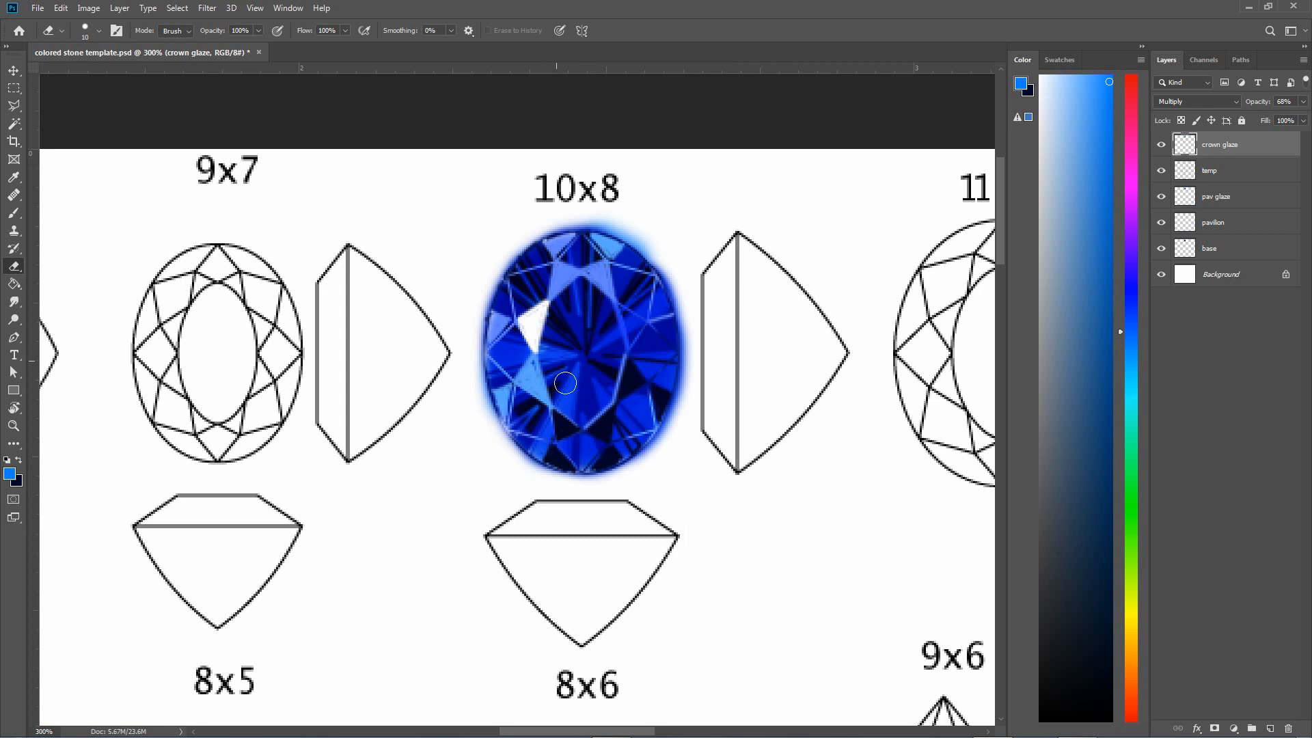
pyautogui.moveTo(573, 220)
pyautogui.mouseDown()
pyautogui.moveTo(552, 257)
pyautogui.moveTo(589, 220)
pyautogui.moveTo(566, 239)
pyautogui.moveTo(578, 273)
pyautogui.moveTo(595, 264)
pyautogui.mouseUp()
pyautogui.hotkey('ctrl', 'z')
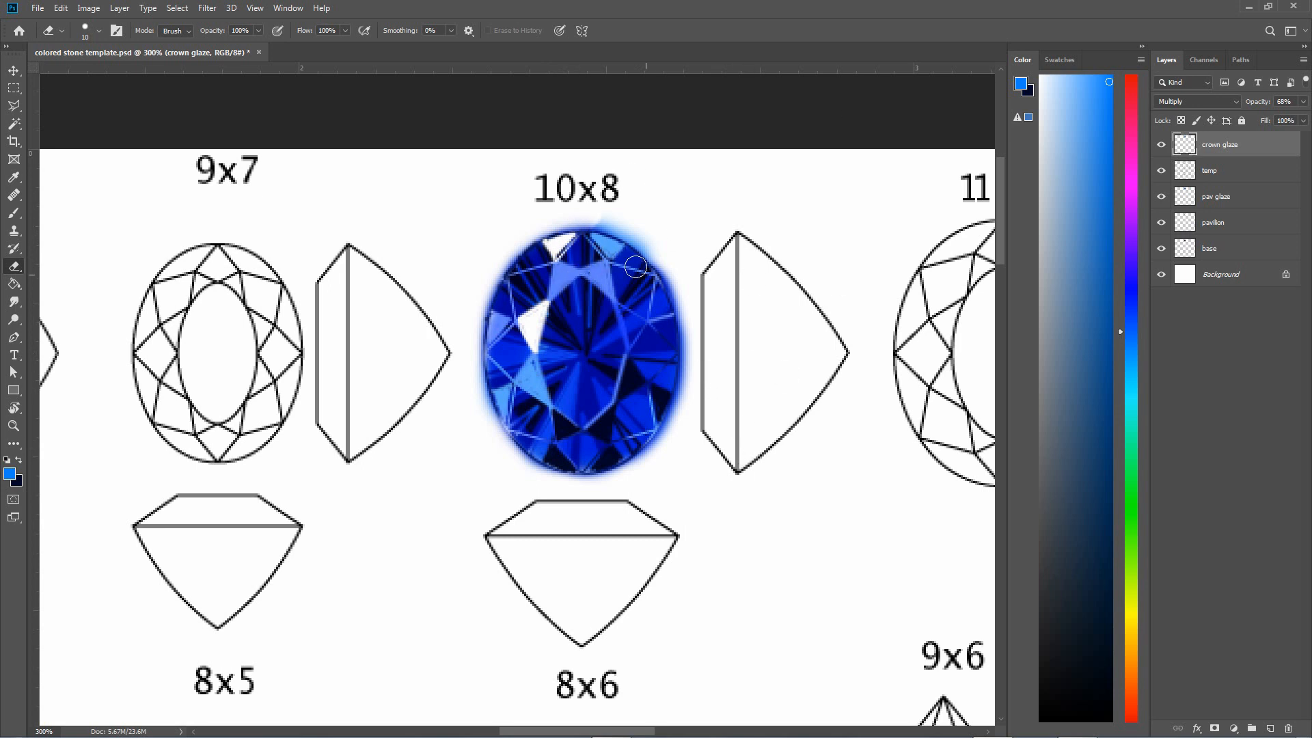
# Try erasing the glaze from the facet above the table and the facets at the gem's lower left, and undo the strokes
pyautogui.moveTo(557, 240)
pyautogui.mouseDown()
pyautogui.moveTo(552, 294)
pyautogui.moveTo(558, 267)
pyautogui.moveTo(563, 299)
pyautogui.moveTo(575, 274)
pyautogui.mouseUp()
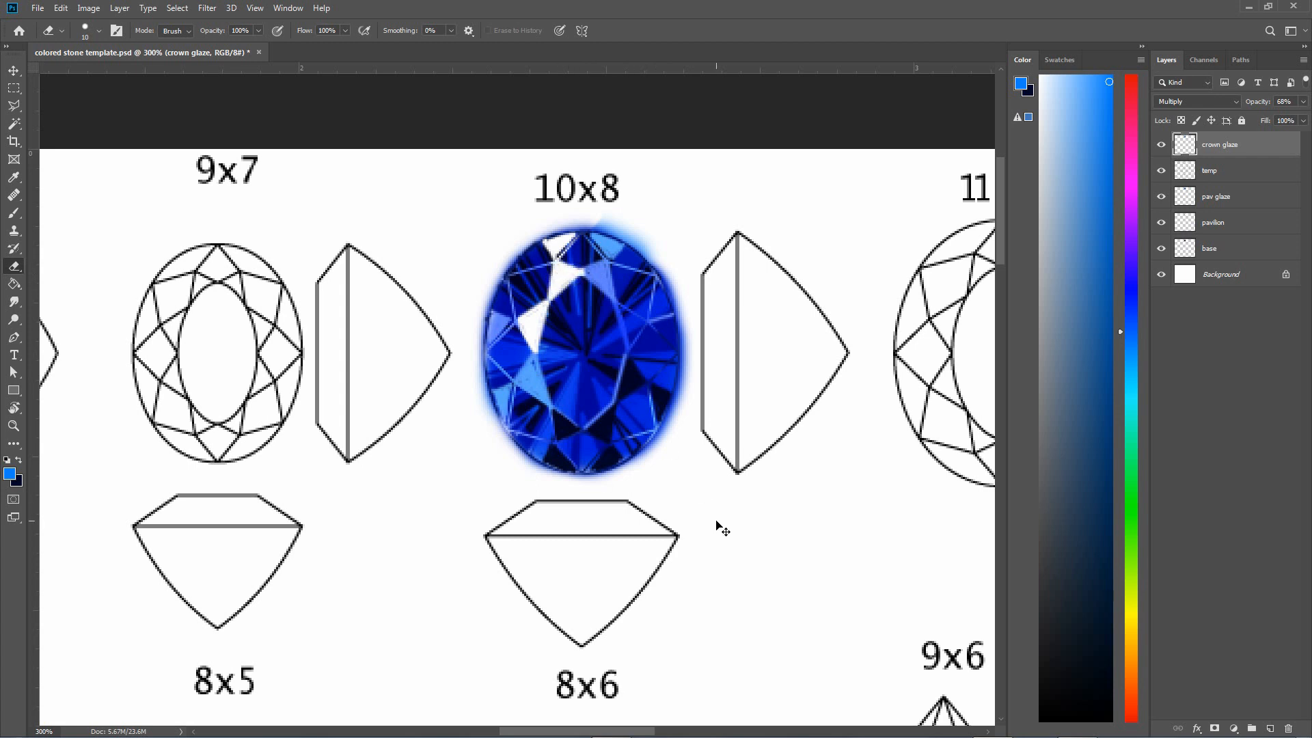
pyautogui.hotkey('ctrl', 'z')
pyautogui.hotkey('ctrl', 'z')
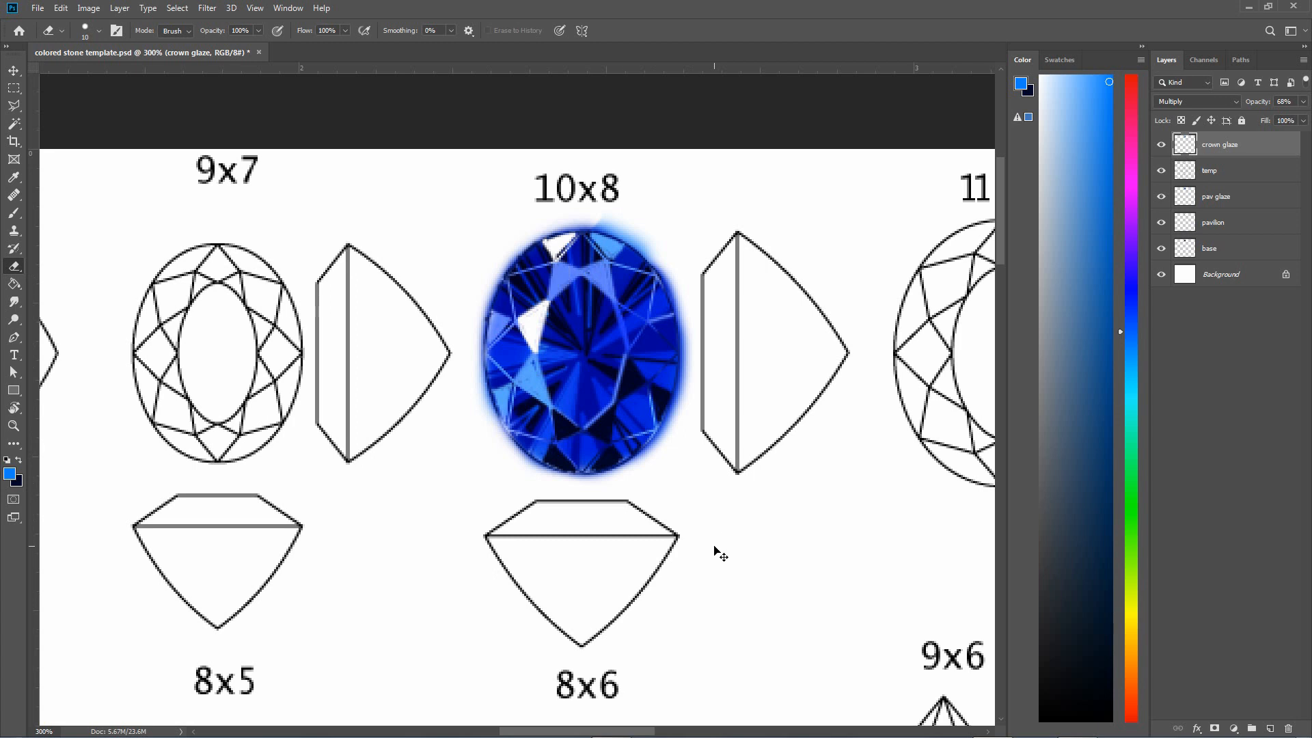
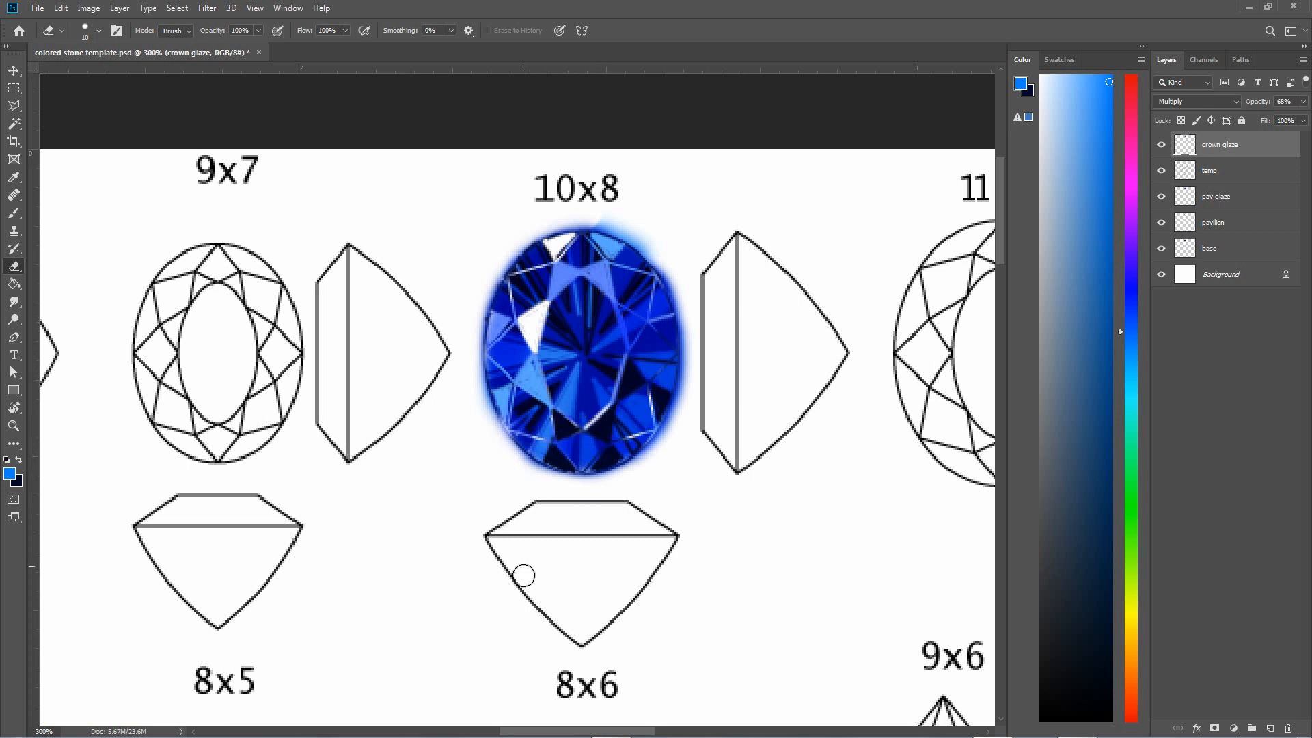
pyautogui.moveTo(508, 413); pyautogui.dragTo(499, 383)
pyautogui.hotkey('ctrl', 'z')
# Return to the Brush at 10 px with a pale sky blue and lighten the facets above and to the lower left of the table
pyautogui.moveTo(1104, 84)
pyautogui.mouseDown()
pyautogui.moveTo(1079, 76)
pyautogui.moveTo(1107, 76)
pyautogui.mouseUp()
pyautogui.moveTo(1080, 76); pyautogui.dragTo(1040, 74)
pyautogui.click(13, 214)
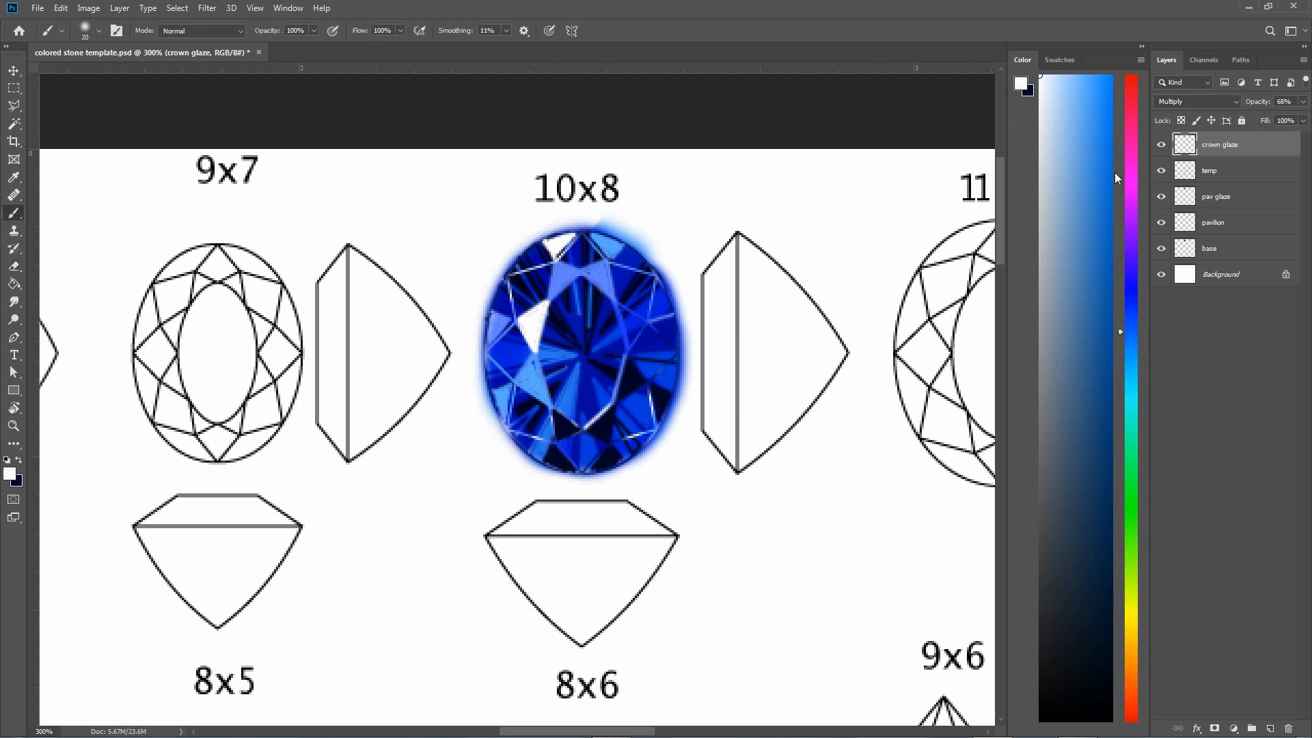
pyautogui.moveTo(1103, 88); pyautogui.dragTo(1077, 74)
pyautogui.click(99, 31)
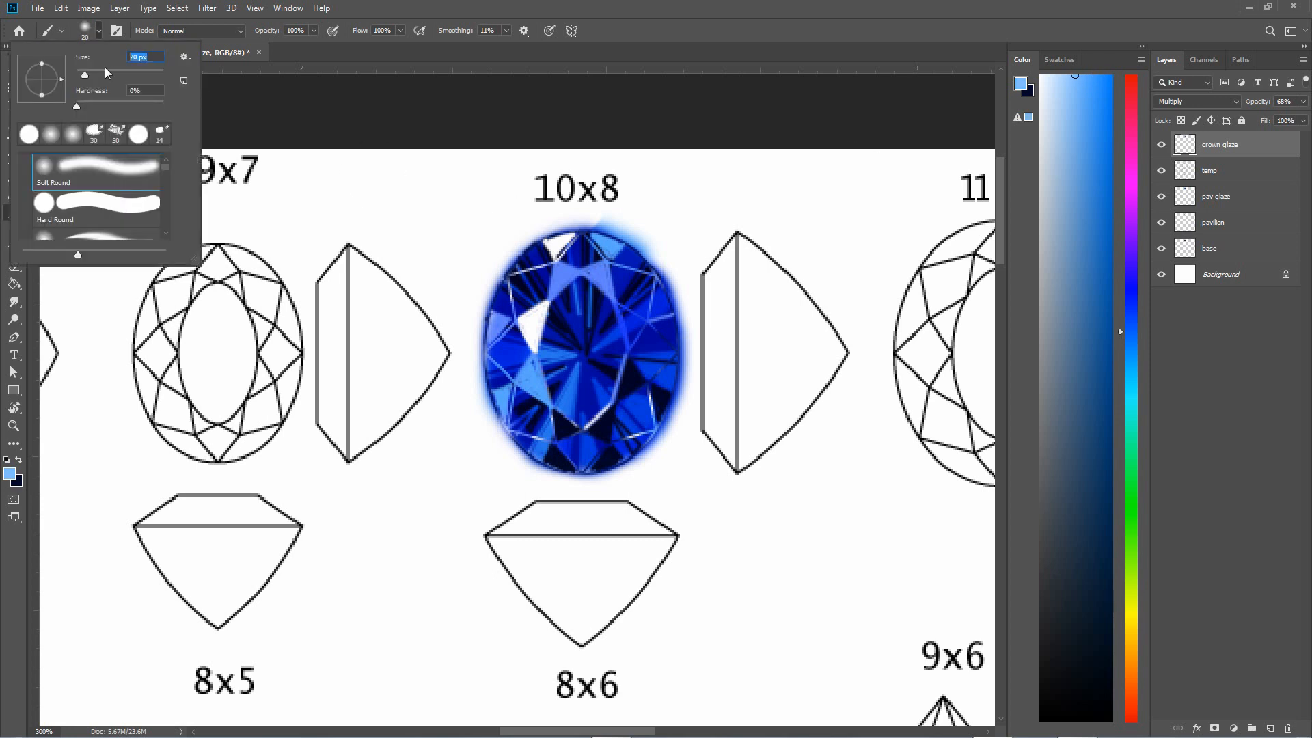
pyautogui.write('10')
pyautogui.press('Return')
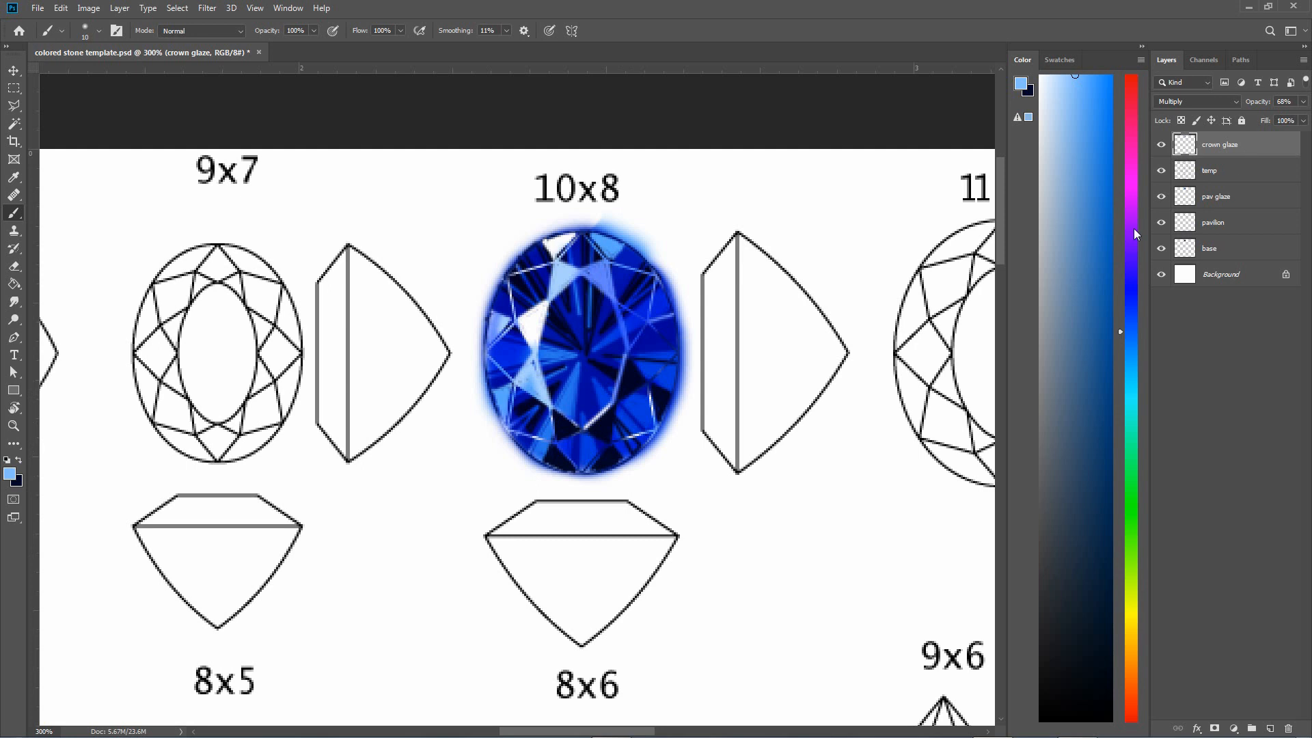
# On the pav glaze layer, try painting pale blue over the gem's lower-right pavilion facets, and undo the strokes
pyautogui.click(1235, 200)
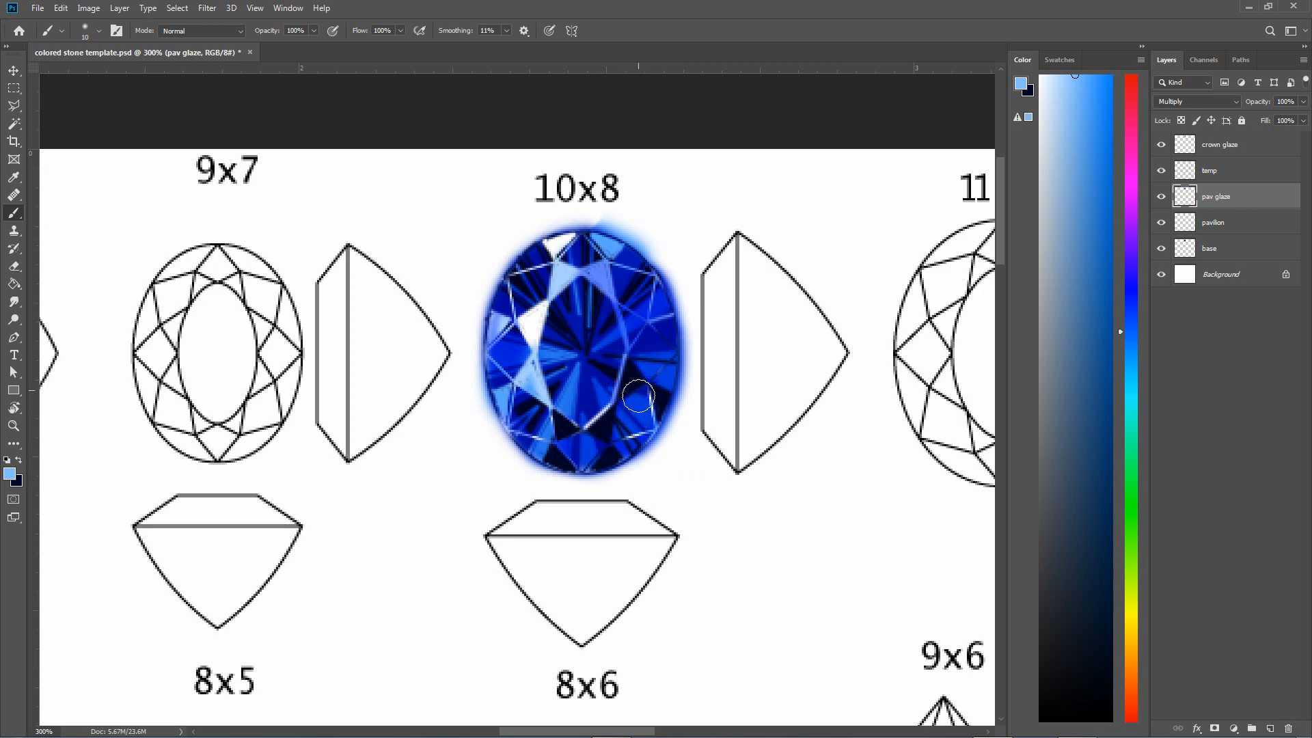
pyautogui.moveTo(639, 397); pyautogui.dragTo(635, 422)
pyautogui.hotkey('ctrl', 'z')
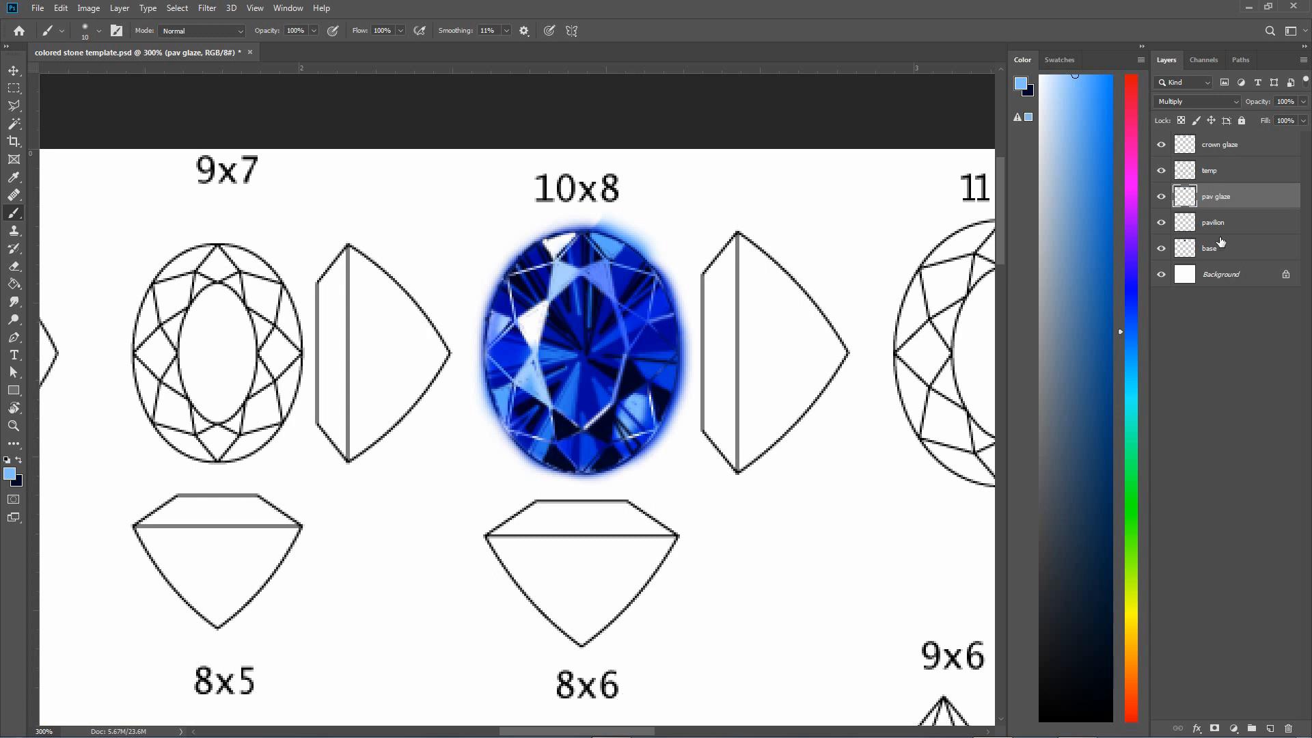
pyautogui.hotkey('ctrl', 'z')
pyautogui.hotkey('ctrl', 'z')
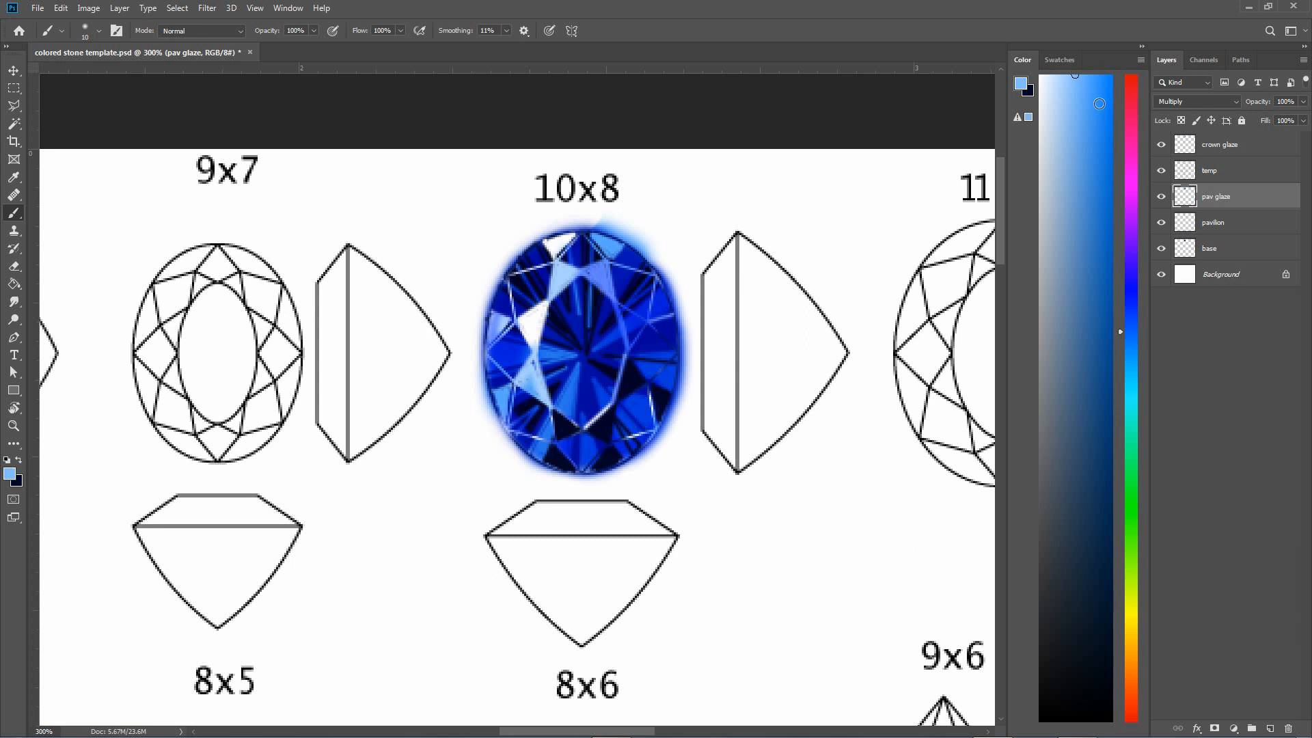
# Choose a more saturated medium blue and glaze the lower-right pavilion facets, undoing the stray strokes
pyautogui.moveTo(1100, 104); pyautogui.dragTo(1112, 103)
pyautogui.moveTo(1123, 327); pyautogui.dragTo(1136, 313)
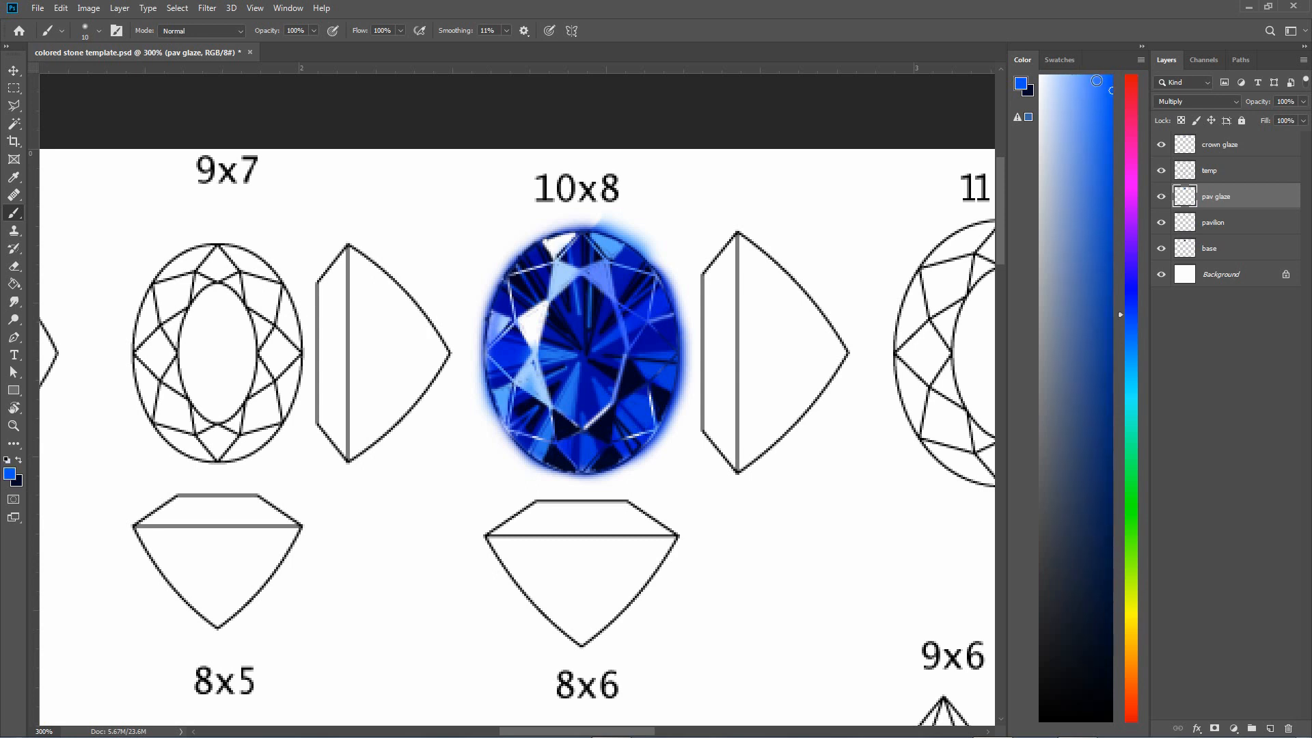
pyautogui.moveTo(1107, 89); pyautogui.dragTo(1106, 81)
pyautogui.moveTo(636, 432); pyautogui.dragTo(641, 384)
pyautogui.hotkey('ctrl', 'z')
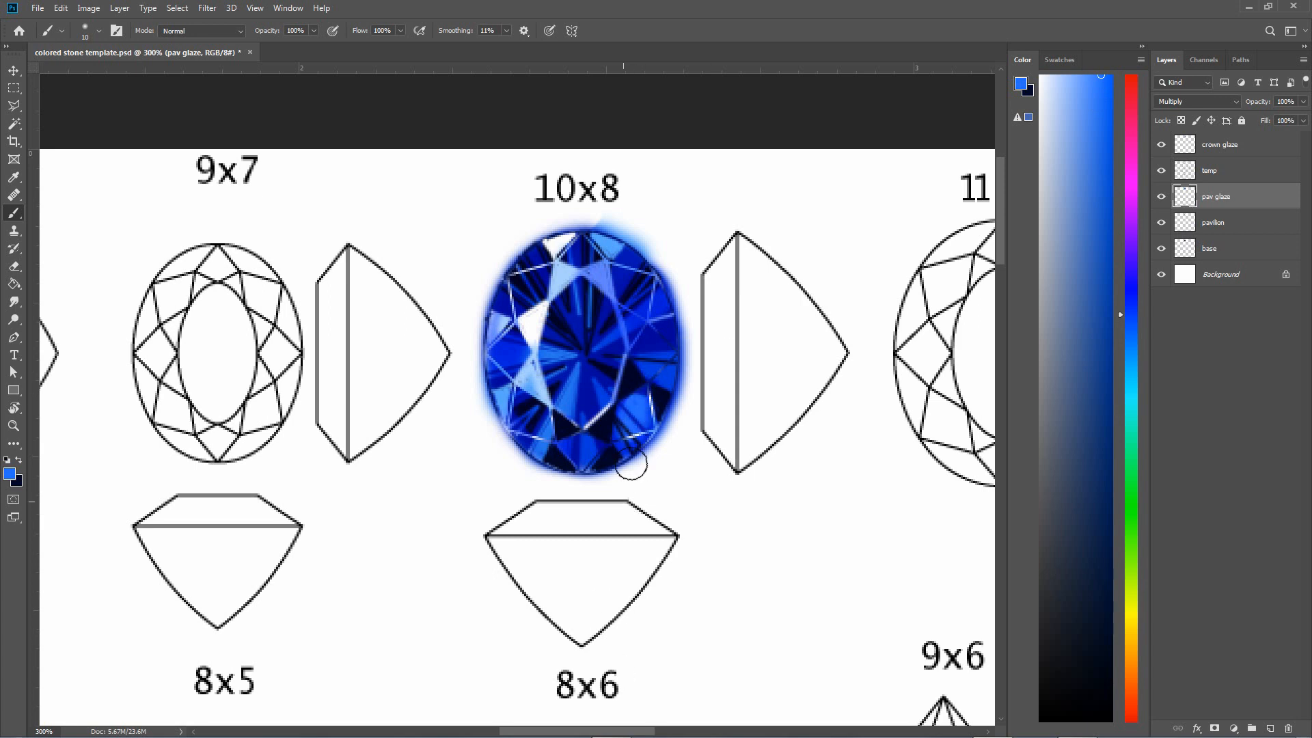
pyautogui.moveTo(598, 515); pyautogui.dragTo(622, 449)
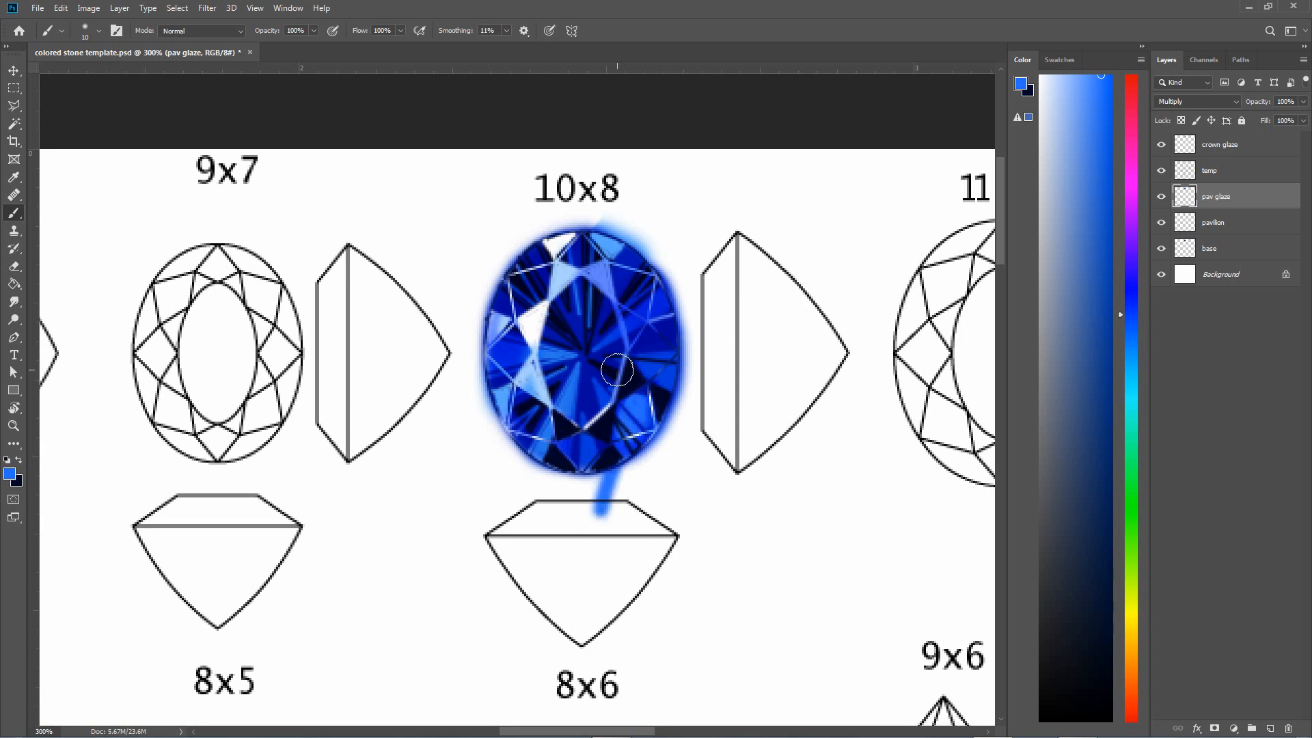
pyautogui.hotkey('ctrl', 'z')
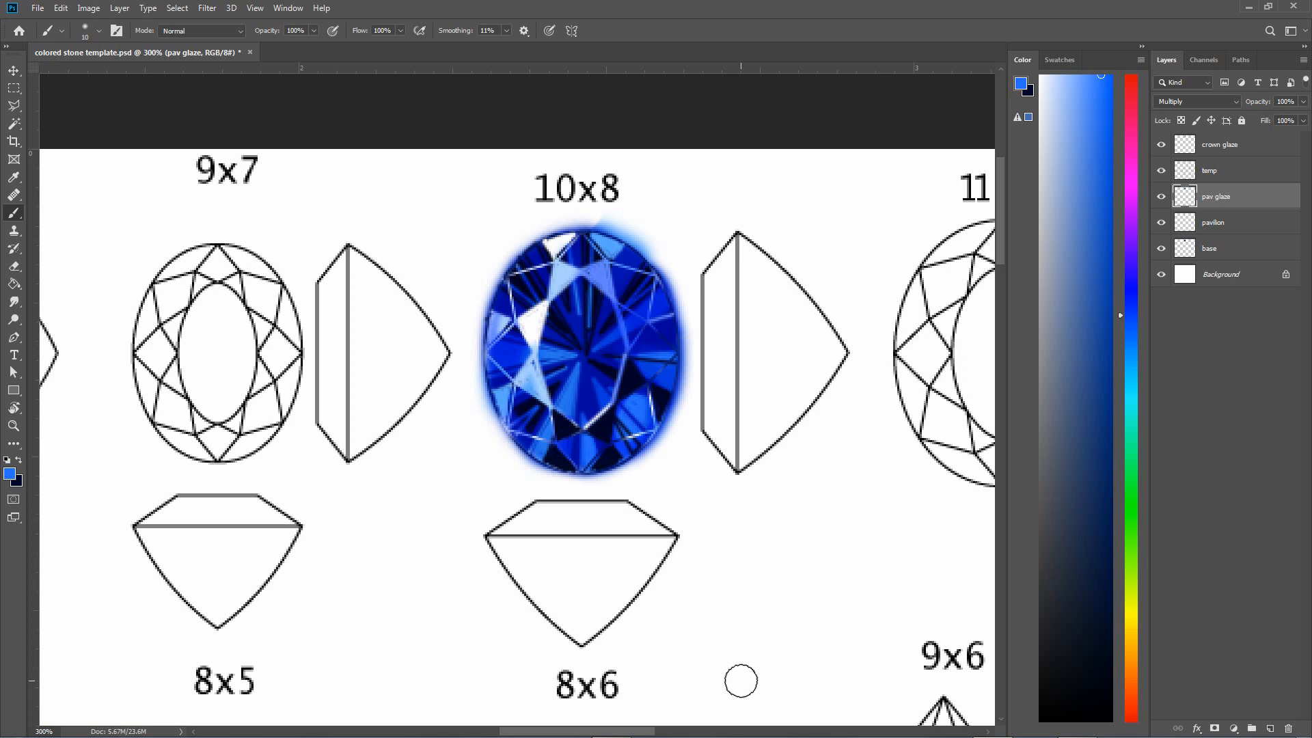
# Set the colour to white, try erasing parts of the base layer around the table's centre, and undo it
pyautogui.click(1227, 250)
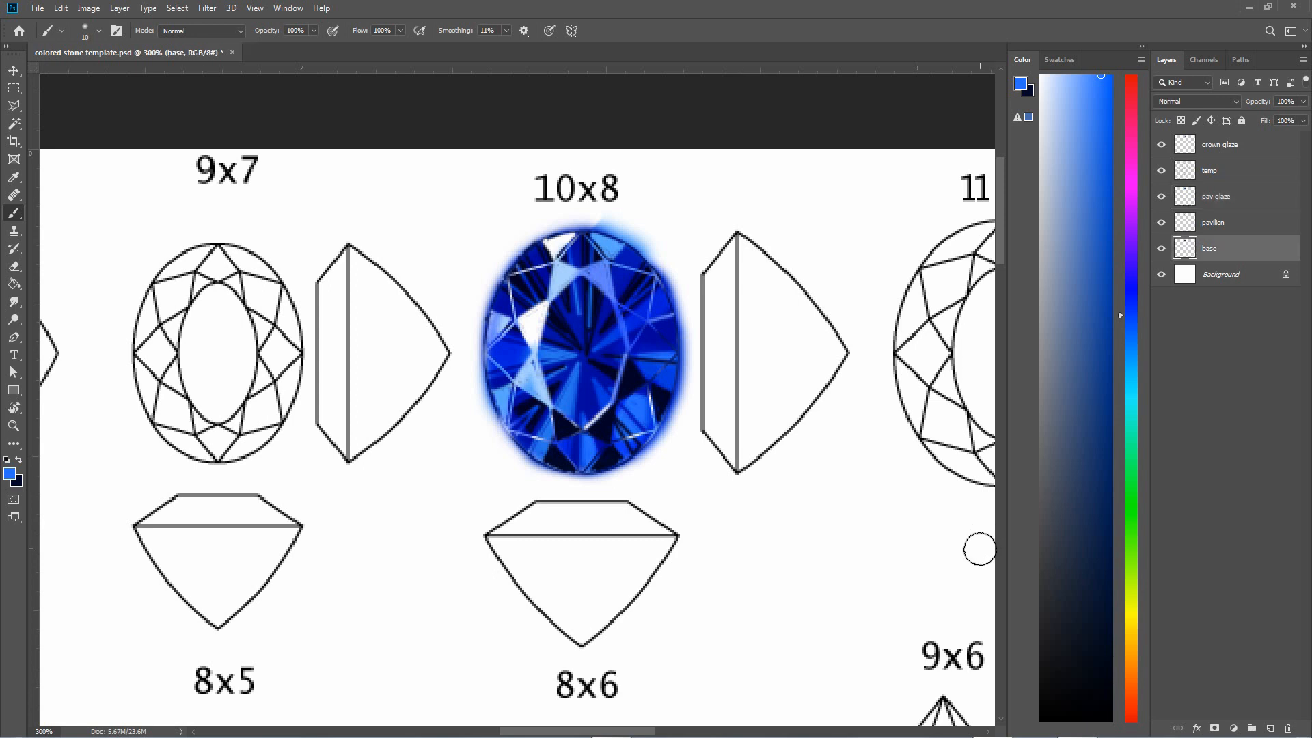
pyautogui.click(14, 266)
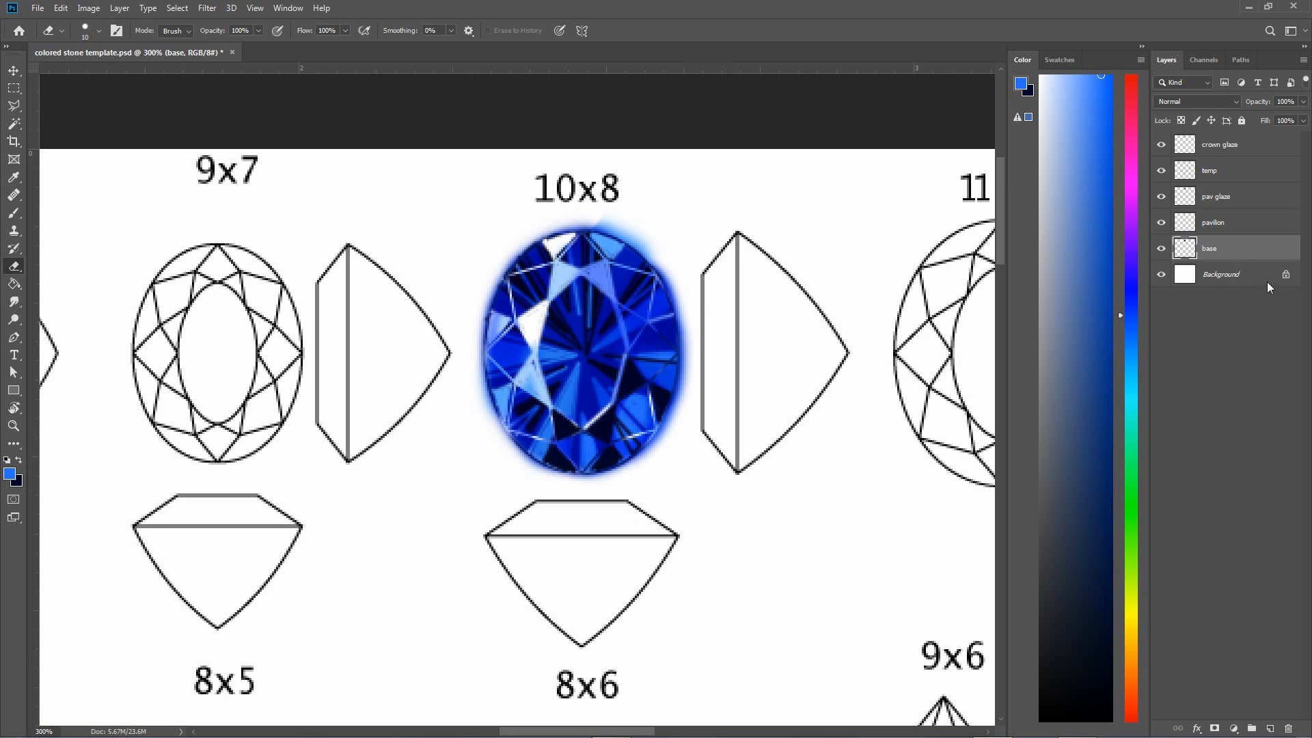
pyautogui.moveTo(1100, 87); pyautogui.dragTo(1026, 69)
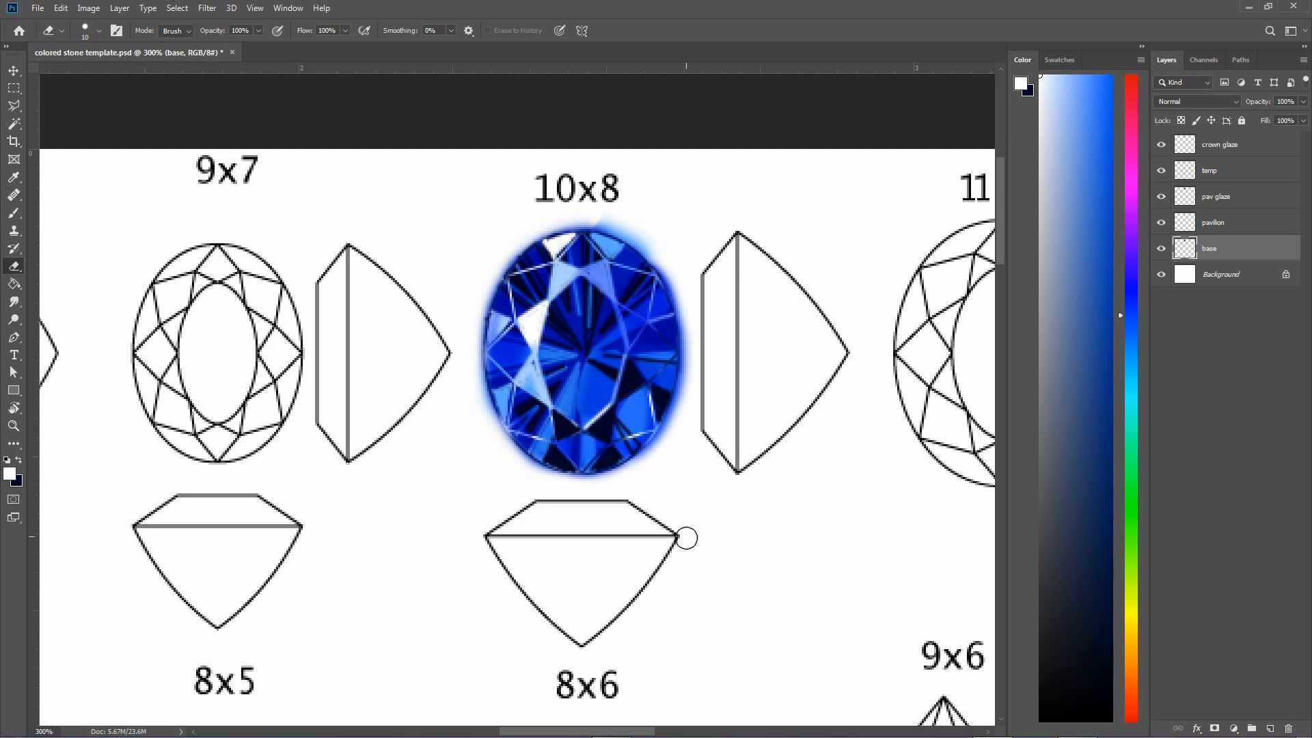
pyautogui.hotkey('ctrl', 'z')
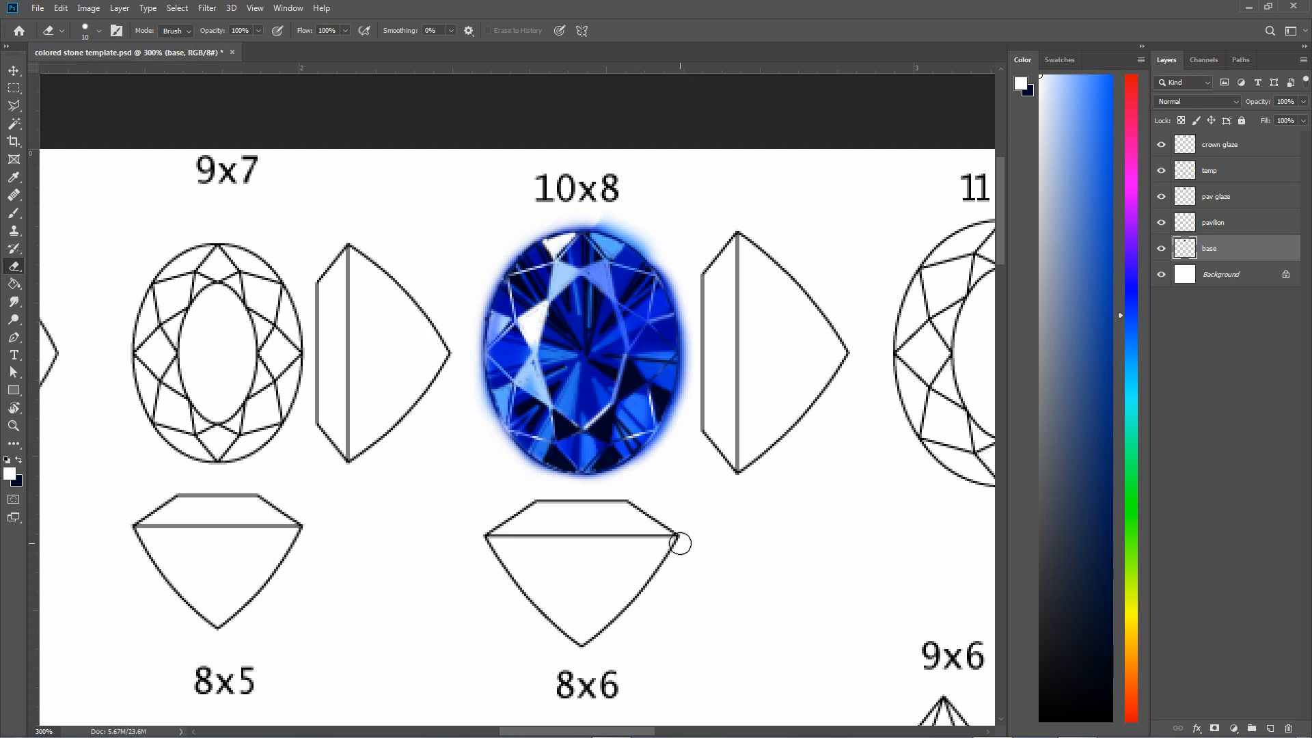
# Erase the blue spill outside the gem's outline on the pav glaze and crown glaze layers
pyautogui.click(1244, 229)
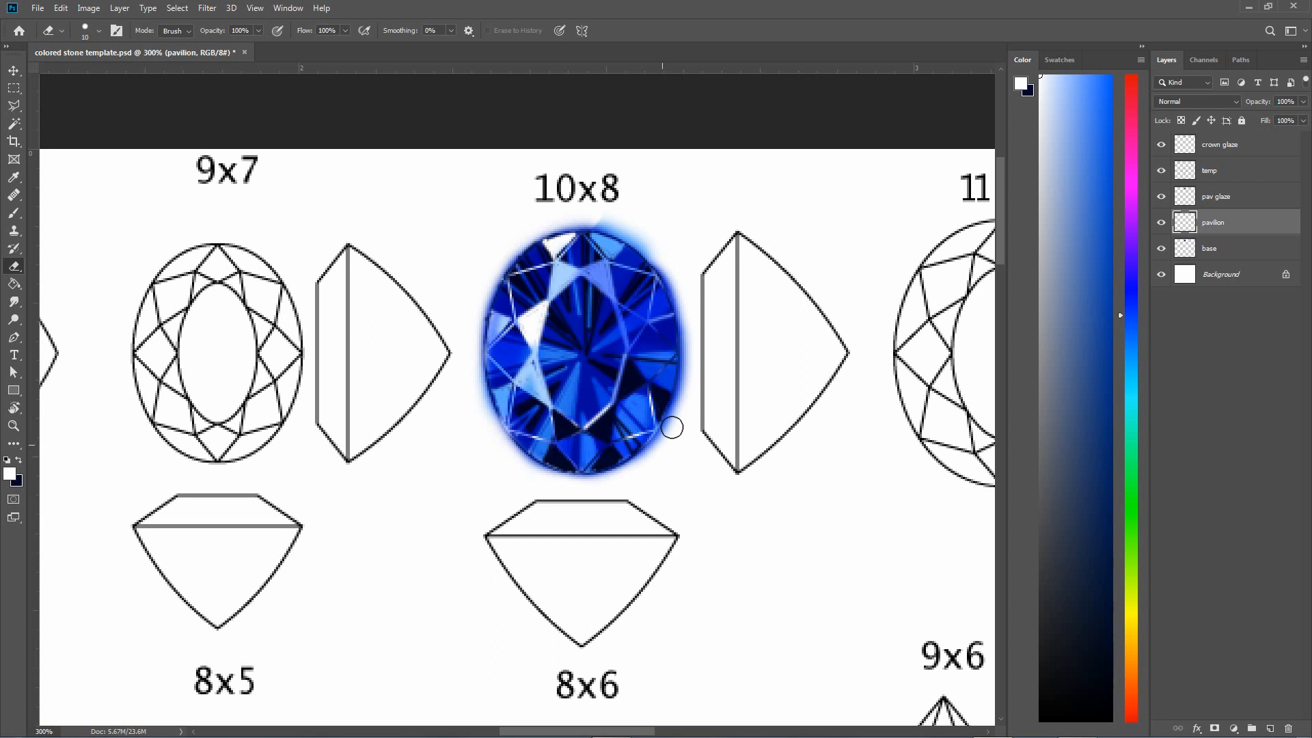
pyautogui.click(1244, 203)
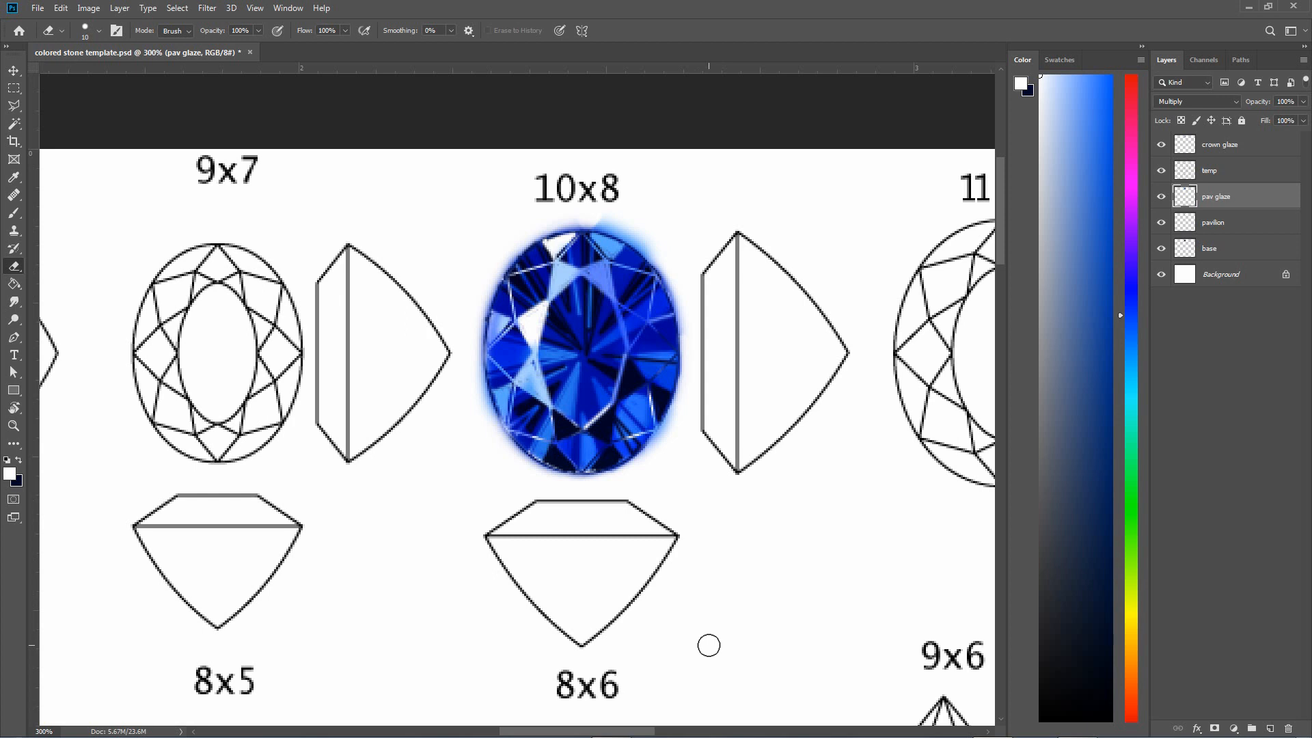
pyautogui.click(1242, 147)
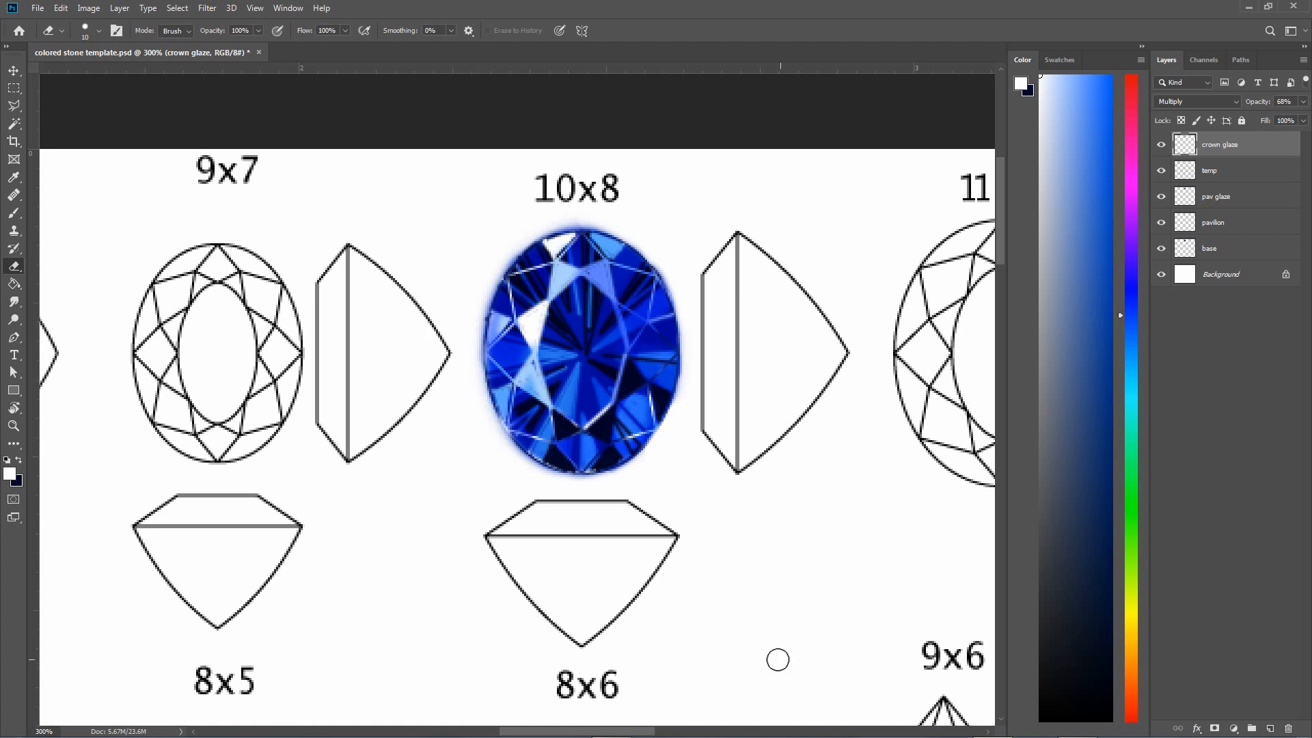
# Erase the blue spill outside the 10x8 oval's outline on the base layer
pyautogui.click(1245, 253)
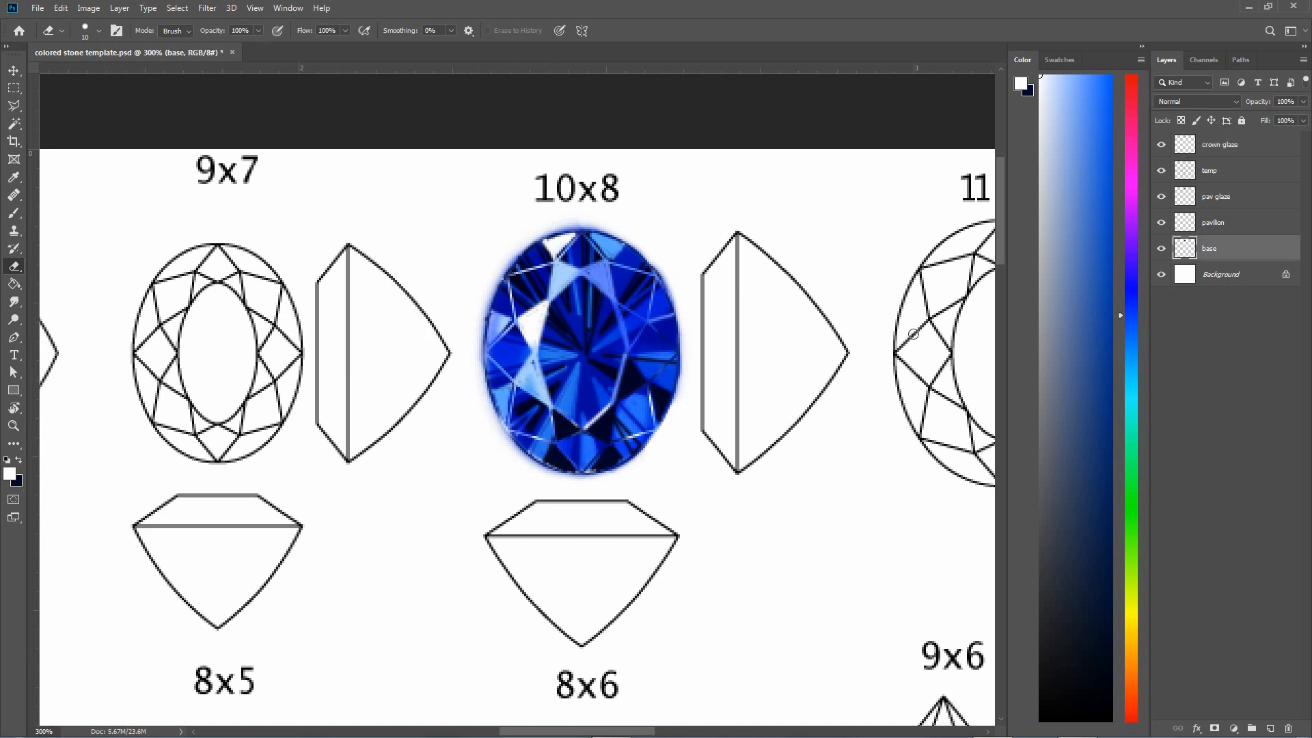
pyautogui.moveTo(475, 308)
pyautogui.mouseDown()
pyautogui.moveTo(469, 346)
pyautogui.moveTo(483, 287)
pyautogui.mouseUp()
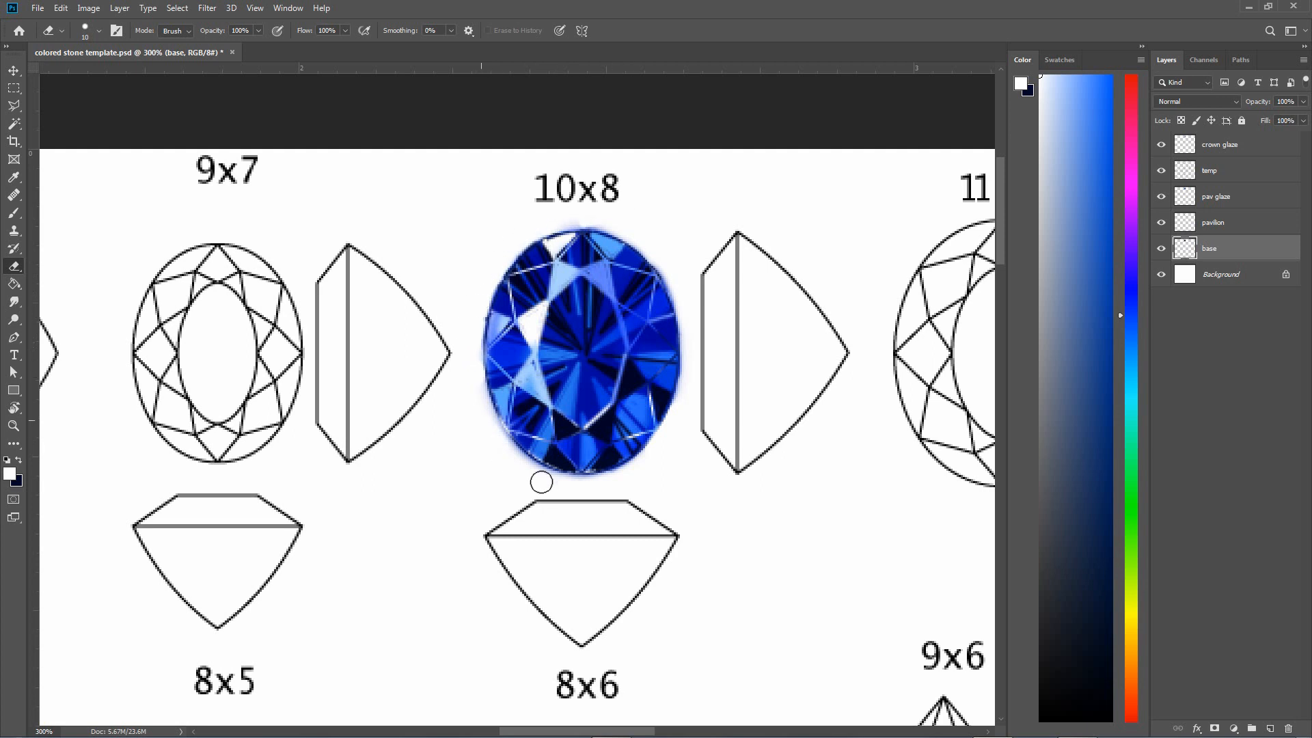
pyautogui.moveTo(541, 483)
pyautogui.mouseDown()
pyautogui.moveTo(530, 469)
pyautogui.moveTo(662, 465)
pyautogui.mouseUp()
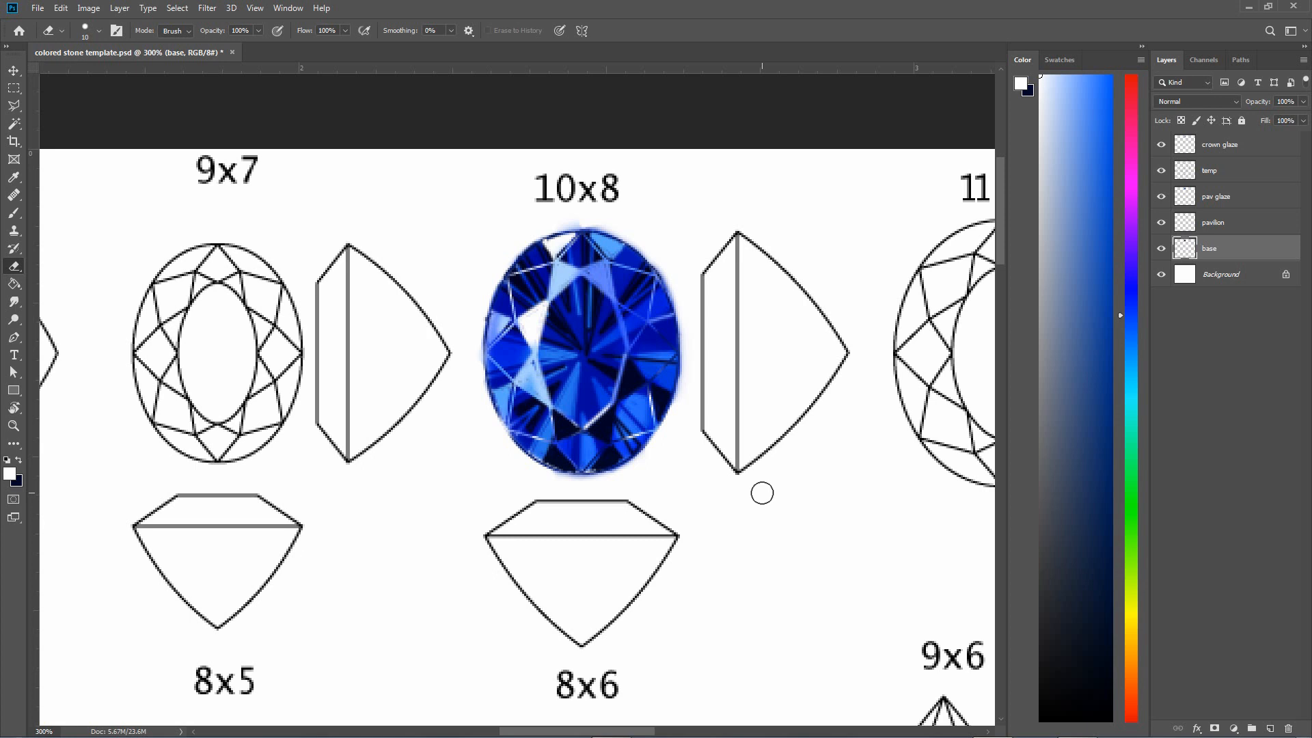
# Add a new layer named flourish above the crown glaze layer
pyautogui.click(1248, 149)
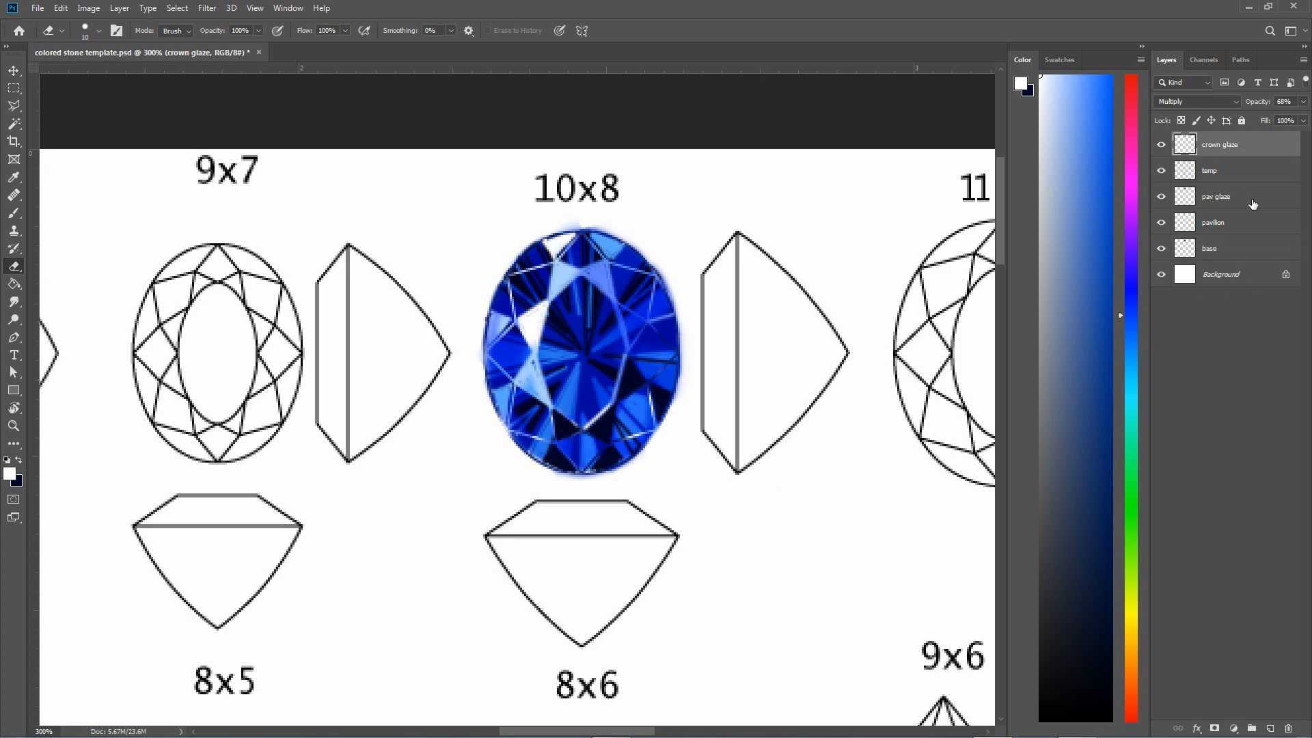
pyautogui.click(1269, 730)
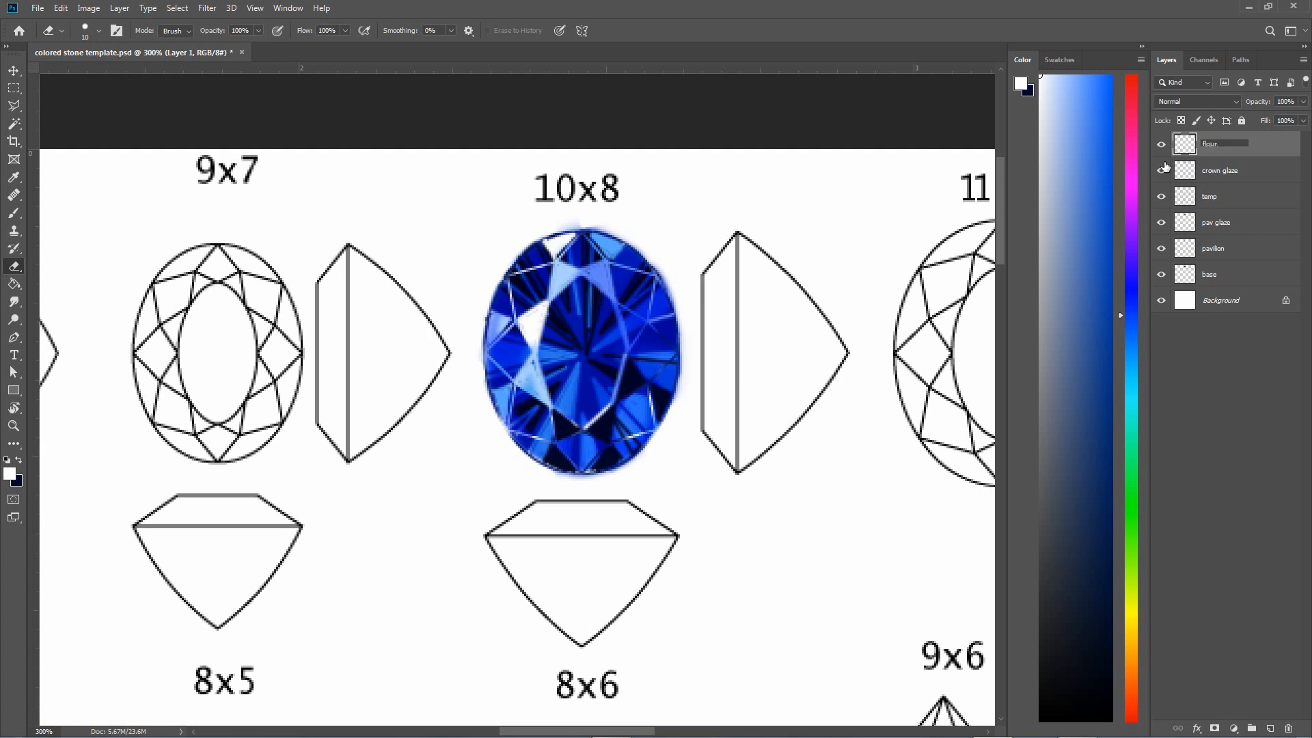
pyautogui.press('Return')
# Set the eraser and brush sizes to 2 px and dot small white sparkles on the blue oval's facets on the flourish layer
pyautogui.click(98, 31)
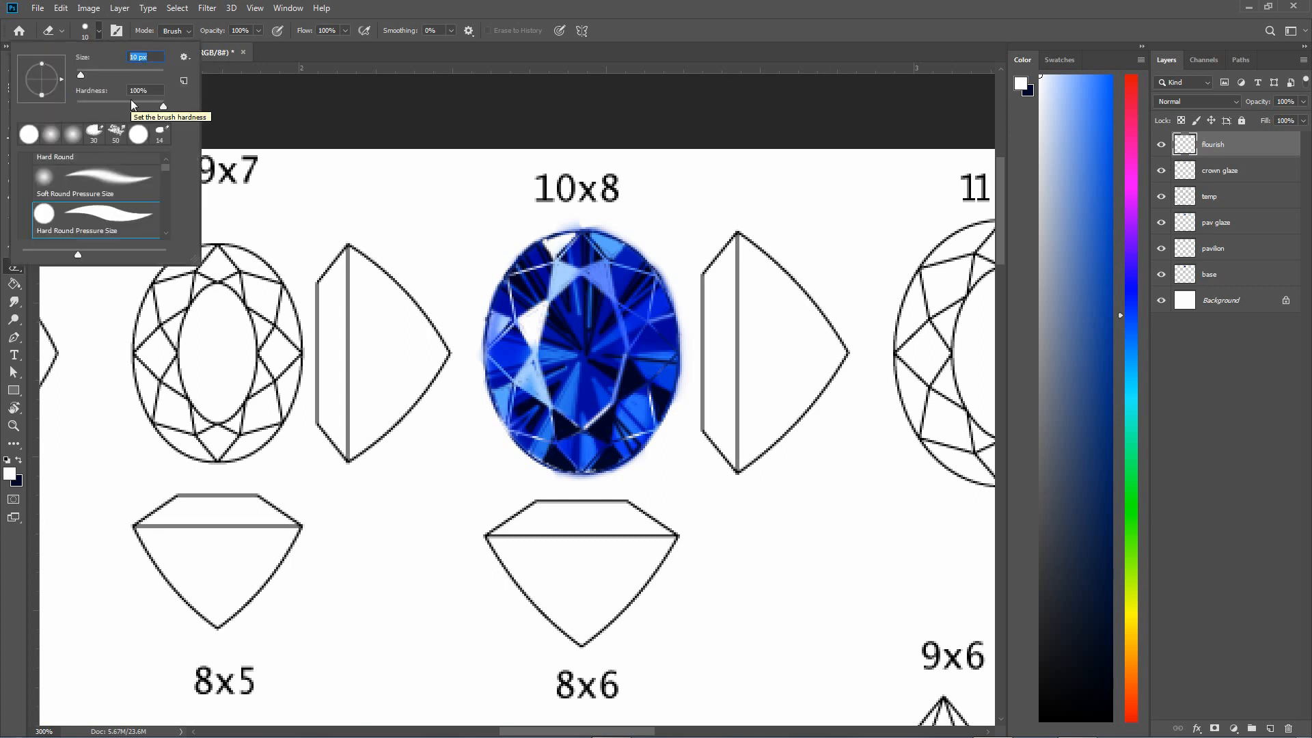
pyautogui.write('2')
pyautogui.press('Return')
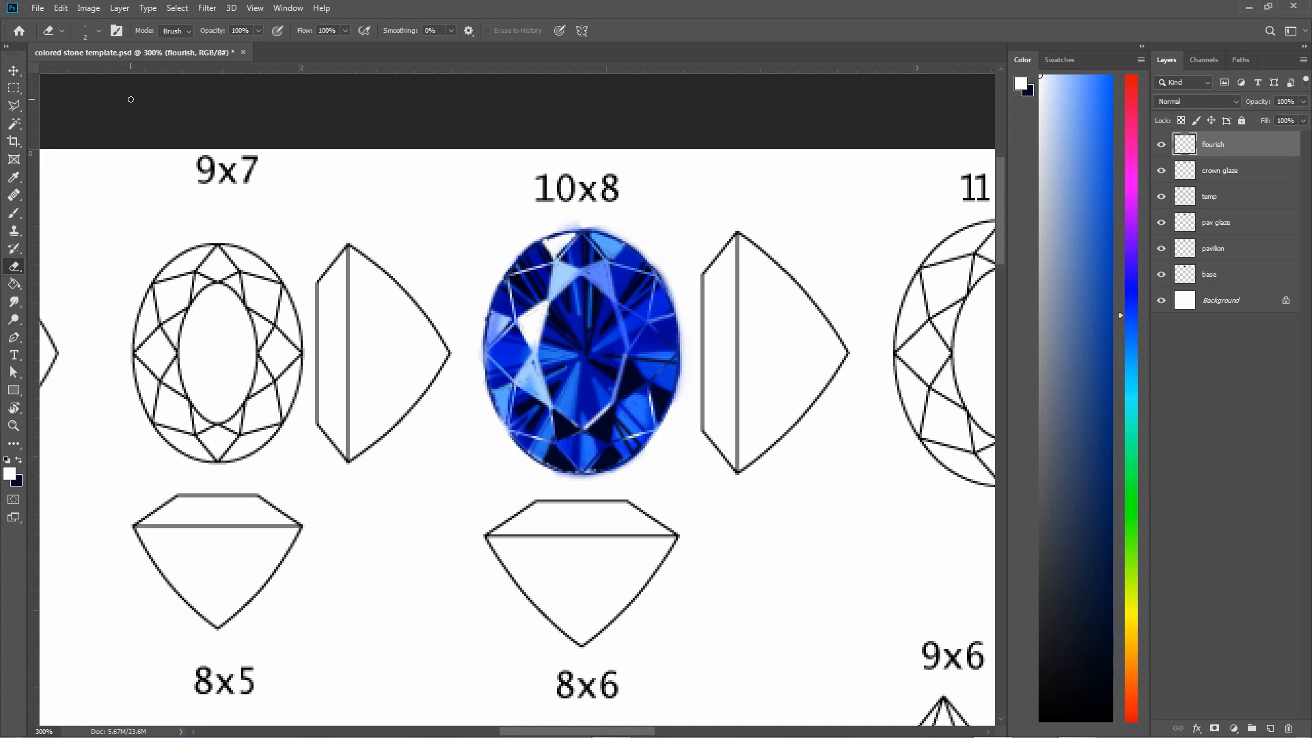
pyautogui.click(15, 214)
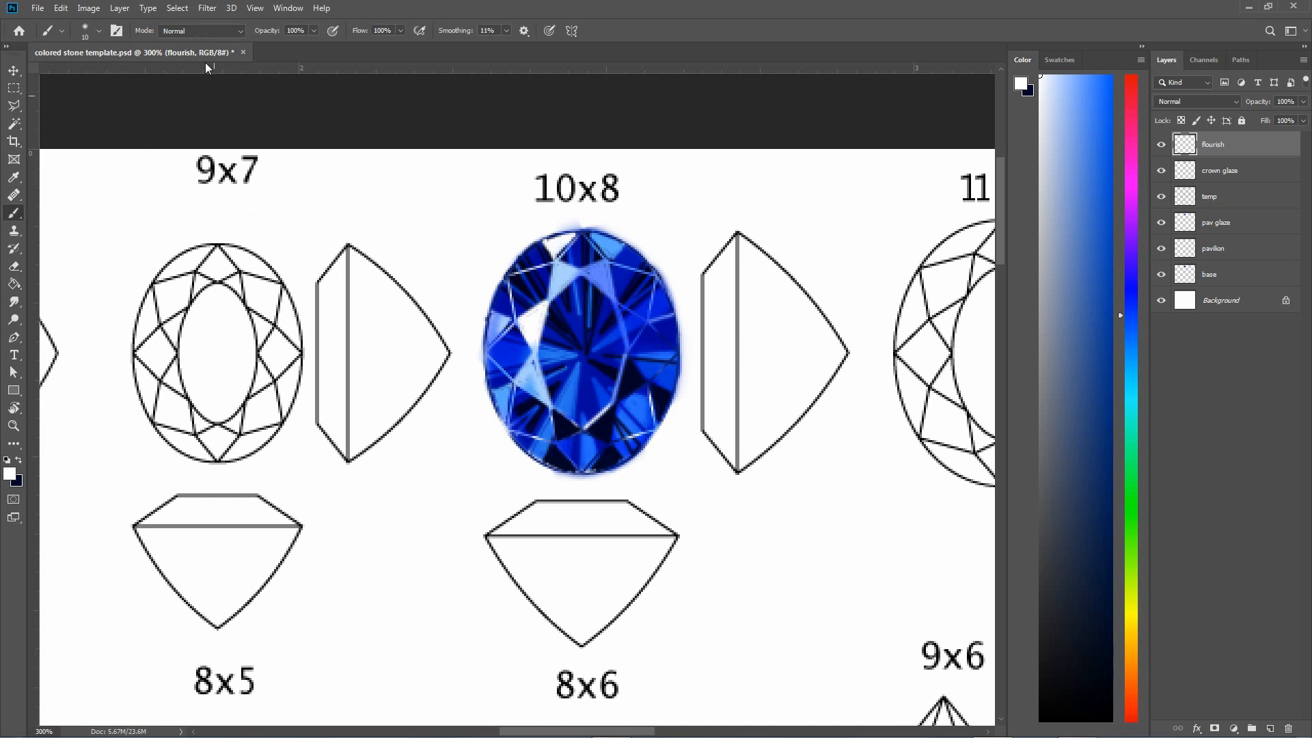
pyautogui.click(99, 31)
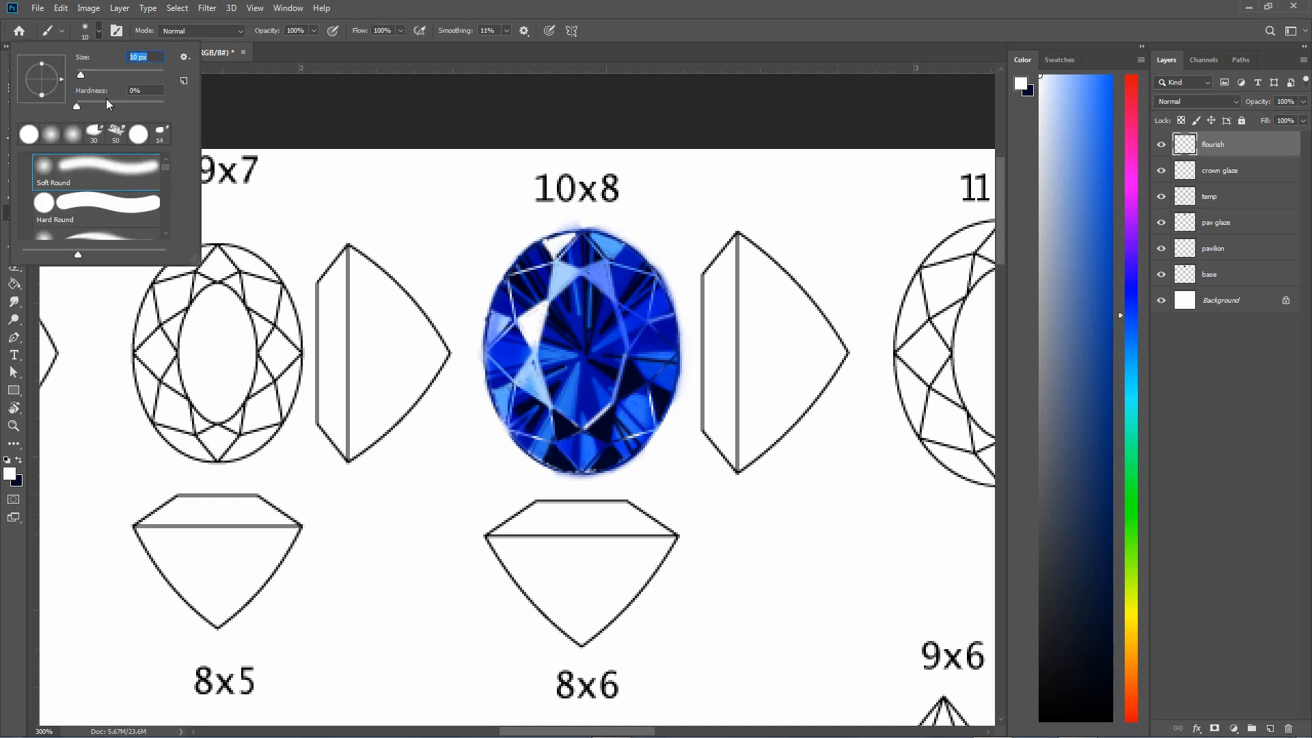
pyautogui.write('2')
pyautogui.press('Return')
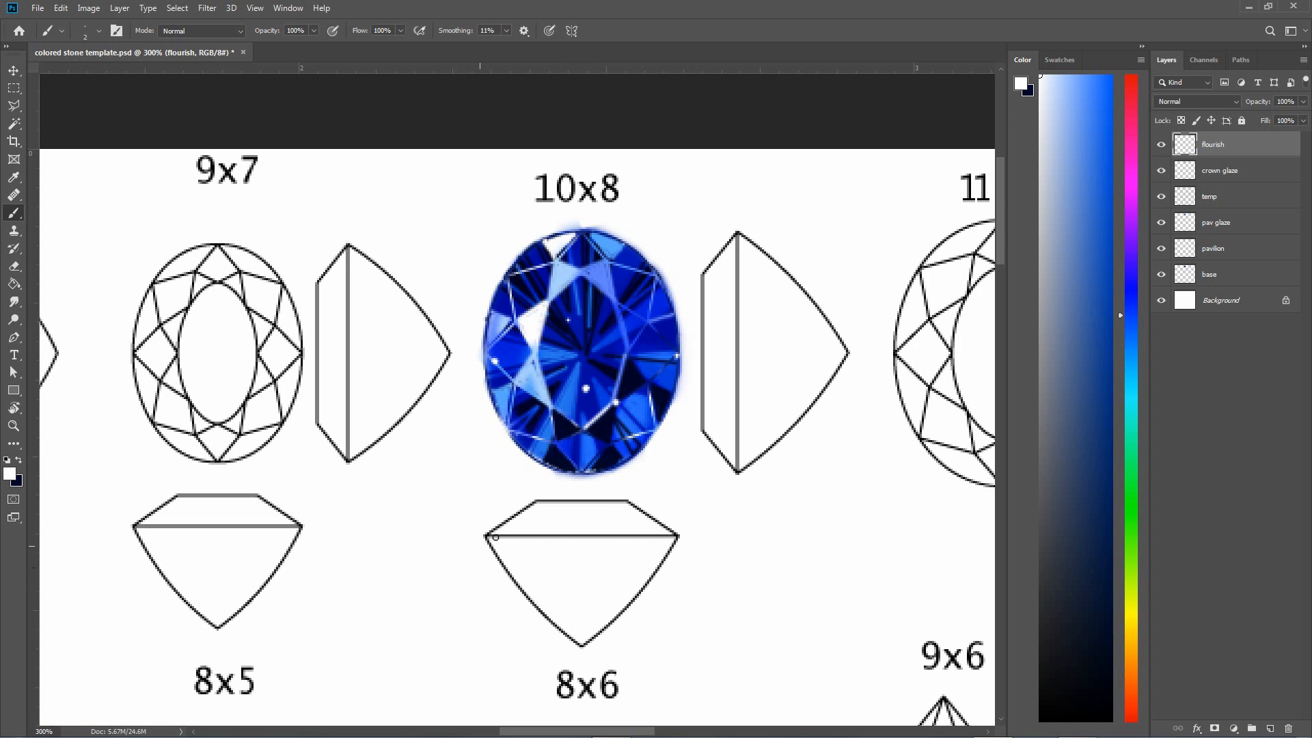
# Examine the finished blue oval at lower magnification, and then the 8x6 pear outline below it on the template
pyautogui.keyDown('alt'); pyautogui.click(601, 534); pyautogui.keyUp('alt')
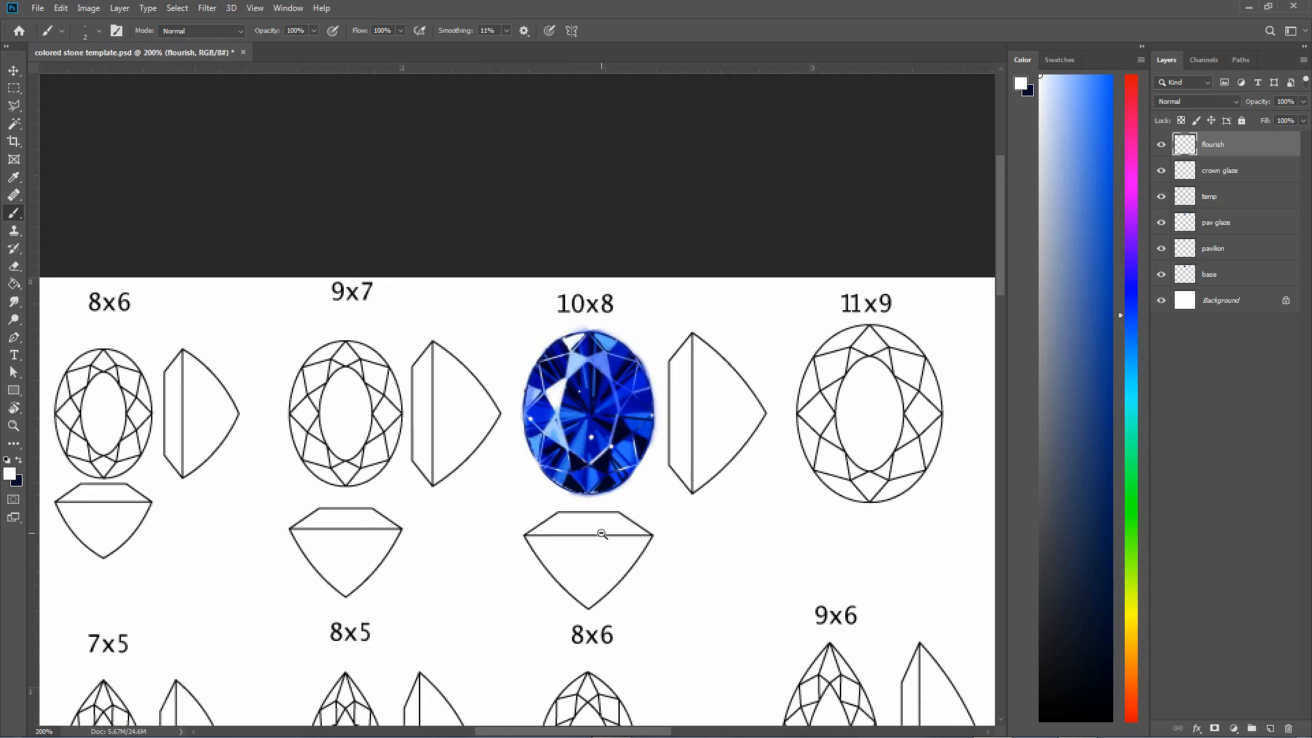
pyautogui.keyDown('alt'); pyautogui.click(599, 535); pyautogui.keyUp('alt')
pyautogui.moveTo(613, 584)
pyautogui.mouseDown()
pyautogui.moveTo(529, 389)
pyautogui.moveTo(579, 357)
pyautogui.mouseUp()
pyautogui.hotkey('ctrl', '-')
pyautogui.hotkey('ctrl', 'r')
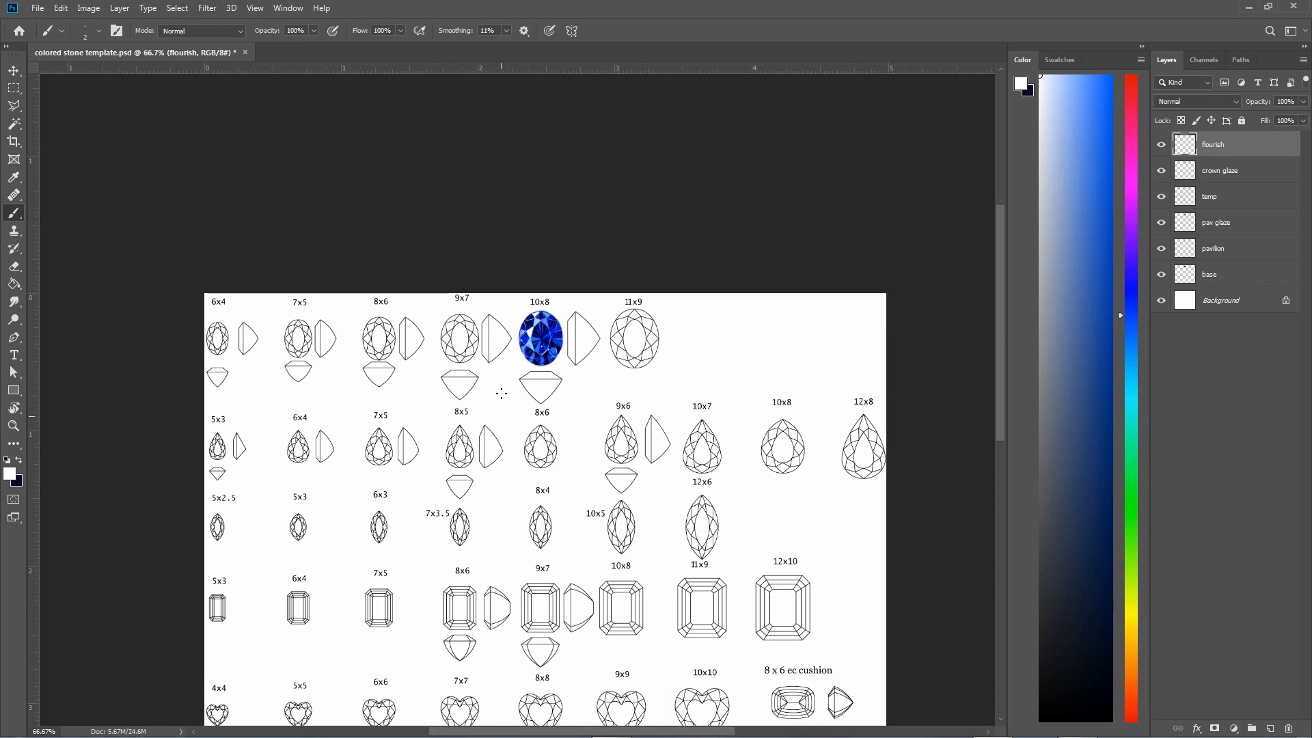
pyautogui.keyDown('ctrl'); pyautogui.click(550, 348); pyautogui.keyUp('ctrl')
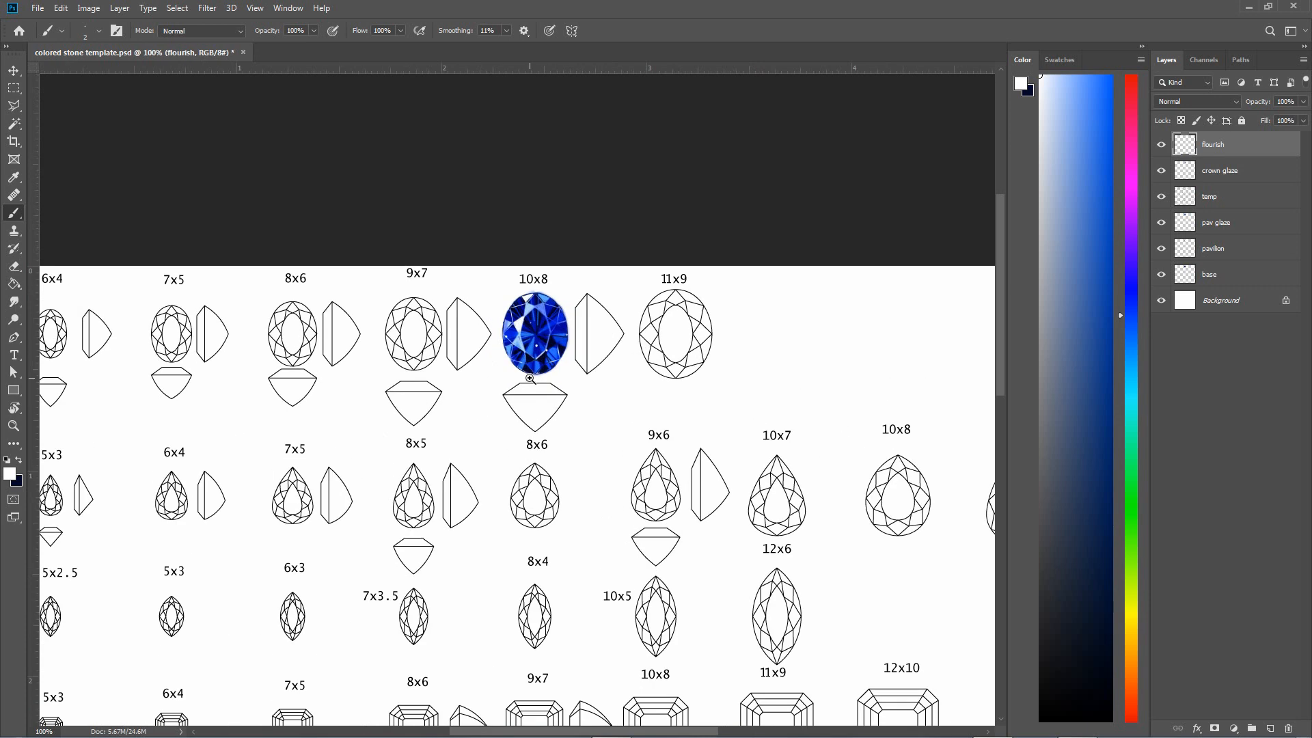
pyautogui.moveTo(534, 361); pyautogui.dragTo(707, 370)
pyautogui.keyDown('ctrl'); pyautogui.click(551, 378); pyautogui.keyUp('ctrl')
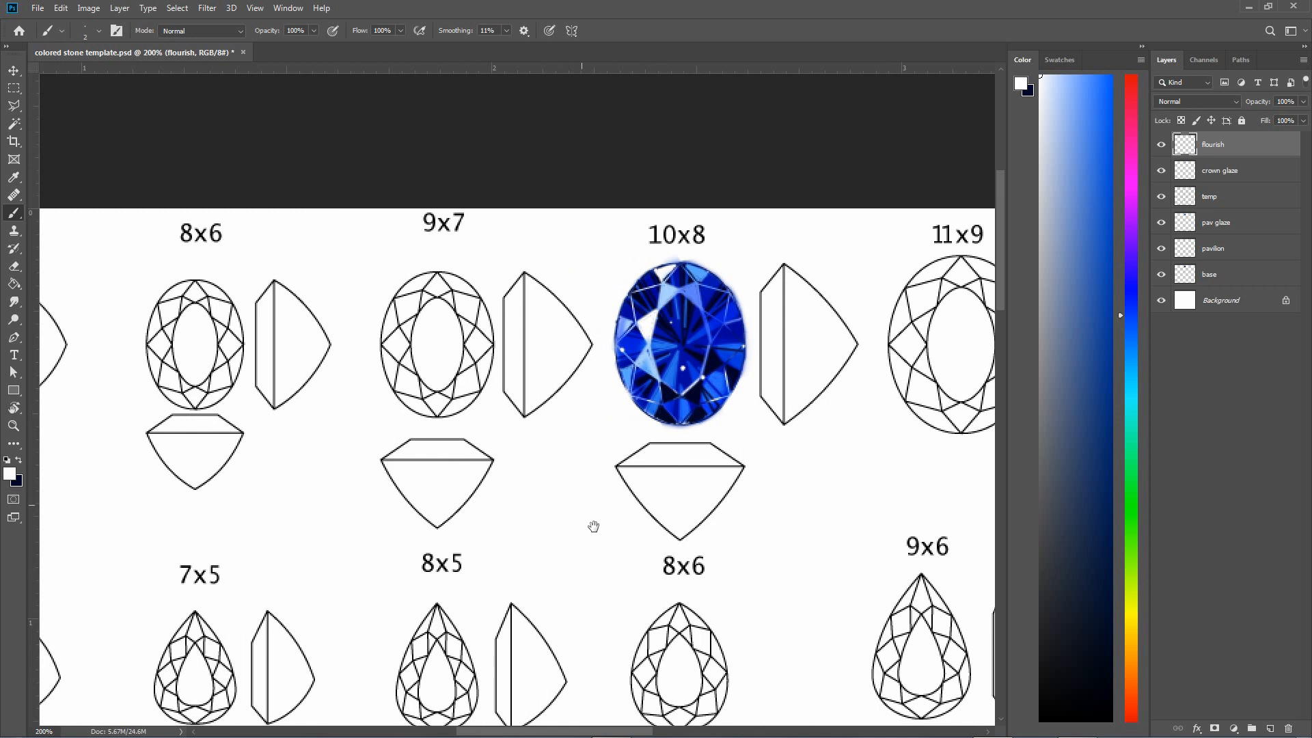
pyautogui.moveTo(593, 526); pyautogui.dragTo(489, 363)
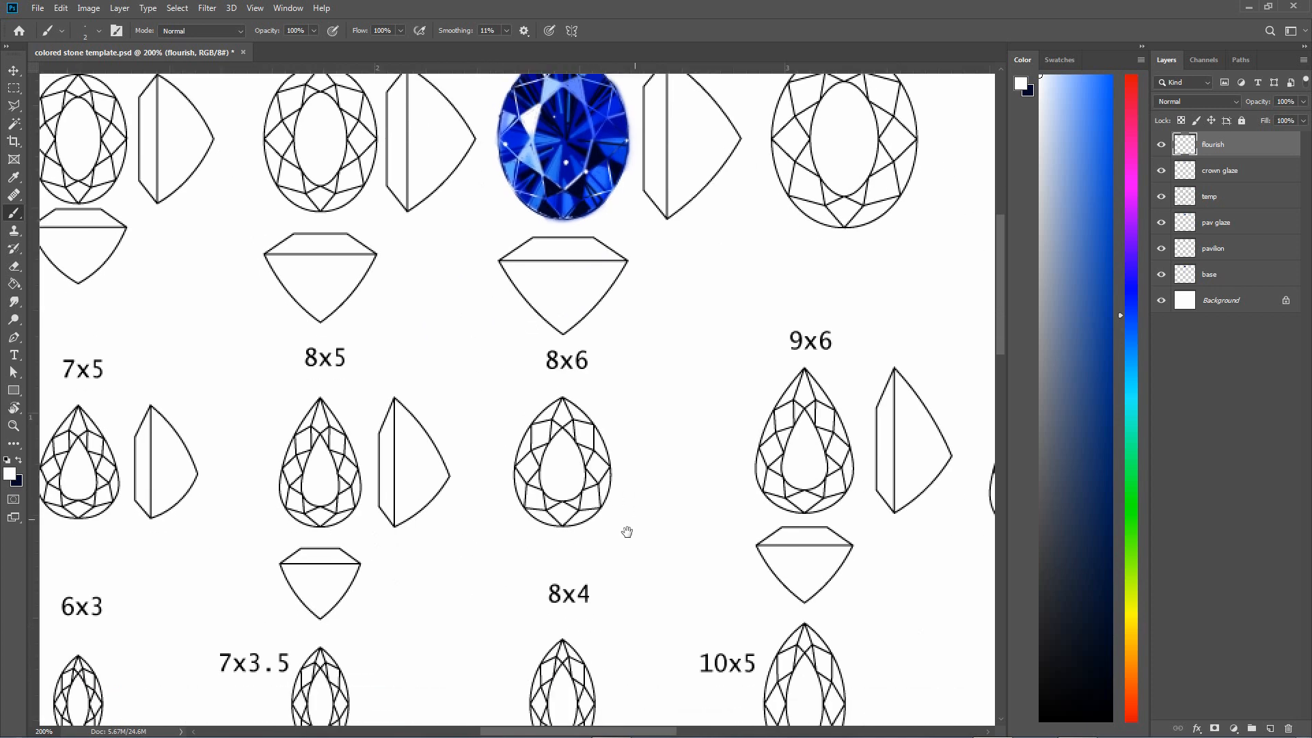
pyautogui.moveTo(627, 532); pyautogui.dragTo(522, 475)
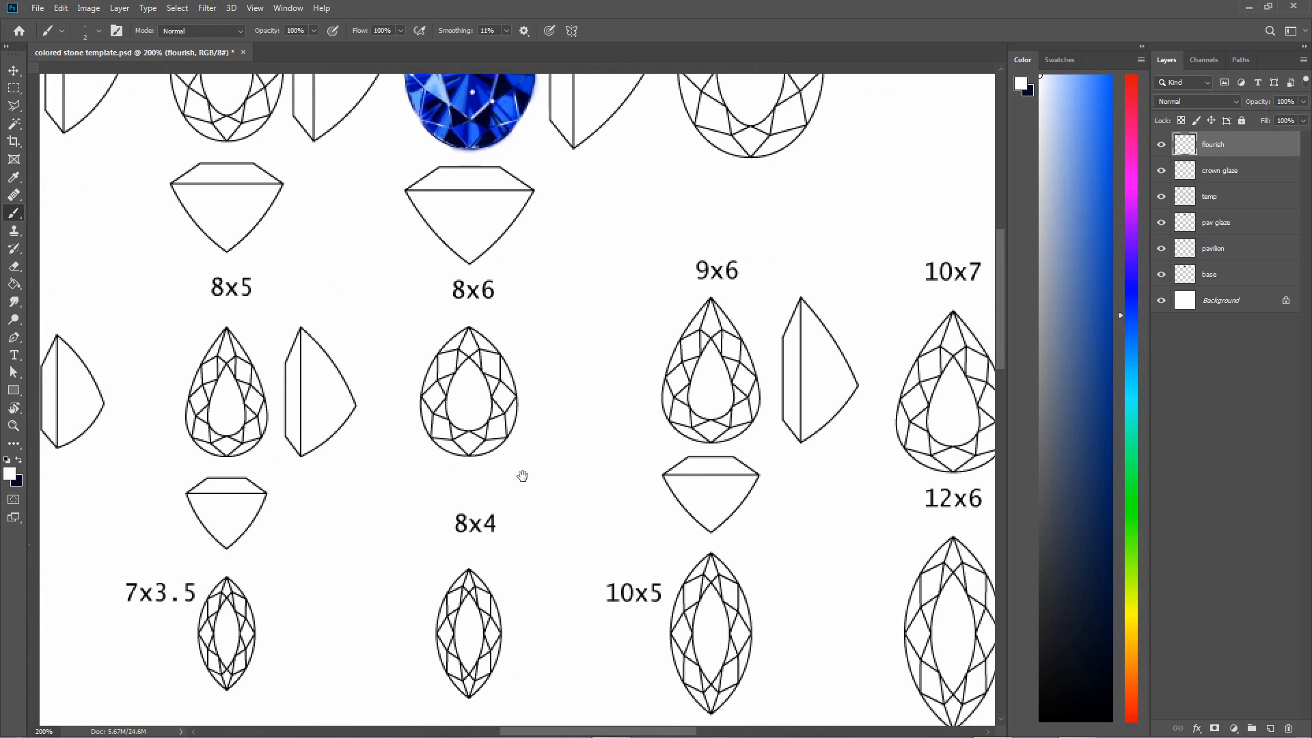
pyautogui.click(464, 408)
pyautogui.moveTo(486, 416); pyautogui.dragTo(483, 439)
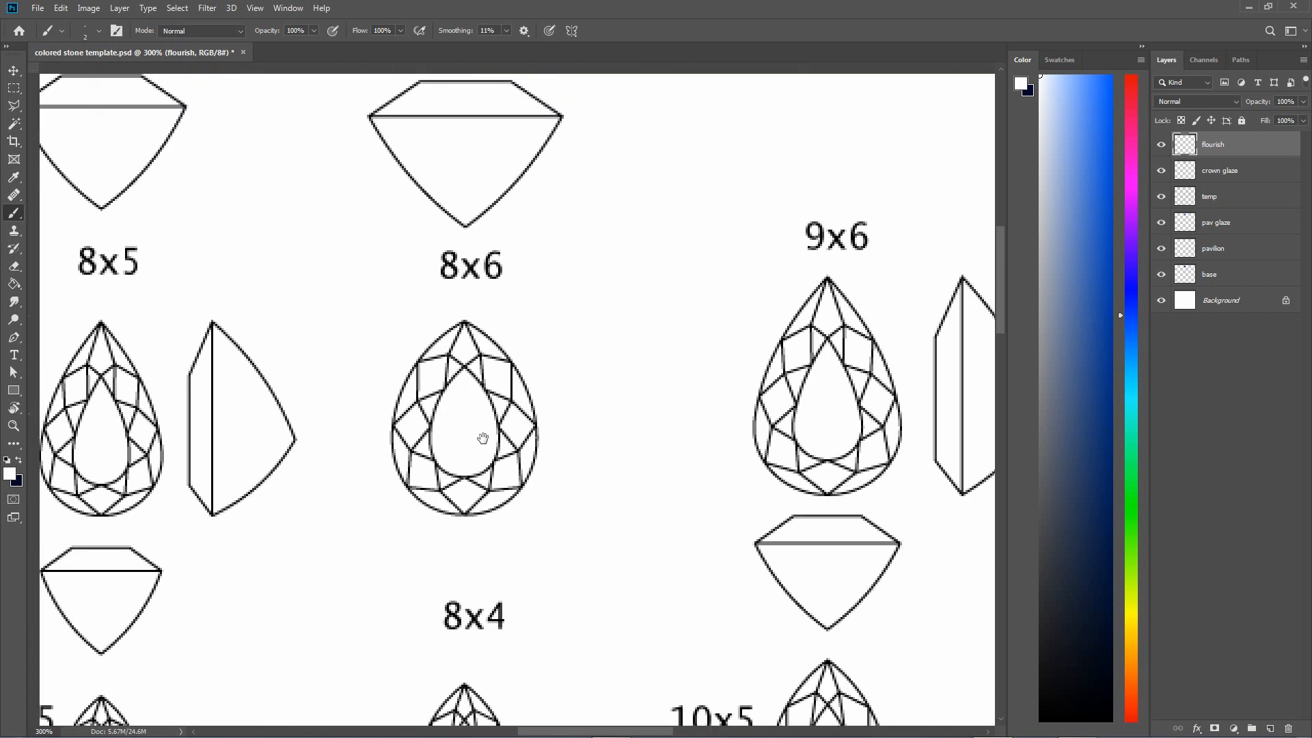
pyautogui.keyDown('alt'); pyautogui.click(483, 438); pyautogui.keyUp('alt')
pyautogui.keyDown('alt'); pyautogui.click(483, 439); pyautogui.keyUp('alt')
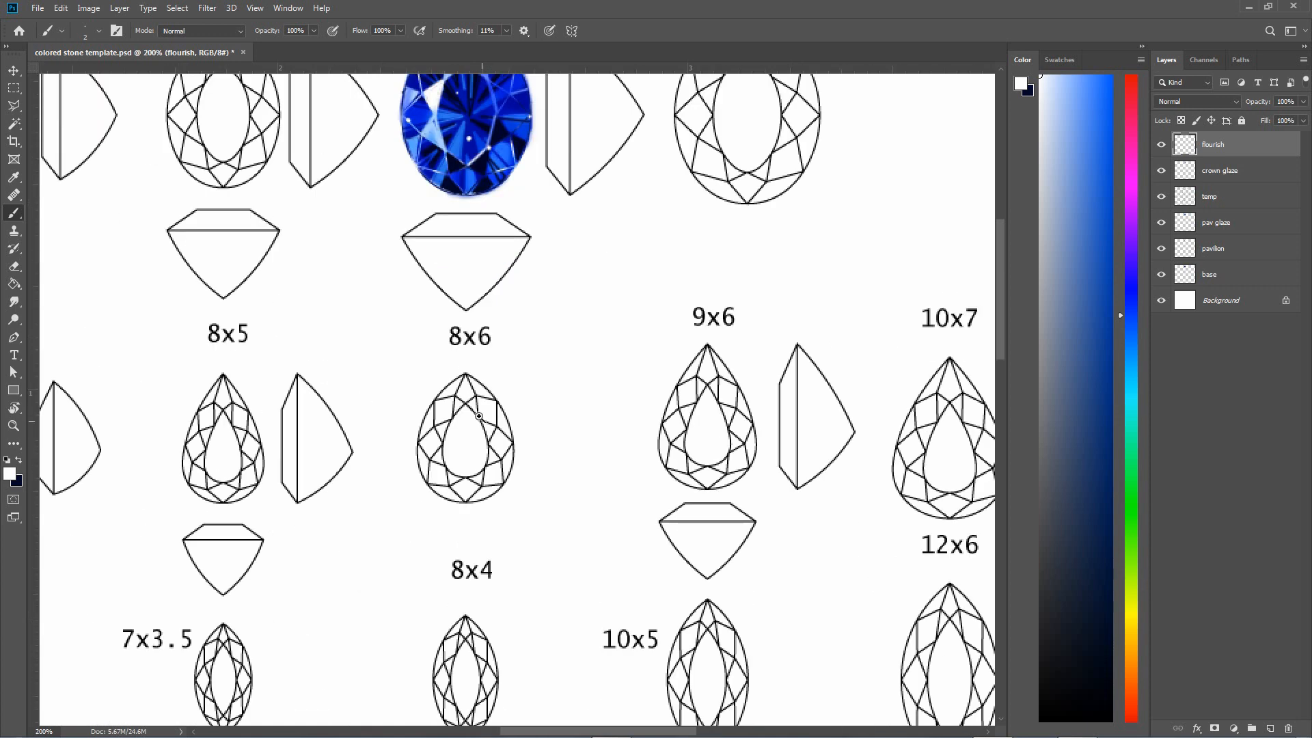
pyautogui.keyDown('ctrl'); pyautogui.click(488, 437); pyautogui.keyUp('ctrl')
pyautogui.moveTo(487, 435)
pyautogui.mouseDown()
pyautogui.moveTo(489, 422)
pyautogui.moveTo(492, 464)
pyautogui.mouseUp()
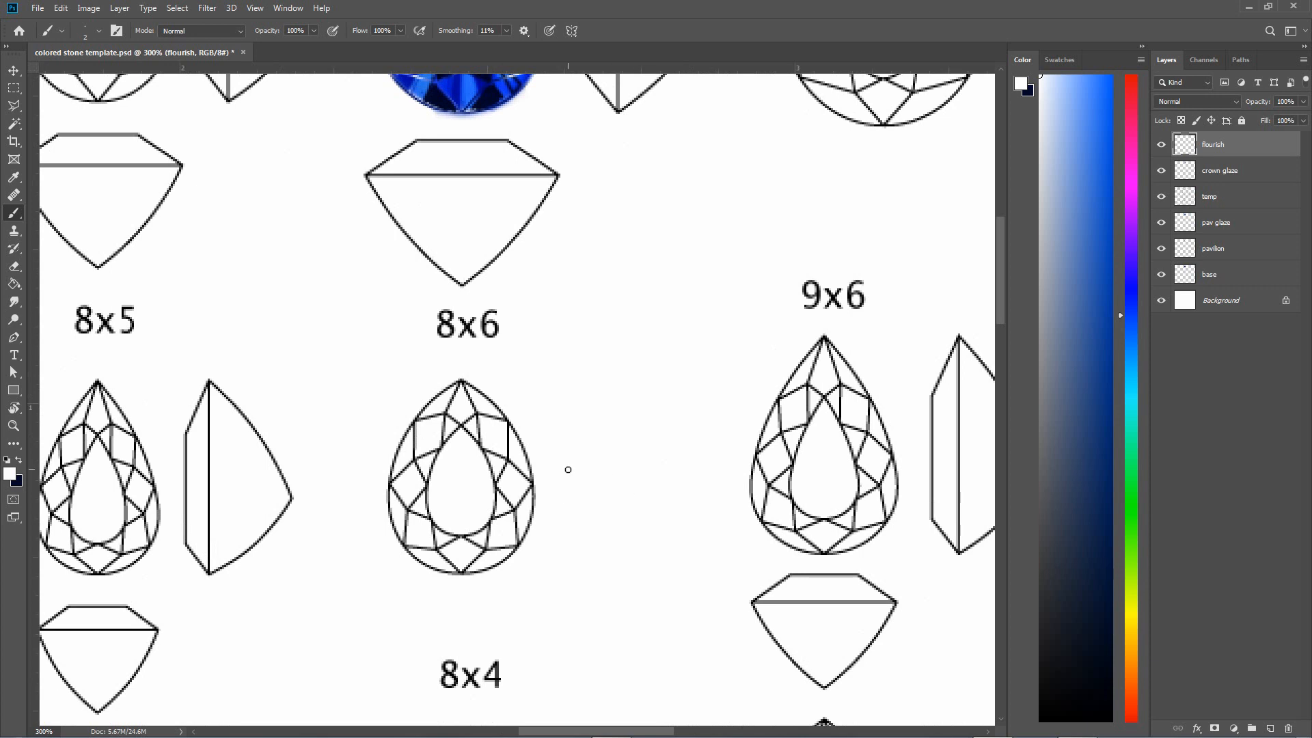
# On the temp layer, trace the table outline of the 8x6 pear in black with straight 2 px brush segments
pyautogui.click(1236, 200)
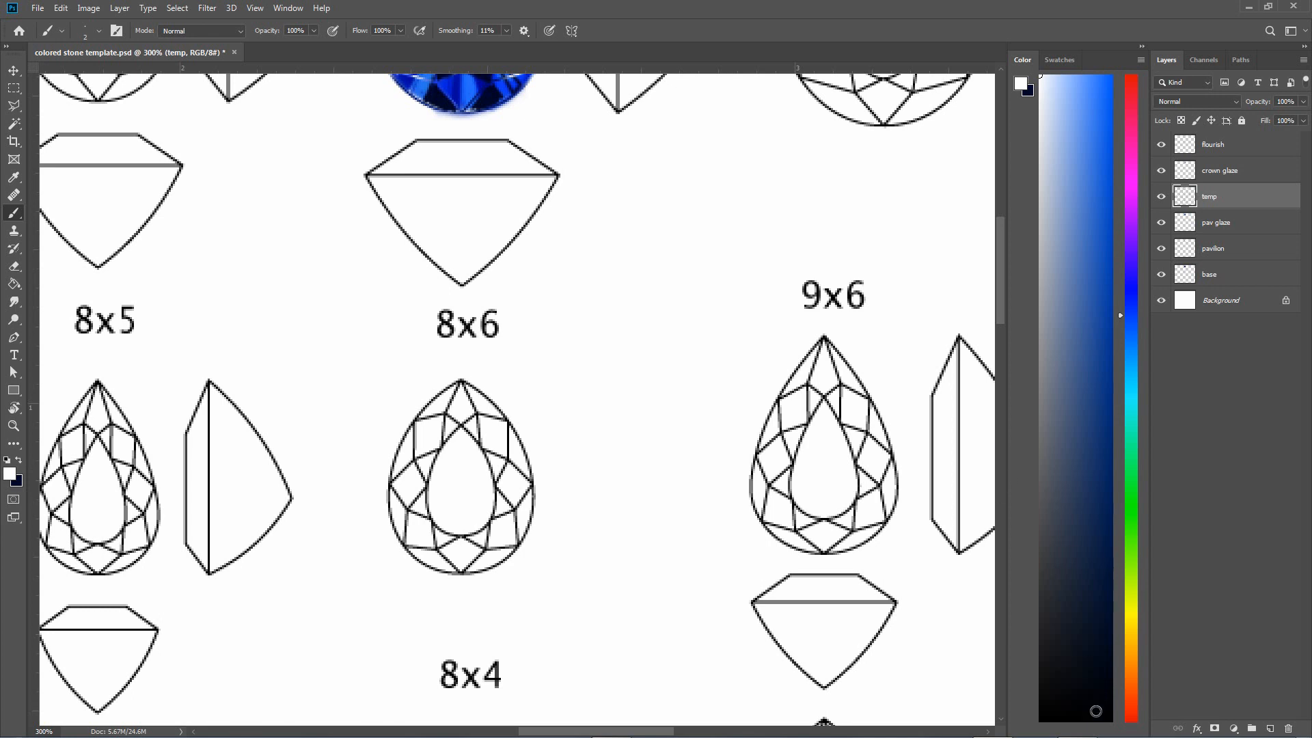
pyautogui.moveTo(1096, 711); pyautogui.dragTo(1102, 719)
pyautogui.moveTo(274, 516)
pyautogui.mouseDown()
pyautogui.moveTo(277, 501)
pyautogui.moveTo(290, 517)
pyautogui.mouseUp()
pyautogui.hotkey('ctrl', 'z')
pyautogui.keyDown('shift'); pyautogui.click(441, 445); pyautogui.keyUp('shift')
pyautogui.keyDown('shift'); pyautogui.click(460, 424); pyautogui.keyUp('shift')
pyautogui.keyDown('shift'); pyautogui.click(480, 445); pyautogui.keyUp('shift')
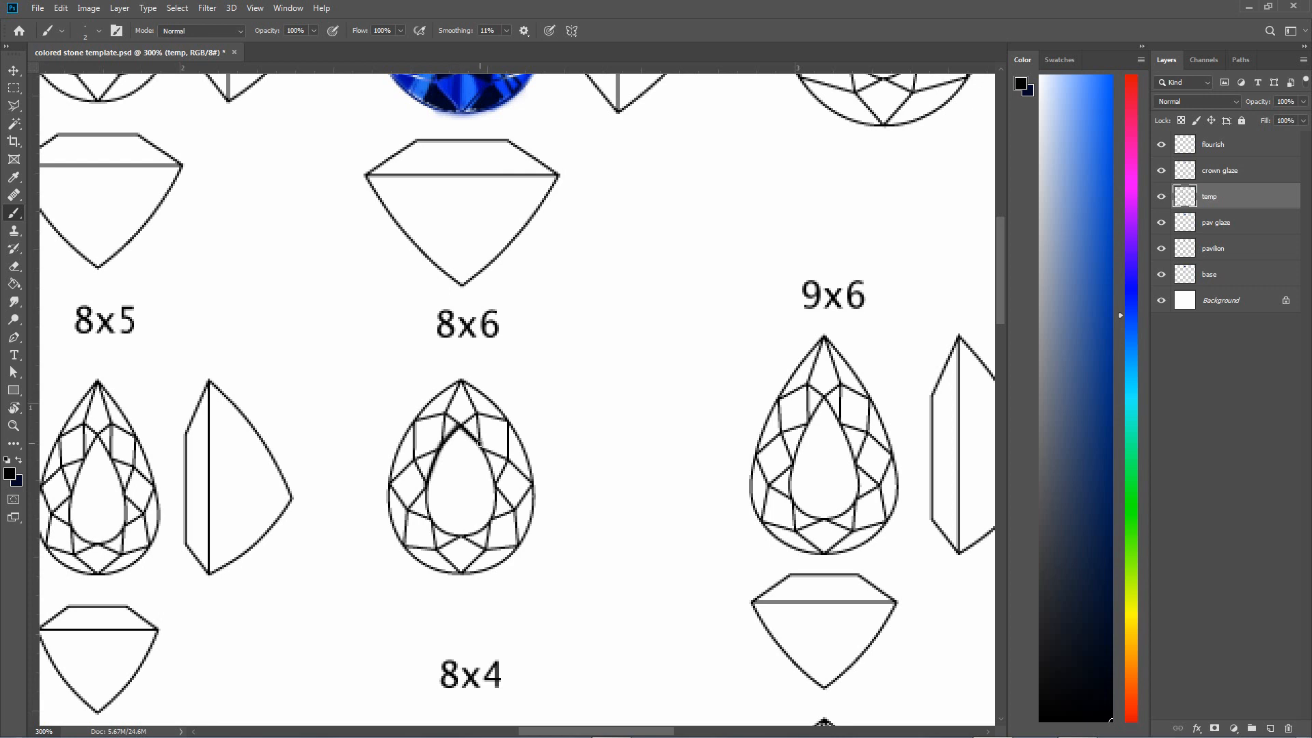
pyautogui.keyDown('shift'); pyautogui.click(494, 482); pyautogui.keyUp('shift')
pyautogui.keyDown('shift'); pyautogui.click(494, 520); pyautogui.keyUp('shift')
pyautogui.keyDown('shift'); pyautogui.click(464, 537); pyautogui.keyUp('shift')
pyautogui.keyDown('shift'); pyautogui.click(433, 521); pyautogui.keyUp('shift')
pyautogui.hotkey('ctrl', 'z')
pyautogui.keyDown('shift'); pyautogui.click(431, 520); pyautogui.keyUp('shift')
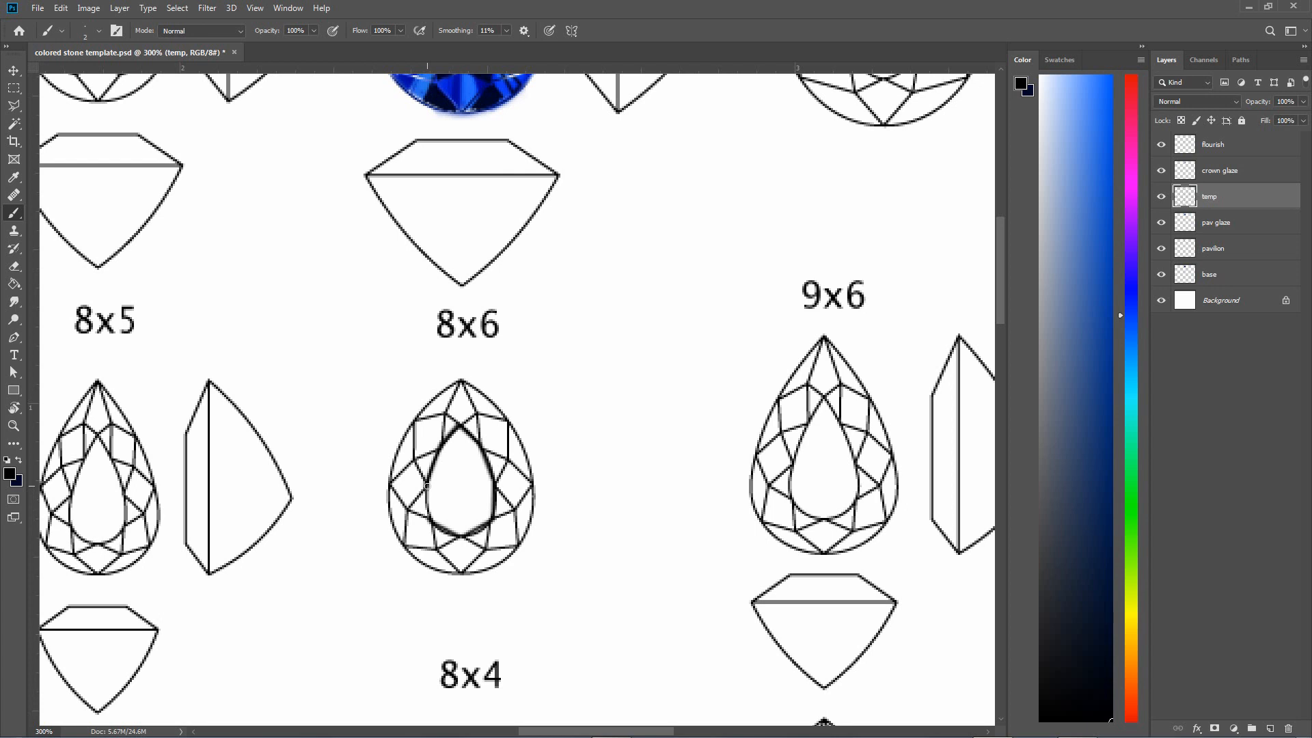
pyautogui.keyDown('shift'); pyautogui.click(427, 486); pyautogui.keyUp('shift')
# Trace the star facets around the 8x6 pear's table in black, along its upper sides and lower end
pyautogui.keyDown('shift'); pyautogui.click(414, 463); pyautogui.keyUp('shift')
pyautogui.keyDown('shift'); pyautogui.click(439, 447); pyautogui.keyUp('shift')
pyautogui.keyDown('shift'); pyautogui.click(443, 416); pyautogui.keyUp('shift')
pyautogui.keyDown('shift'); pyautogui.click(477, 418); pyautogui.keyUp('shift')
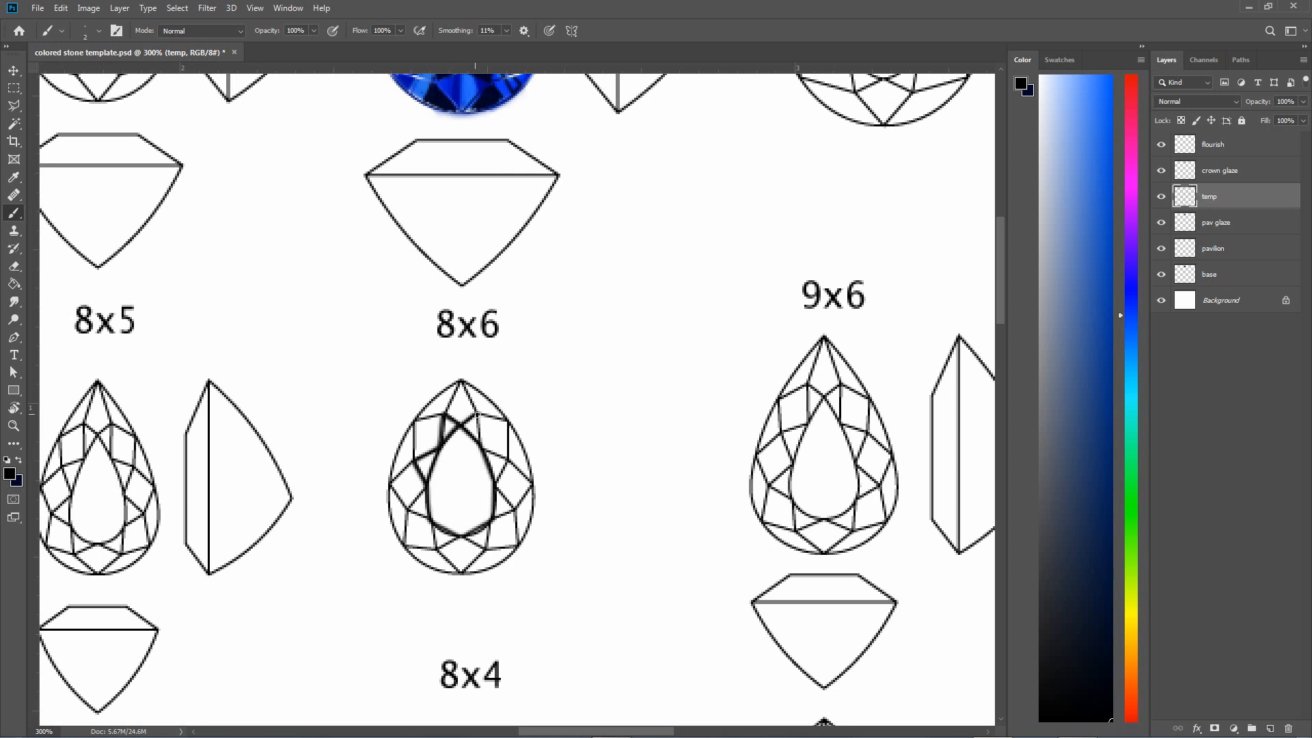
pyautogui.keyDown('shift'); pyautogui.click(481, 446); pyautogui.keyUp('shift')
pyautogui.keyDown('shift'); pyautogui.click(493, 470); pyautogui.keyUp('shift')
pyautogui.keyDown('shift'); pyautogui.click(496, 484); pyautogui.keyUp('shift')
pyautogui.keyDown('shift'); pyautogui.click(437, 550); pyautogui.keyUp('shift')
pyautogui.keyDown('shift'); pyautogui.click(461, 535); pyautogui.keyUp('shift')
pyautogui.keyDown('shift'); pyautogui.click(489, 530); pyautogui.keyUp('shift')
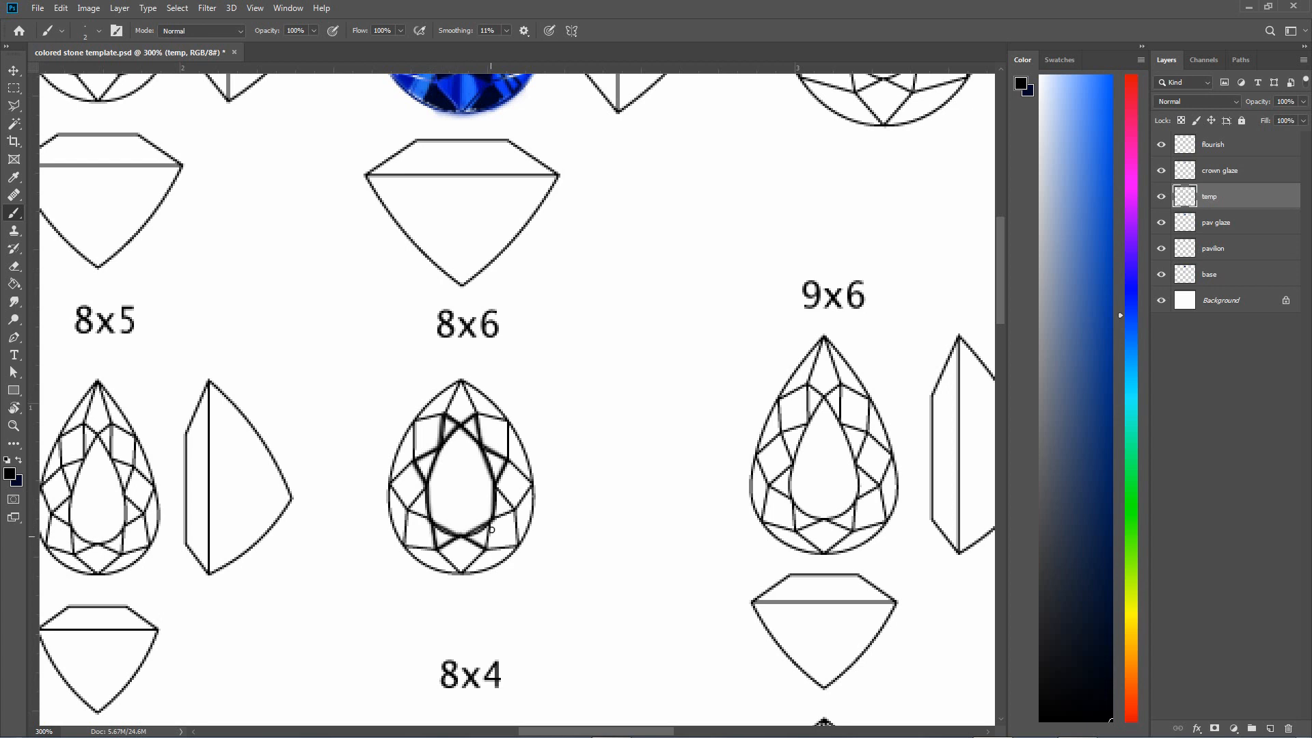
pyautogui.keyDown('shift'); pyautogui.click(486, 550); pyautogui.keyUp('shift')
# Trace the remaining black crown facet lines of the 8x6 pear out to its girdle, undoing the misplaced segment
pyautogui.moveTo(505, 438); pyautogui.dragTo(507, 462)
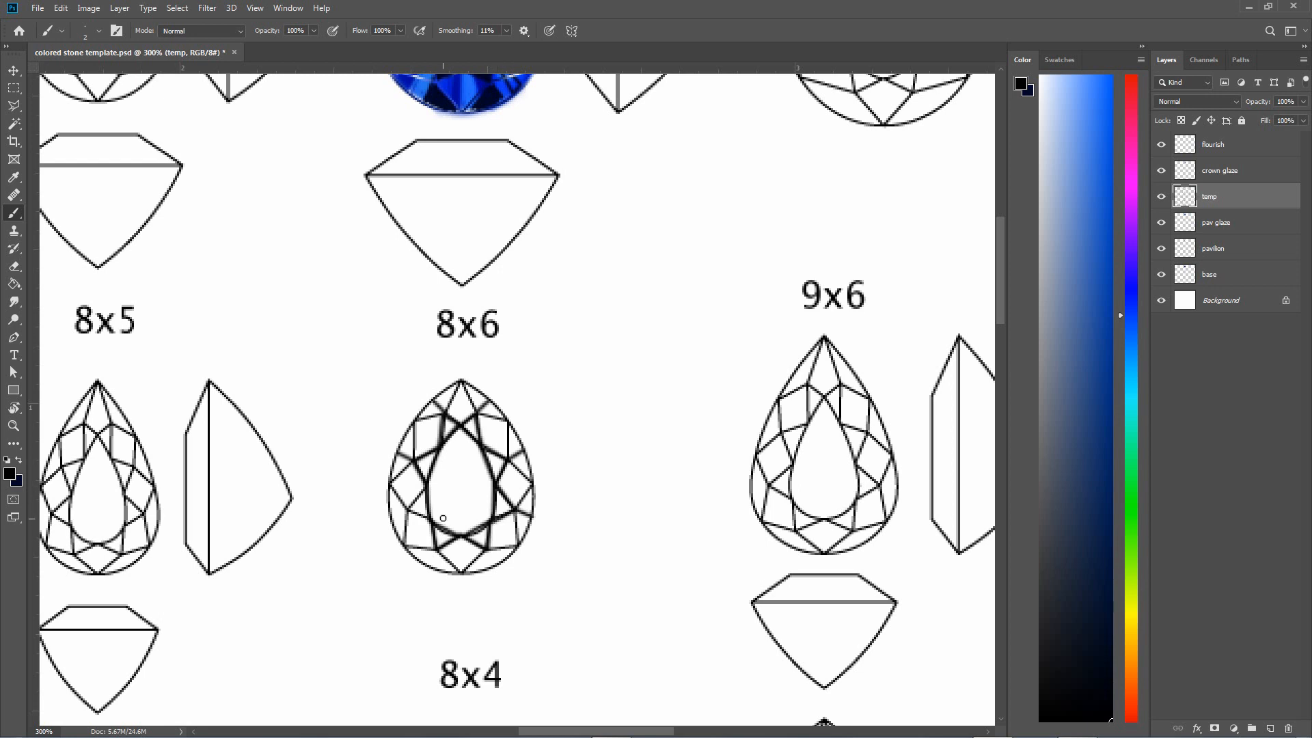
pyautogui.keyDown('shift'); pyautogui.click(428, 525); pyautogui.keyUp('shift')
pyautogui.hotkey('ctrl', 'z')
pyautogui.moveTo(426, 486); pyautogui.dragTo(403, 513)
pyautogui.moveTo(433, 547)
pyautogui.mouseDown()
pyautogui.moveTo(432, 565)
pyautogui.moveTo(498, 570)
pyautogui.mouseUp()
pyautogui.moveTo(392, 516); pyautogui.dragTo(402, 518)
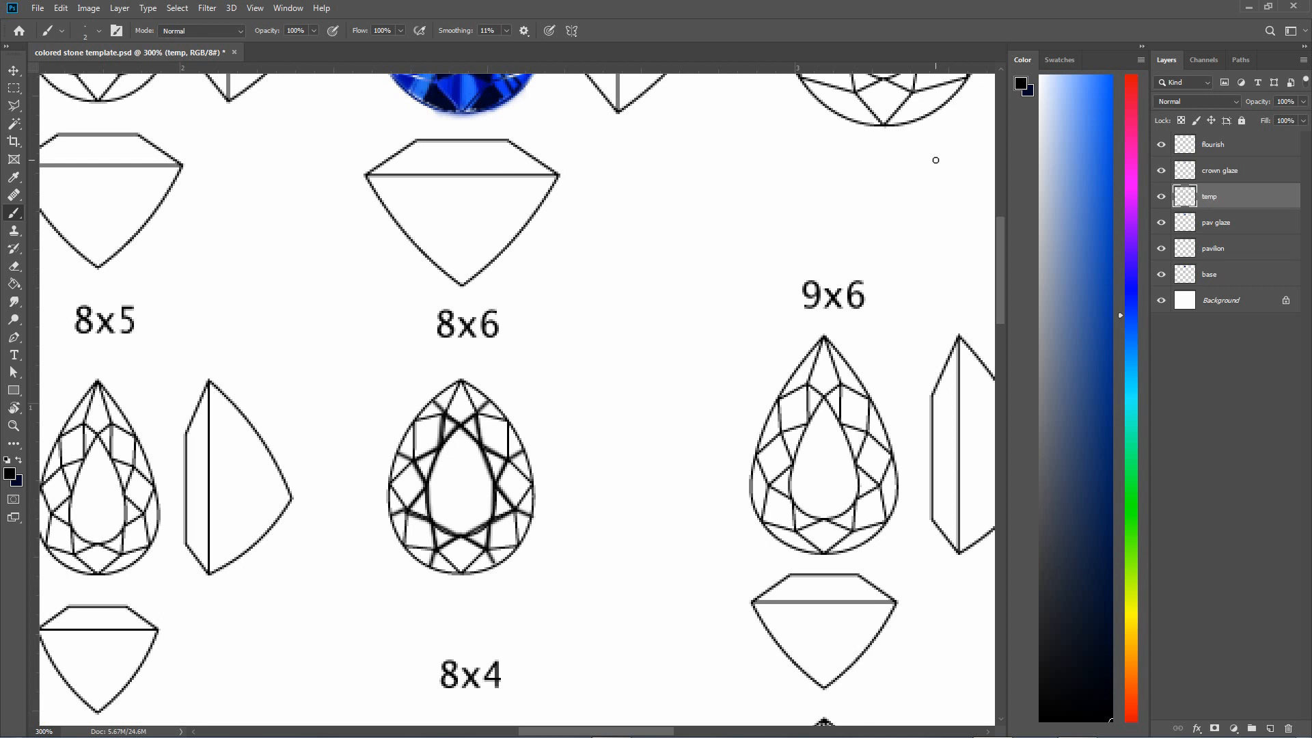
# On the base layer, fill the 8x6 pear with crimson using a 15 px soft round brush
pyautogui.click(1135, 116)
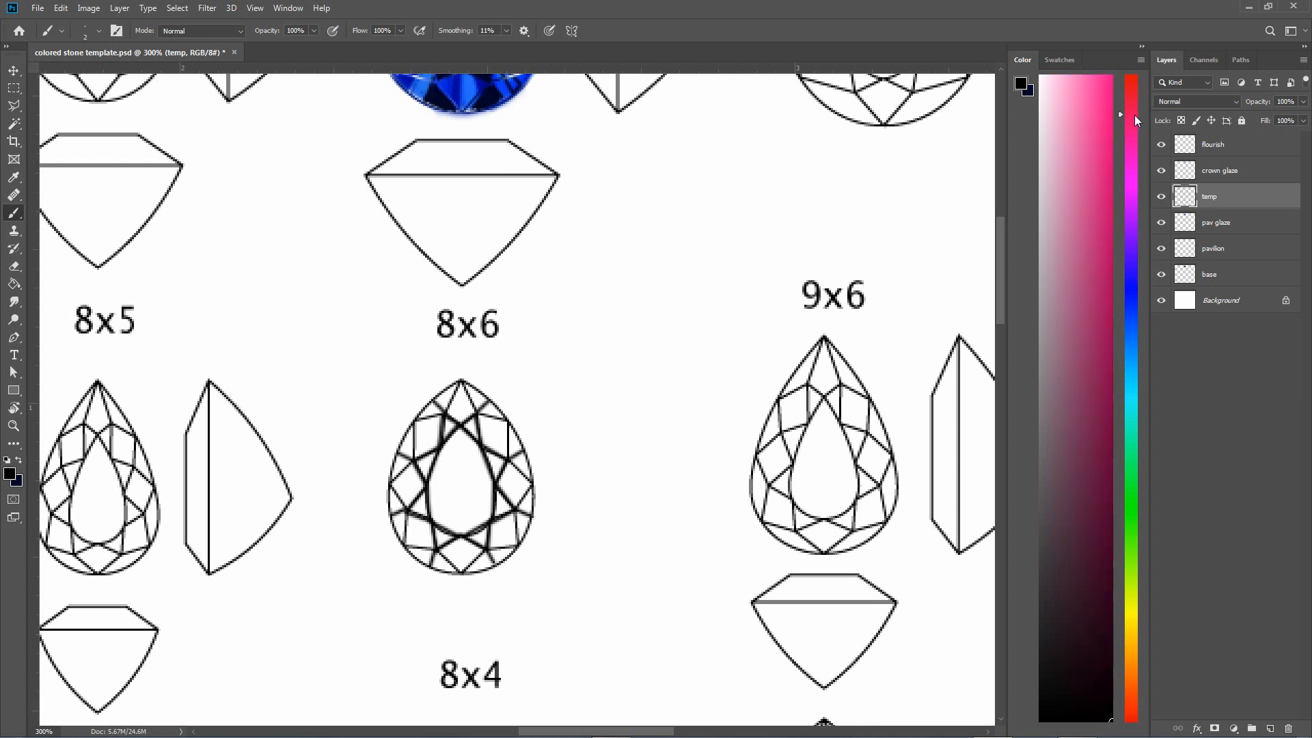
pyautogui.moveTo(1091, 345); pyautogui.dragTo(1118, 272)
pyautogui.click(1235, 280)
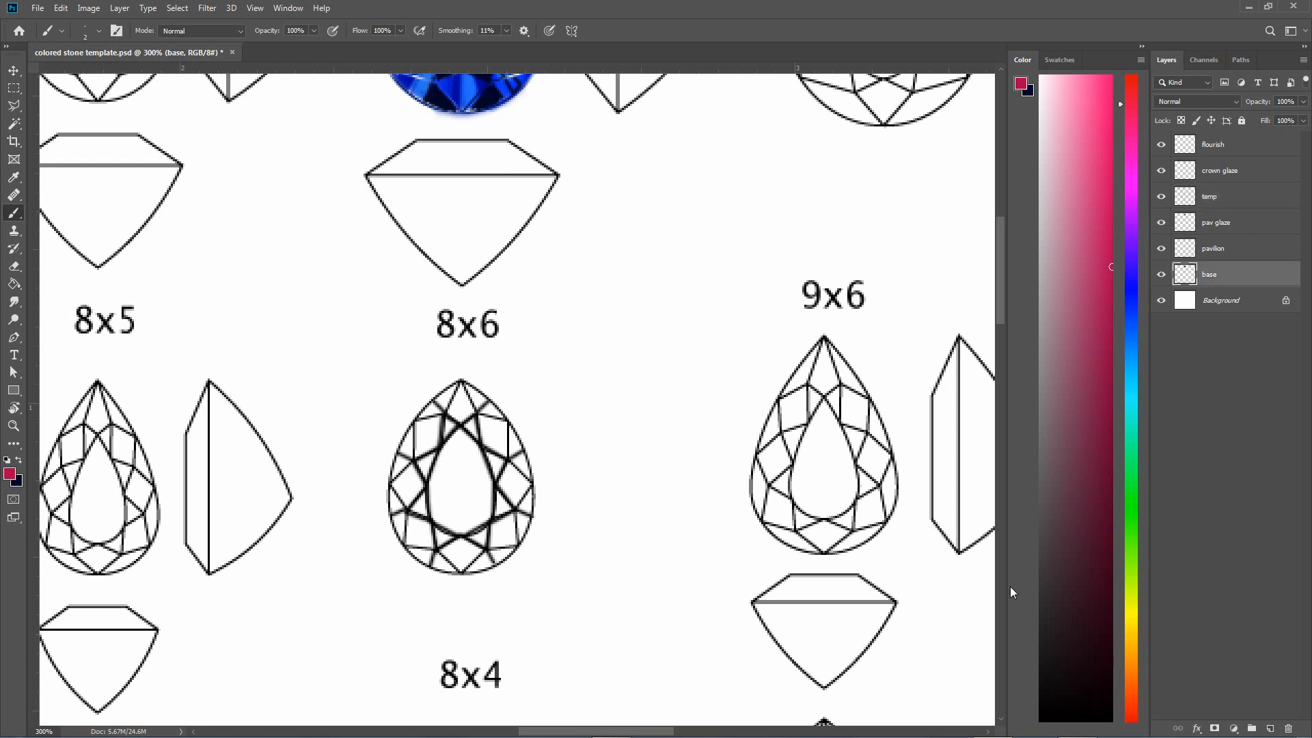
pyautogui.click(98, 31)
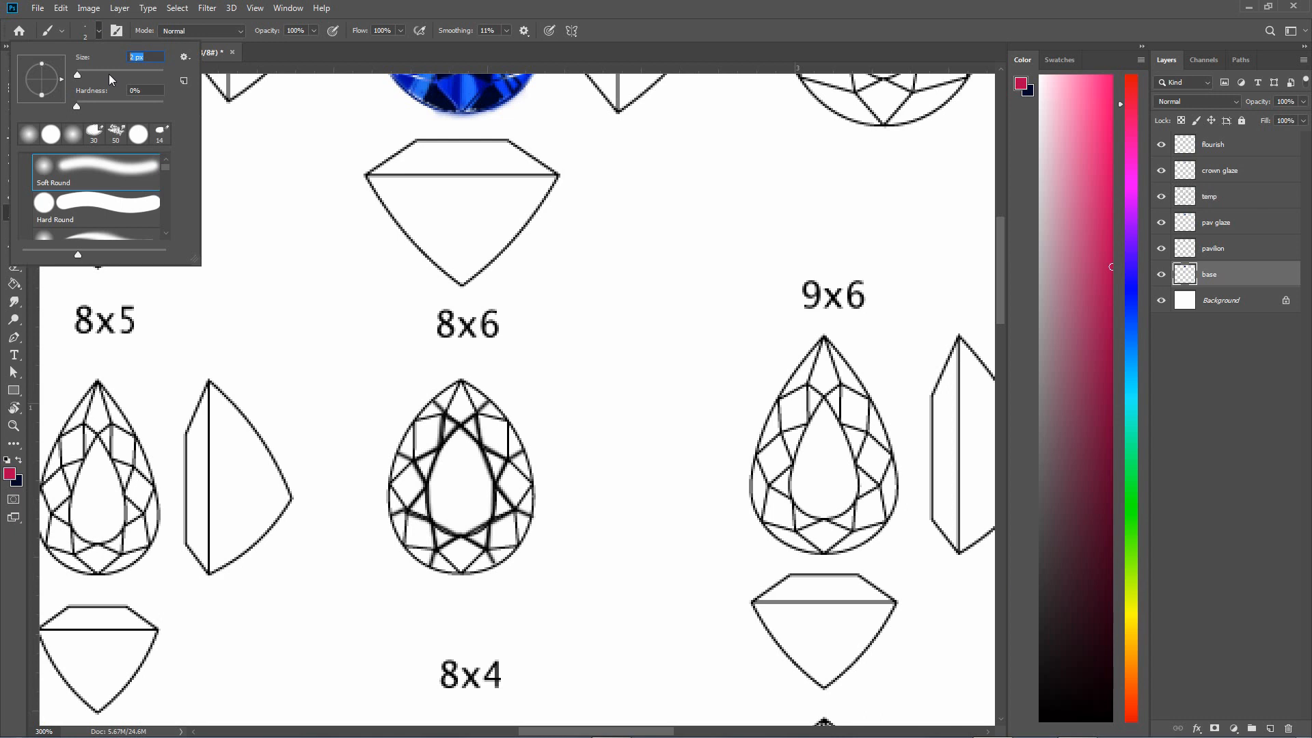
pyautogui.write('25')
pyautogui.press('Return')
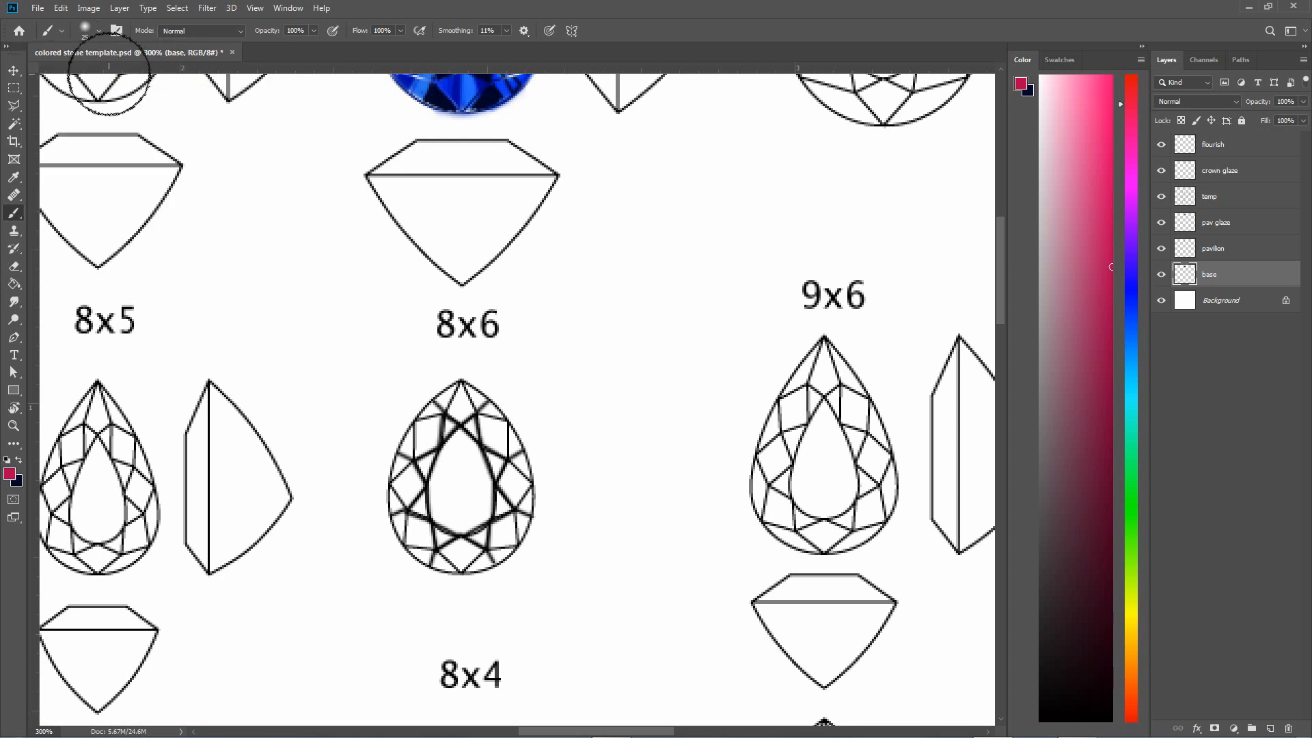
pyautogui.click(98, 31)
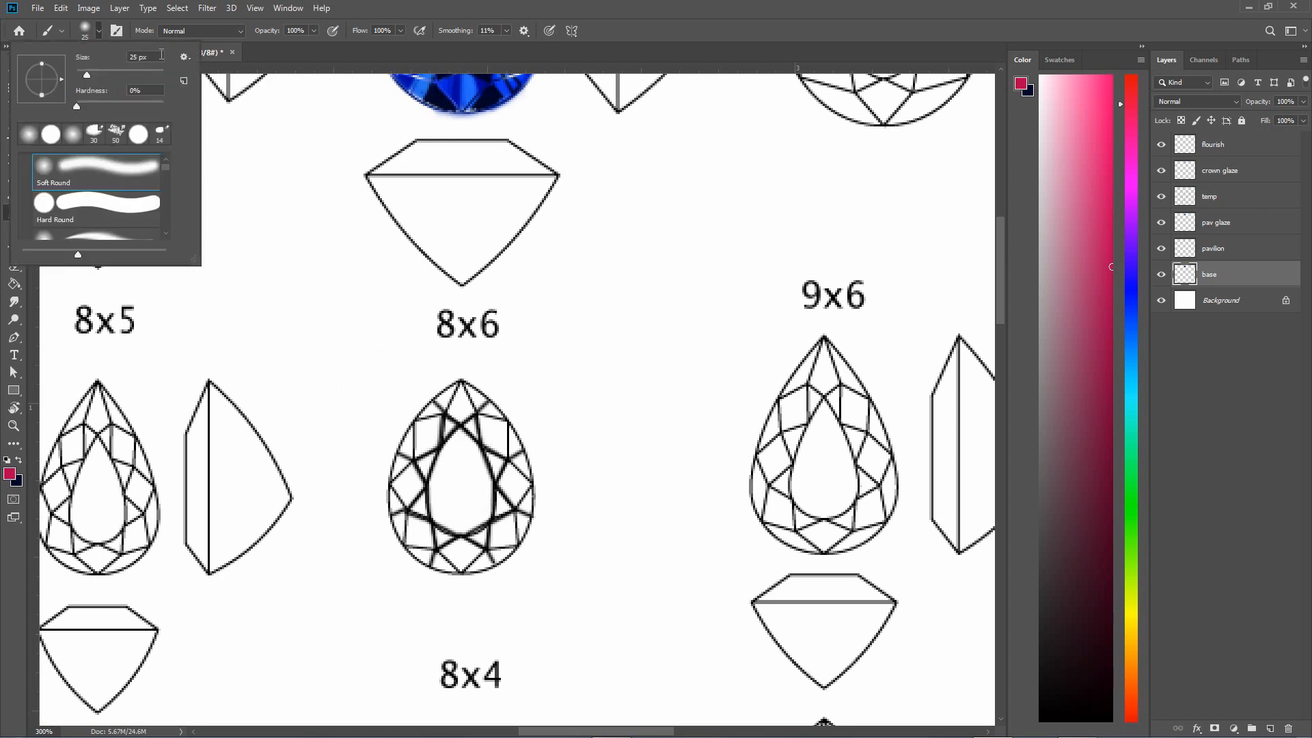
pyautogui.moveTo(92, 77); pyautogui.dragTo(83, 77)
pyautogui.press('Return')
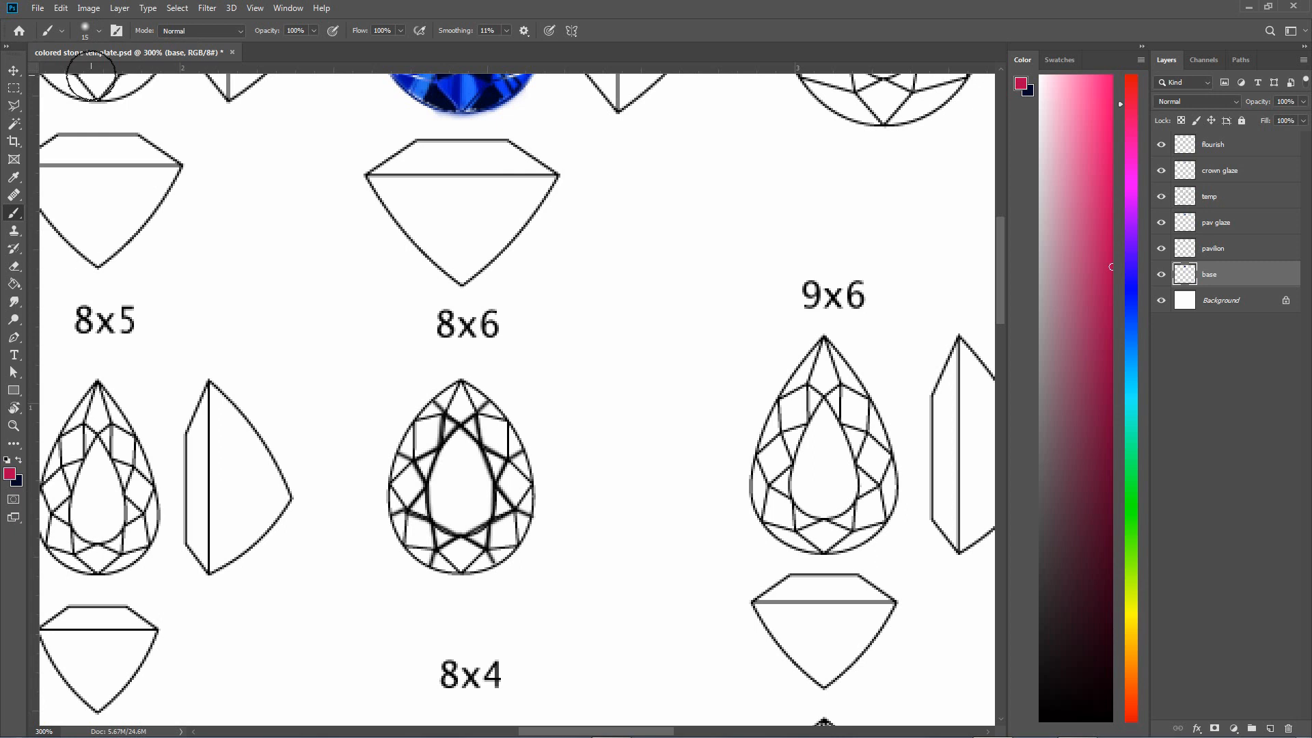
pyautogui.moveTo(472, 456)
pyautogui.mouseDown()
pyautogui.moveTo(467, 508)
pyautogui.moveTo(443, 518)
pyautogui.moveTo(456, 498)
pyautogui.moveTo(435, 528)
pyautogui.moveTo(410, 486)
pyautogui.moveTo(456, 517)
pyautogui.moveTo(427, 512)
pyautogui.moveTo(456, 551)
pyautogui.moveTo(441, 548)
pyautogui.moveTo(475, 548)
pyautogui.moveTo(486, 510)
pyautogui.moveTo(475, 541)
pyautogui.moveTo(499, 528)
pyautogui.moveTo(477, 553)
pyautogui.moveTo(506, 538)
pyautogui.moveTo(478, 559)
pyautogui.moveTo(518, 503)
pyautogui.moveTo(505, 494)
pyautogui.moveTo(491, 532)
pyautogui.moveTo(506, 469)
pyautogui.moveTo(517, 503)
pyautogui.moveTo(512, 462)
pyautogui.moveTo(509, 537)
pyautogui.moveTo(483, 427)
pyautogui.moveTo(511, 462)
pyautogui.moveTo(456, 402)
pyautogui.moveTo(472, 403)
pyautogui.moveTo(481, 423)
pyautogui.moveTo(460, 402)
pyautogui.moveTo(438, 450)
pyautogui.moveTo(415, 459)
pyautogui.moveTo(434, 431)
pyautogui.moveTo(416, 462)
pyautogui.moveTo(440, 417)
pyautogui.moveTo(417, 454)
pyautogui.moveTo(450, 412)
pyautogui.moveTo(414, 481)
pyautogui.moveTo(444, 431)
pyautogui.moveTo(415, 454)
pyautogui.moveTo(423, 442)
pyautogui.moveTo(417, 524)
pyautogui.moveTo(407, 498)
pyautogui.moveTo(417, 537)
pyautogui.moveTo(408, 506)
pyautogui.moveTo(427, 545)
pyautogui.moveTo(446, 551)
pyautogui.moveTo(423, 544)
pyautogui.moveTo(442, 553)
pyautogui.moveTo(412, 512)
pyautogui.moveTo(406, 477)
pyautogui.moveTo(447, 410)
pyautogui.moveTo(471, 400)
pyautogui.moveTo(503, 450)
pyautogui.moveTo(489, 448)
pyautogui.moveTo(472, 552)
pyautogui.moveTo(455, 562)
pyautogui.moveTo(507, 530)
pyautogui.moveTo(506, 465)
pyautogui.moveTo(484, 412)
pyautogui.moveTo(460, 407)
pyautogui.moveTo(423, 447)
pyautogui.moveTo(418, 479)
pyautogui.moveTo(440, 520)
pyautogui.mouseUp()
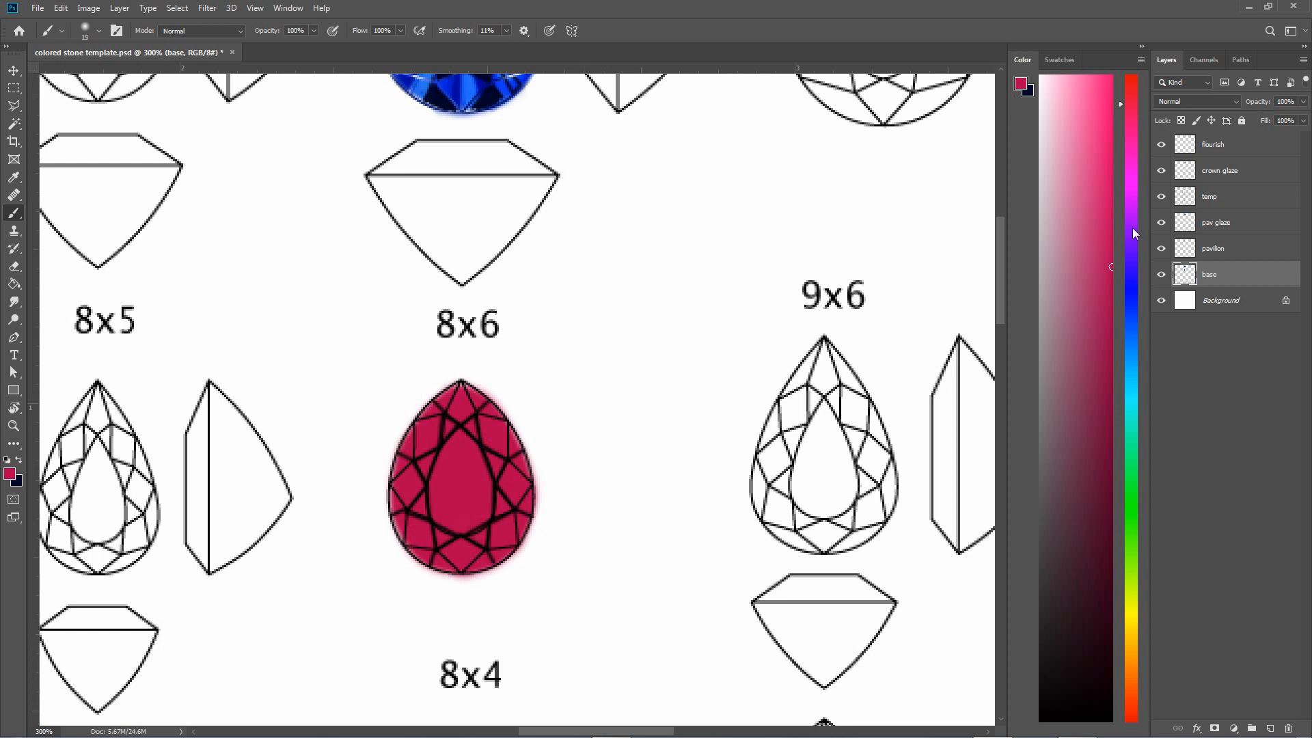
# On the base layer, paint white rays from the 8x6 pear's centre to its upper-left edge with a 2 px soft brush
pyautogui.click(1037, 77)
pyautogui.click(1039, 75)
pyautogui.click(96, 31)
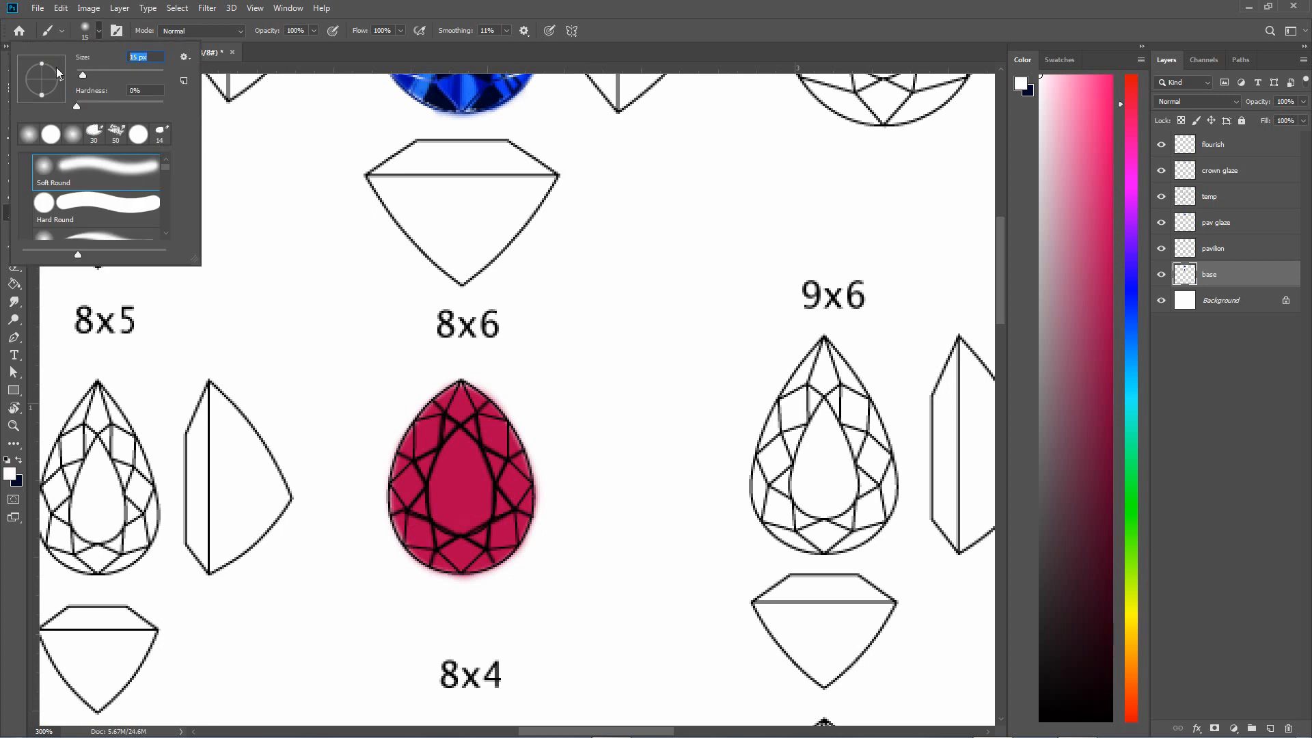
pyautogui.write('2')
pyautogui.press('Return')
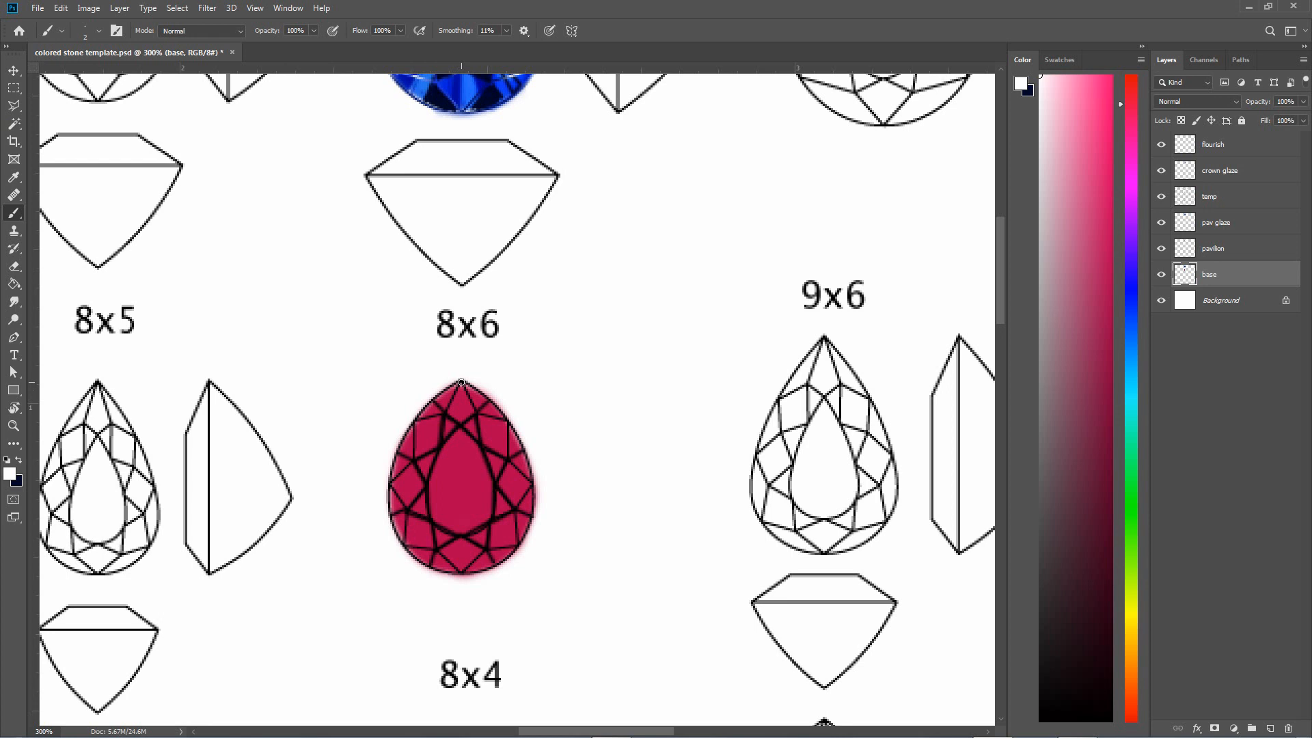
pyautogui.keyDown('shift'); pyautogui.click(461, 474); pyautogui.keyUp('shift')
pyautogui.hotkey('ctrl', 'z')
pyautogui.keyDown('shift'); pyautogui.click(462, 474); pyautogui.keyUp('shift')
pyautogui.moveTo(458, 460); pyautogui.dragTo(434, 406)
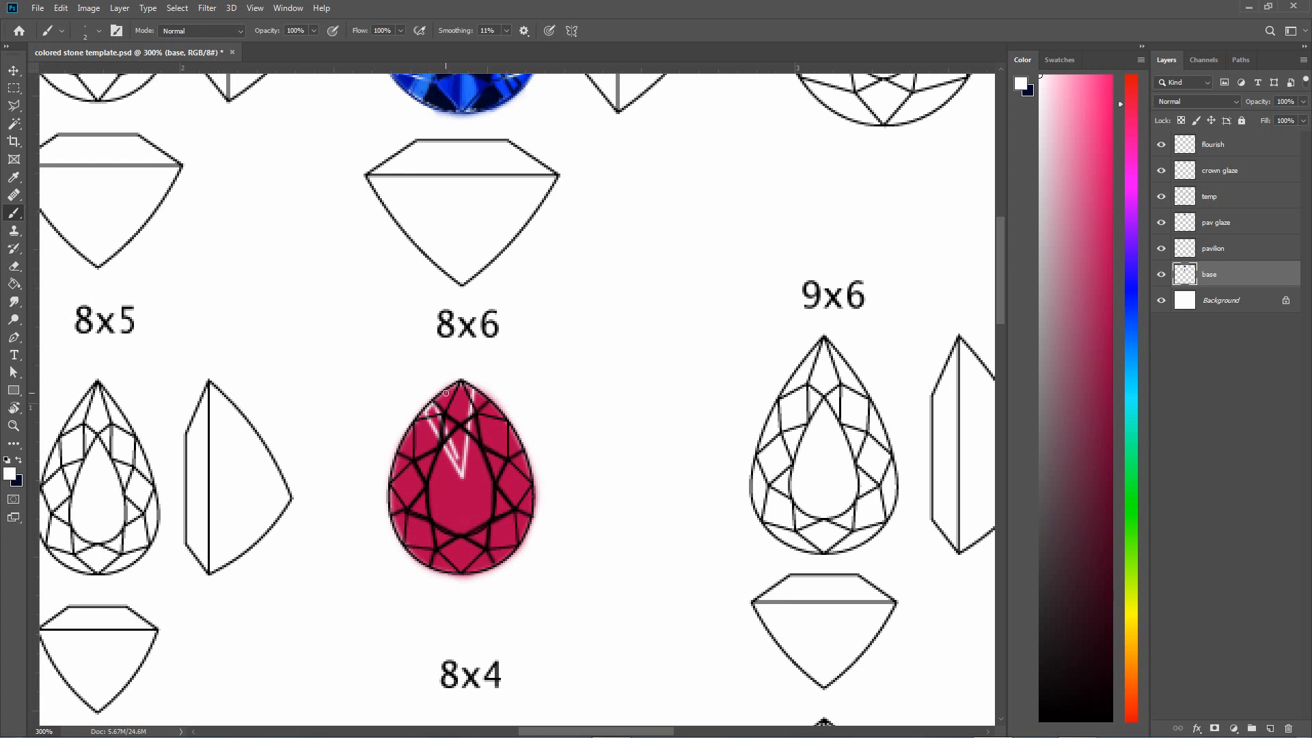
pyautogui.moveTo(460, 462); pyautogui.dragTo(445, 393)
pyautogui.moveTo(460, 479); pyautogui.dragTo(402, 449)
pyautogui.moveTo(391, 497)
pyautogui.mouseDown()
pyautogui.moveTo(456, 479)
pyautogui.moveTo(393, 496)
pyautogui.moveTo(397, 459)
pyautogui.mouseUp()
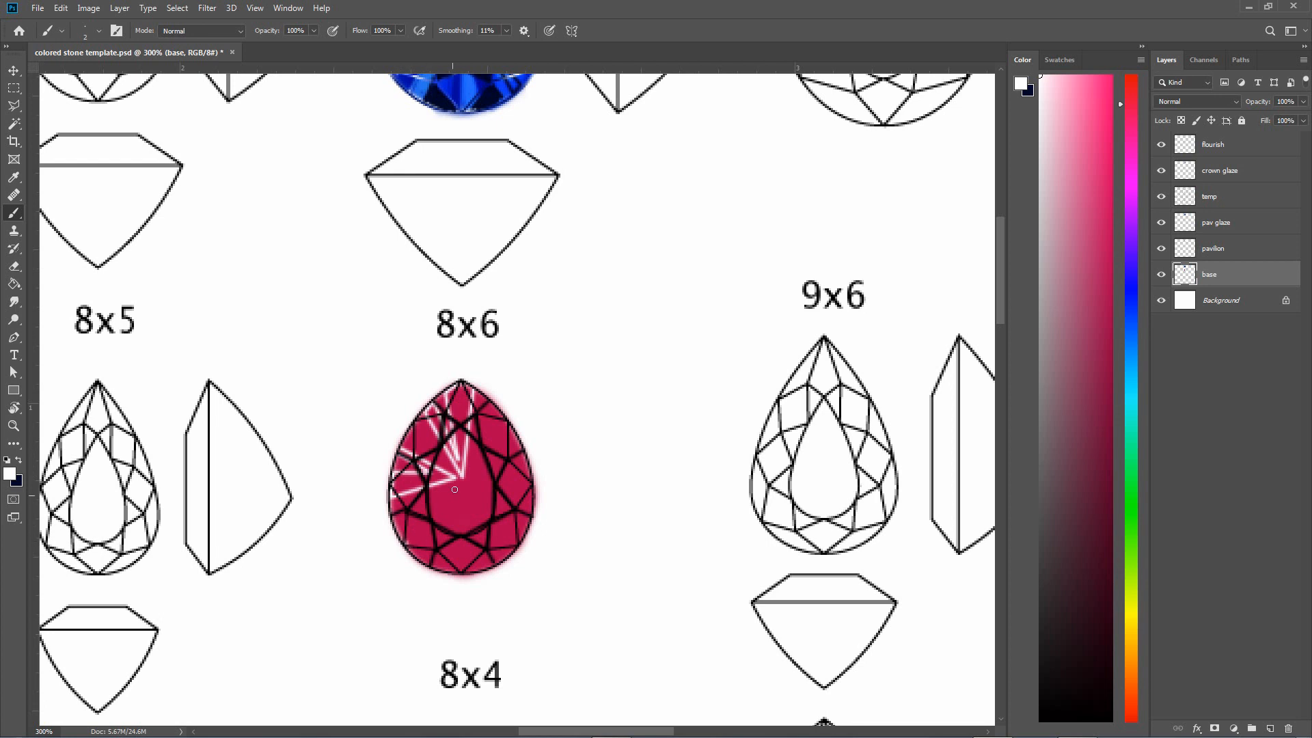
# Add white rays from the 8x6 pear's centre toward its lower-left and right edges
pyautogui.moveTo(407, 544); pyautogui.dragTo(458, 485)
pyautogui.moveTo(424, 562); pyautogui.dragTo(459, 486)
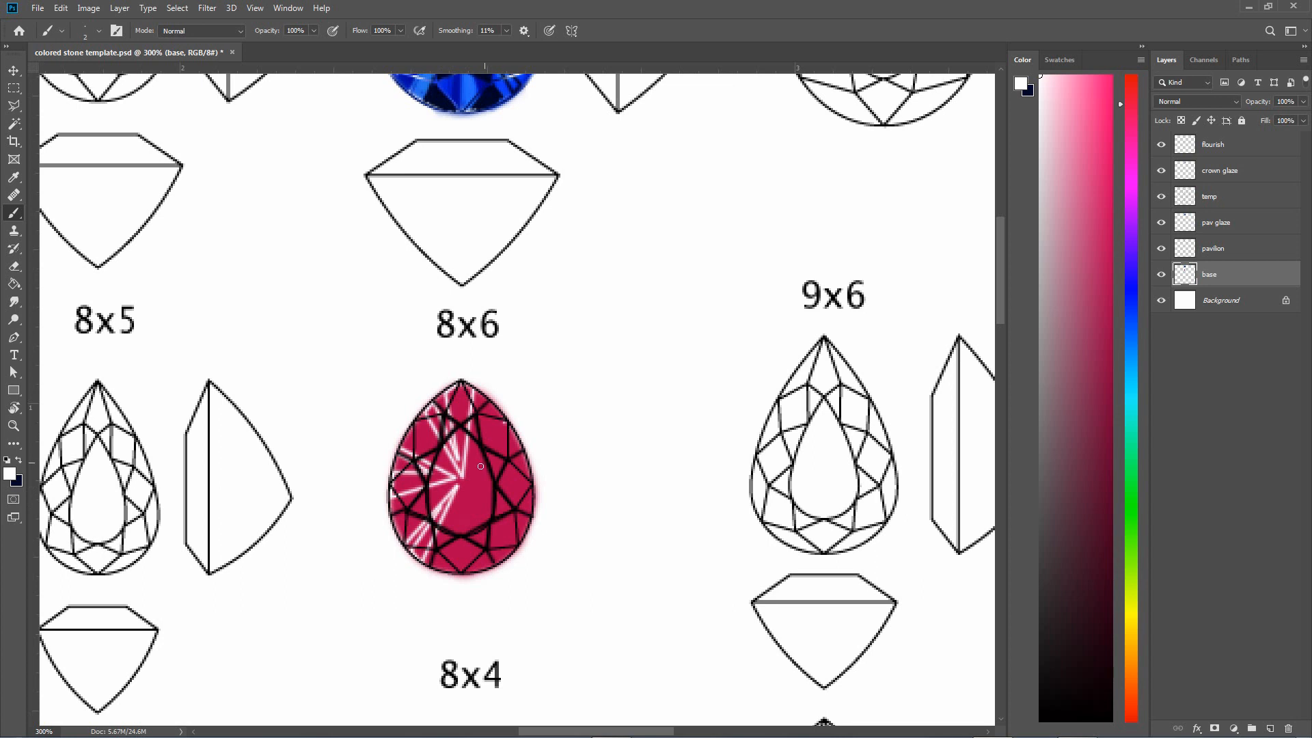
pyautogui.moveTo(468, 480); pyautogui.dragTo(507, 423)
pyautogui.moveTo(532, 474); pyautogui.dragTo(467, 479)
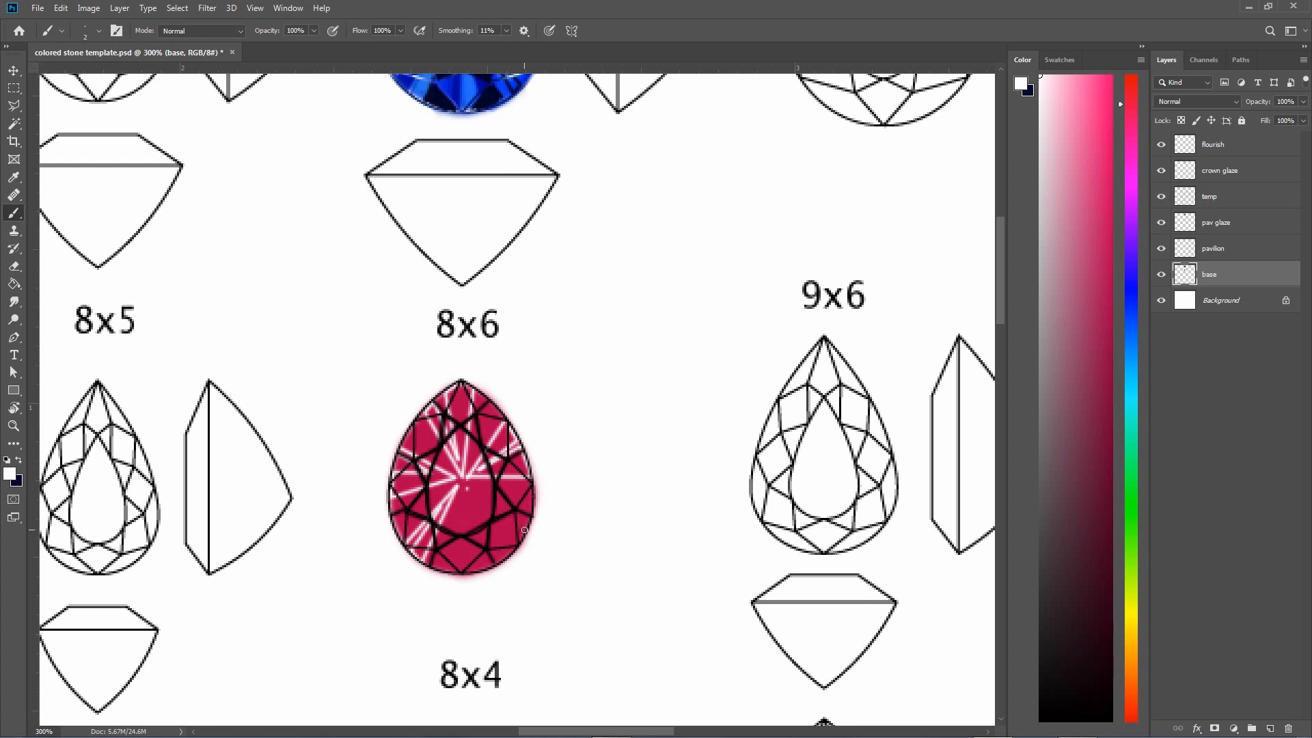
# Sample the 8x6 pear's crimson and darken it to deep maroon as the secondary colour, keeping white active
pyautogui.press('x')
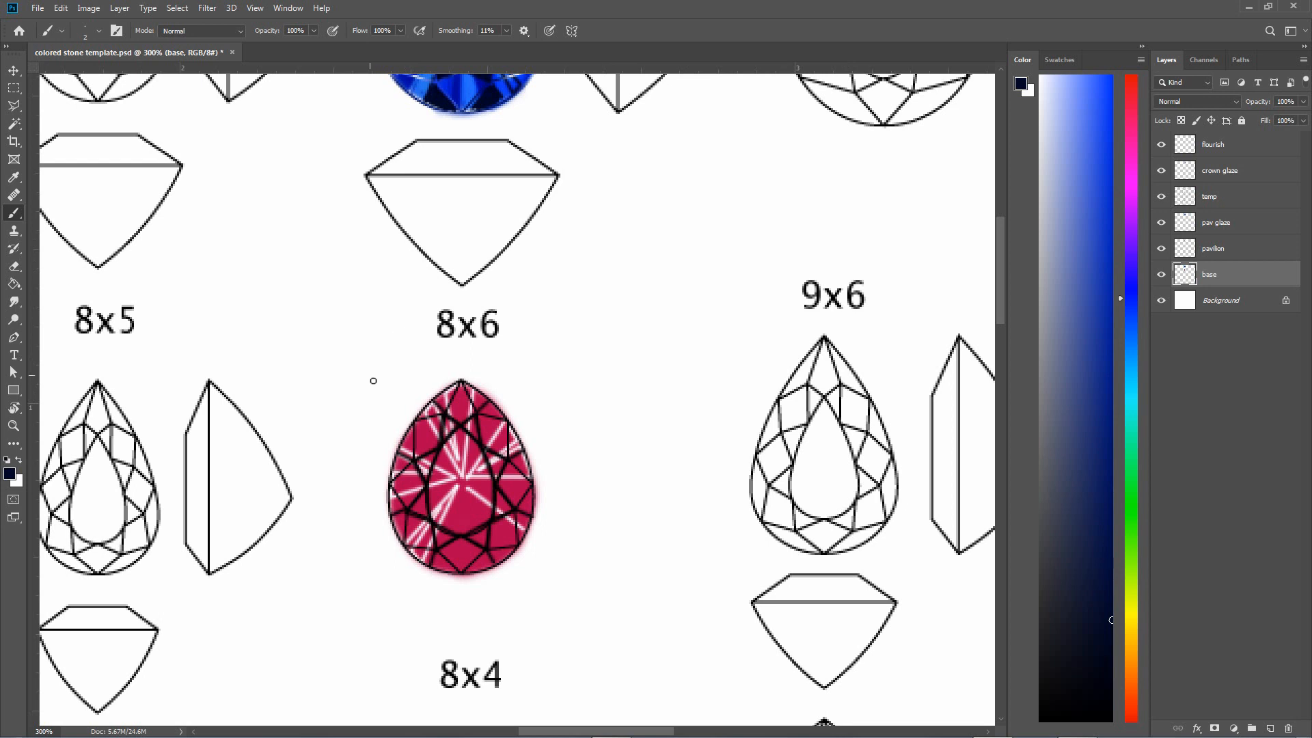
pyautogui.keyDown('alt'); pyautogui.click(470, 504); pyautogui.keyUp('alt')
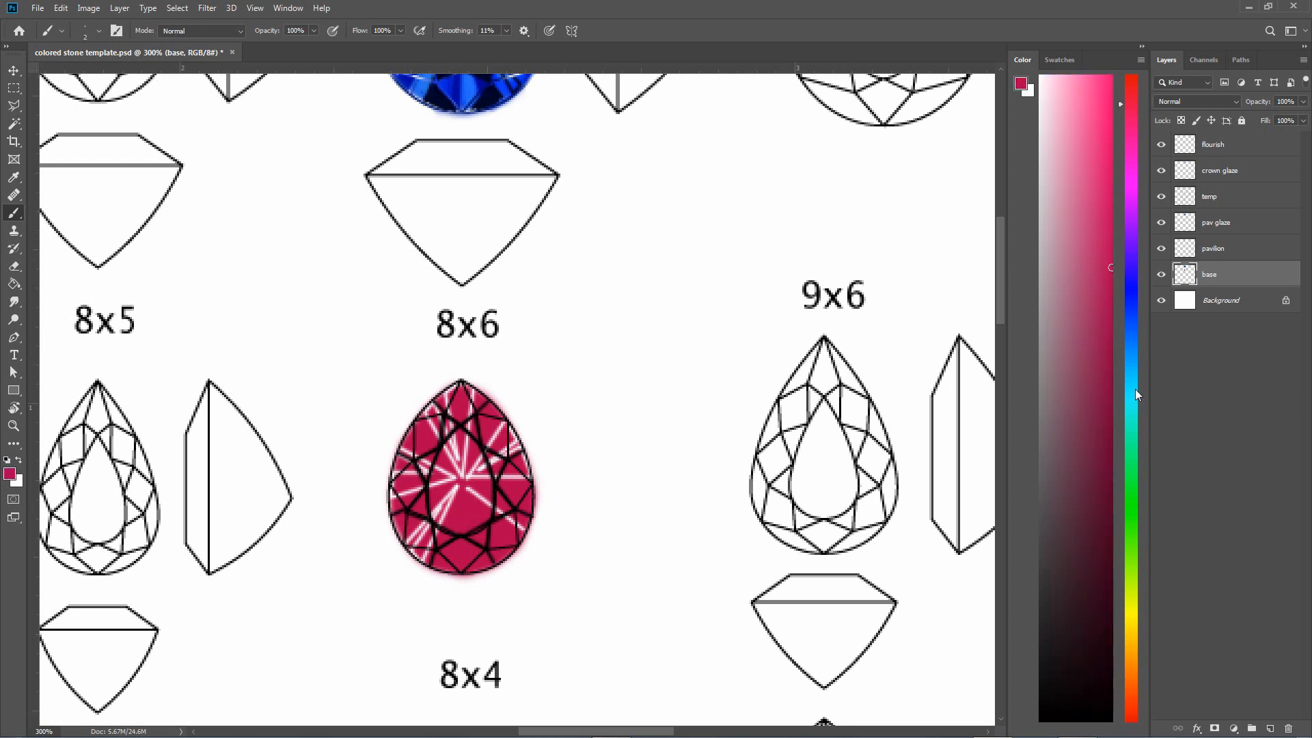
pyautogui.moveTo(1115, 428)
pyautogui.mouseDown()
pyautogui.moveTo(1112, 598)
pyautogui.moveTo(1111, 554)
pyautogui.mouseUp()
pyautogui.press('x')
# Paint the remaining white rays through the 8x6 pear's rounded lower end and lower-right side
pyautogui.moveTo(445, 571); pyautogui.dragTo(465, 491)
pyautogui.moveTo(490, 567); pyautogui.dragTo(448, 572)
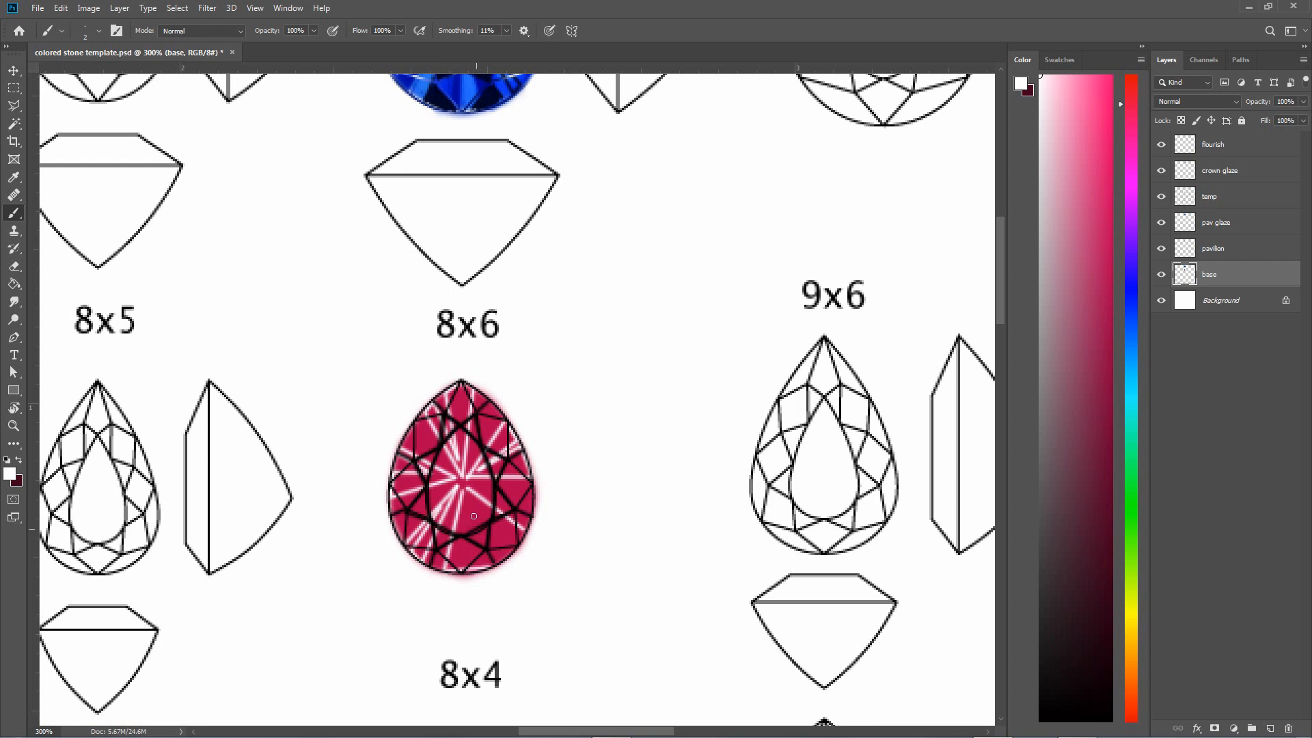
pyautogui.moveTo(469, 505); pyautogui.dragTo(502, 557)
pyautogui.keyDown('shift'); pyautogui.click(464, 489); pyautogui.keyUp('shift')
pyautogui.keyDown('shift'); pyautogui.click(480, 566); pyautogui.keyUp('shift')
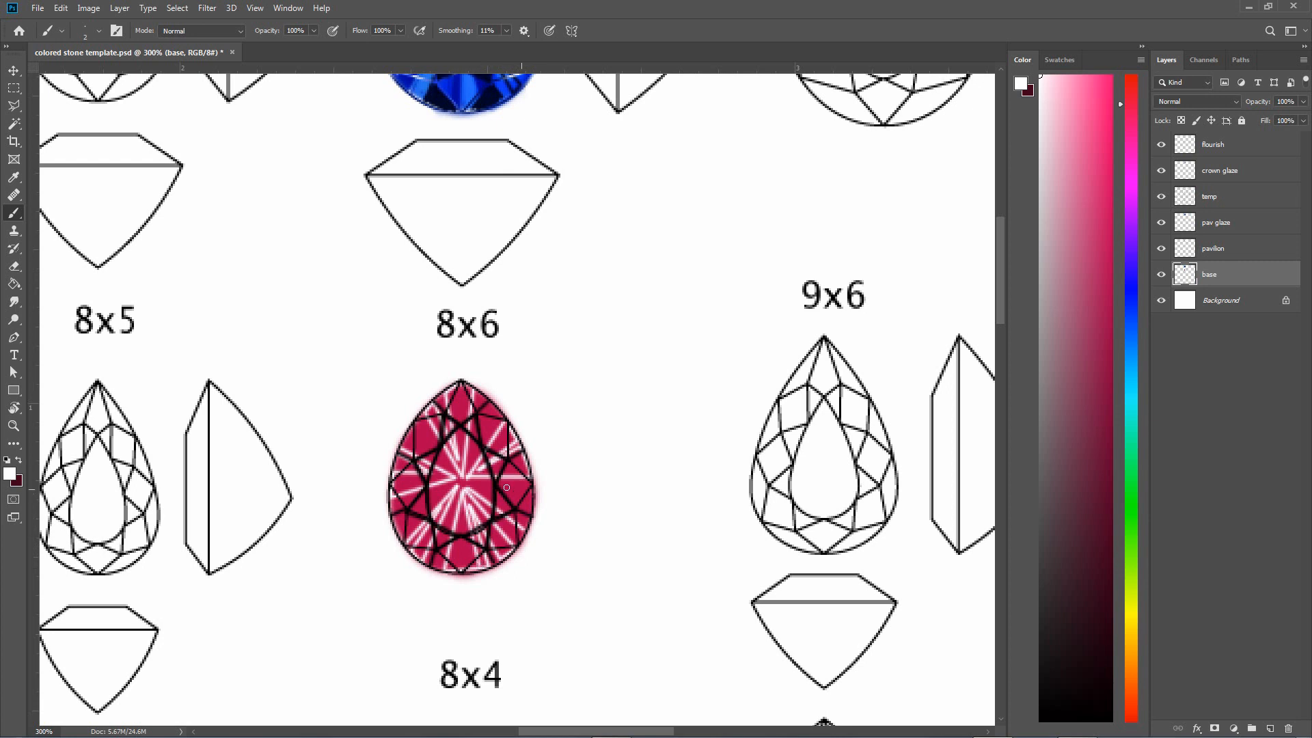
pyautogui.keyDown('shift'); pyautogui.click(474, 485); pyautogui.keyUp('shift')
pyautogui.keyDown('shift'); pyautogui.click(527, 501); pyautogui.keyUp('shift')
# Paint deep maroon rays between the white ones across the upper half of the 8x6 pear
pyautogui.press('x')
pyautogui.moveTo(456, 476); pyautogui.dragTo(405, 445)
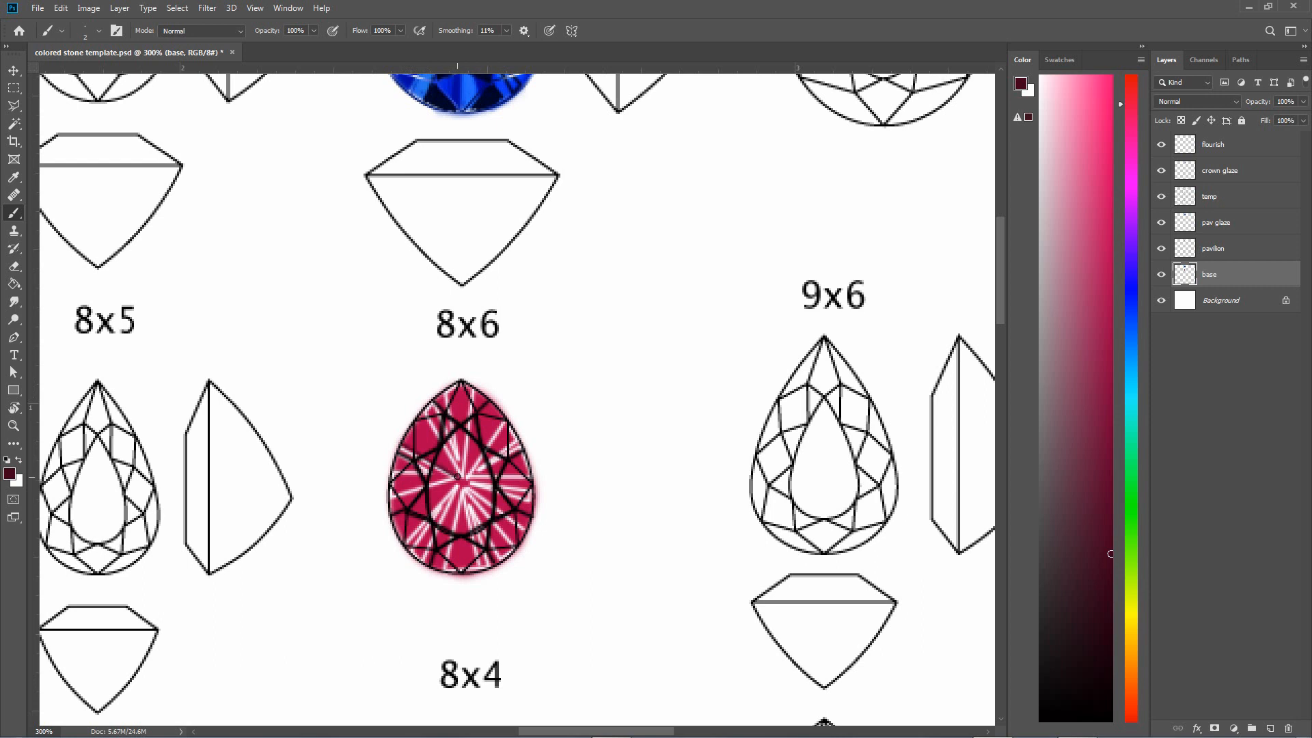
pyautogui.keyDown('shift'); pyautogui.click(425, 412); pyautogui.keyUp('shift')
pyautogui.moveTo(422, 415); pyautogui.dragTo(416, 439)
pyautogui.moveTo(461, 473); pyautogui.dragTo(467, 425)
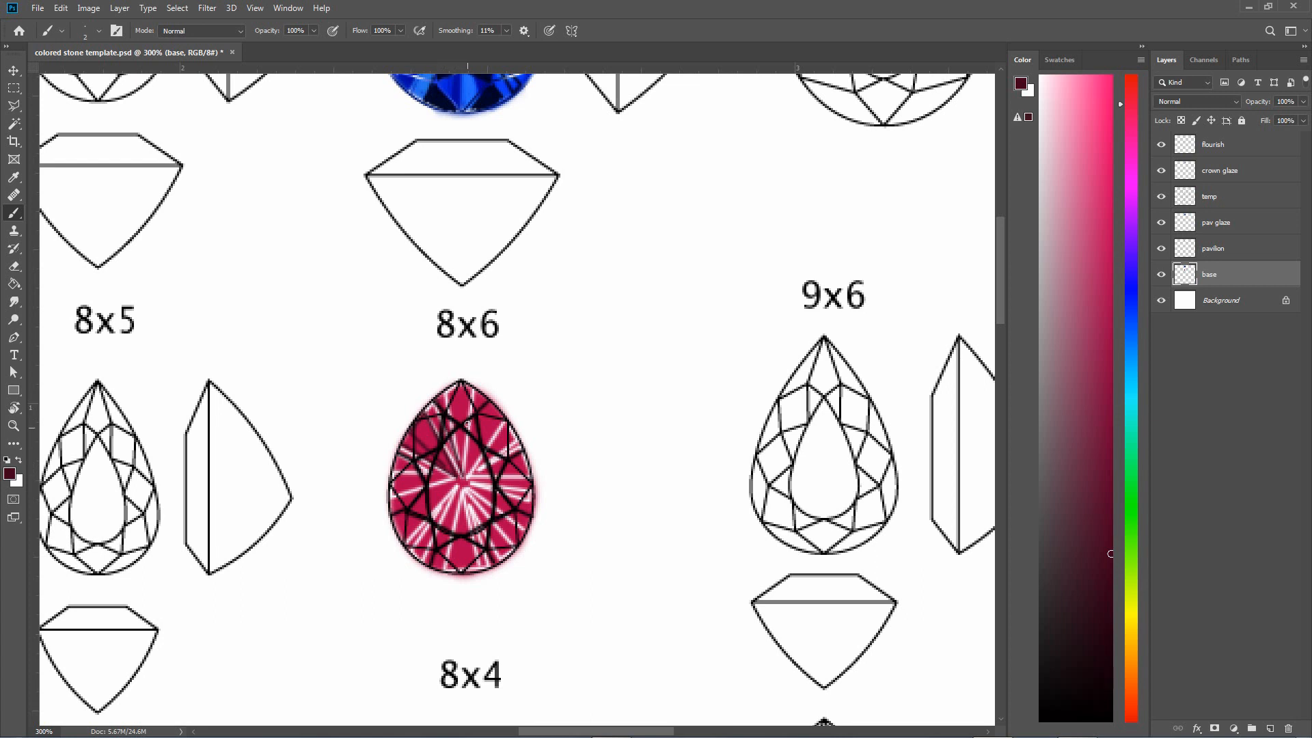
pyautogui.moveTo(462, 475); pyautogui.dragTo(468, 386)
pyautogui.moveTo(461, 463); pyautogui.dragTo(493, 408)
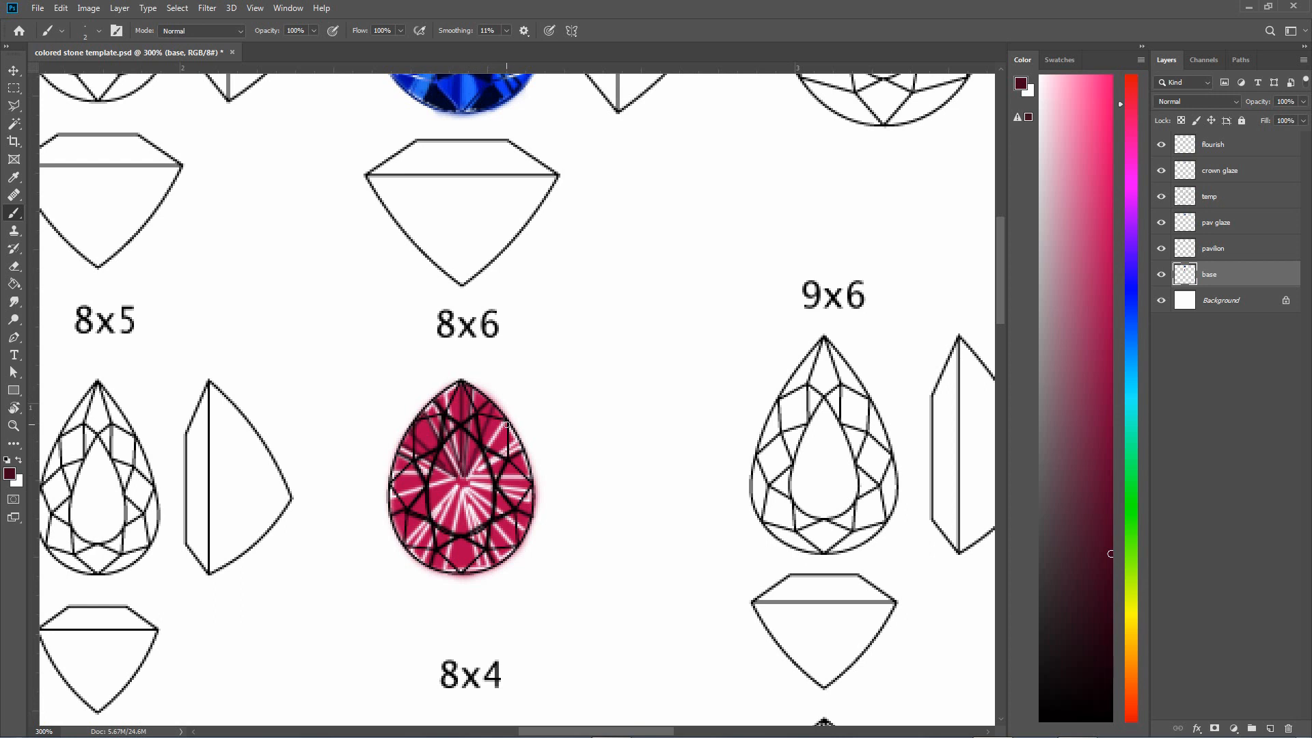
pyautogui.moveTo(468, 478); pyautogui.dragTo(508, 421)
pyautogui.moveTo(538, 491)
pyautogui.mouseDown()
pyautogui.moveTo(477, 482)
pyautogui.moveTo(523, 459)
pyautogui.mouseUp()
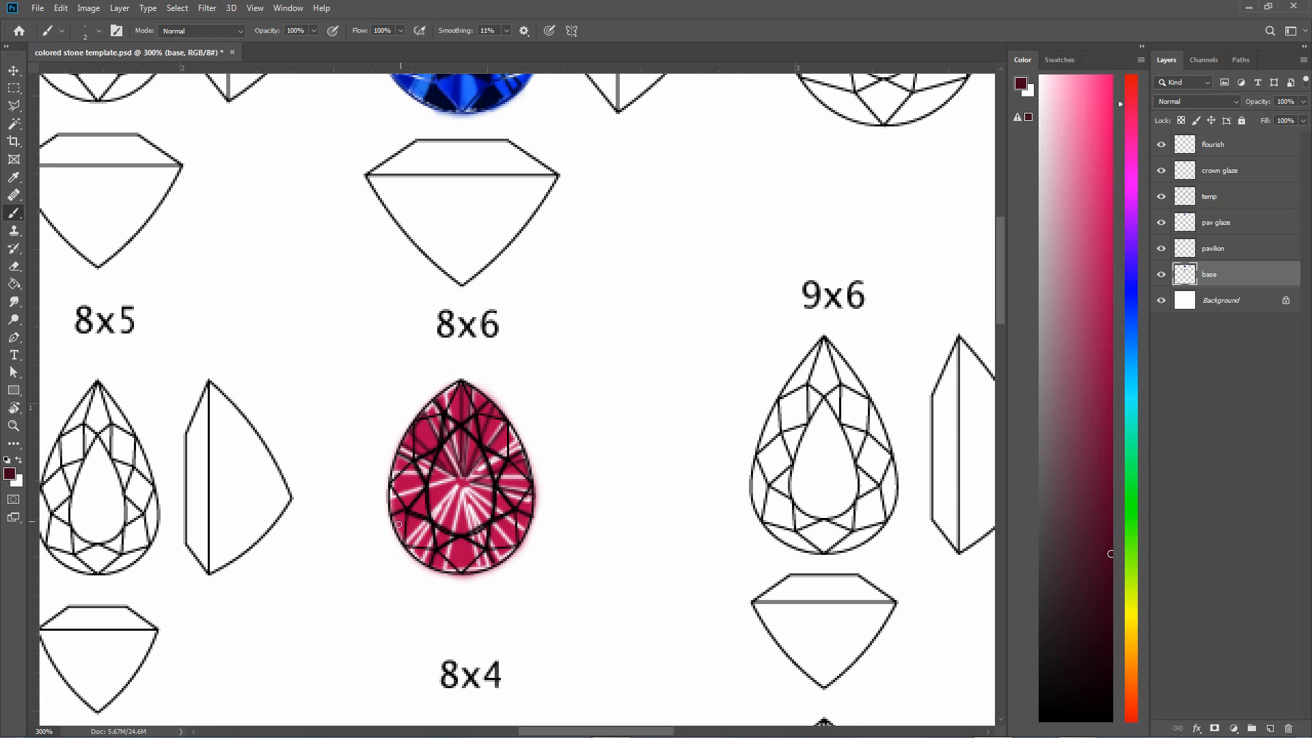
# Add maroon rays to the 8x6 pear's lower half and deepen the dark wedges around its upper and left facets
pyautogui.moveTo(456, 484)
pyautogui.mouseDown()
pyautogui.moveTo(399, 523)
pyautogui.moveTo(409, 538)
pyautogui.mouseUp()
pyautogui.moveTo(456, 572); pyautogui.dragTo(462, 495)
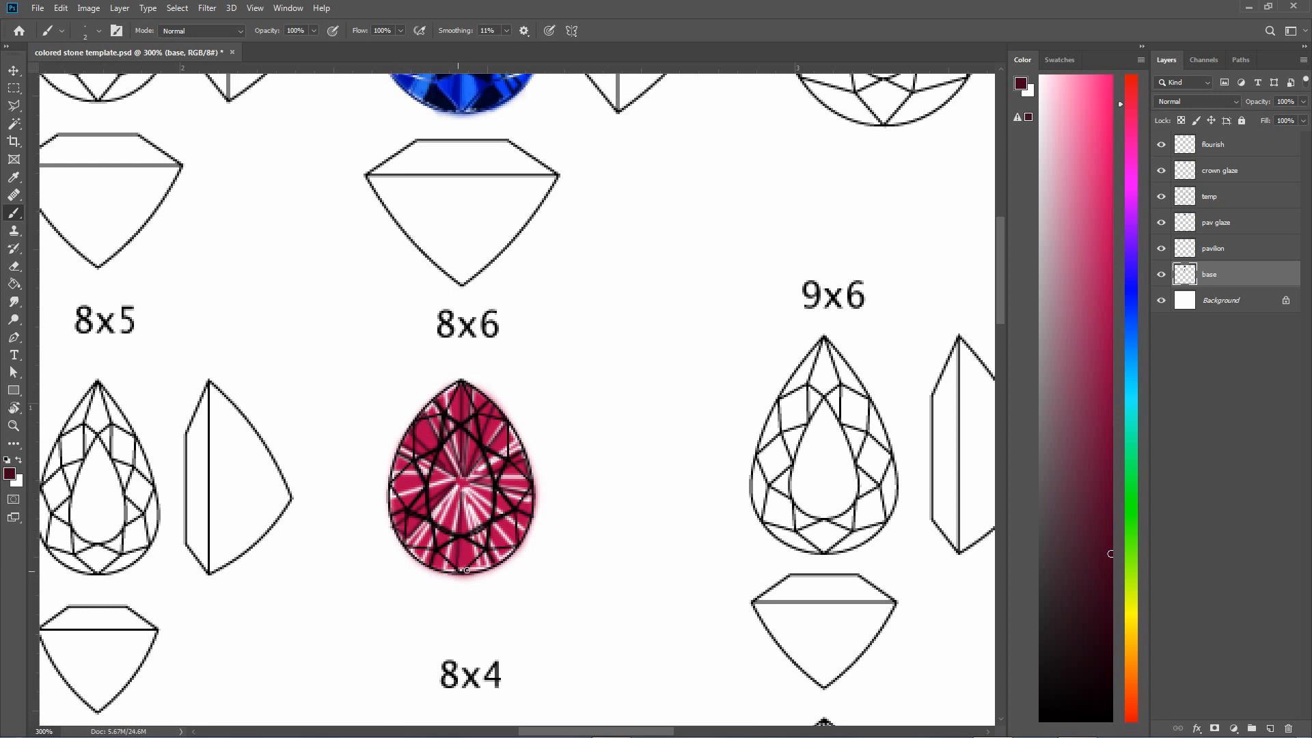
pyautogui.moveTo(478, 566); pyautogui.dragTo(464, 498)
pyautogui.moveTo(465, 389)
pyautogui.mouseDown()
pyautogui.moveTo(466, 463)
pyautogui.moveTo(439, 402)
pyautogui.moveTo(434, 412)
pyautogui.moveTo(458, 472)
pyautogui.mouseUp()
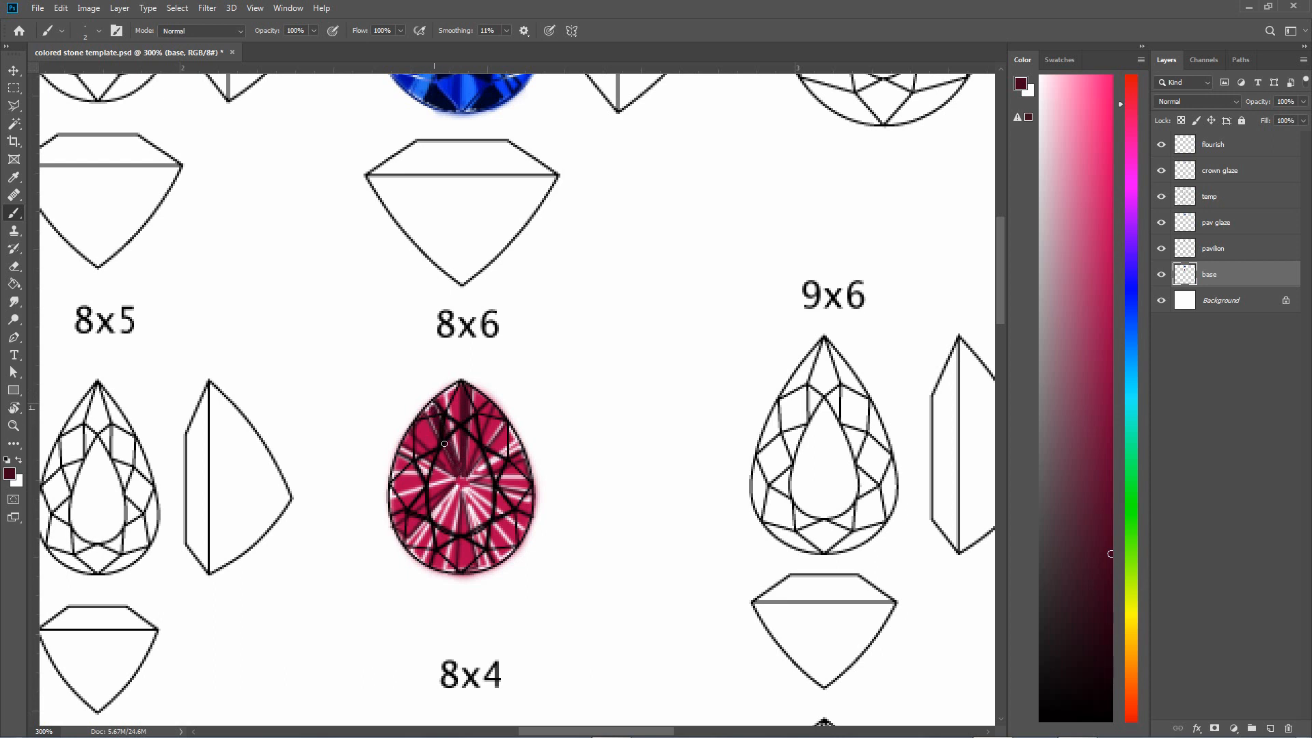
pyautogui.moveTo(439, 417)
pyautogui.mouseDown()
pyautogui.moveTo(513, 546)
pyautogui.moveTo(455, 400)
pyautogui.moveTo(458, 449)
pyautogui.mouseUp()
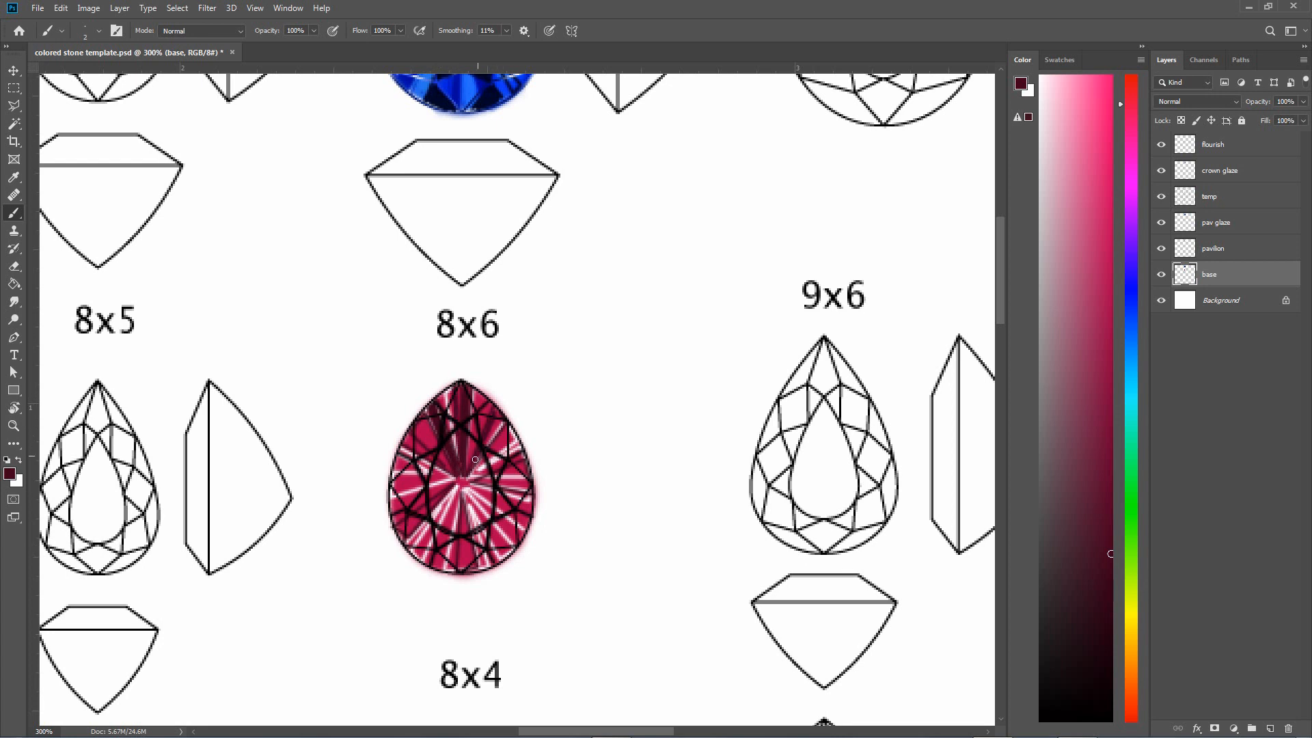
pyautogui.moveTo(475, 460); pyautogui.dragTo(494, 425)
pyautogui.moveTo(395, 491)
pyautogui.mouseDown()
pyautogui.moveTo(451, 473)
pyautogui.moveTo(480, 492)
pyautogui.mouseUp()
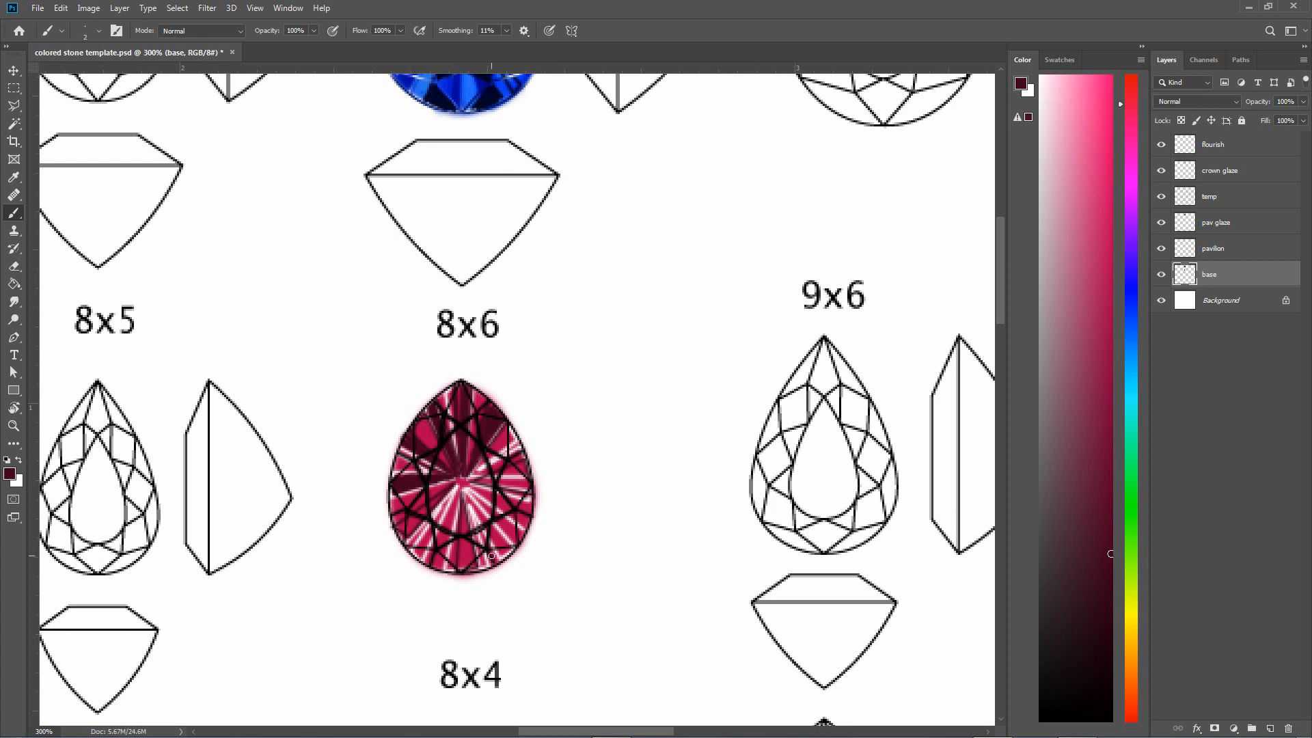
# Fill wedges in the 8x6 pear's lower half and right side with white
pyautogui.press('x')
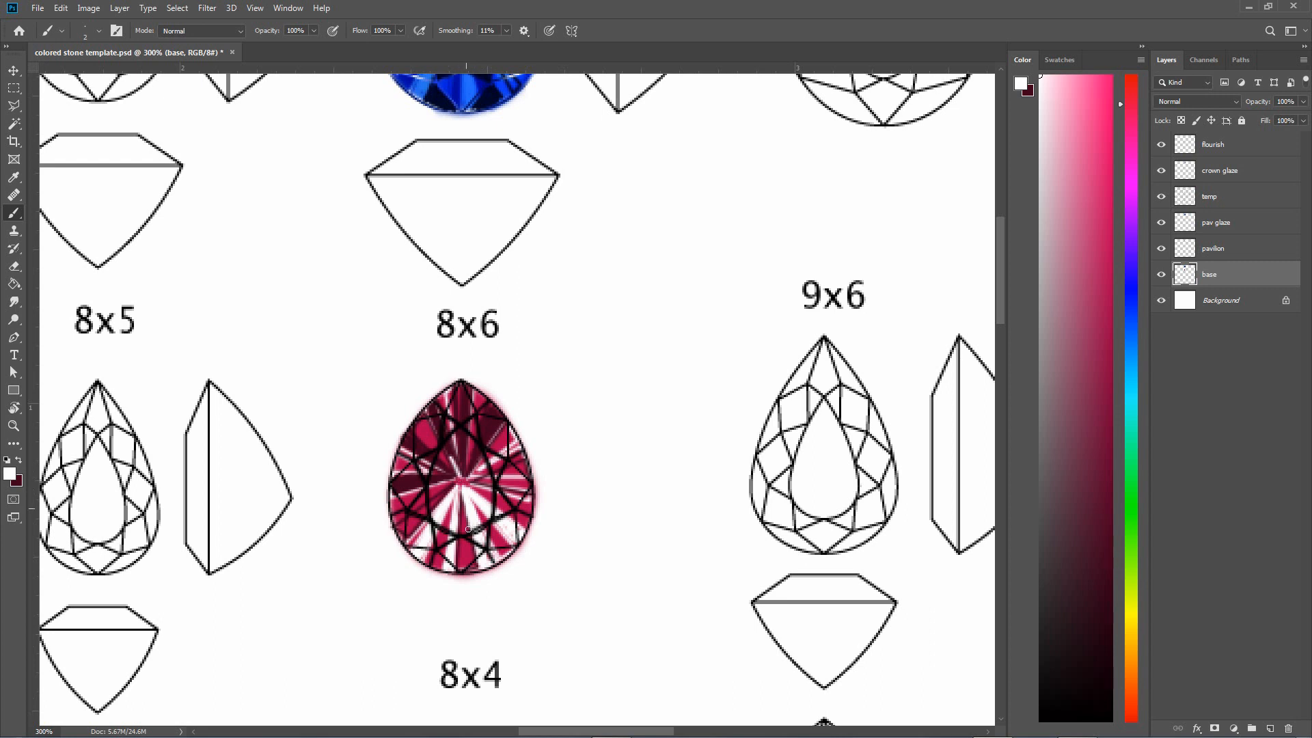
pyautogui.moveTo(466, 532); pyautogui.dragTo(460, 624)
pyautogui.moveTo(497, 493); pyautogui.dragTo(531, 494)
pyautogui.moveTo(488, 490)
pyautogui.mouseDown()
pyautogui.moveTo(526, 491)
pyautogui.moveTo(529, 507)
pyautogui.mouseUp()
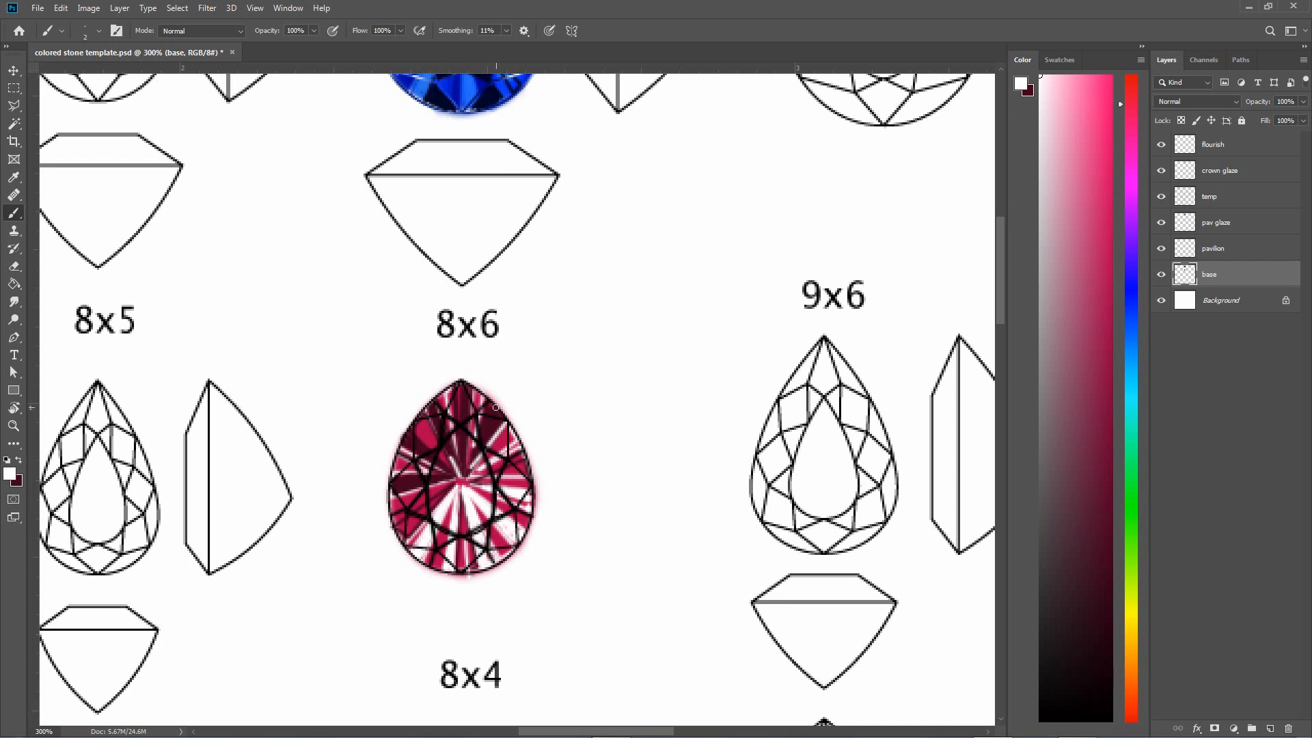
# Add small white highlight streaks across the 8x6 pear's table and left facets, undoing the misplaced strokes
pyautogui.moveTo(497, 409)
pyautogui.mouseDown()
pyautogui.moveTo(477, 440)
pyautogui.moveTo(433, 454)
pyautogui.mouseUp()
pyautogui.hotkey('ctrl', 'z')
pyautogui.hotkey('ctrl', 'z')
pyautogui.hotkey('ctrl', 'z')
pyautogui.keyDown('shift'); pyautogui.click(475, 458); pyautogui.keyUp('shift')
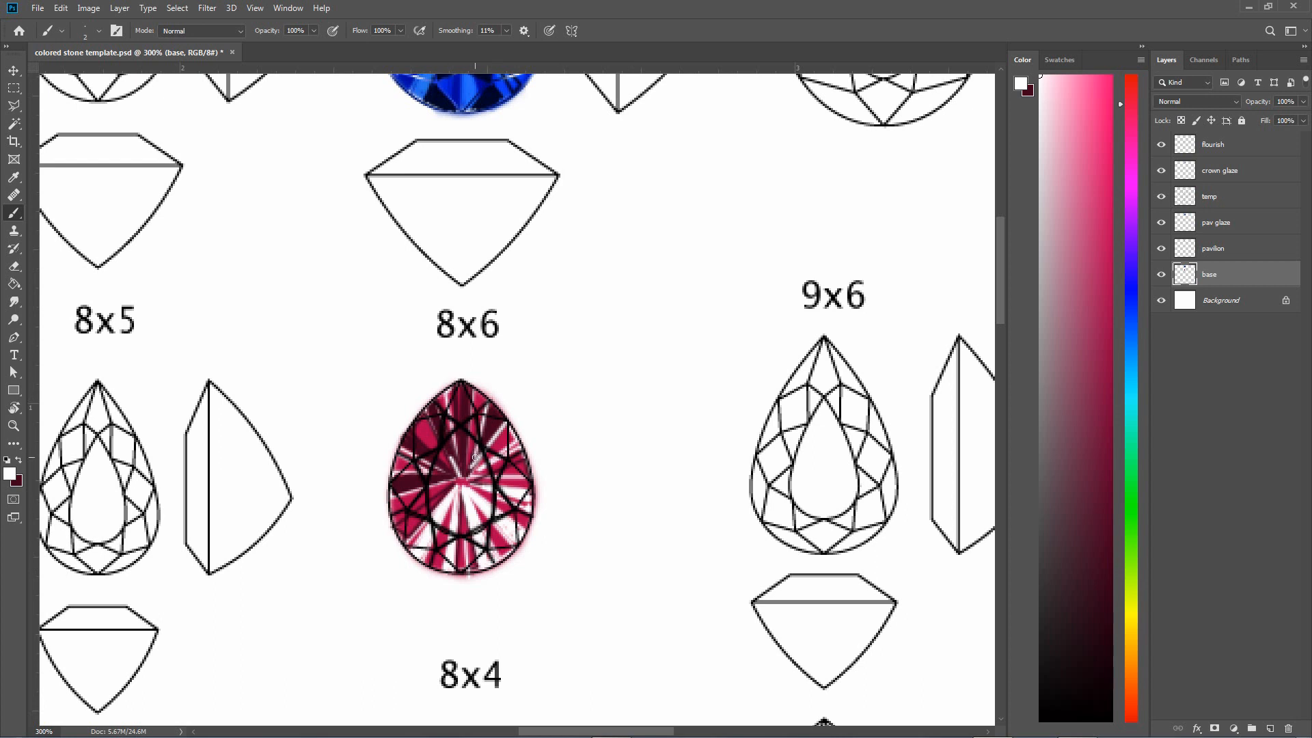
pyautogui.keyDown('shift'); pyautogui.click(497, 415); pyautogui.keyUp('shift')
pyautogui.hotkey('ctrl', 'z')
pyautogui.moveTo(433, 456); pyautogui.dragTo(425, 442)
pyautogui.moveTo(418, 518); pyautogui.dragTo(434, 503)
# Select the temp layer and lock its transparent pixels
pyautogui.click(1232, 249)
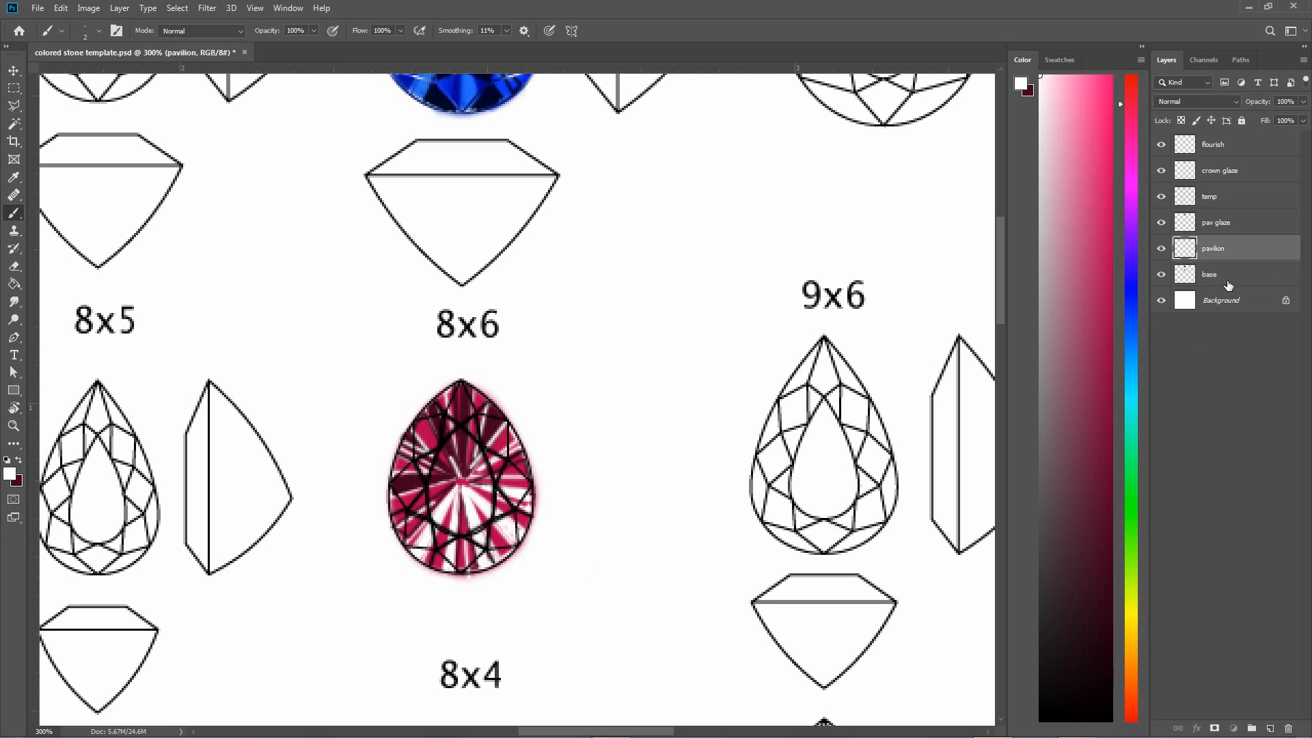
pyautogui.click(1228, 277)
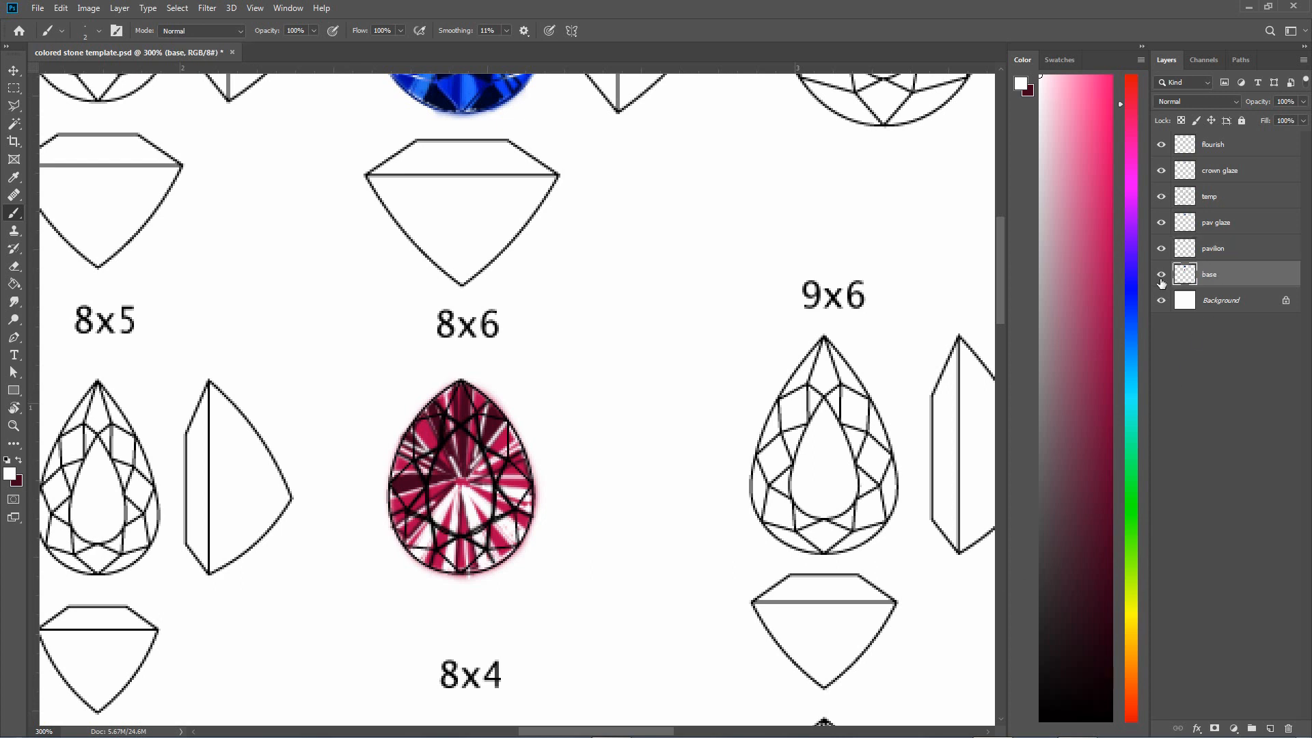
pyautogui.click(1247, 176)
pyautogui.click(1238, 195)
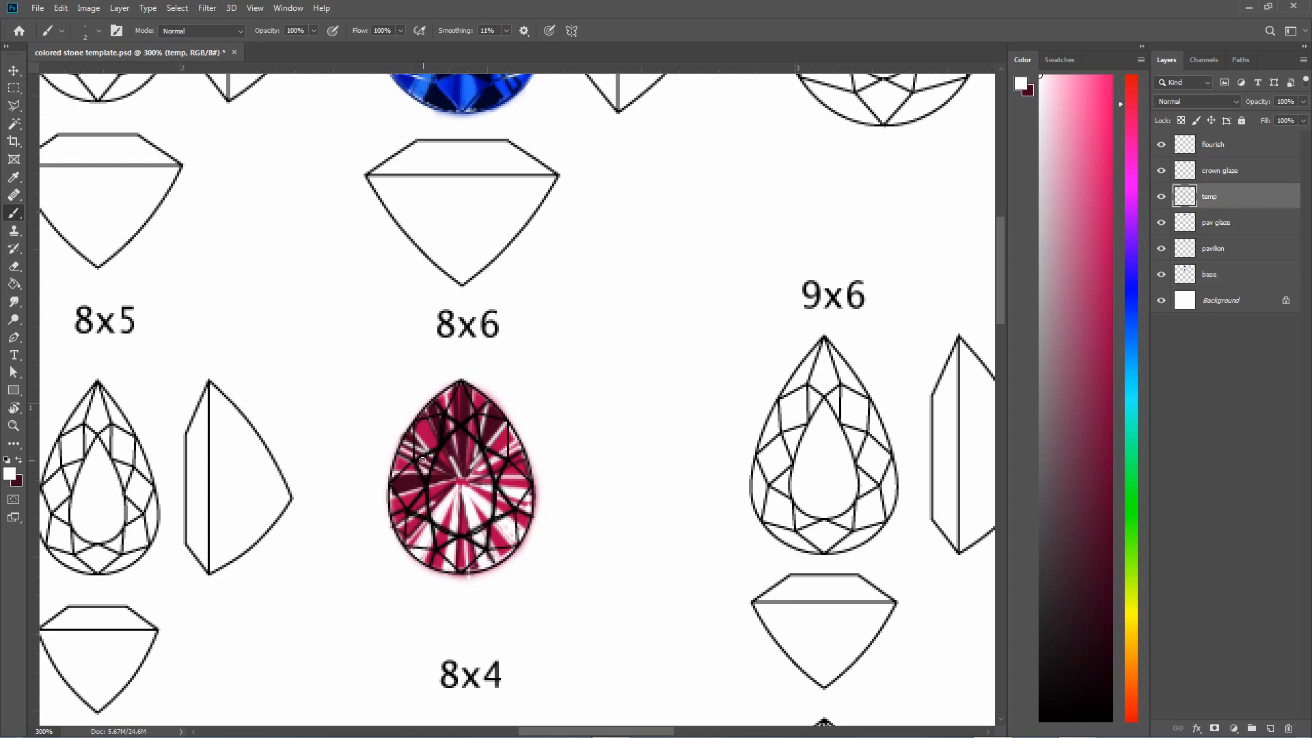
pyautogui.press('x')
pyautogui.click(1181, 121)
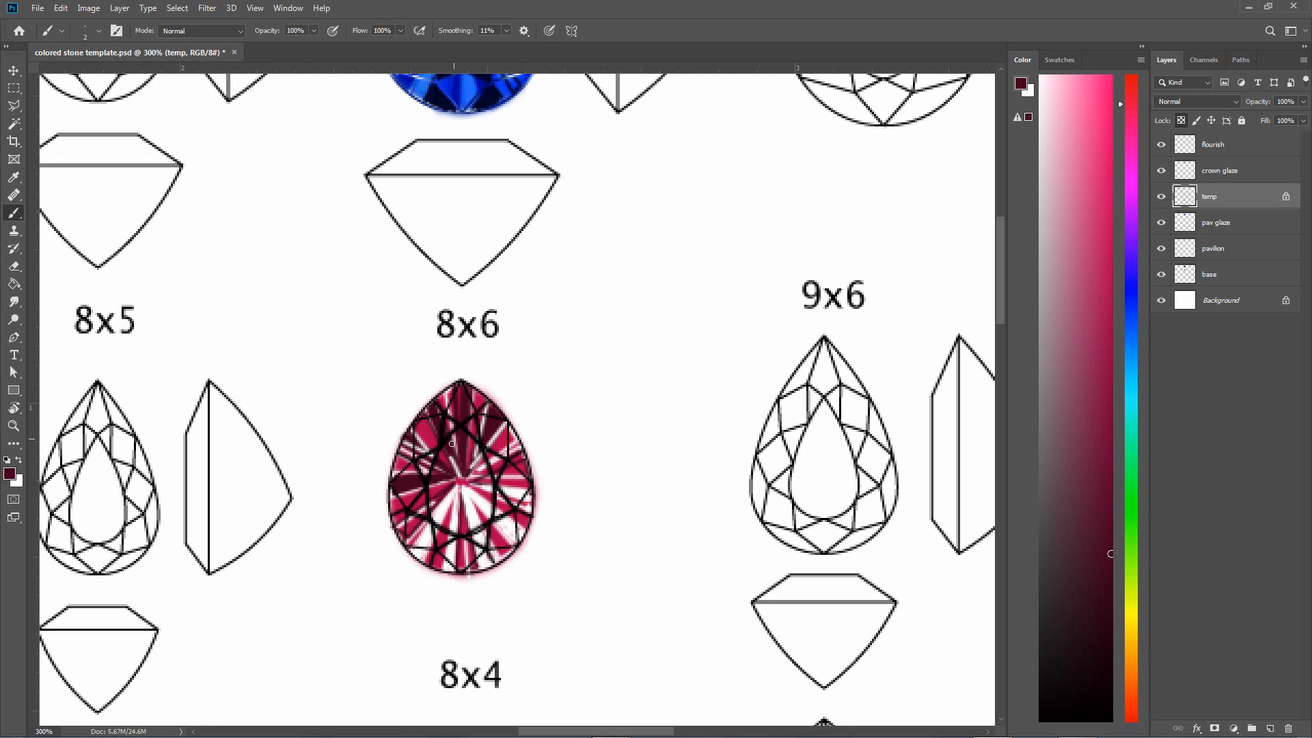
# Recolour the 8x6 pear's facet lines deep maroon with a 20 px soft brush, undoing the white trial stroke
pyautogui.press('x')
pyautogui.click(100, 30)
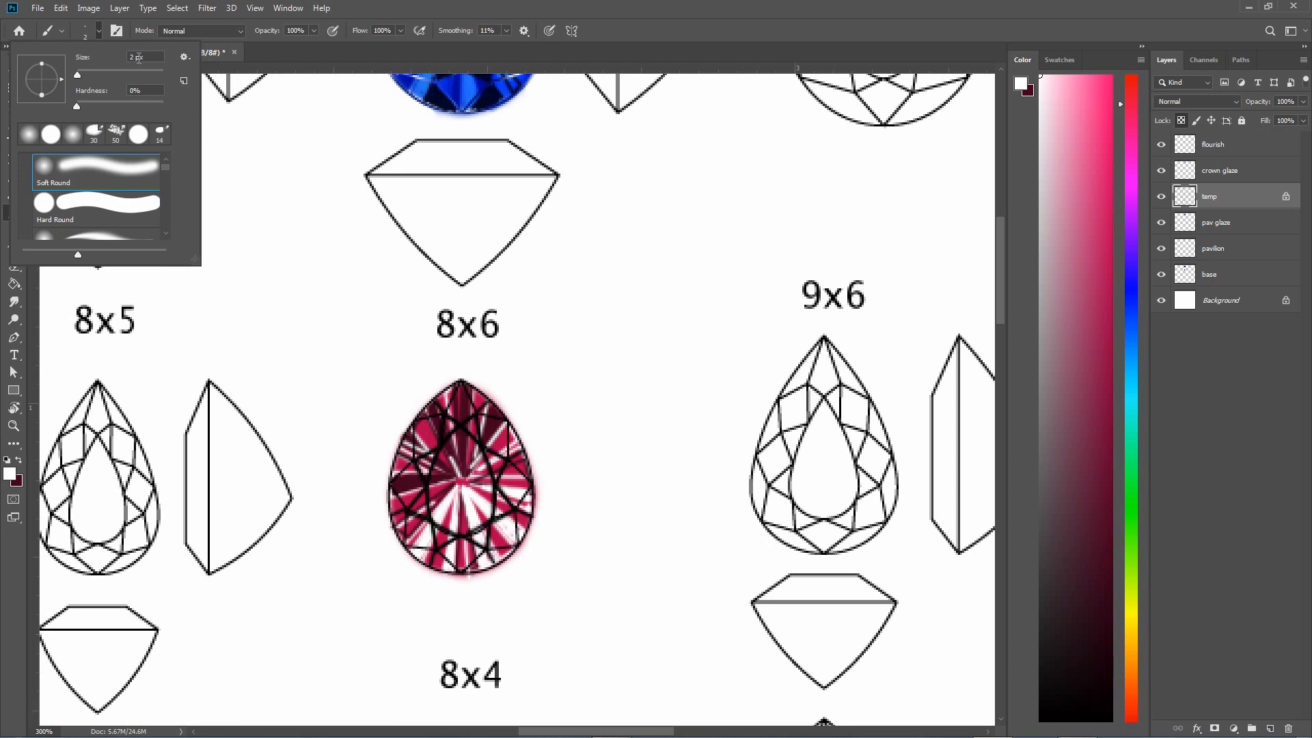
pyautogui.write('20')
pyautogui.press('Return')
pyautogui.moveTo(432, 484)
pyautogui.mouseDown()
pyautogui.moveTo(435, 441)
pyautogui.moveTo(424, 495)
pyautogui.moveTo(448, 537)
pyautogui.mouseUp()
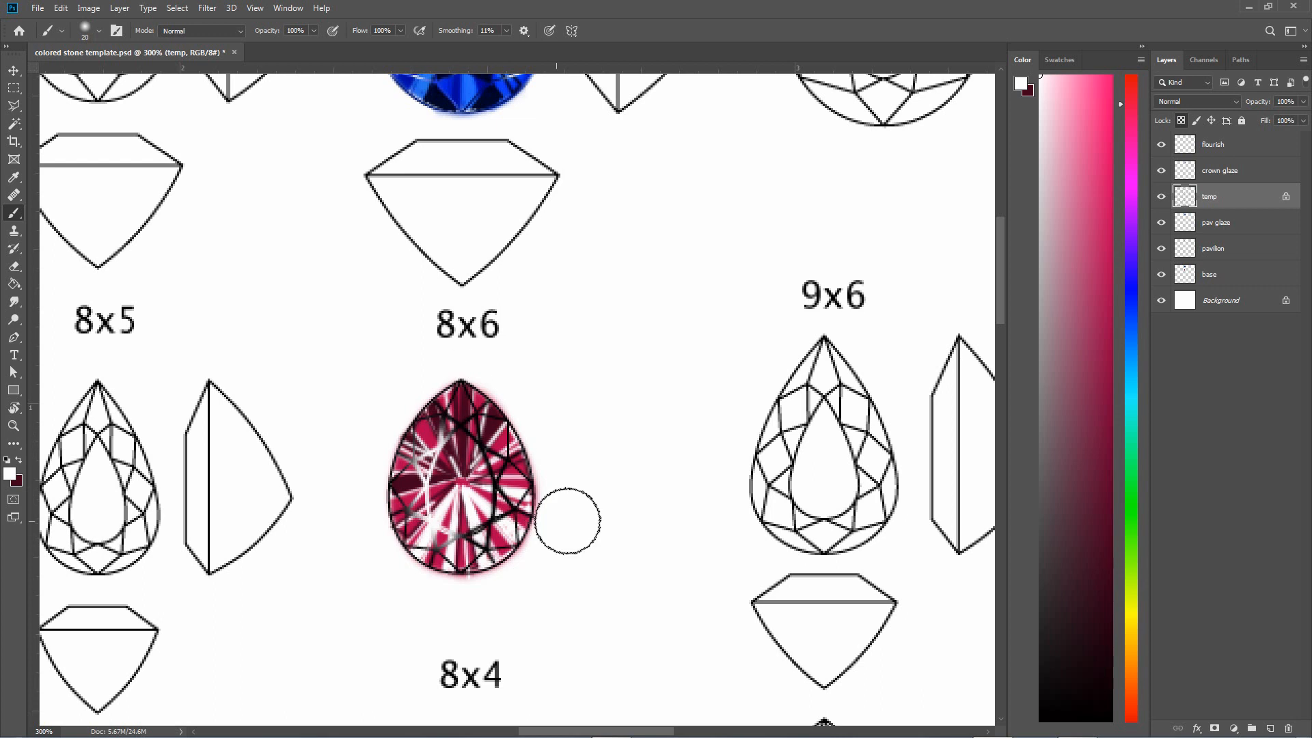
pyautogui.hotkey('ctrl', 'z')
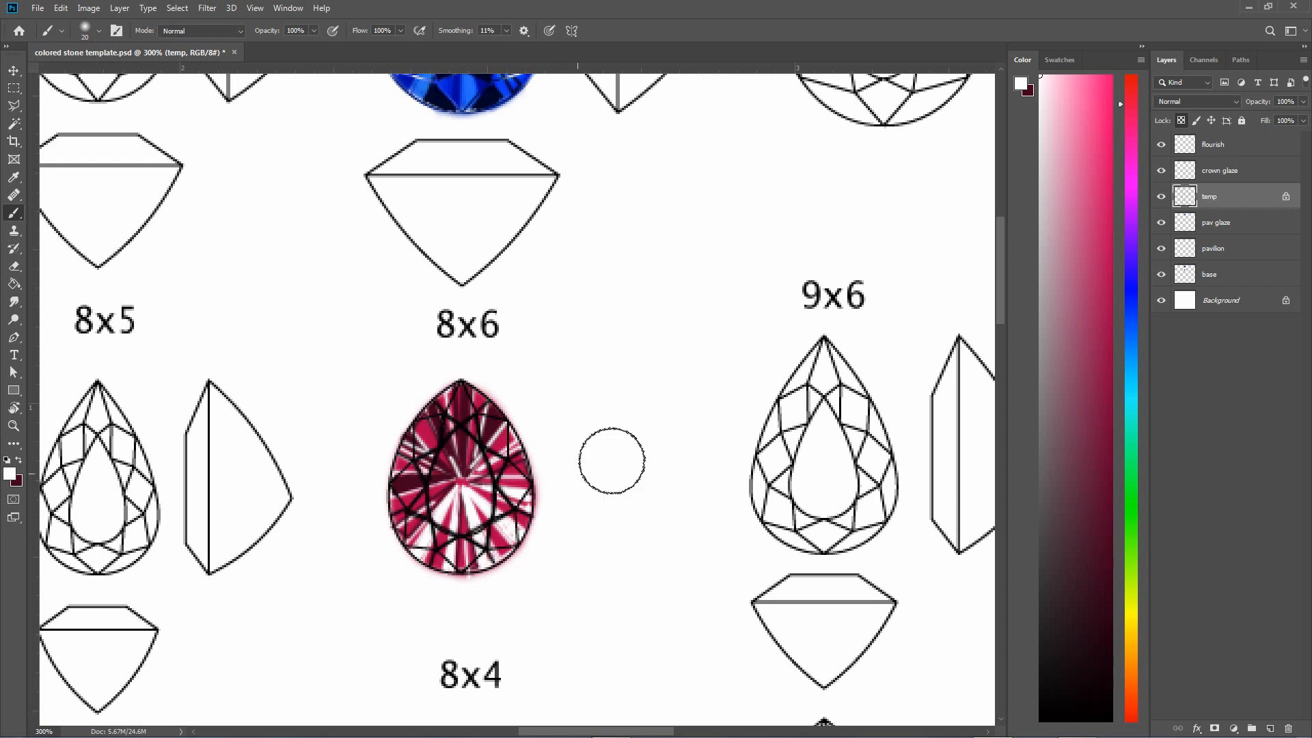
pyautogui.press('x')
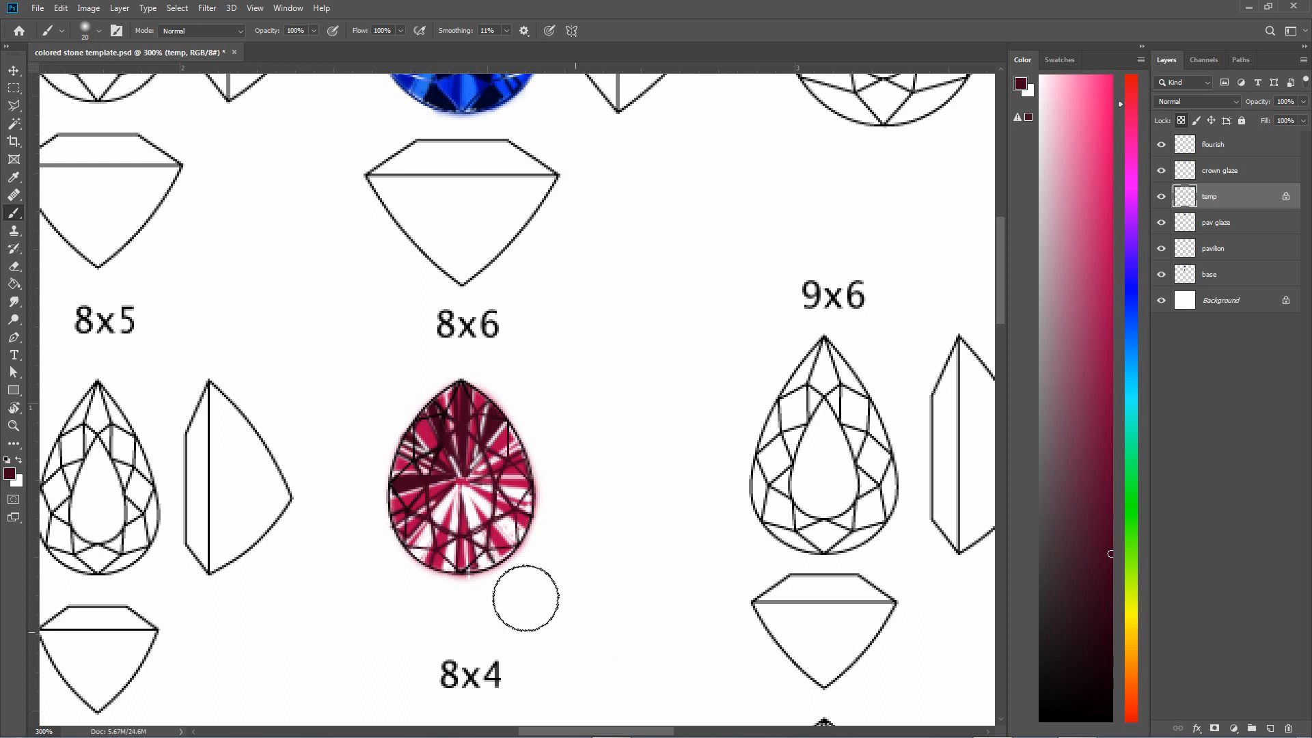
# Recolour the surrounding template lines and the pear's outline deep maroon with a 1020 px soft brush
pyautogui.click(99, 31)
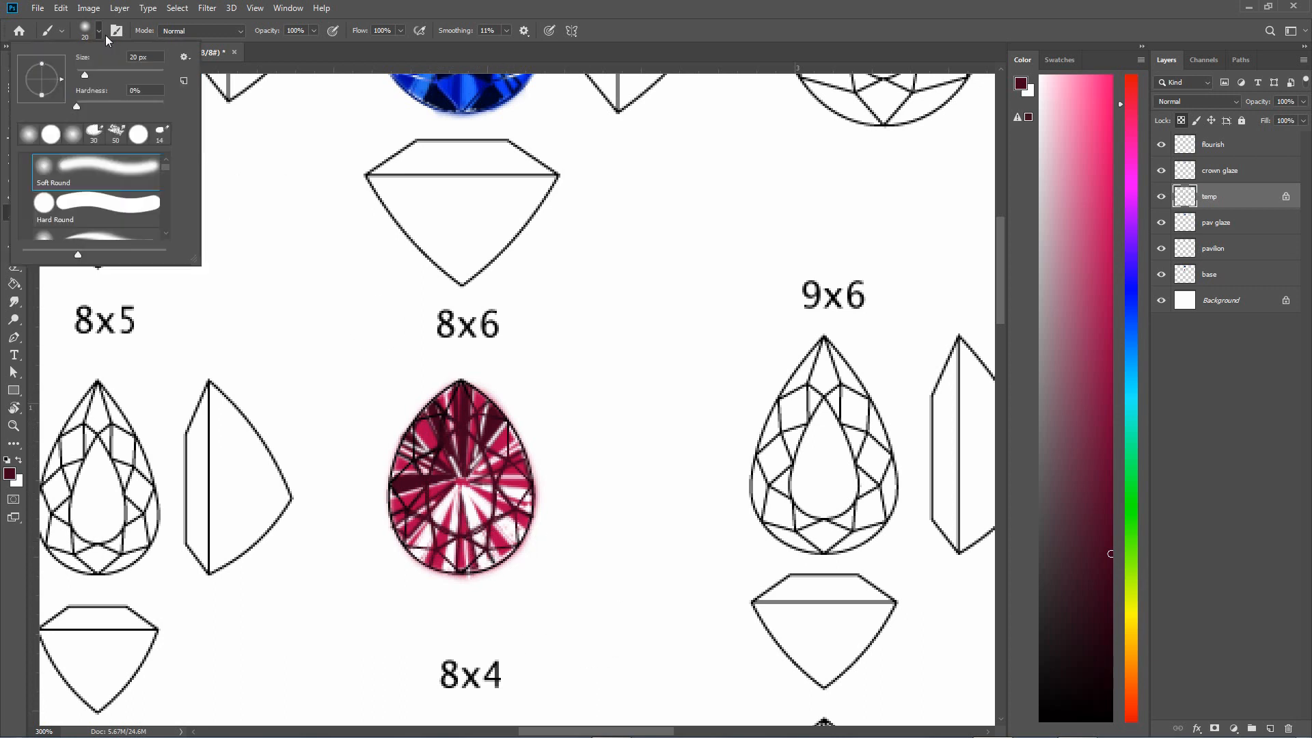
pyautogui.click(152, 57)
pyautogui.write('10')
pyautogui.press('Return')
pyautogui.moveTo(473, 571); pyautogui.dragTo(487, 567)
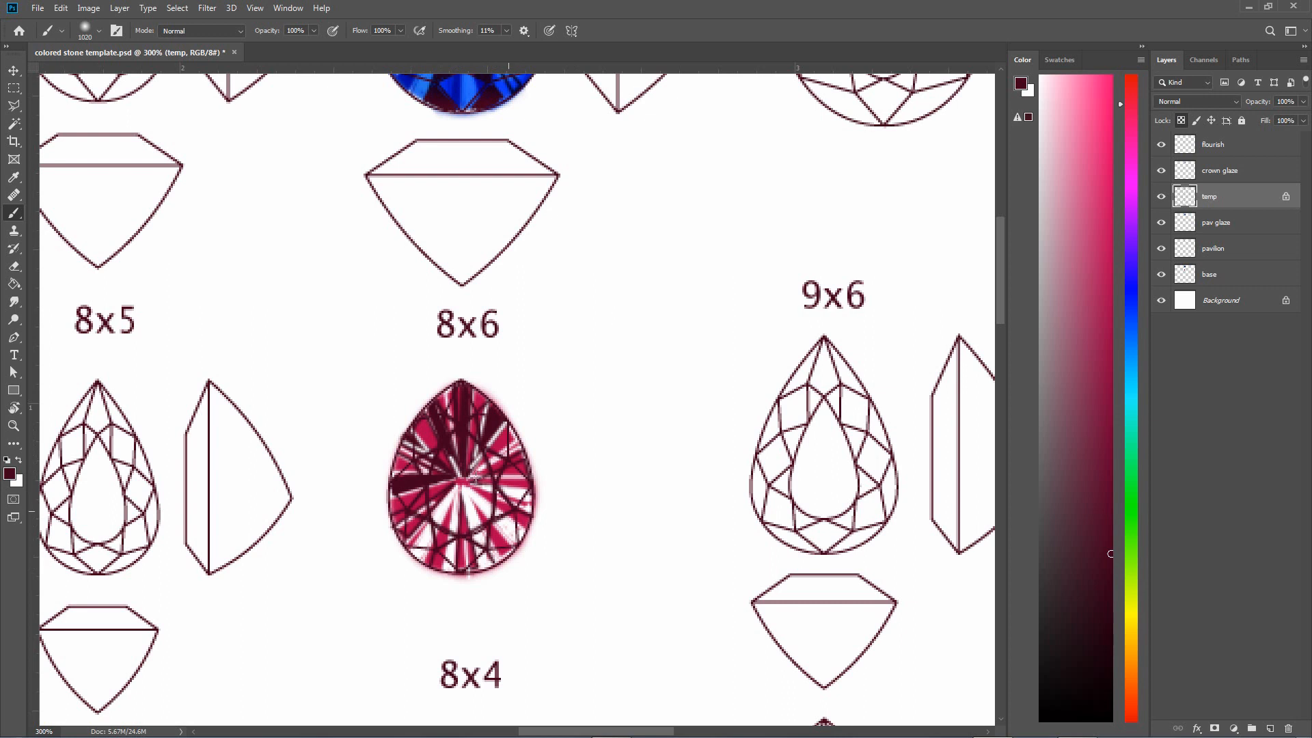
# Try recolouring the temp layer's lines white with the large soft brush, undoing each attempt
pyautogui.press('x')
pyautogui.click(398, 464)
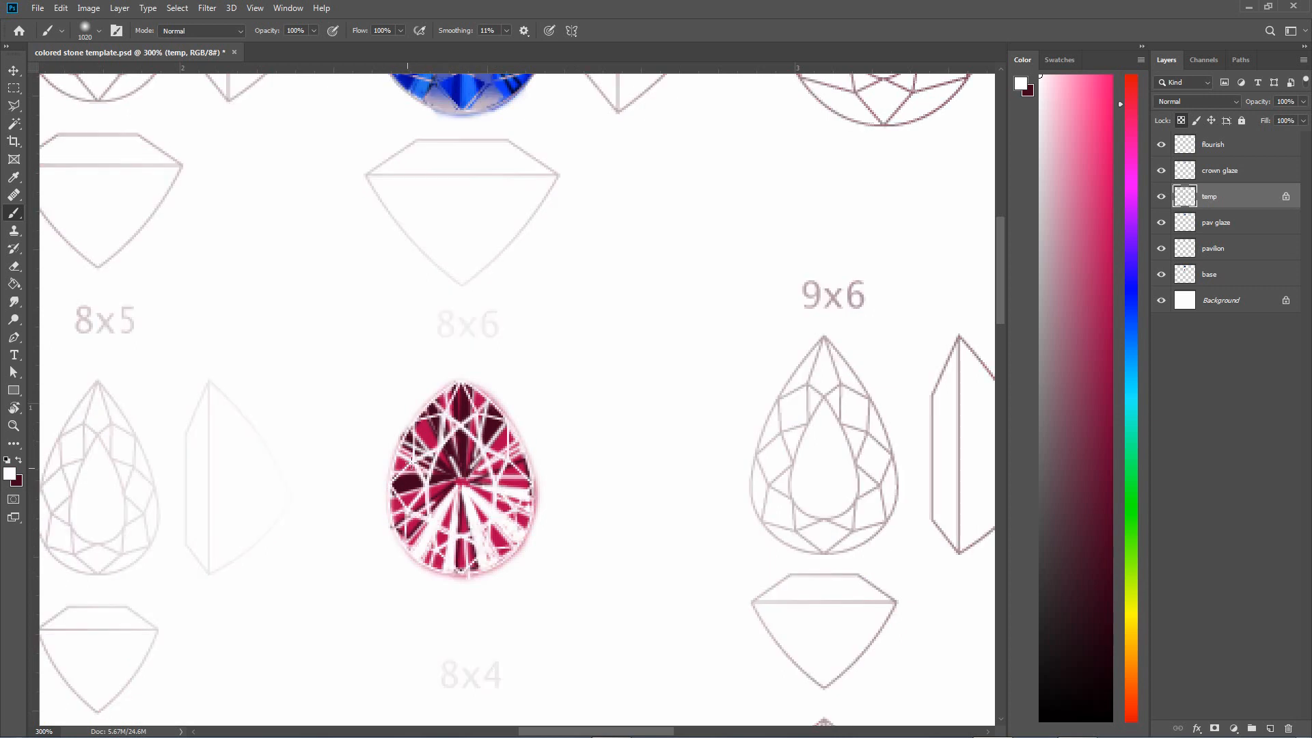
pyautogui.hotkey('ctrl', 'z')
pyautogui.hotkey('ctrl', 'shift', 'z')
pyautogui.hotkey('ctrl', 'z')
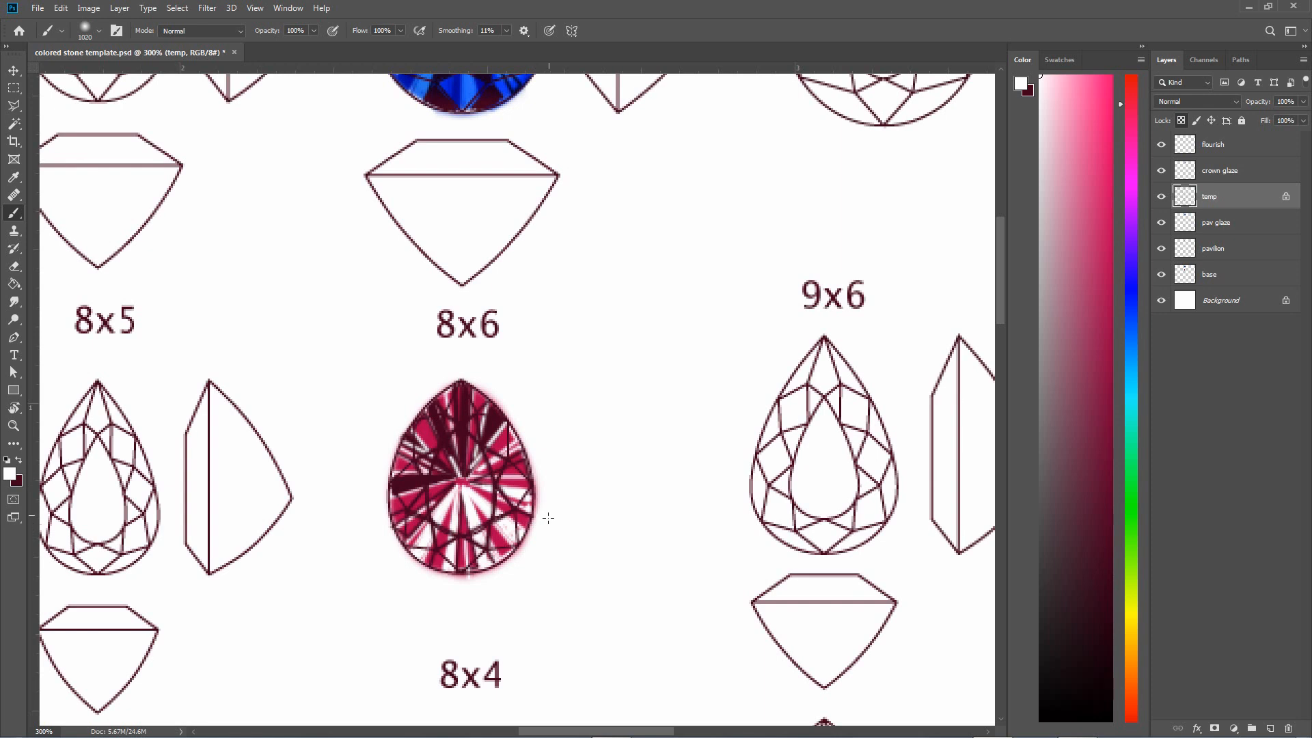
pyautogui.click(480, 435)
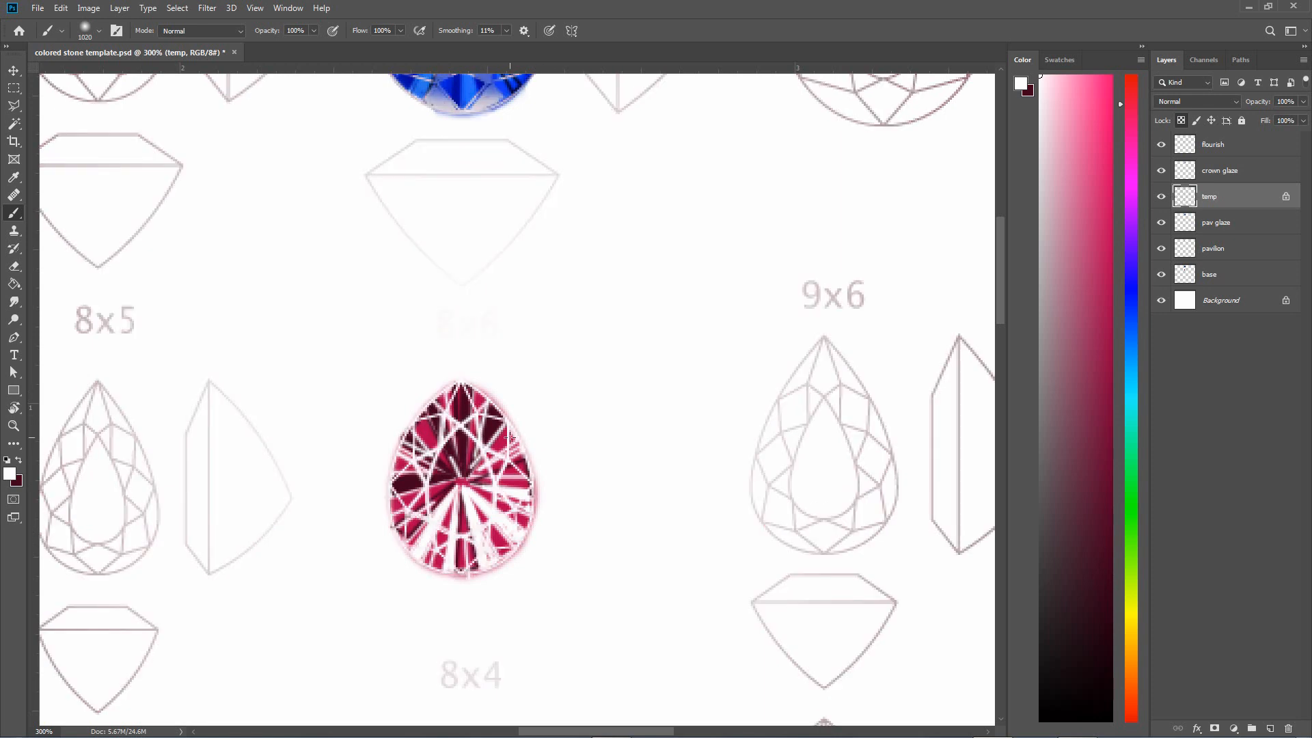
pyautogui.hotkey('ctrl', 'z')
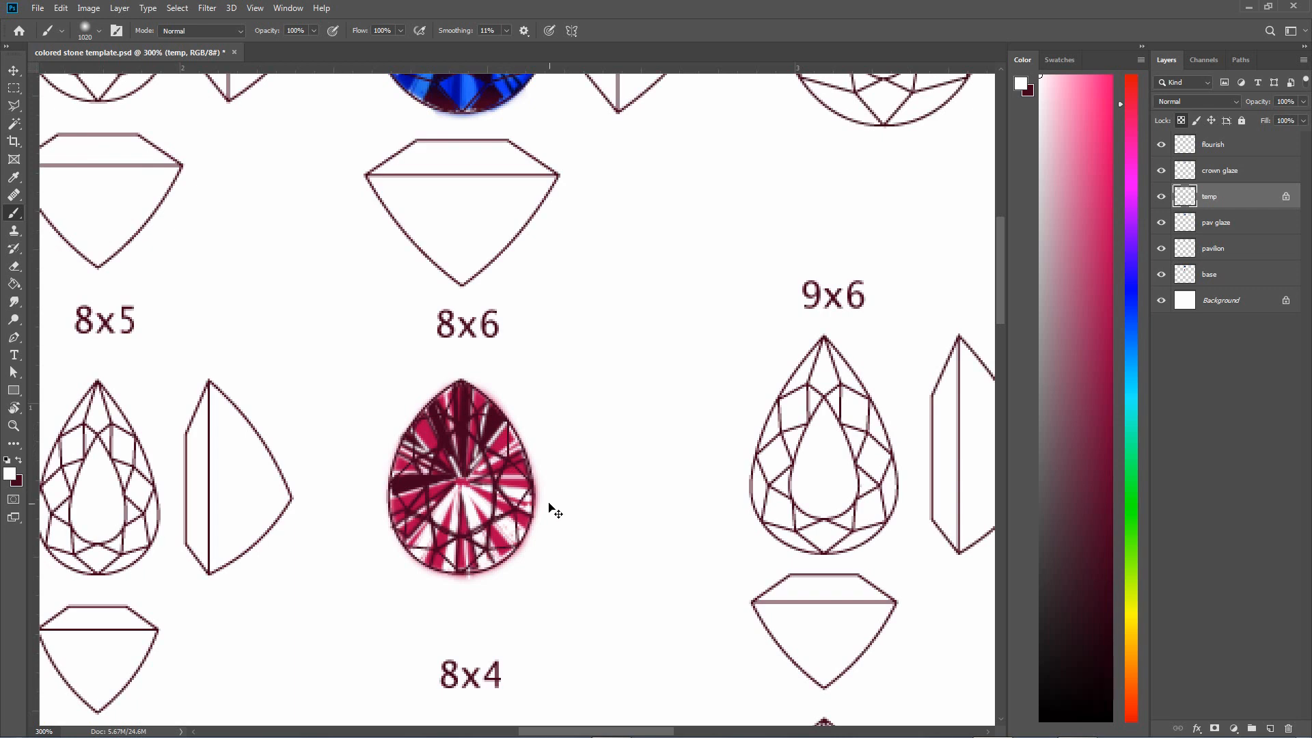
pyautogui.hotkey('ctrl', 'shift', 'z')
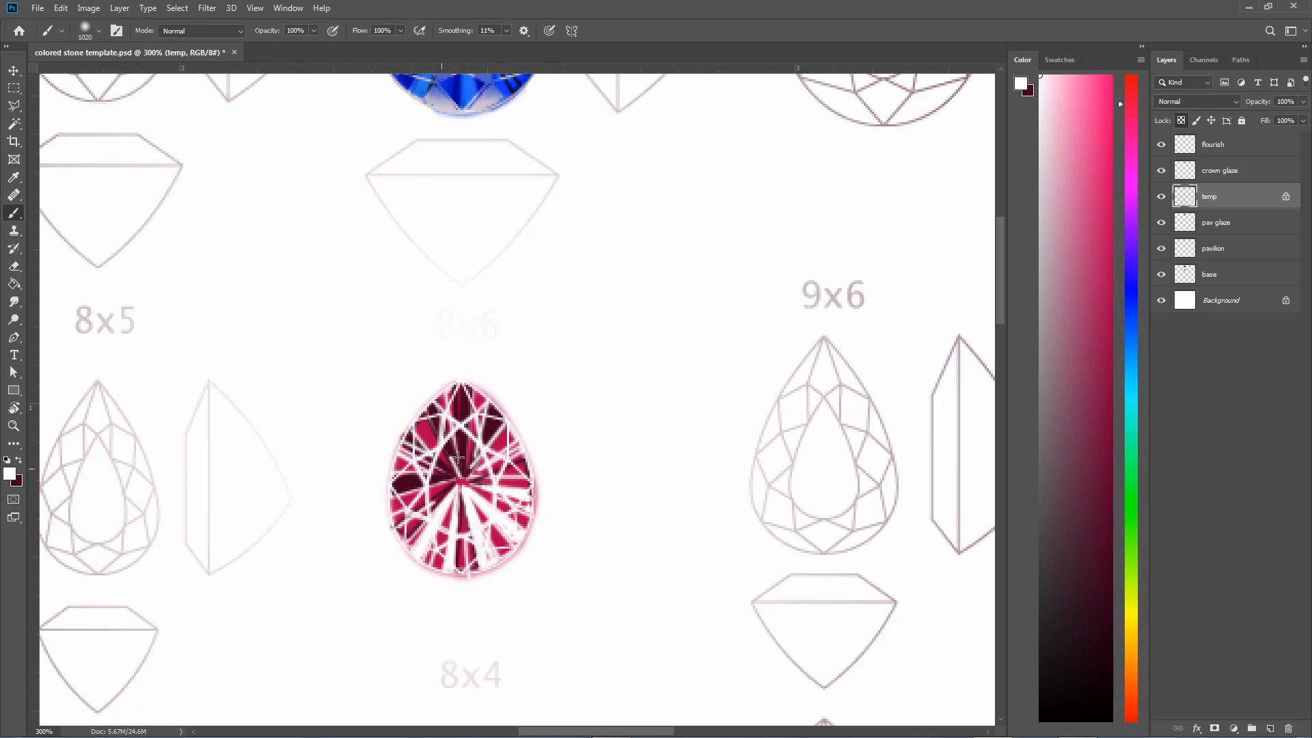
pyautogui.hotkey('ctrl', 'z')
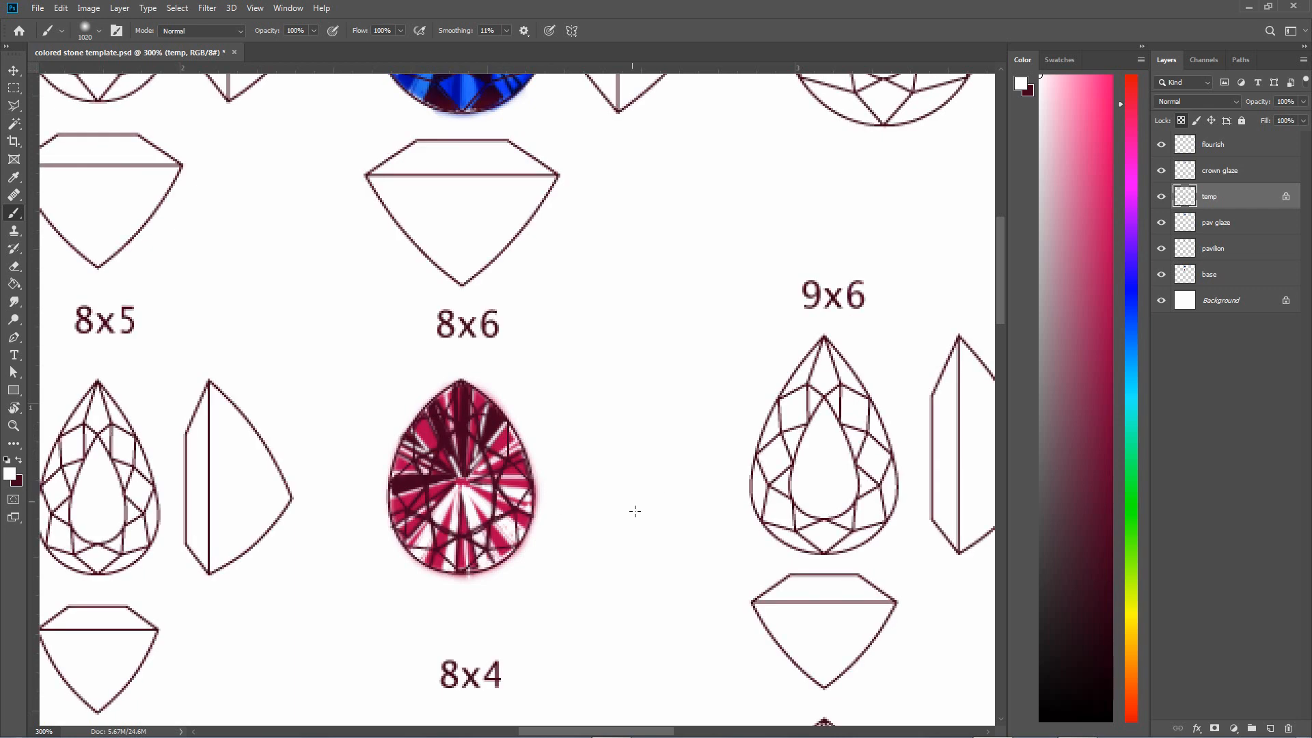
pyautogui.click(1238, 234)
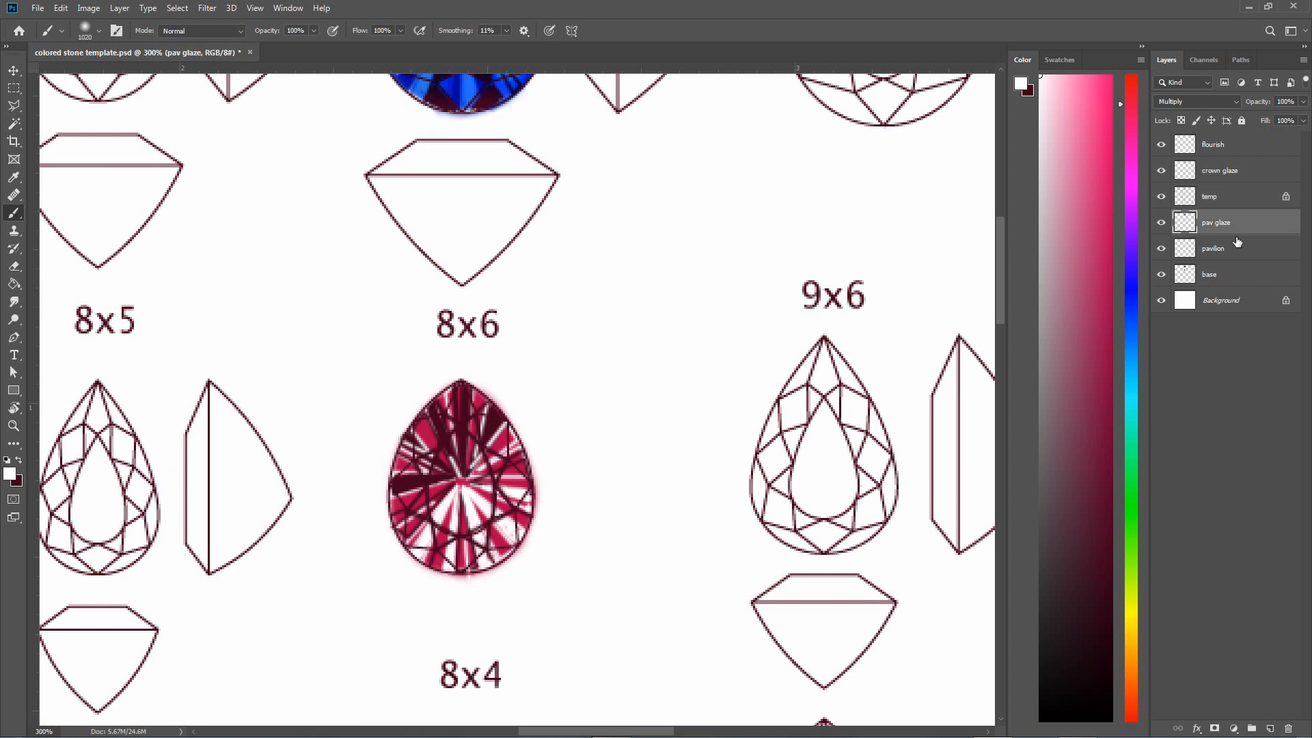
pyautogui.click(1237, 204)
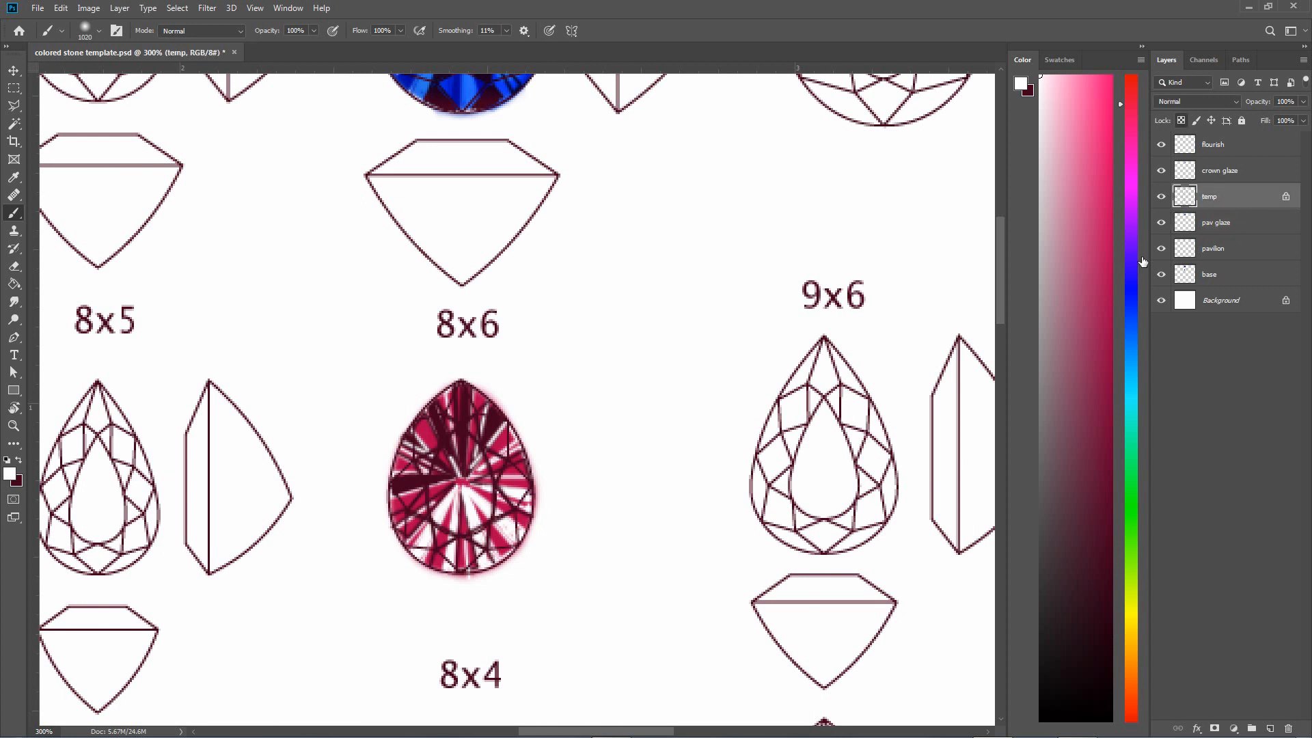
# Recolour the 8x6 pear's upper and left facet lines white on the temp layer with a 10 px soft brush
pyautogui.click(100, 32)
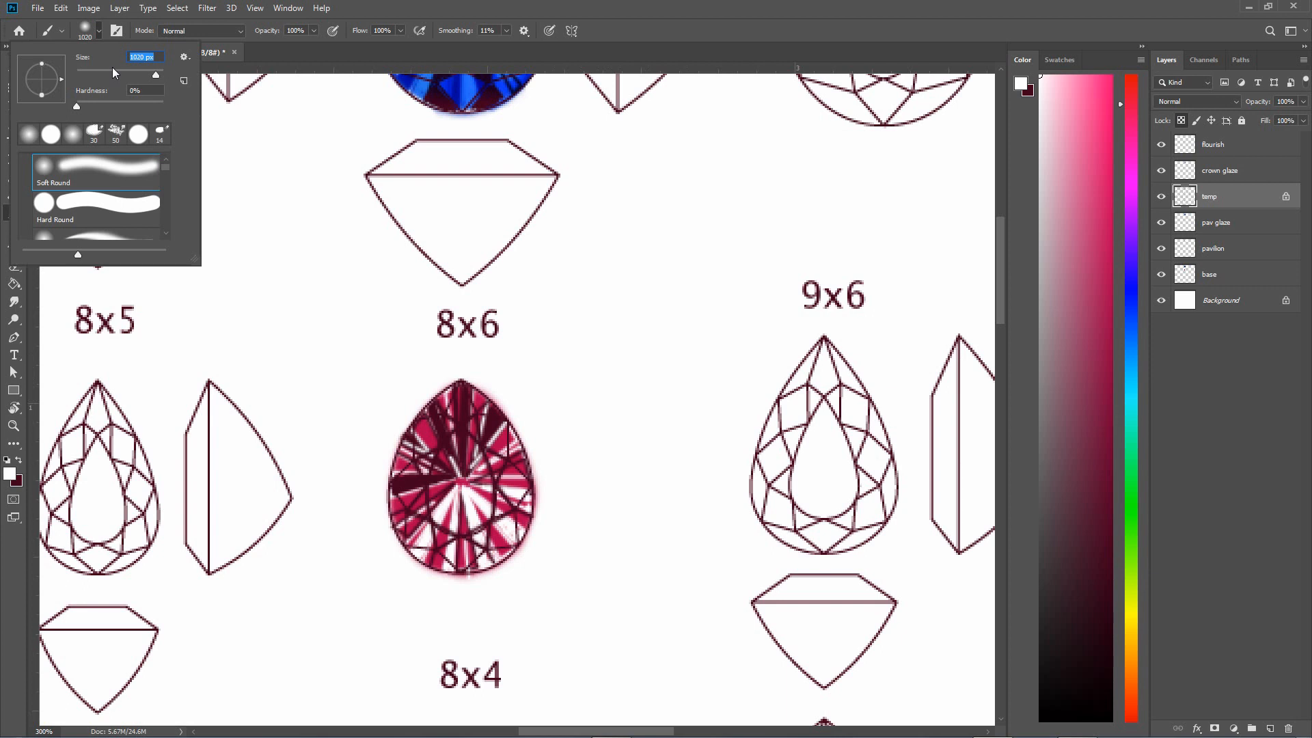
pyautogui.write('10')
pyautogui.press('Return')
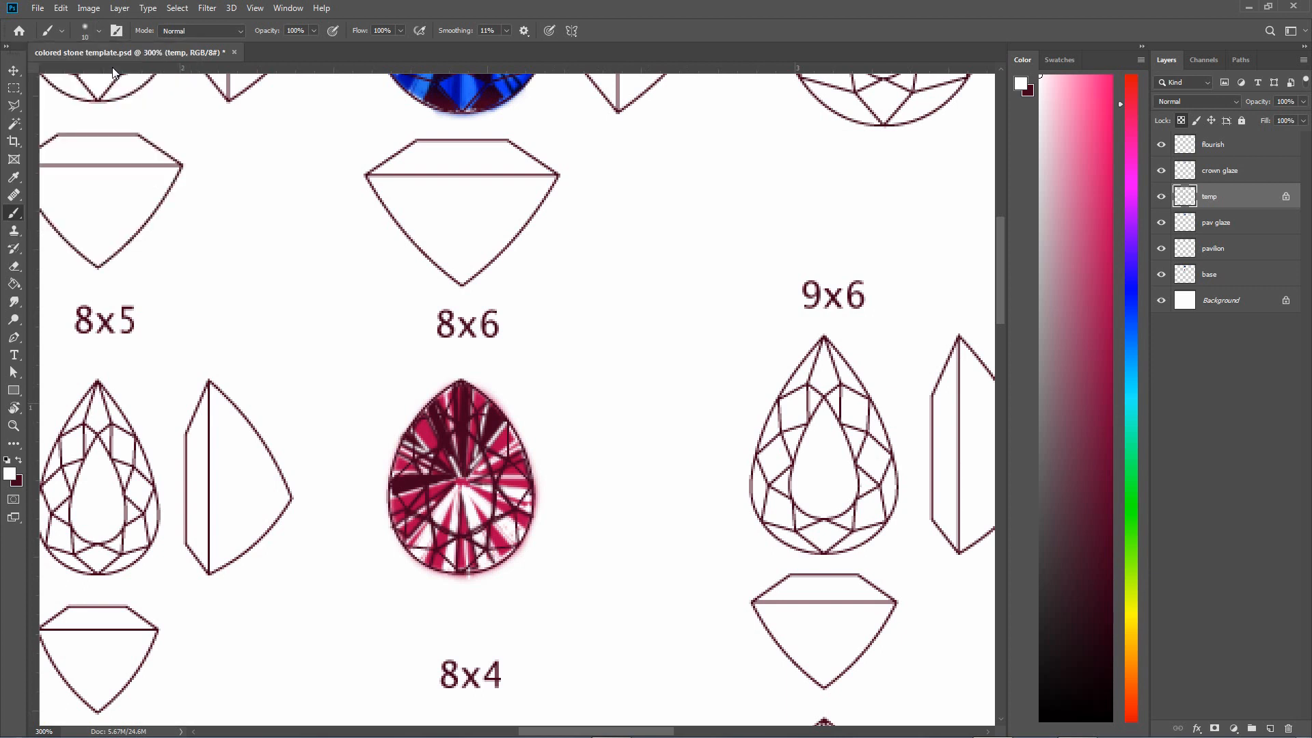
pyautogui.moveTo(431, 463)
pyautogui.mouseDown()
pyautogui.moveTo(444, 433)
pyautogui.moveTo(391, 510)
pyautogui.moveTo(416, 435)
pyautogui.moveTo(400, 479)
pyautogui.moveTo(437, 410)
pyautogui.moveTo(443, 445)
pyautogui.moveTo(447, 408)
pyautogui.moveTo(431, 460)
pyautogui.moveTo(451, 394)
pyautogui.moveTo(436, 439)
pyautogui.moveTo(477, 373)
pyautogui.moveTo(443, 443)
pyautogui.moveTo(472, 406)
pyautogui.moveTo(454, 408)
pyautogui.moveTo(480, 426)
pyautogui.moveTo(462, 427)
pyautogui.moveTo(466, 405)
pyautogui.moveTo(482, 445)
pyautogui.moveTo(479, 401)
pyautogui.moveTo(497, 505)
pyautogui.moveTo(496, 409)
pyautogui.moveTo(515, 454)
pyautogui.moveTo(511, 422)
pyautogui.moveTo(505, 502)
pyautogui.moveTo(485, 424)
pyautogui.moveTo(508, 531)
pyautogui.moveTo(497, 451)
pyautogui.moveTo(513, 472)
pyautogui.mouseUp()
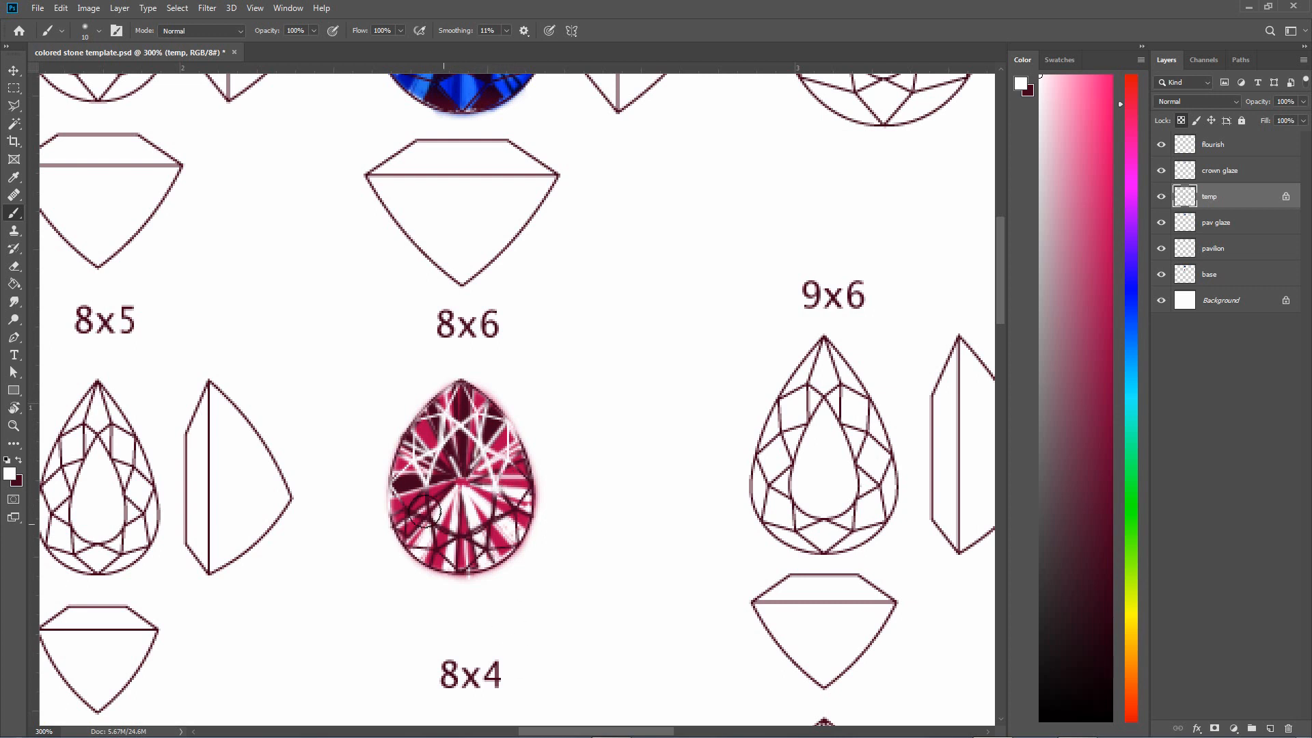
pyautogui.moveTo(429, 533)
pyautogui.mouseDown()
pyautogui.moveTo(402, 545)
pyautogui.moveTo(417, 572)
pyautogui.moveTo(402, 491)
pyautogui.moveTo(413, 542)
pyautogui.moveTo(408, 503)
pyautogui.moveTo(466, 584)
pyautogui.moveTo(534, 506)
pyautogui.moveTo(455, 520)
pyautogui.mouseUp()
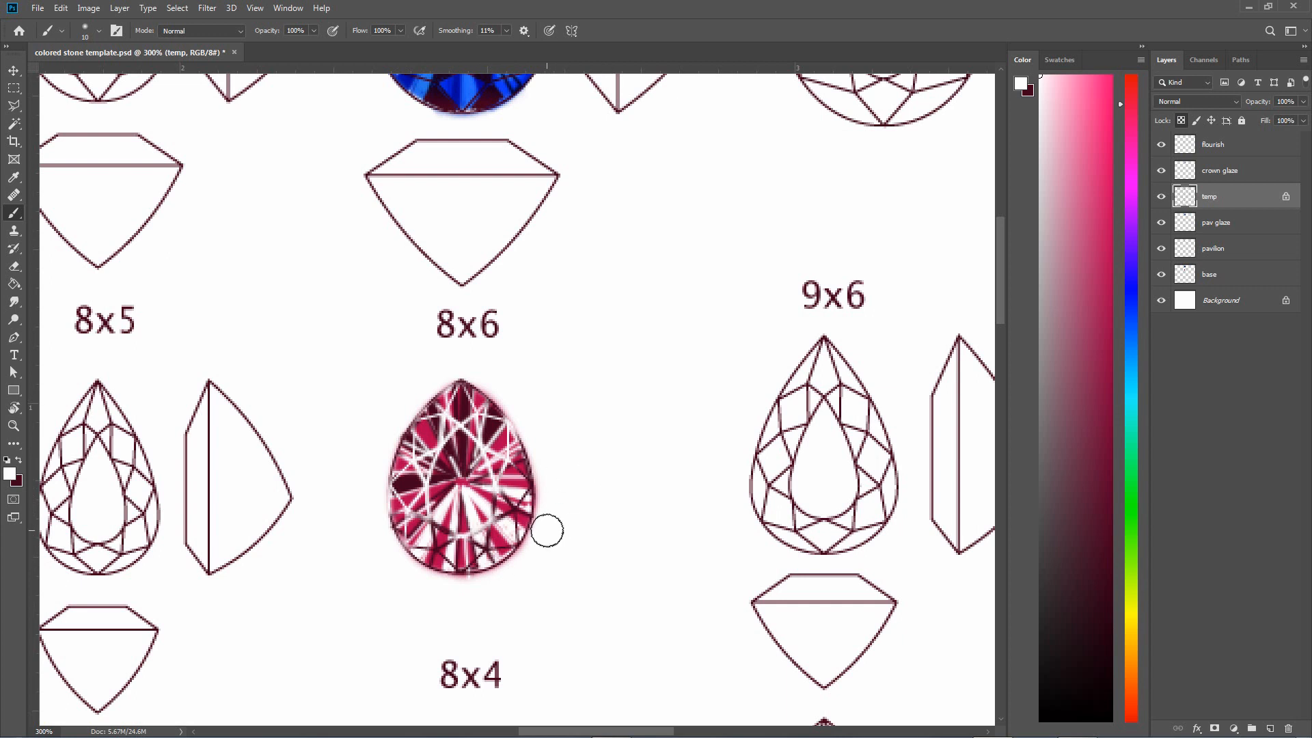
# Unlock the temp layer's transparent pixels and fill the pear's lower-right crown facets with maroon using a 5 px soft brush
pyautogui.press('x')
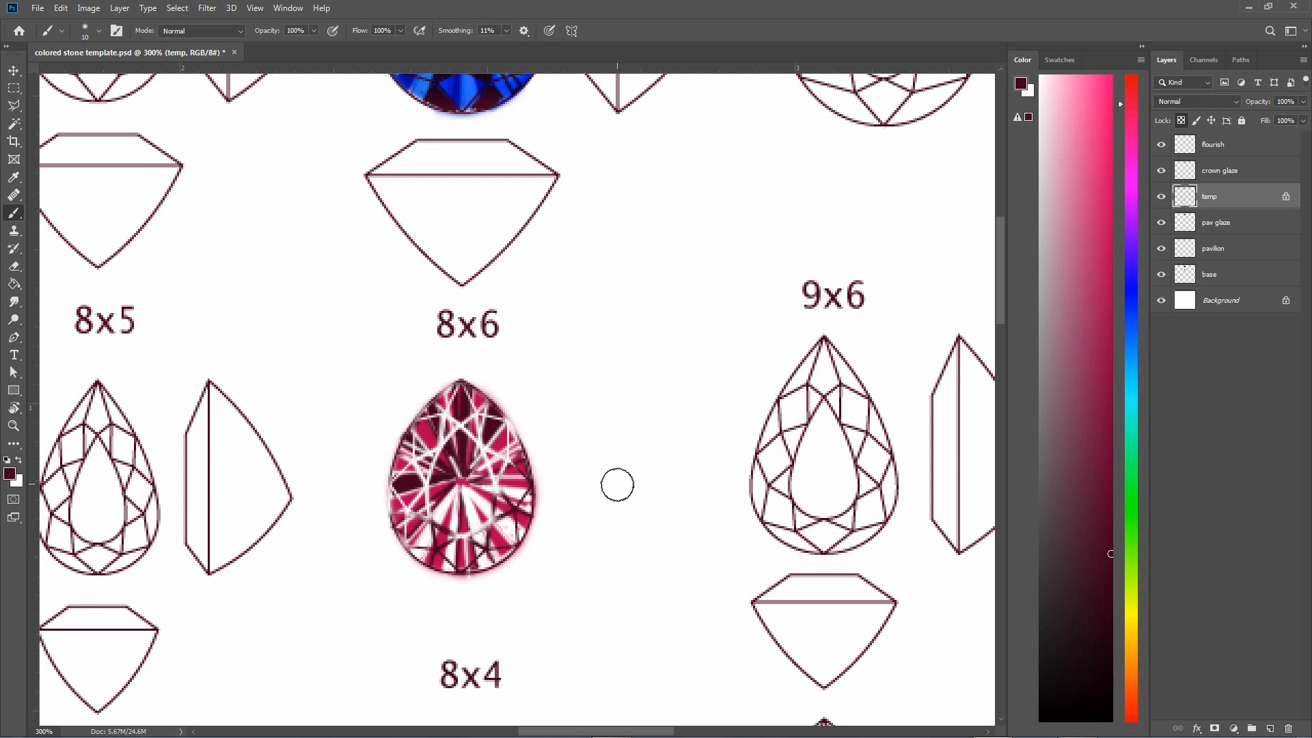
pyautogui.click(99, 31)
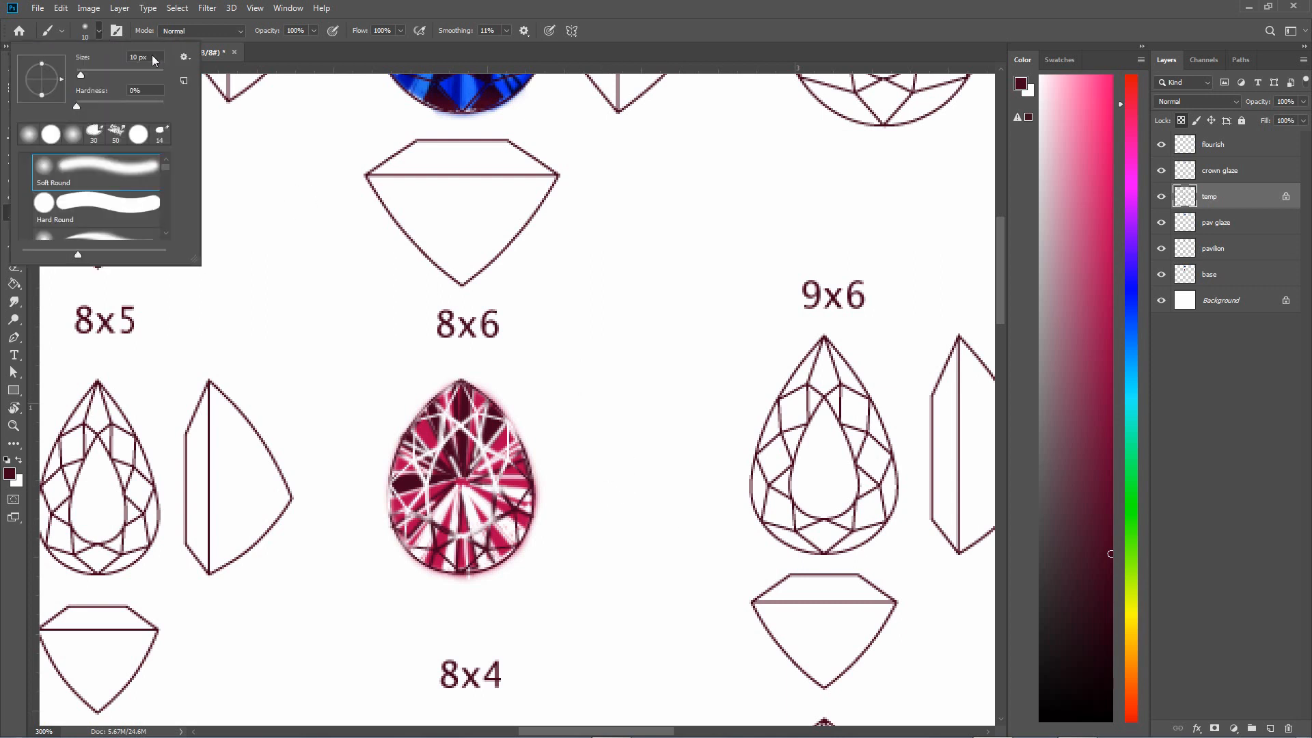
pyautogui.write('5')
pyautogui.press('Return')
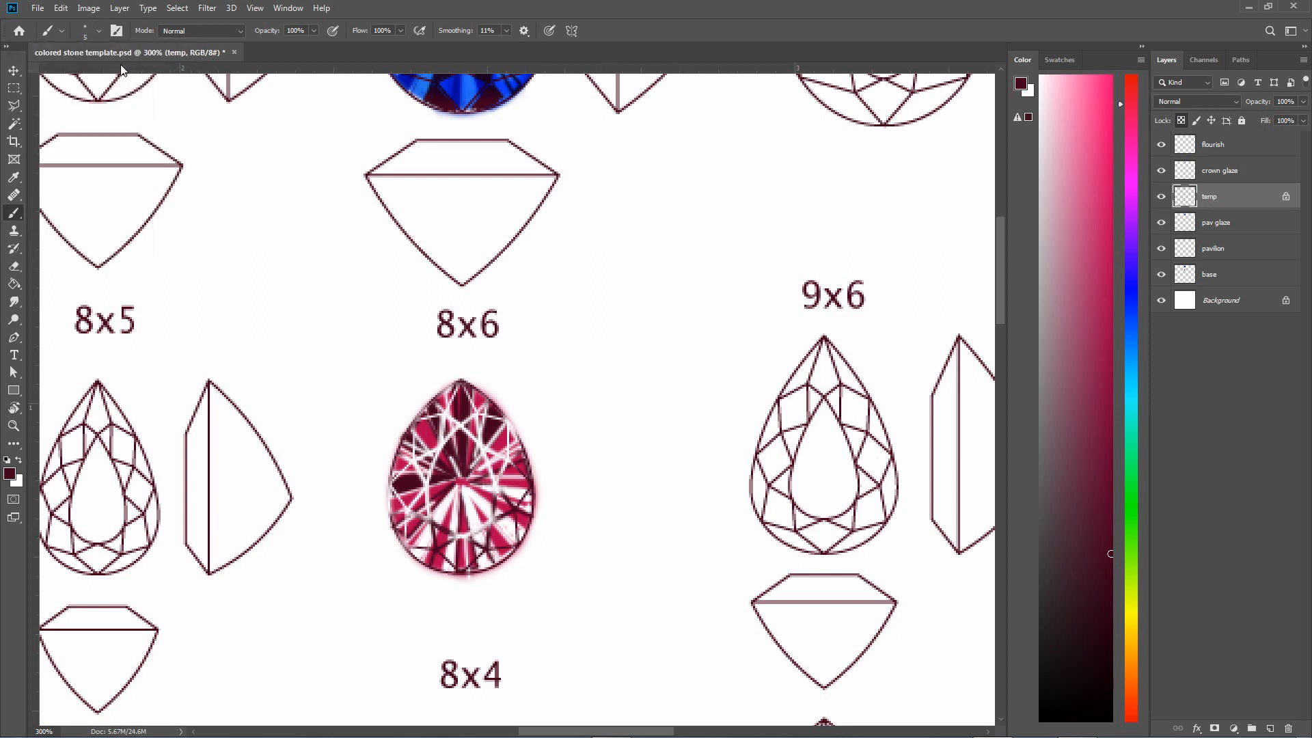
pyautogui.moveTo(497, 497); pyautogui.dragTo(498, 510)
pyautogui.click(1181, 121)
pyautogui.moveTo(497, 514)
pyautogui.mouseDown()
pyautogui.moveTo(473, 546)
pyautogui.moveTo(486, 528)
pyautogui.moveTo(484, 542)
pyautogui.moveTo(470, 534)
pyautogui.moveTo(500, 560)
pyautogui.moveTo(495, 481)
pyautogui.mouseUp()
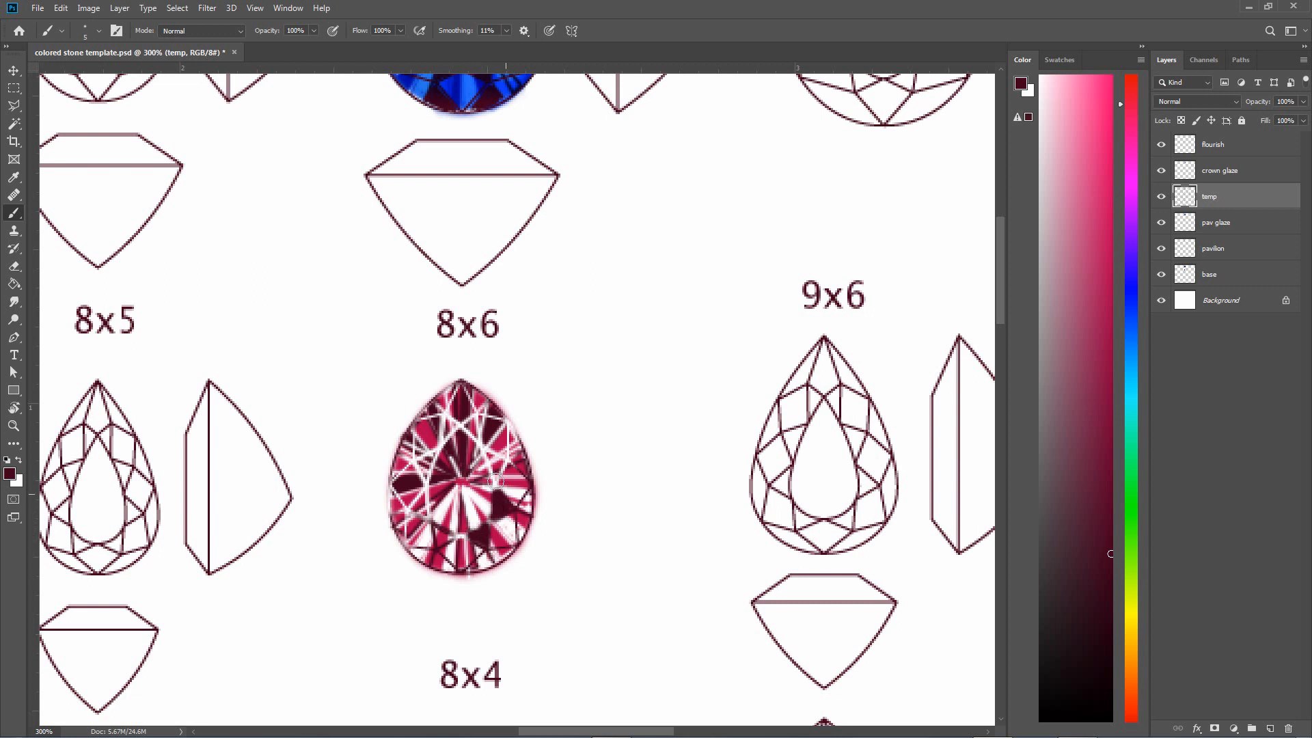
# Fill the narrow corners and edges of the pear's lower-right crown facets with maroon using a 2 px soft brush
pyautogui.click(117, 33)
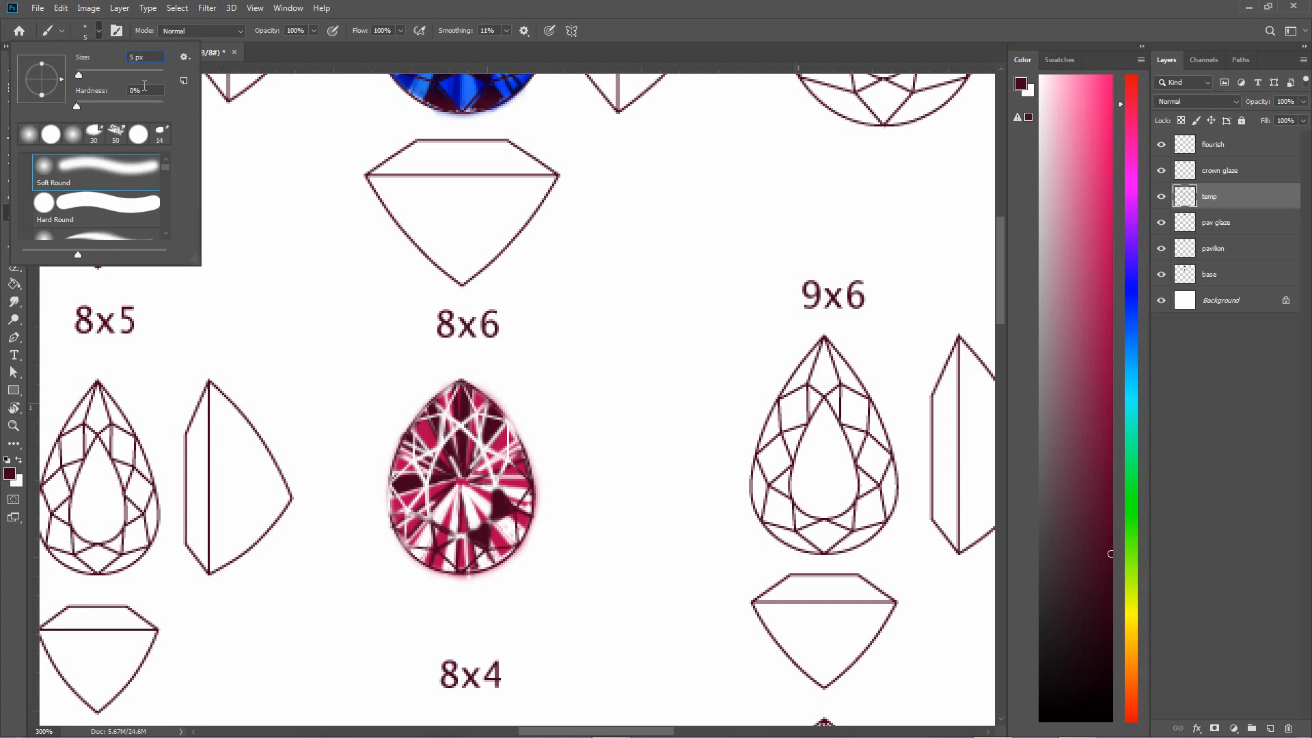
pyautogui.doubleClick(142, 57)
pyautogui.write('2')
pyautogui.press('Return')
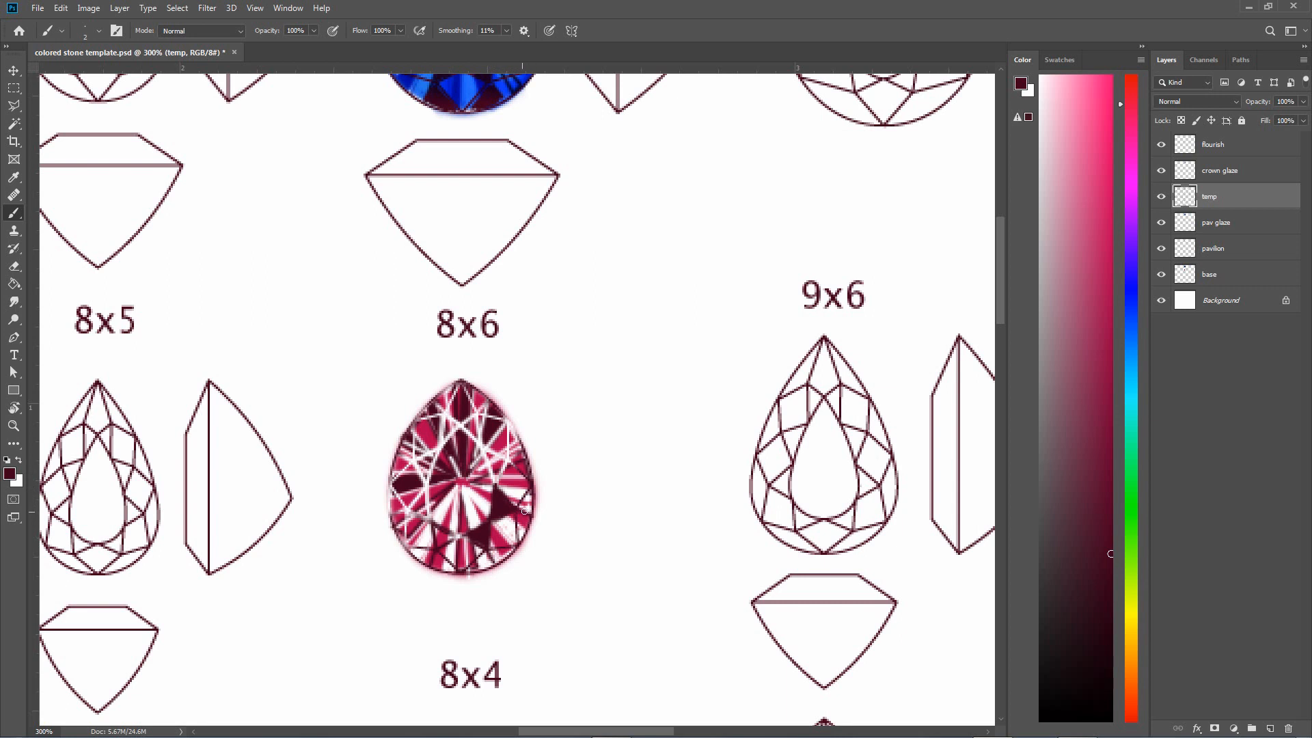
pyautogui.moveTo(531, 511); pyautogui.dragTo(525, 493)
# Fill selected crown facets on the pear's upper part and left side with white using the 2 px brush
pyautogui.press('x')
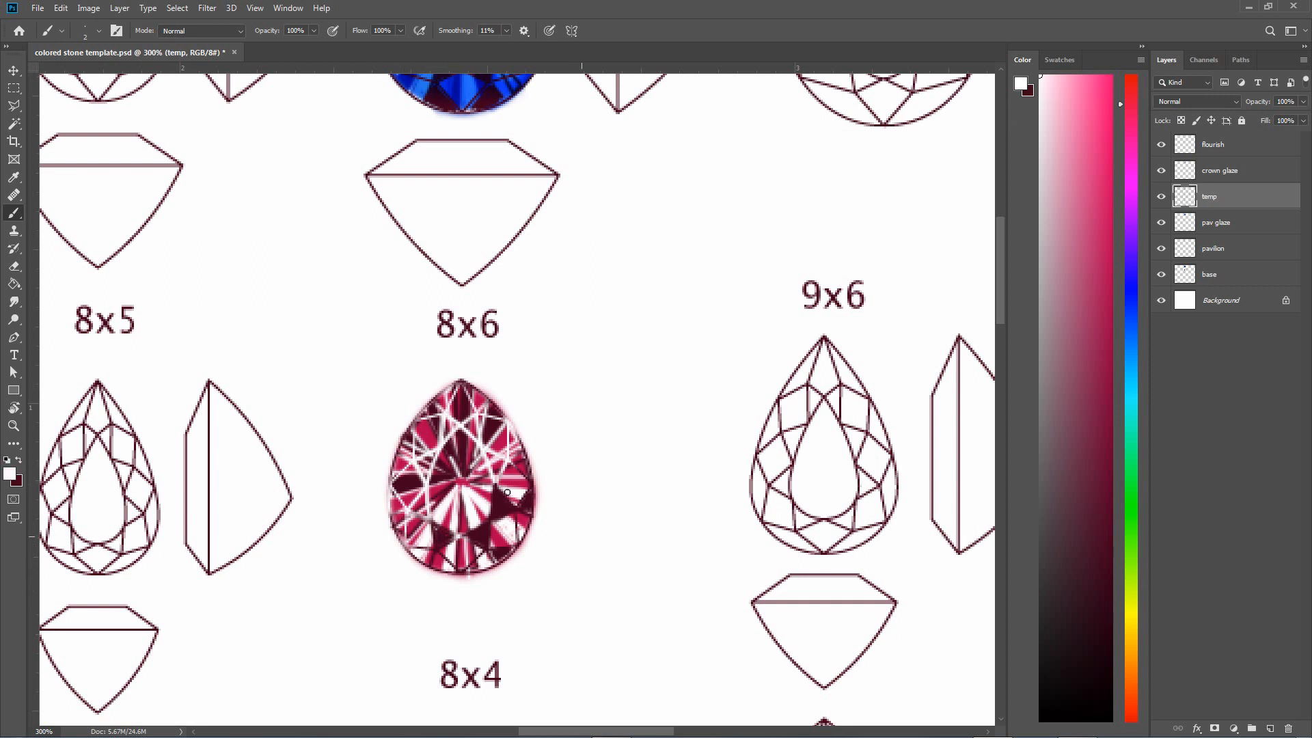
pyautogui.moveTo(425, 473); pyautogui.dragTo(420, 463)
pyautogui.moveTo(447, 433); pyautogui.dragTo(449, 422)
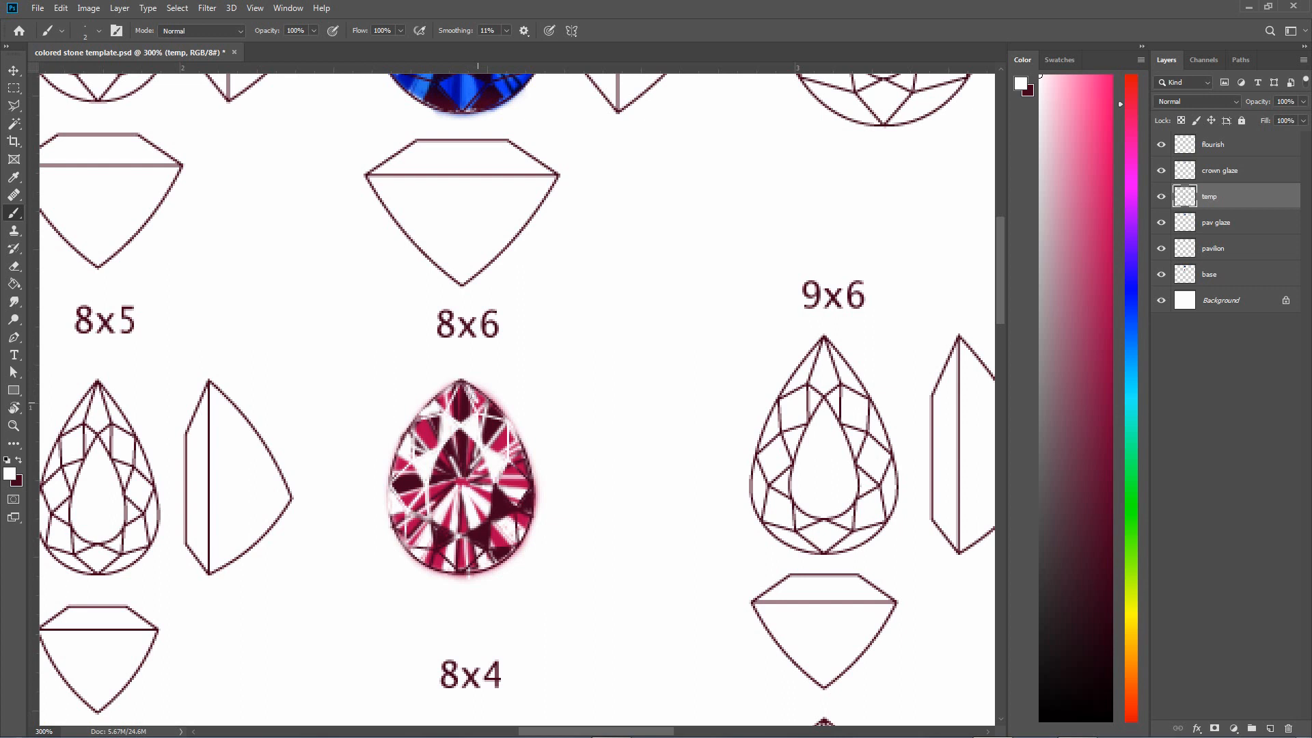
pyautogui.moveTo(478, 398); pyautogui.dragTo(483, 397)
# Glaze the 8x6 pear on the pav glaze layer with crimson and a brighter pinkish red, using a 10 px soft brush
pyautogui.click(1228, 230)
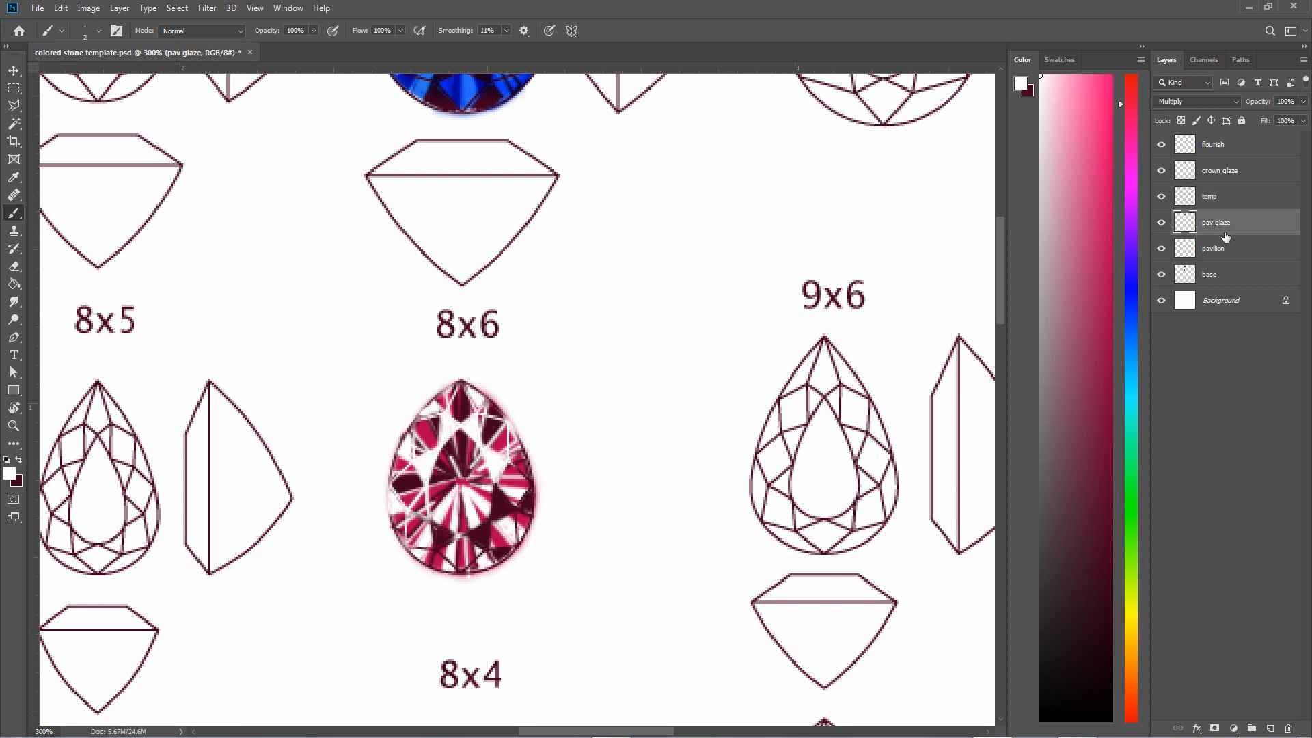
pyautogui.keyDown('alt'); pyautogui.click(501, 534); pyautogui.keyUp('alt')
pyautogui.moveTo(1112, 269); pyautogui.dragTo(1113, 188)
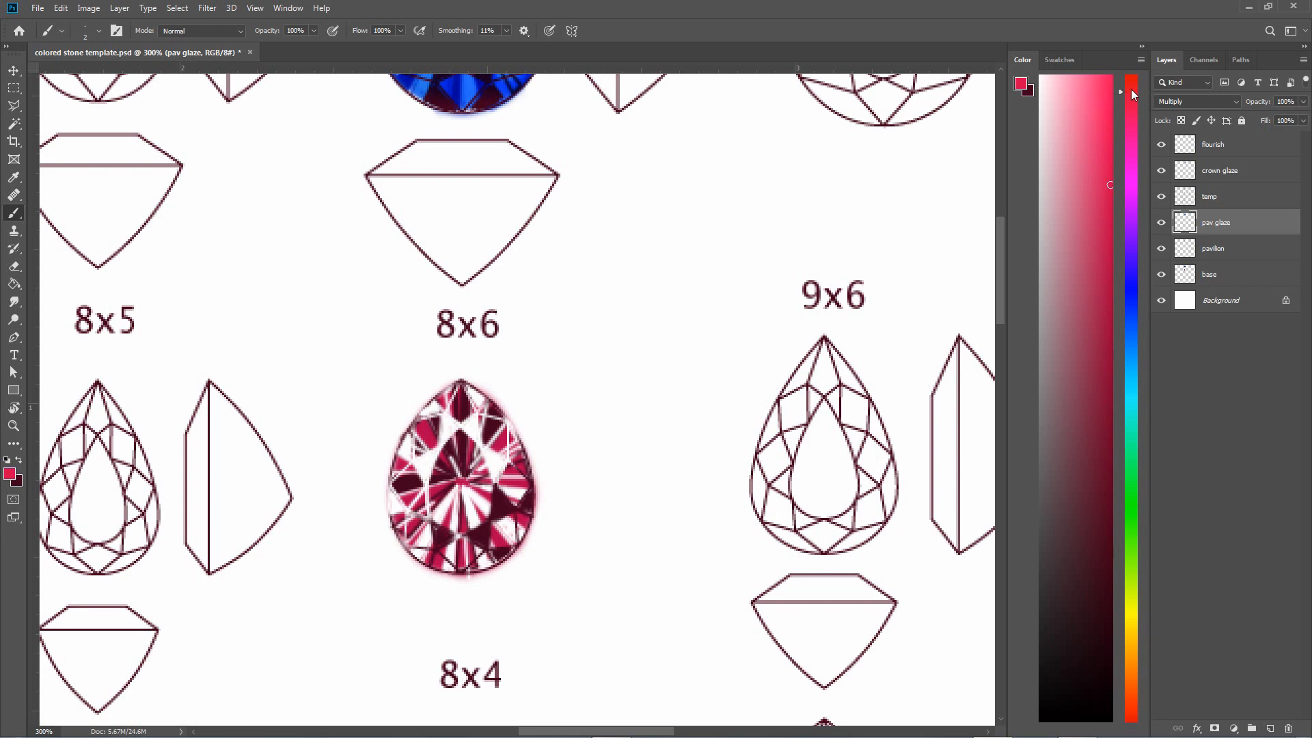
pyautogui.click(100, 31)
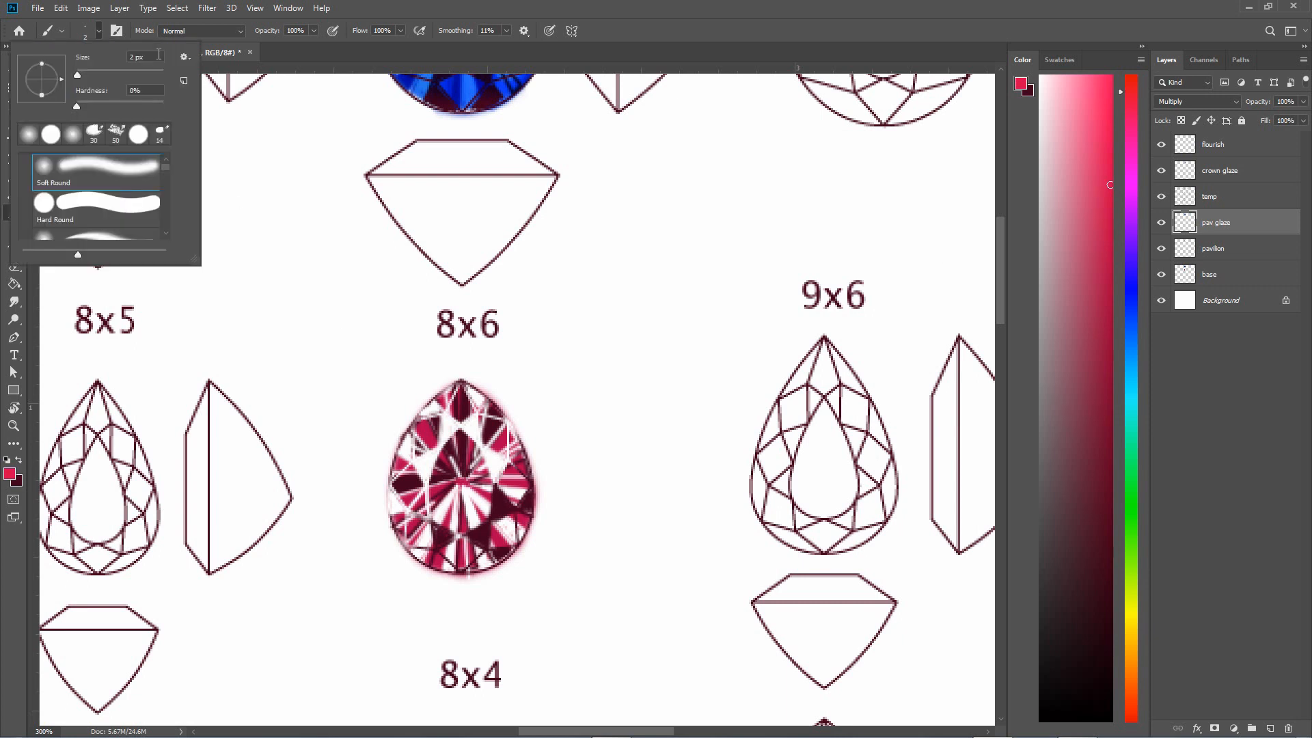
pyautogui.moveTo(117, 57); pyautogui.dragTo(132, 78)
pyautogui.write('10')
pyautogui.press('Return')
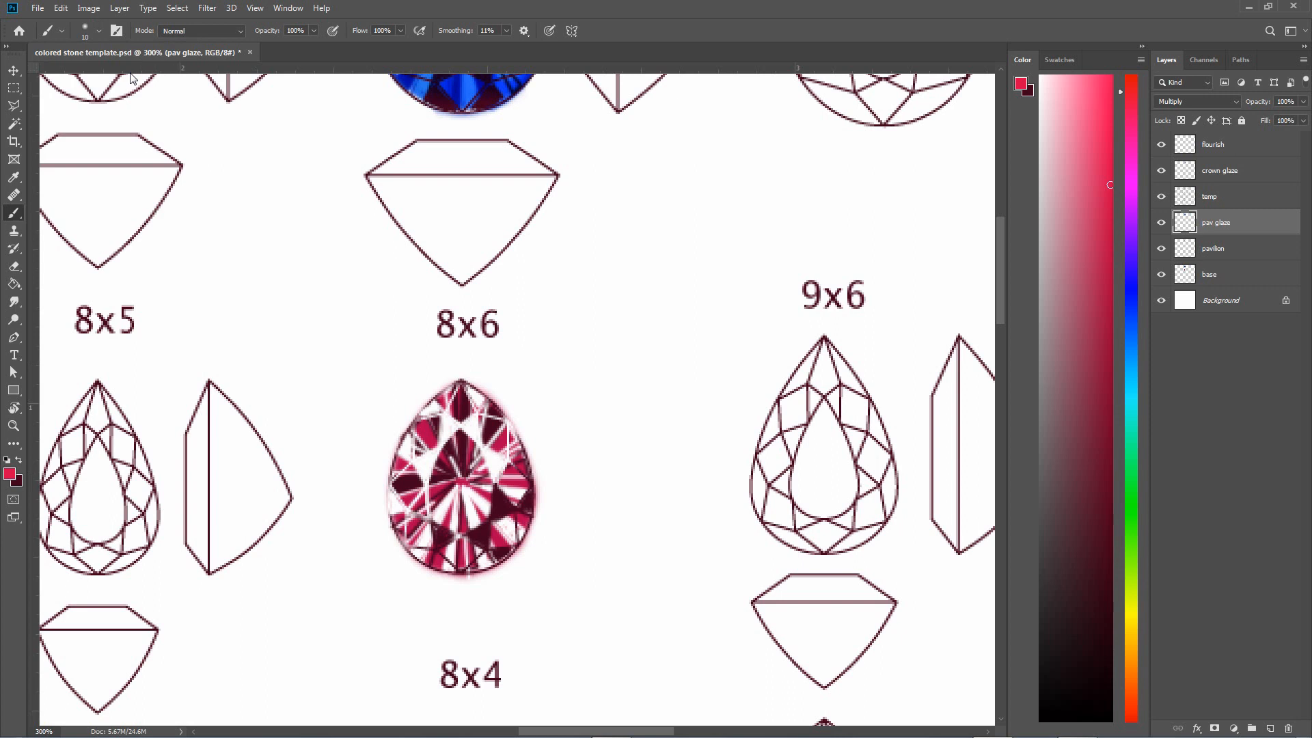
pyautogui.moveTo(473, 497)
pyautogui.mouseDown()
pyautogui.moveTo(461, 553)
pyautogui.moveTo(497, 487)
pyautogui.moveTo(467, 549)
pyautogui.moveTo(493, 525)
pyautogui.moveTo(484, 549)
pyautogui.moveTo(508, 539)
pyautogui.moveTo(492, 557)
pyautogui.moveTo(511, 535)
pyautogui.moveTo(481, 554)
pyautogui.moveTo(460, 541)
pyautogui.moveTo(450, 505)
pyautogui.moveTo(462, 512)
pyautogui.moveTo(453, 545)
pyautogui.moveTo(428, 544)
pyautogui.moveTo(479, 547)
pyautogui.moveTo(460, 563)
pyautogui.moveTo(497, 540)
pyautogui.moveTo(457, 505)
pyautogui.moveTo(433, 553)
pyautogui.moveTo(414, 535)
pyautogui.moveTo(458, 560)
pyautogui.moveTo(446, 562)
pyautogui.moveTo(487, 491)
pyautogui.moveTo(480, 549)
pyautogui.moveTo(494, 550)
pyautogui.moveTo(505, 529)
pyautogui.moveTo(490, 448)
pyautogui.moveTo(488, 503)
pyautogui.moveTo(501, 455)
pyautogui.moveTo(519, 509)
pyautogui.moveTo(510, 464)
pyautogui.moveTo(514, 512)
pyautogui.moveTo(465, 425)
pyautogui.moveTo(446, 463)
pyautogui.moveTo(433, 451)
pyautogui.moveTo(423, 523)
pyautogui.moveTo(412, 501)
pyautogui.moveTo(420, 540)
pyautogui.moveTo(406, 504)
pyautogui.moveTo(414, 454)
pyautogui.moveTo(409, 507)
pyautogui.moveTo(440, 414)
pyautogui.moveTo(463, 400)
pyautogui.moveTo(434, 426)
pyautogui.moveTo(462, 394)
pyautogui.moveTo(459, 441)
pyautogui.moveTo(486, 463)
pyautogui.moveTo(484, 412)
pyautogui.moveTo(471, 407)
pyautogui.moveTo(512, 460)
pyautogui.moveTo(482, 413)
pyautogui.moveTo(466, 432)
pyautogui.moveTo(456, 525)
pyautogui.moveTo(509, 548)
pyautogui.mouseUp()
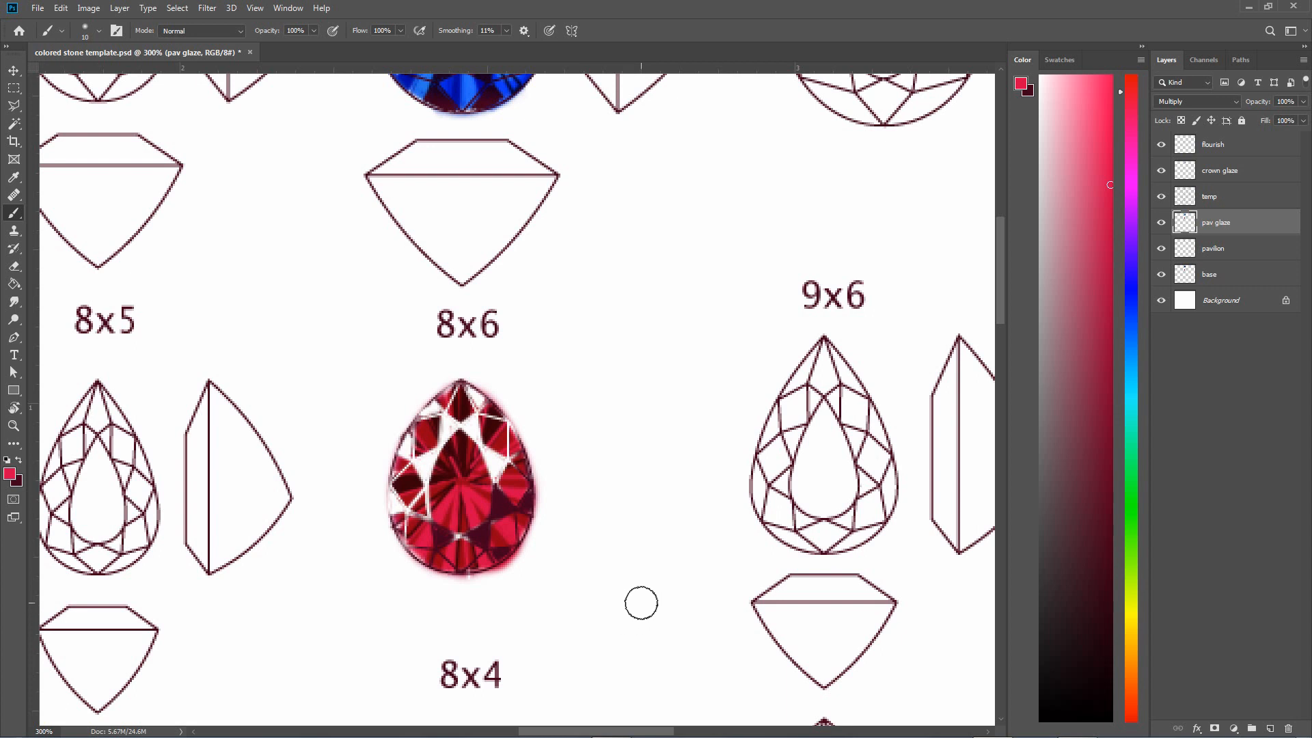
pyautogui.moveTo(1110, 186); pyautogui.dragTo(1096, 84)
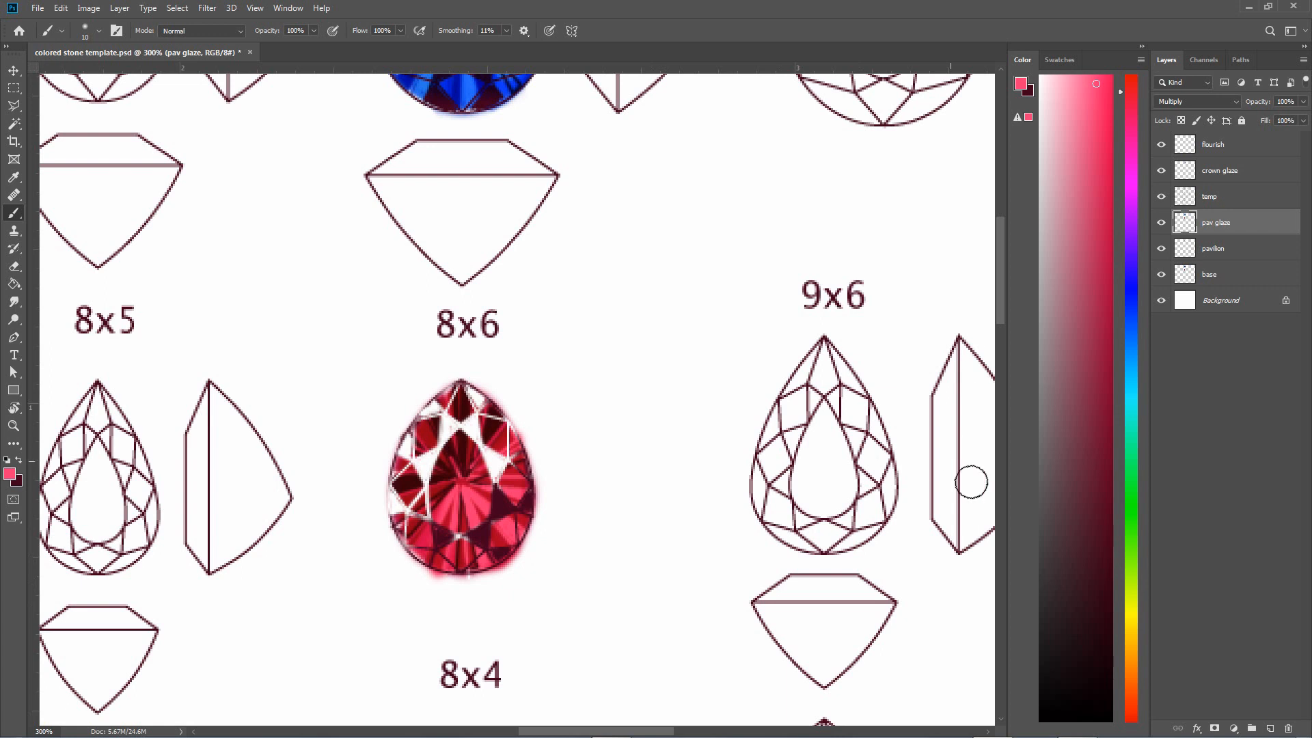
# Glaze the pear's white crown facets on the crown glaze layer with pinkish red and a lighter pink
pyautogui.click(1254, 179)
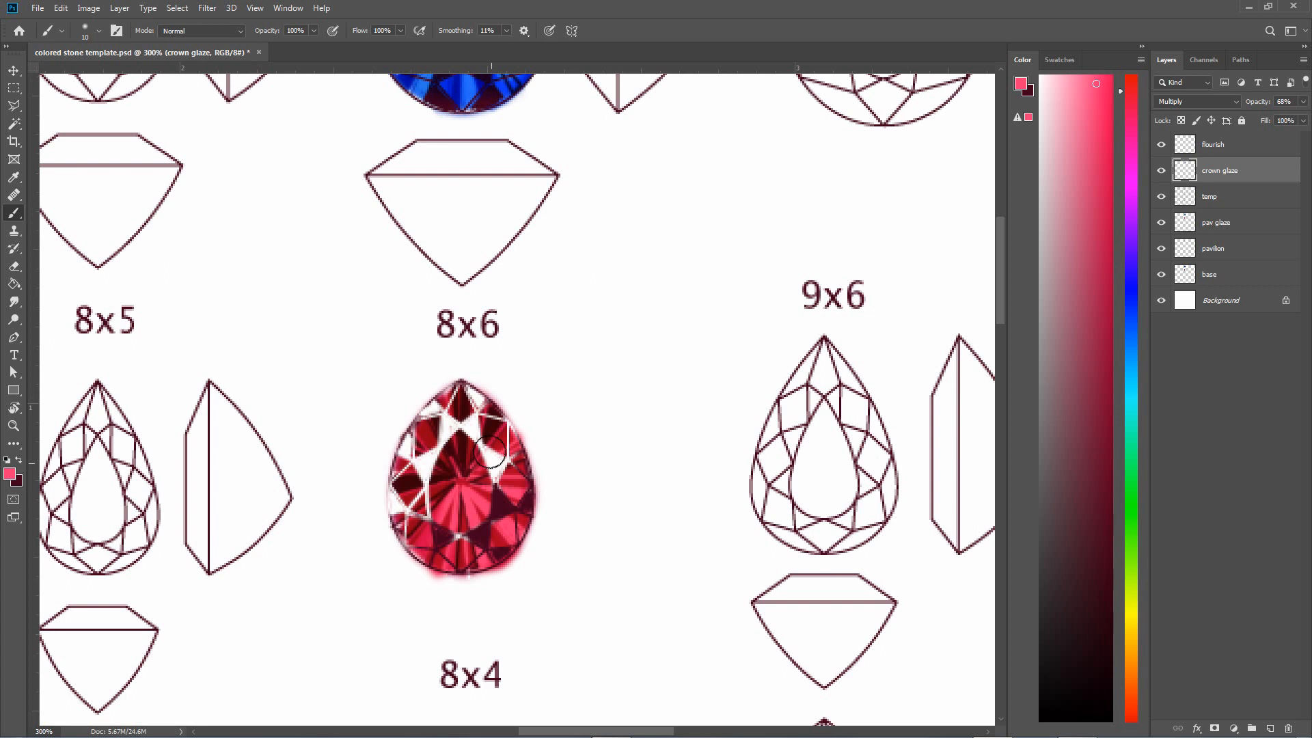
pyautogui.moveTo(452, 402)
pyautogui.mouseDown()
pyautogui.moveTo(424, 531)
pyautogui.moveTo(406, 481)
pyautogui.moveTo(412, 531)
pyautogui.moveTo(405, 468)
pyautogui.moveTo(433, 555)
pyautogui.moveTo(406, 515)
pyautogui.moveTo(414, 535)
pyautogui.moveTo(421, 430)
pyautogui.moveTo(407, 496)
pyautogui.moveTo(434, 413)
pyautogui.moveTo(414, 465)
pyautogui.moveTo(433, 414)
pyautogui.moveTo(463, 408)
pyautogui.moveTo(498, 477)
pyautogui.moveTo(498, 454)
pyautogui.moveTo(512, 457)
pyautogui.moveTo(483, 407)
pyautogui.mouseUp()
pyautogui.moveTo(444, 540)
pyautogui.mouseDown()
pyautogui.moveTo(474, 548)
pyautogui.moveTo(488, 573)
pyautogui.mouseUp()
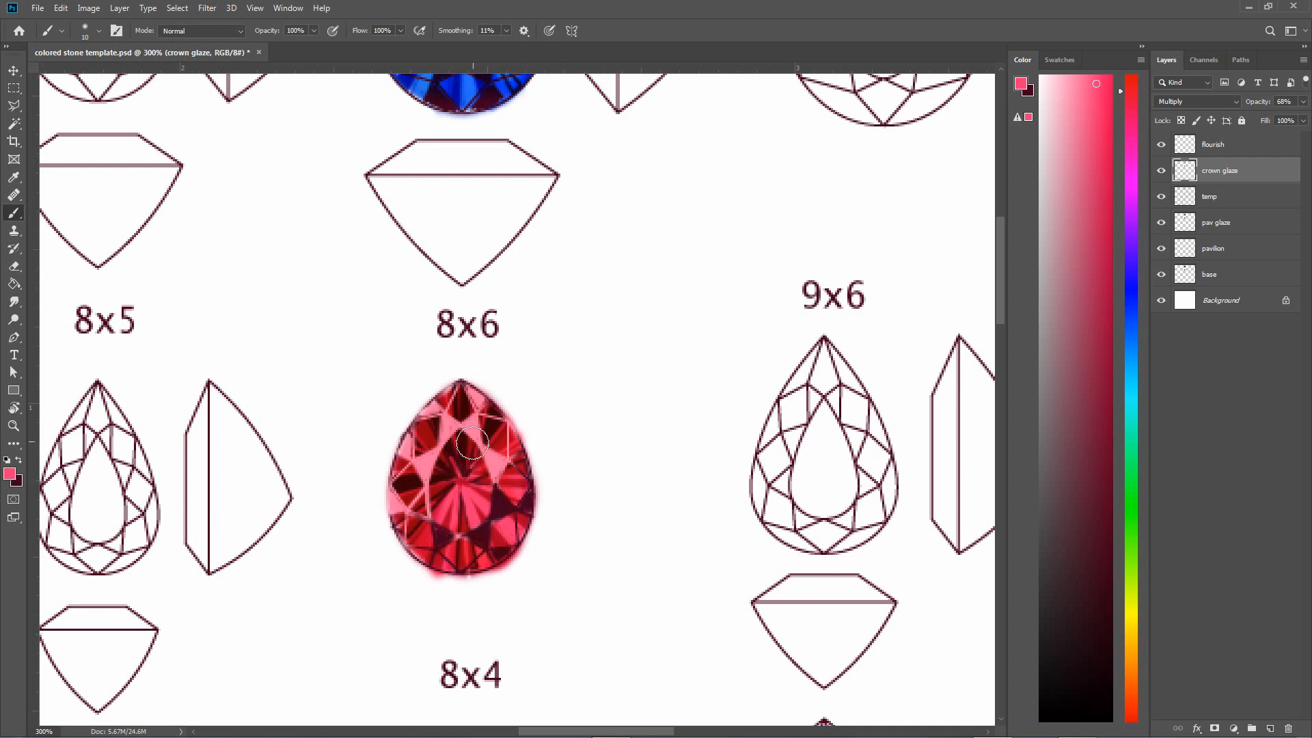
pyautogui.moveTo(1096, 83); pyautogui.dragTo(1074, 73)
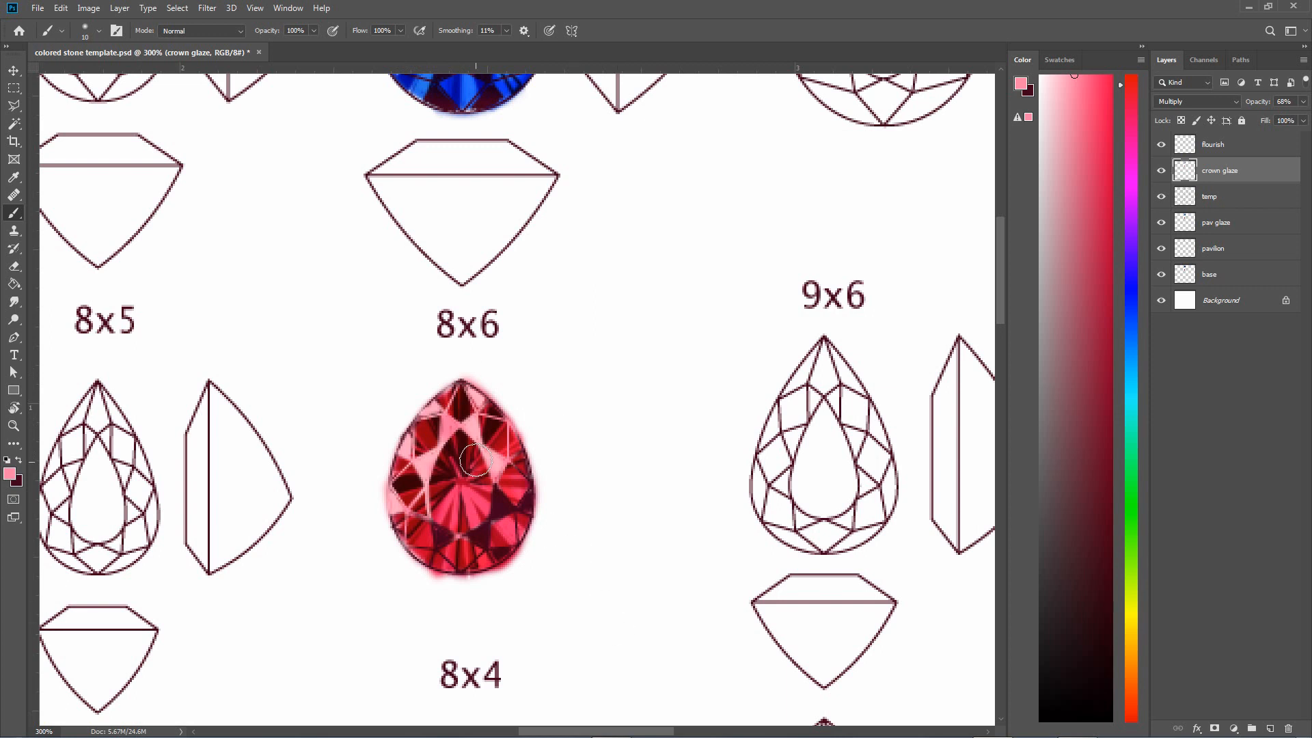
pyautogui.click(1241, 251)
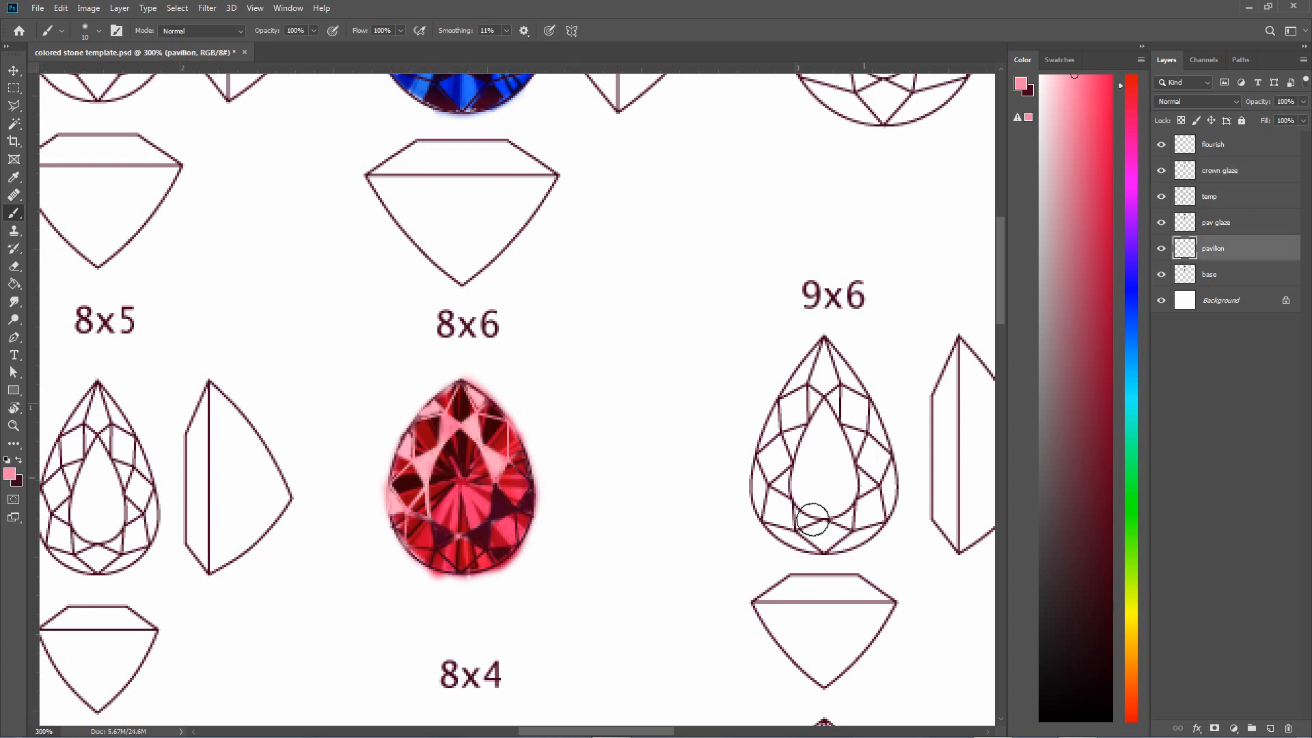
pyautogui.click(1244, 231)
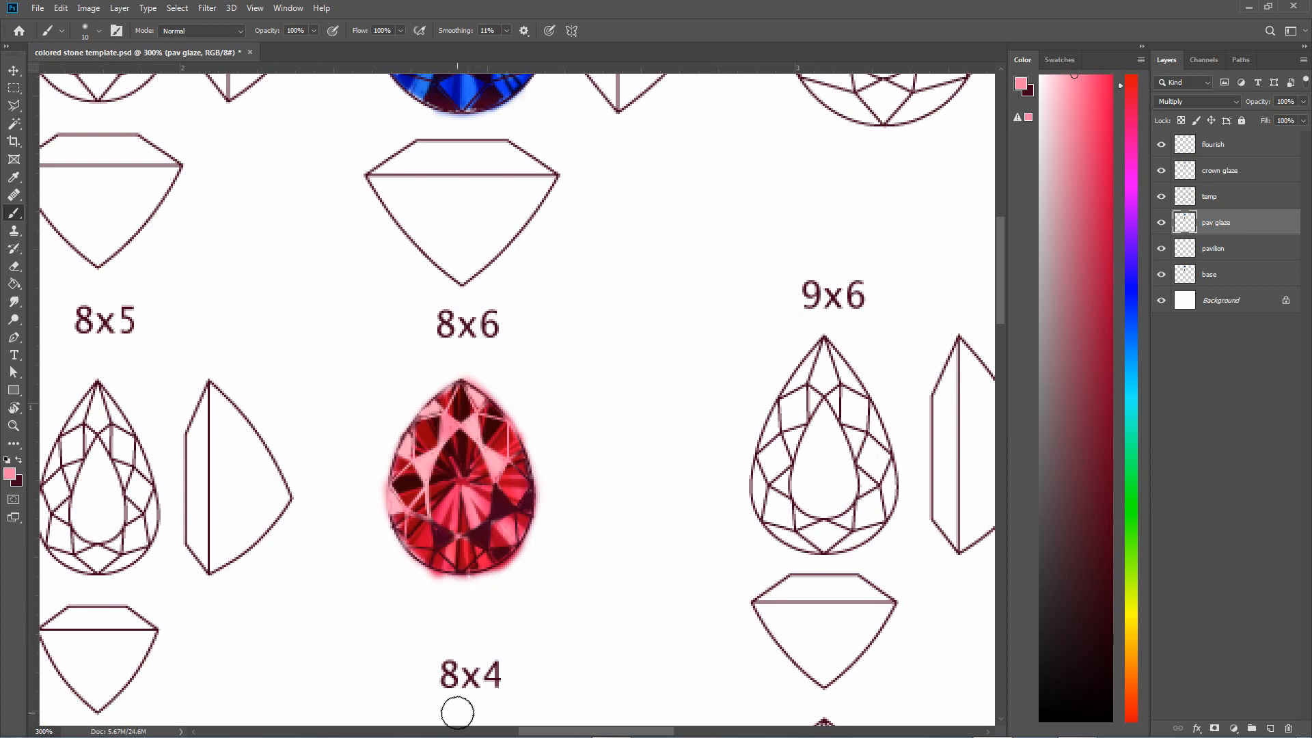
pyautogui.click(1244, 173)
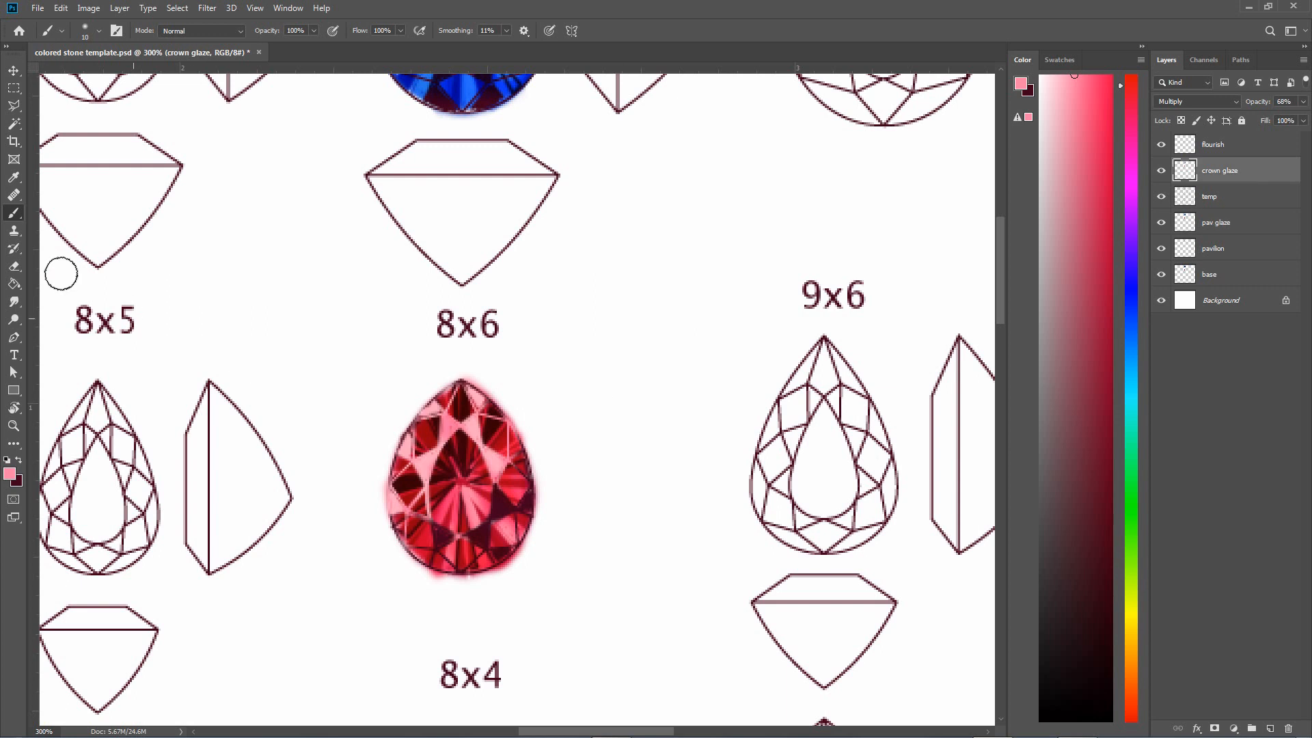
# Erase the crown glaze from several upper and side facets with a 5 px hard eraser to form white highlights
pyautogui.click(14, 266)
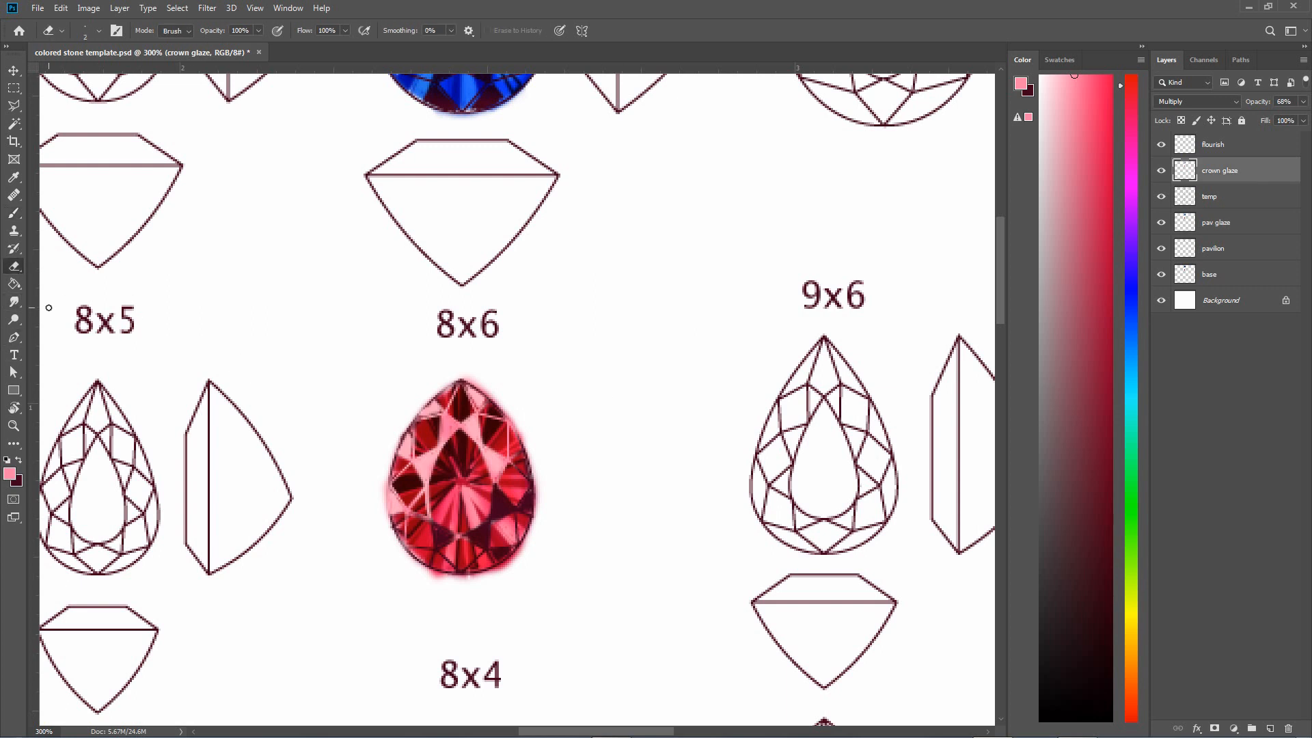
pyautogui.click(99, 32)
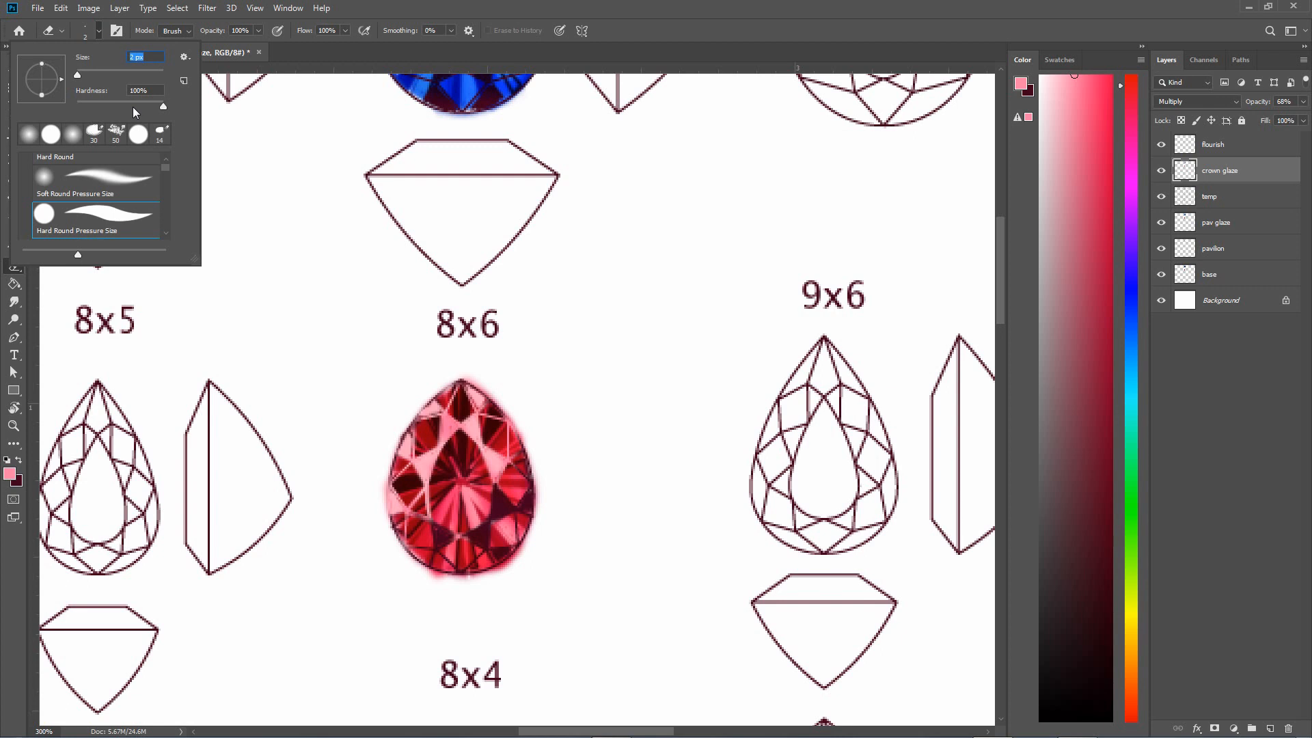
pyautogui.write('5')
pyautogui.press('Return')
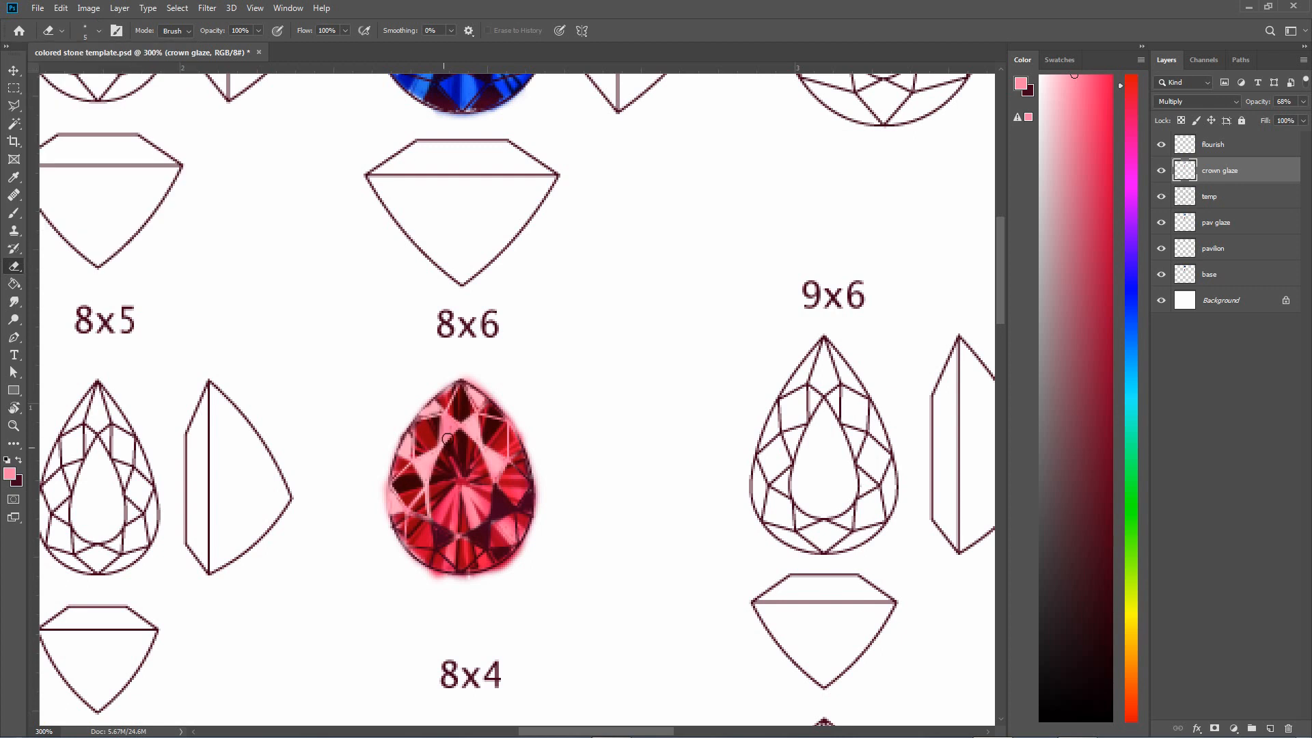
pyautogui.moveTo(444, 419)
pyautogui.mouseDown()
pyautogui.moveTo(444, 439)
pyautogui.moveTo(491, 458)
pyautogui.moveTo(498, 477)
pyautogui.moveTo(485, 452)
pyautogui.moveTo(501, 462)
pyautogui.mouseUp()
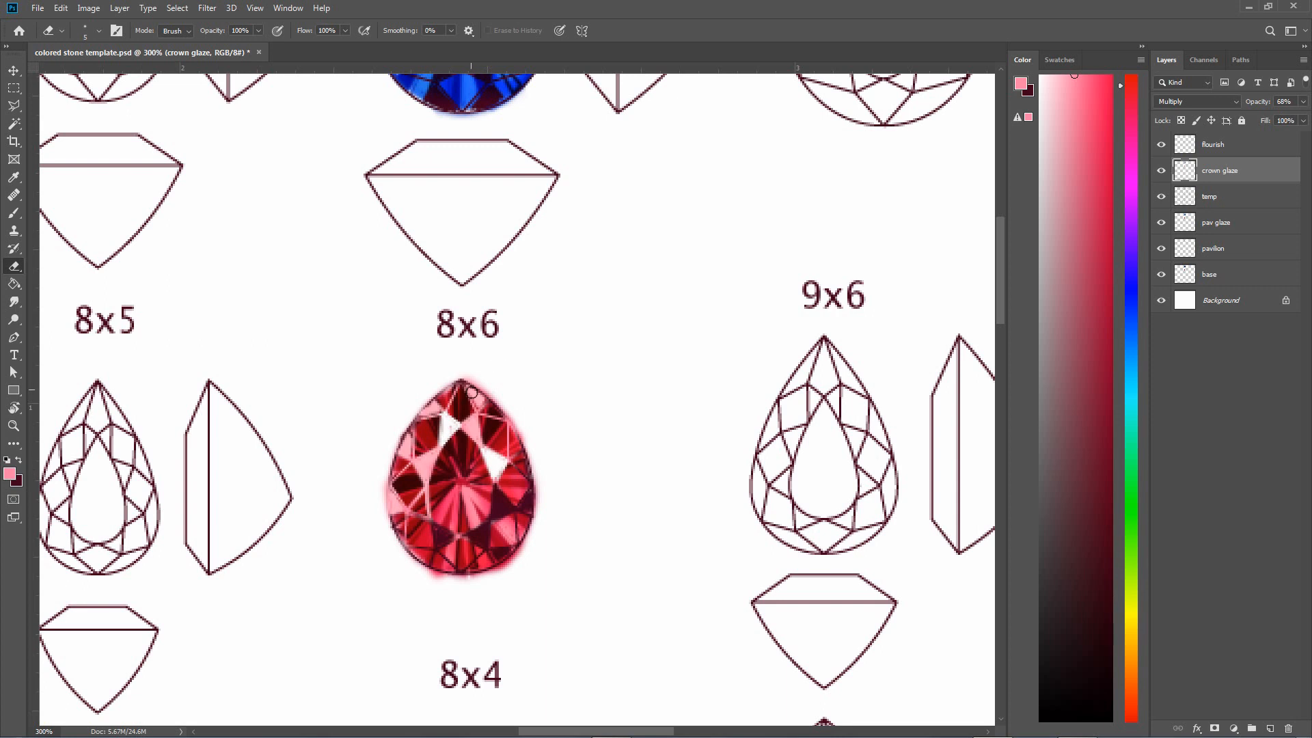
pyautogui.moveTo(468, 386); pyautogui.dragTo(482, 399)
pyautogui.moveTo(402, 451); pyautogui.dragTo(410, 434)
pyautogui.moveTo(410, 434); pyautogui.dragTo(412, 456)
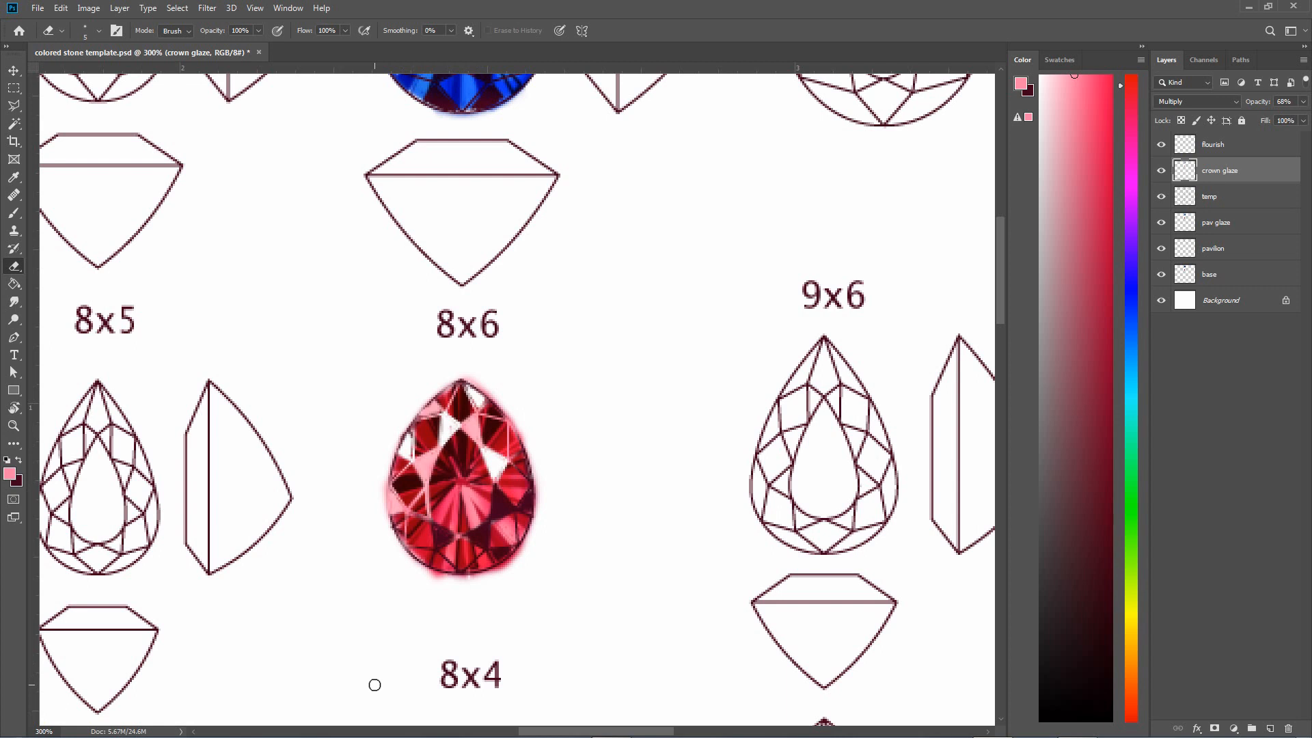
# Paint small white sparkles on the red 8x6 pear's facet junctions on the flourish layer with a 2 px soft brush
pyautogui.click(1234, 147)
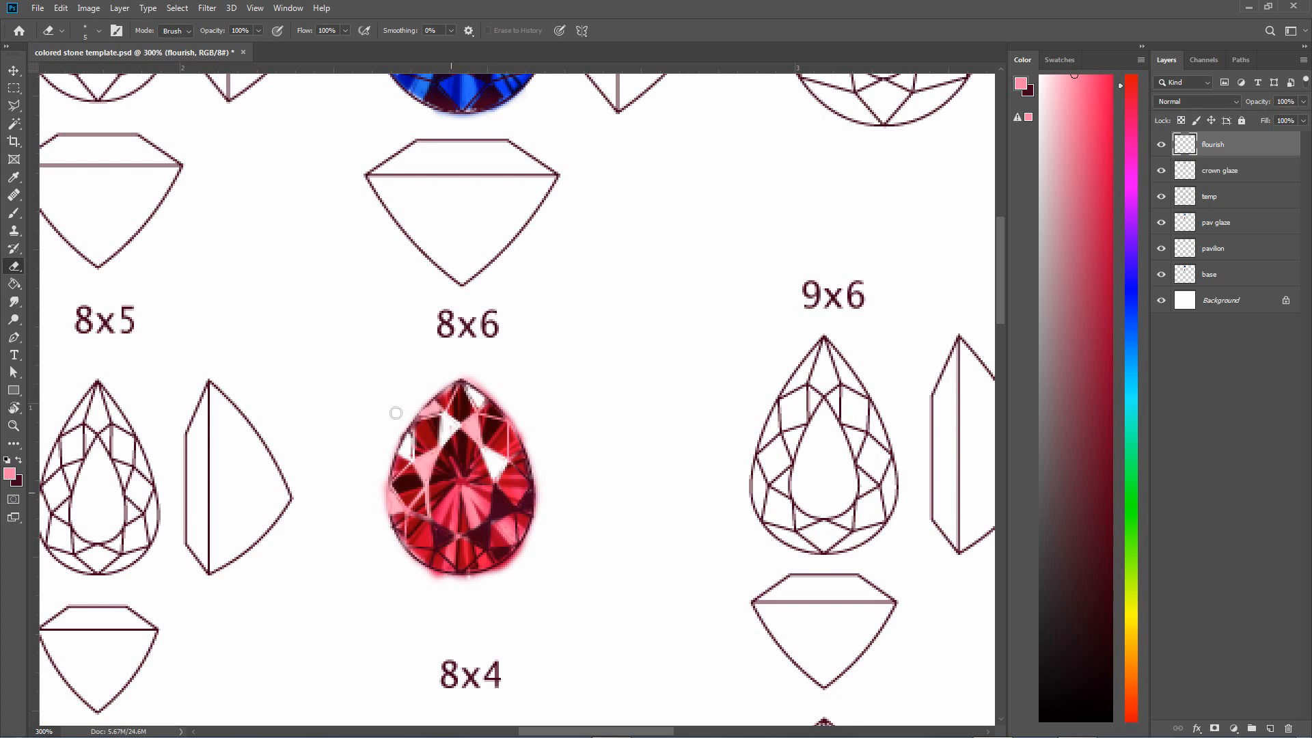
pyautogui.click(14, 213)
pyautogui.click(100, 30)
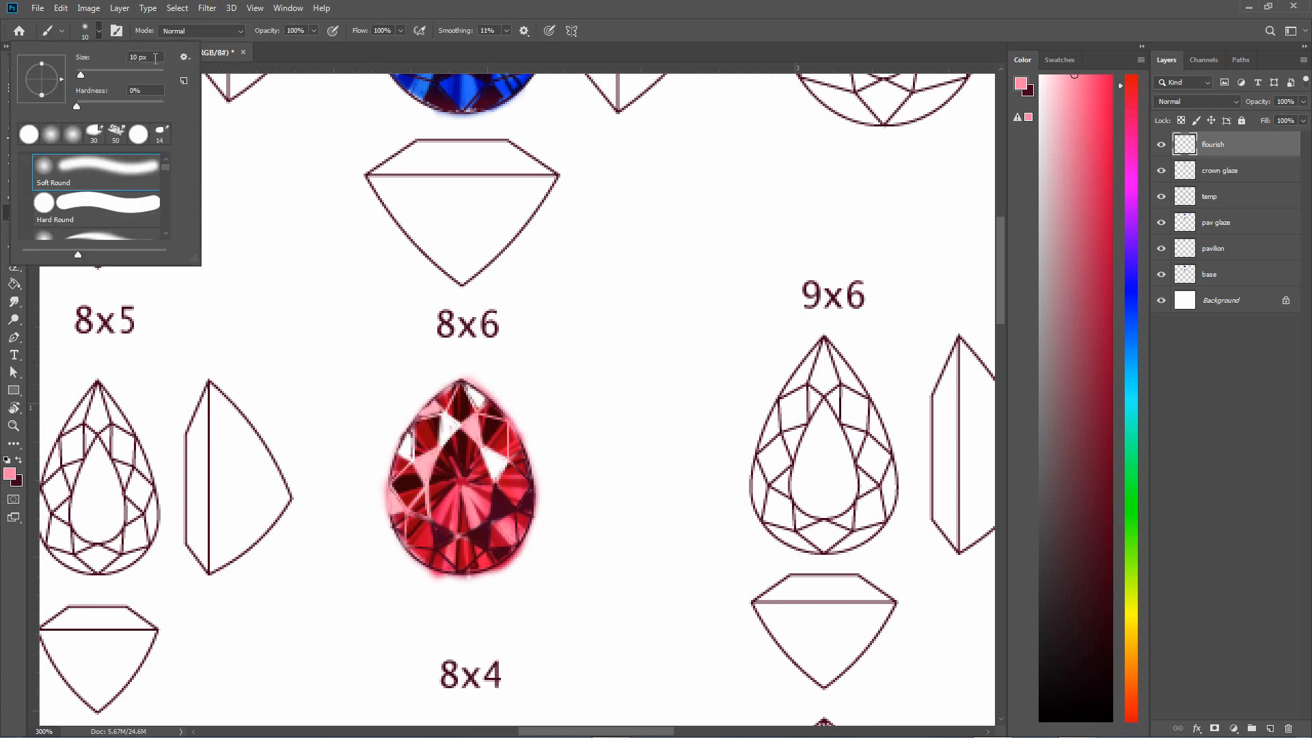
pyautogui.write('2')
pyautogui.press('Return')
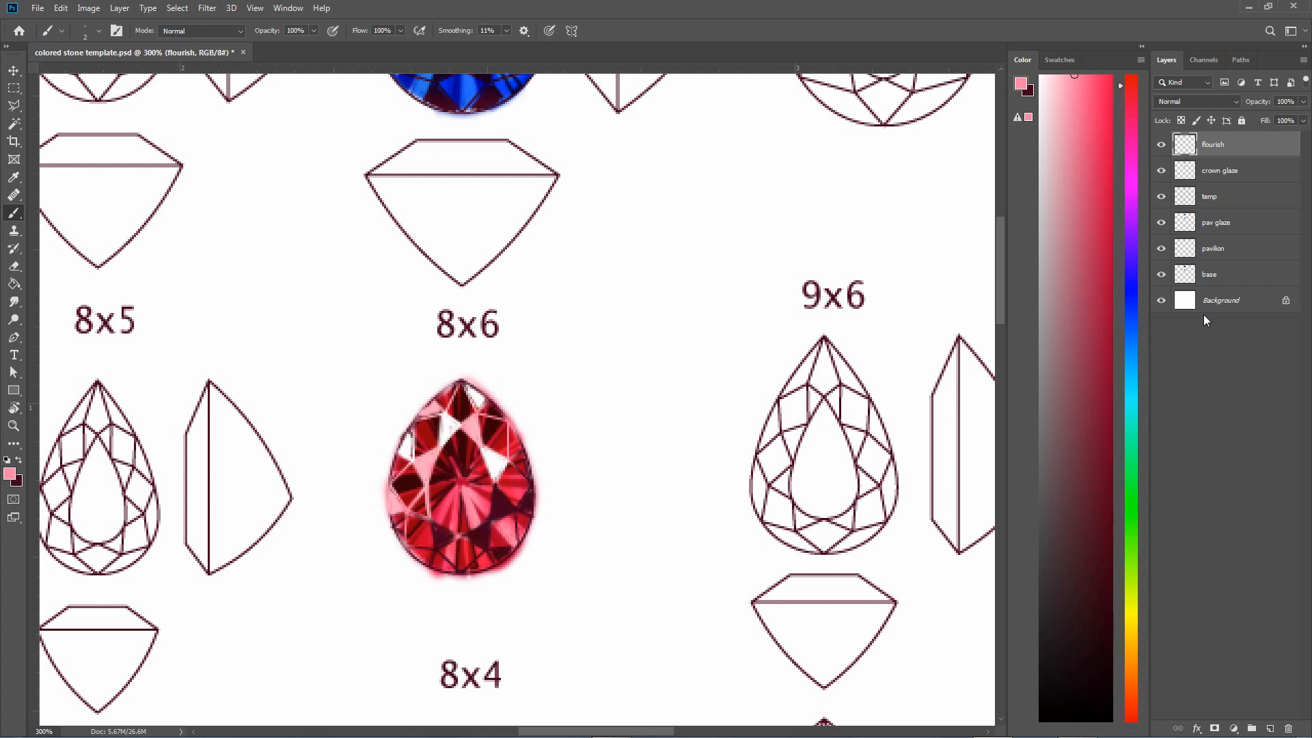
pyautogui.moveTo(1075, 73); pyautogui.dragTo(1039, 75)
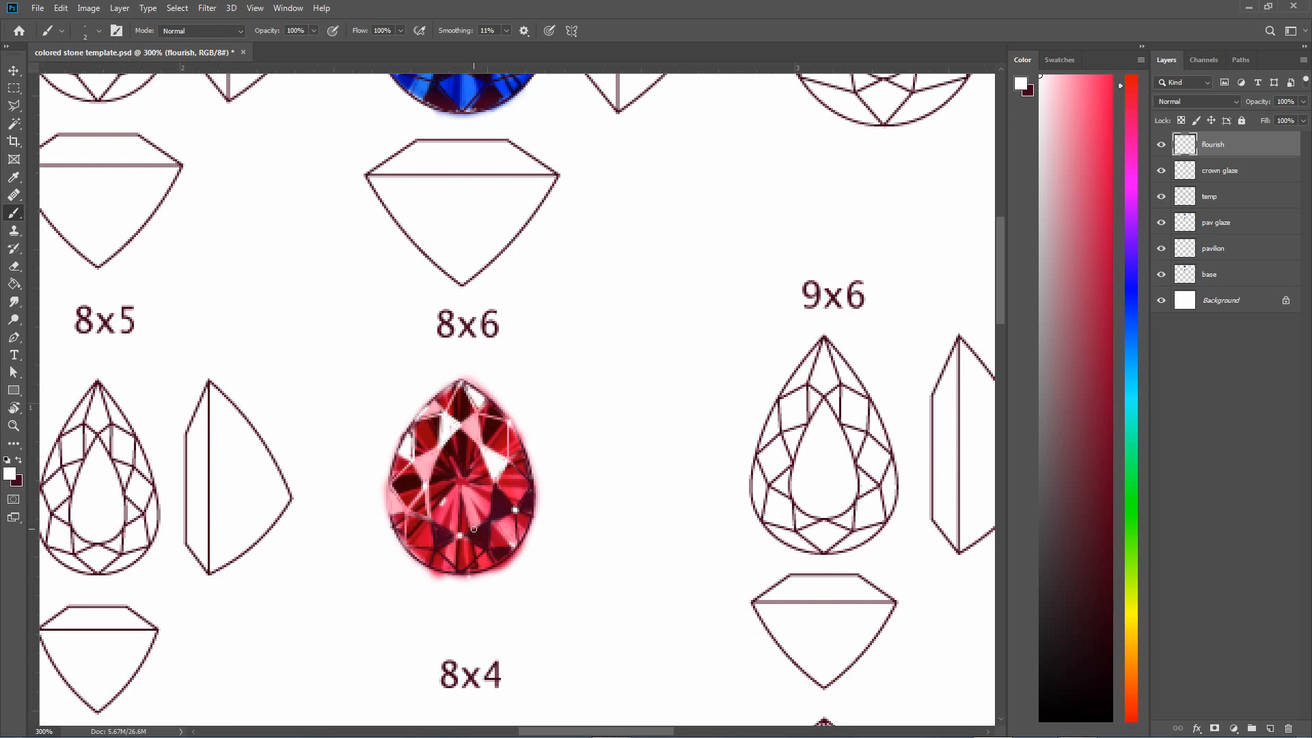
pyautogui.moveTo(472, 531); pyautogui.dragTo(488, 520)
# Erase the glaze overspill around the red pear's outline on the pav glaze and crown glaze layers
pyautogui.click(14, 266)
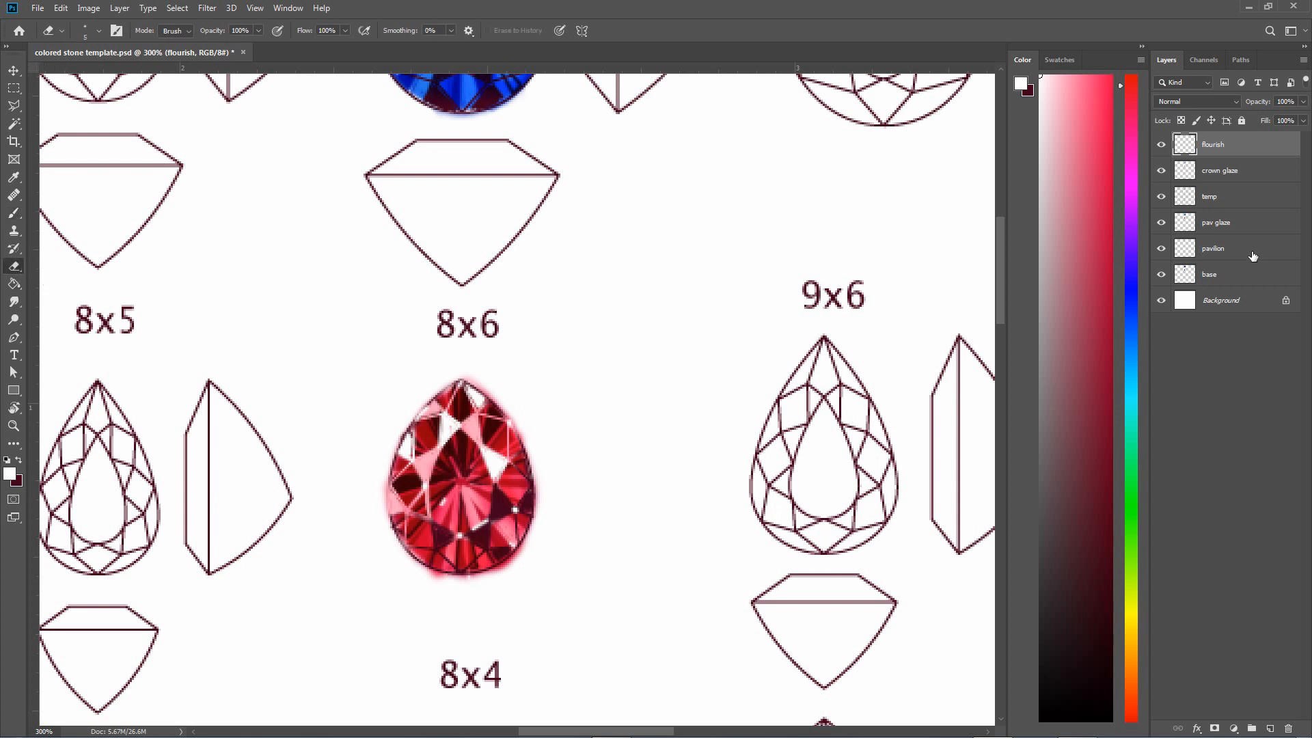
pyautogui.click(1261, 224)
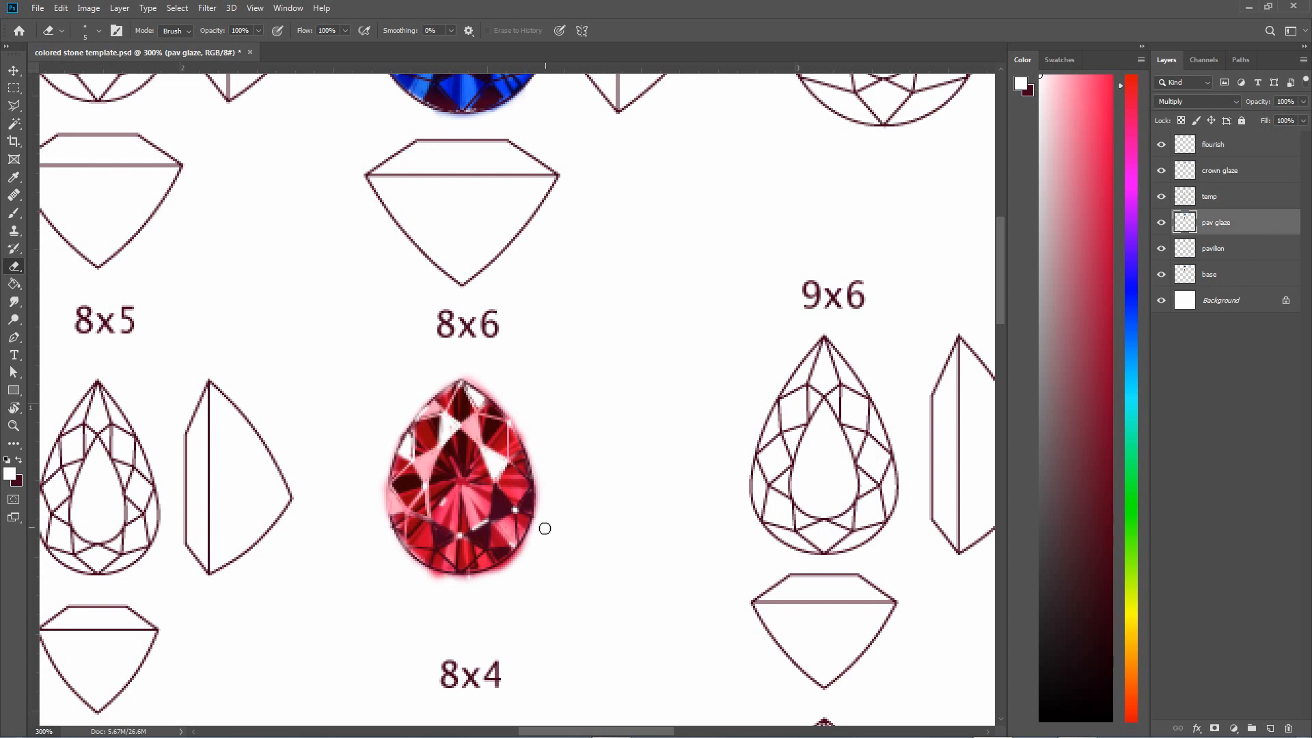
pyautogui.moveTo(511, 559)
pyautogui.mouseDown()
pyautogui.moveTo(454, 581)
pyautogui.moveTo(424, 576)
pyautogui.moveTo(495, 578)
pyautogui.moveTo(542, 499)
pyautogui.mouseUp()
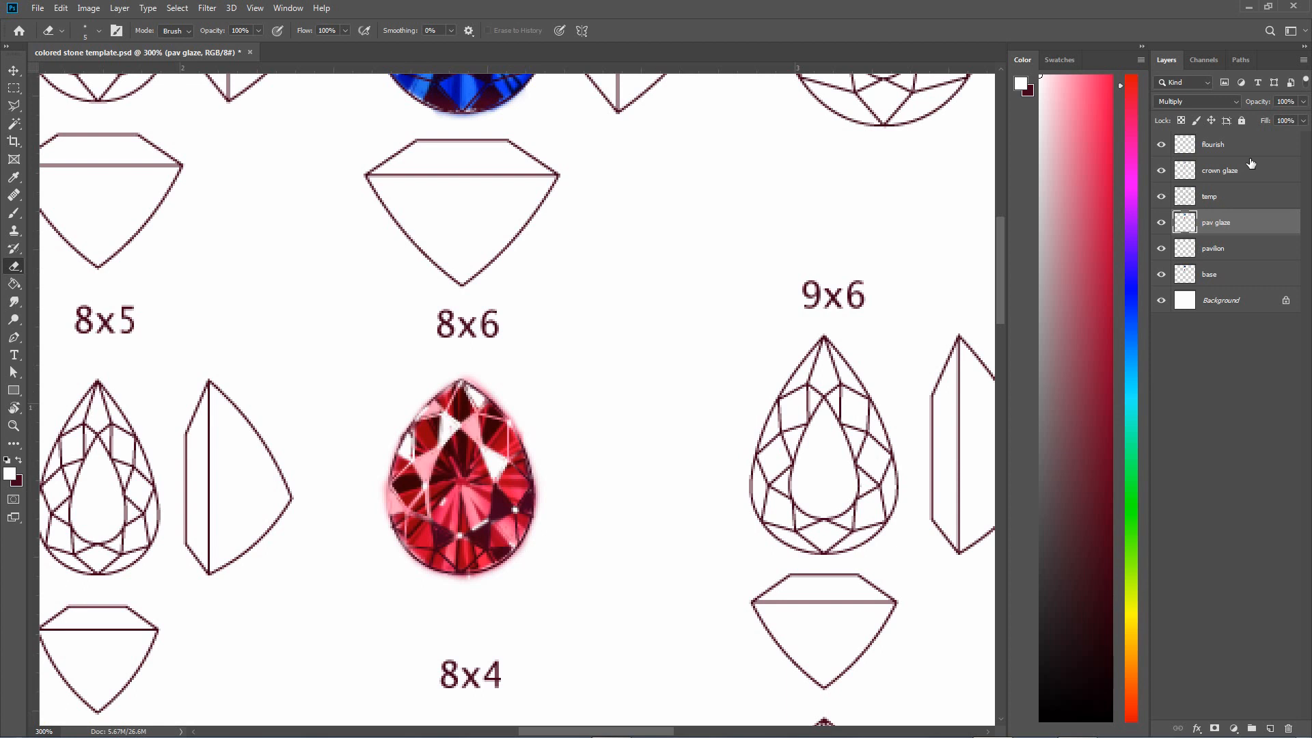
pyautogui.click(1248, 176)
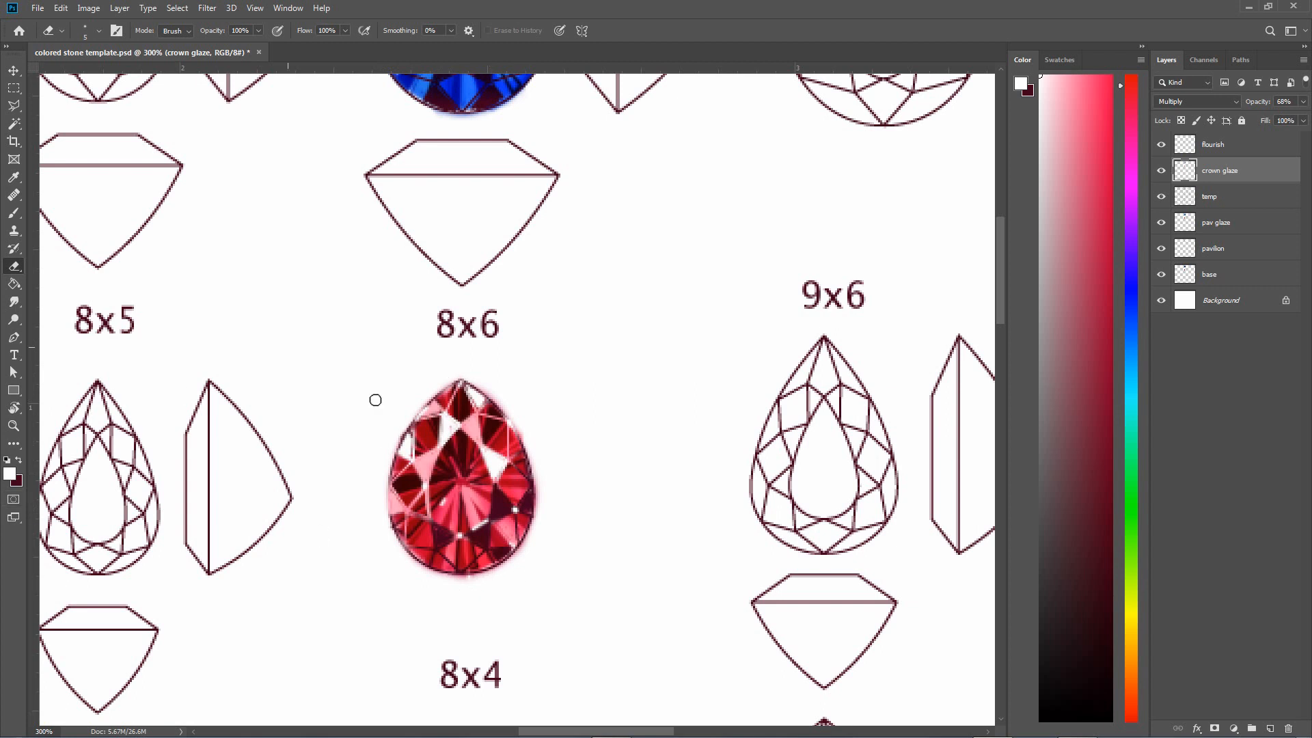
# Examine the red 8x6 pear at reduced zoom beside the blue 10x8 oval and the uncoloured marquise and emerald-cut outlines
pyautogui.keyDown('alt'); pyautogui.click(522, 381); pyautogui.keyUp('alt')
pyautogui.moveTo(536, 352); pyautogui.dragTo(536, 440)
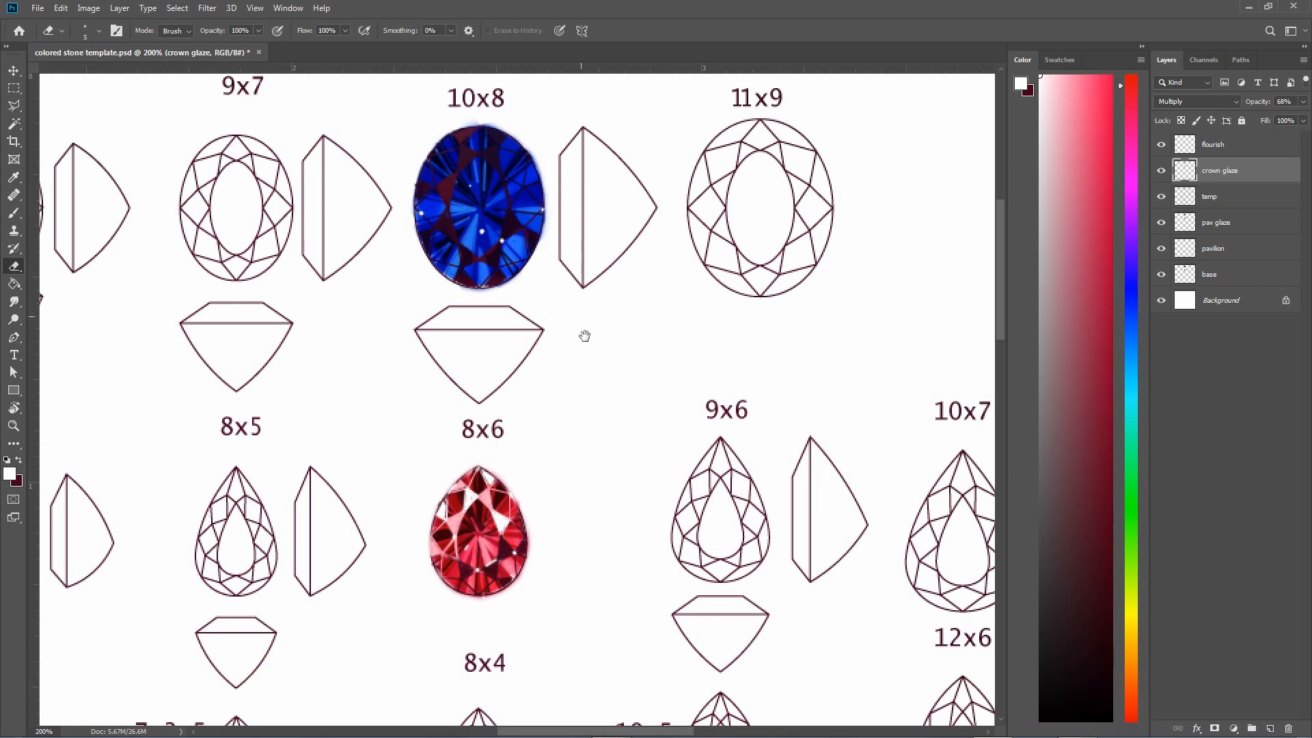
pyautogui.moveTo(580, 355); pyautogui.dragTo(545, 99)
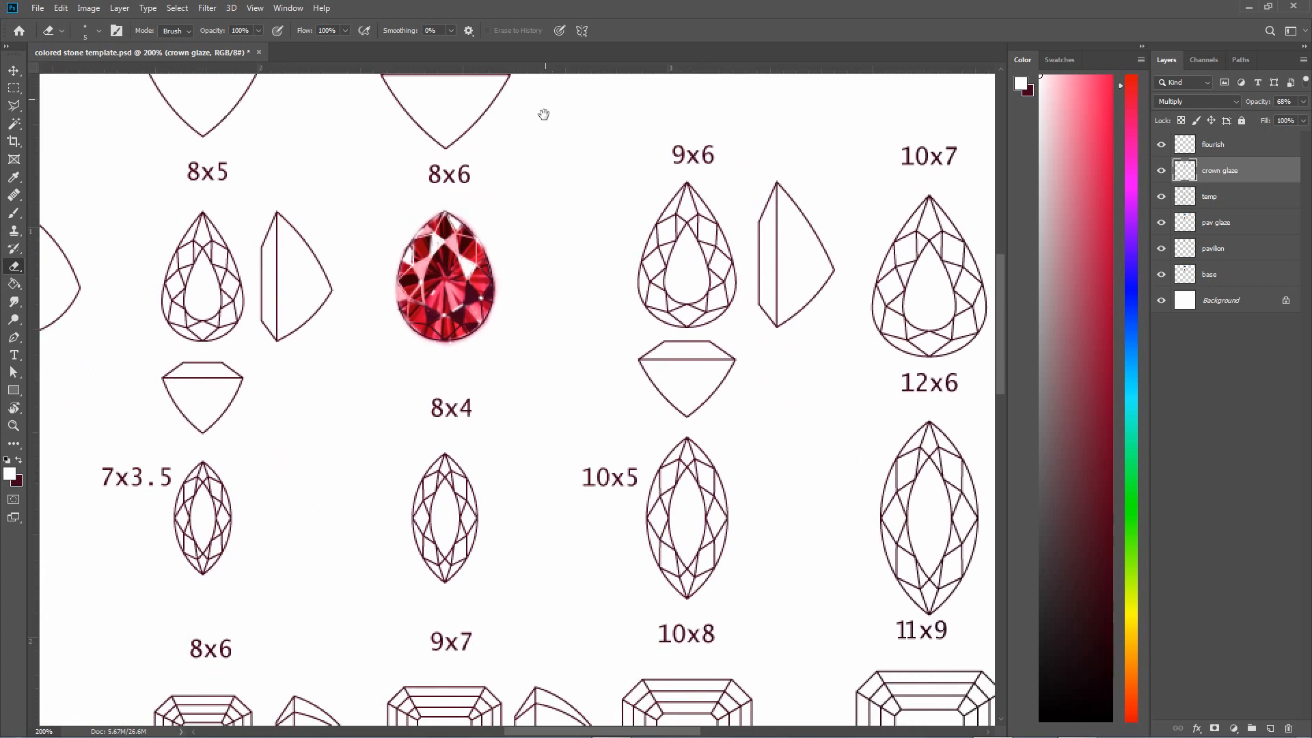
pyautogui.moveTo(520, 187); pyautogui.dragTo(544, 185)
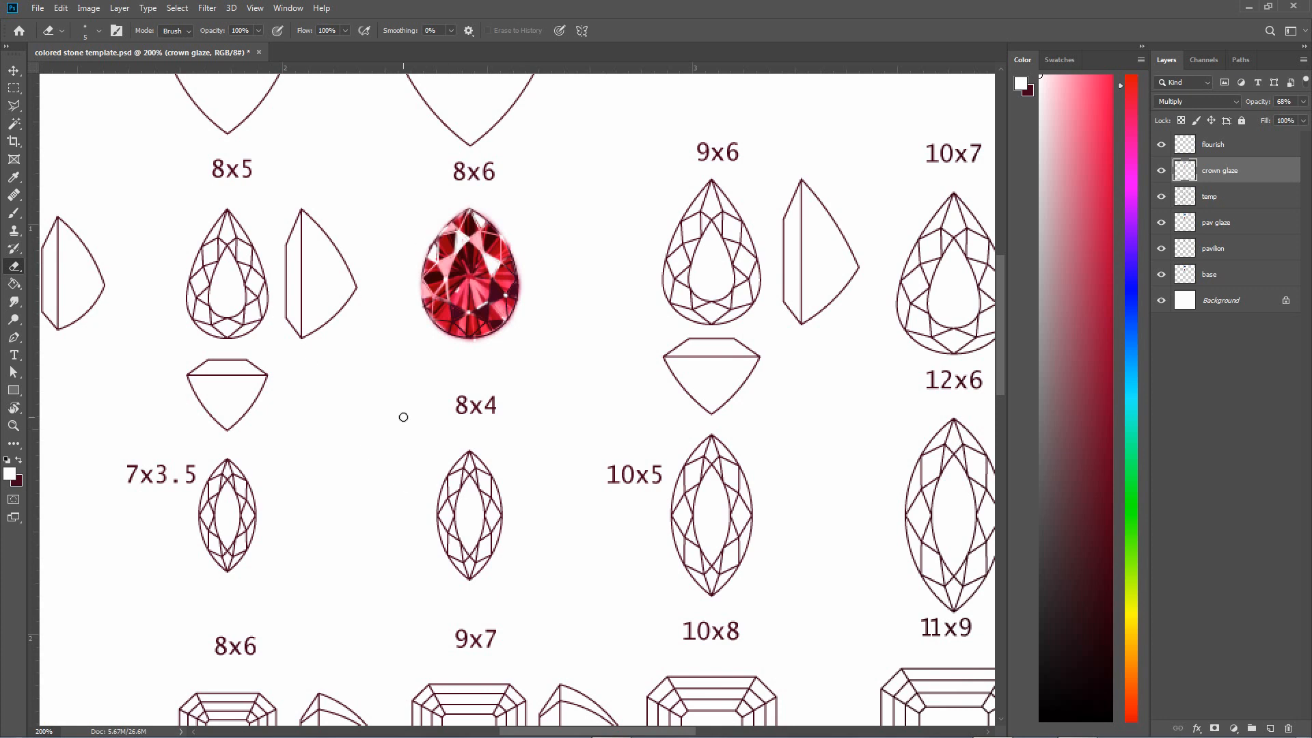
pyautogui.moveTo(541, 537); pyautogui.dragTo(483, 378)
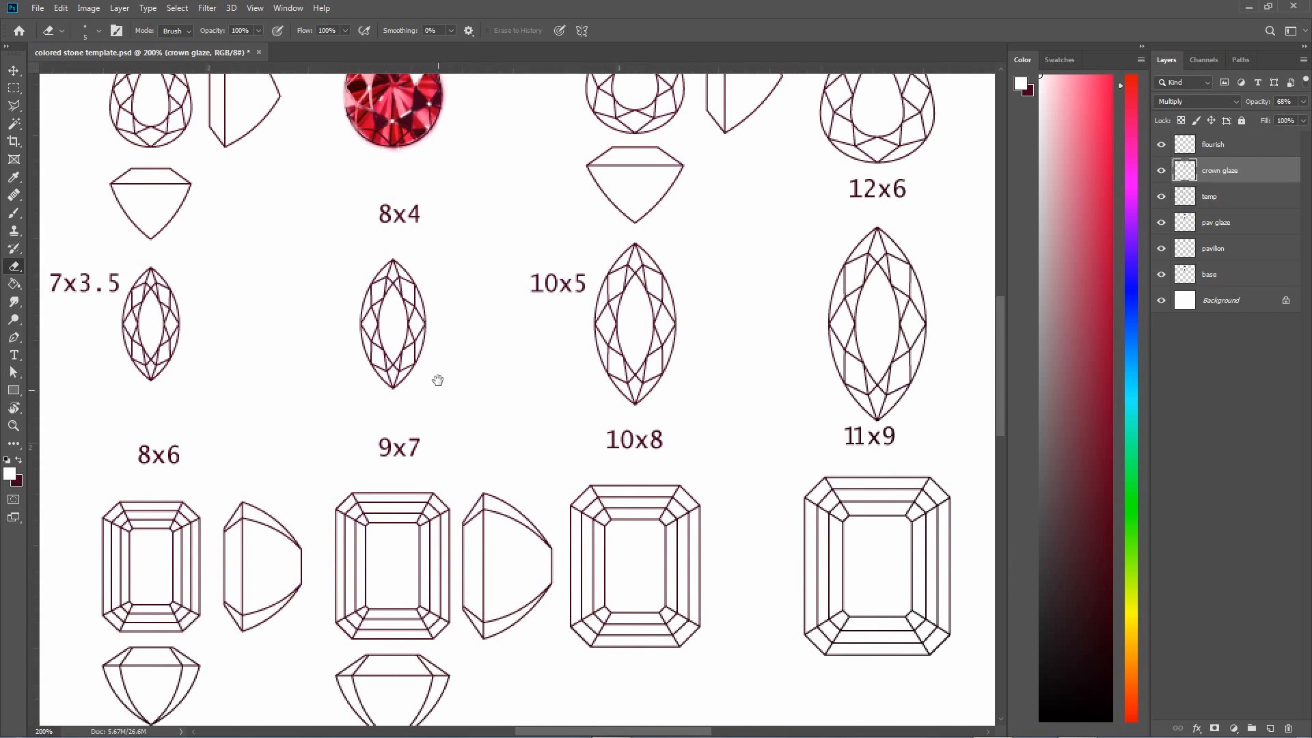
pyautogui.moveTo(438, 379); pyautogui.dragTo(534, 551)
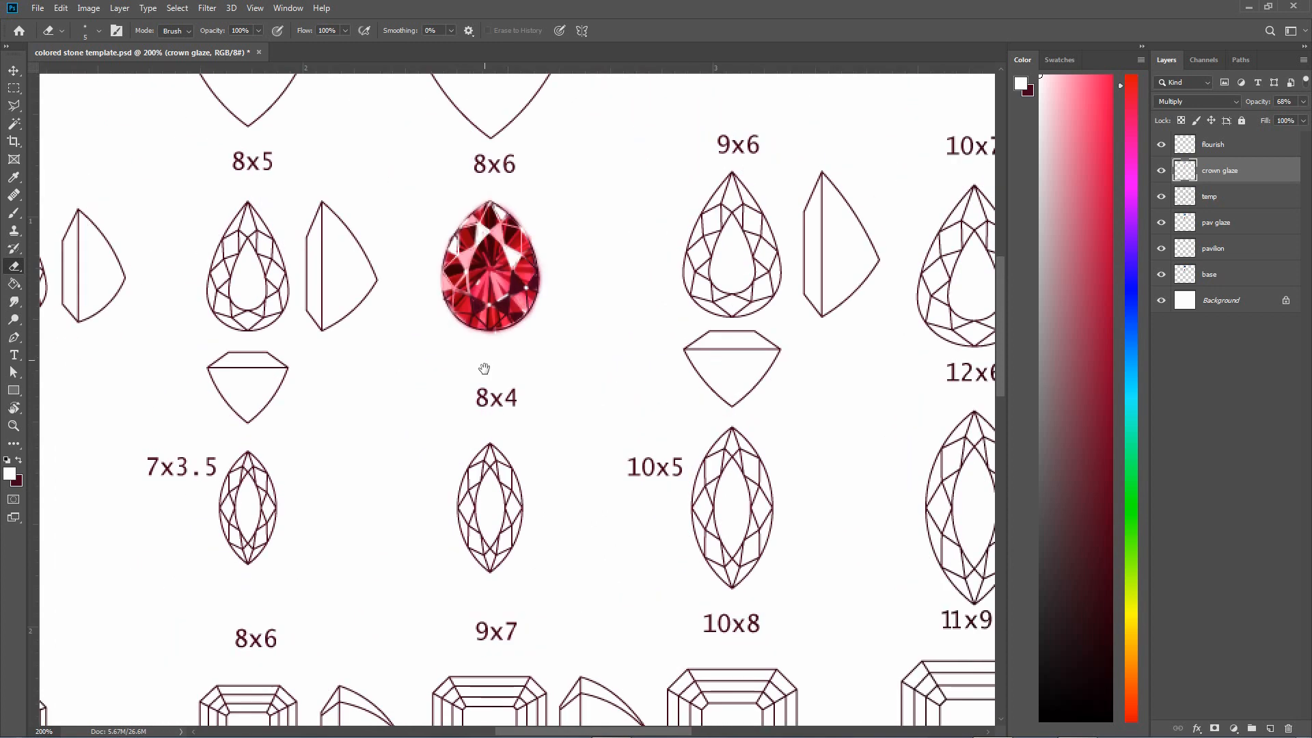
pyautogui.moveTo(483, 372); pyautogui.dragTo(454, 372)
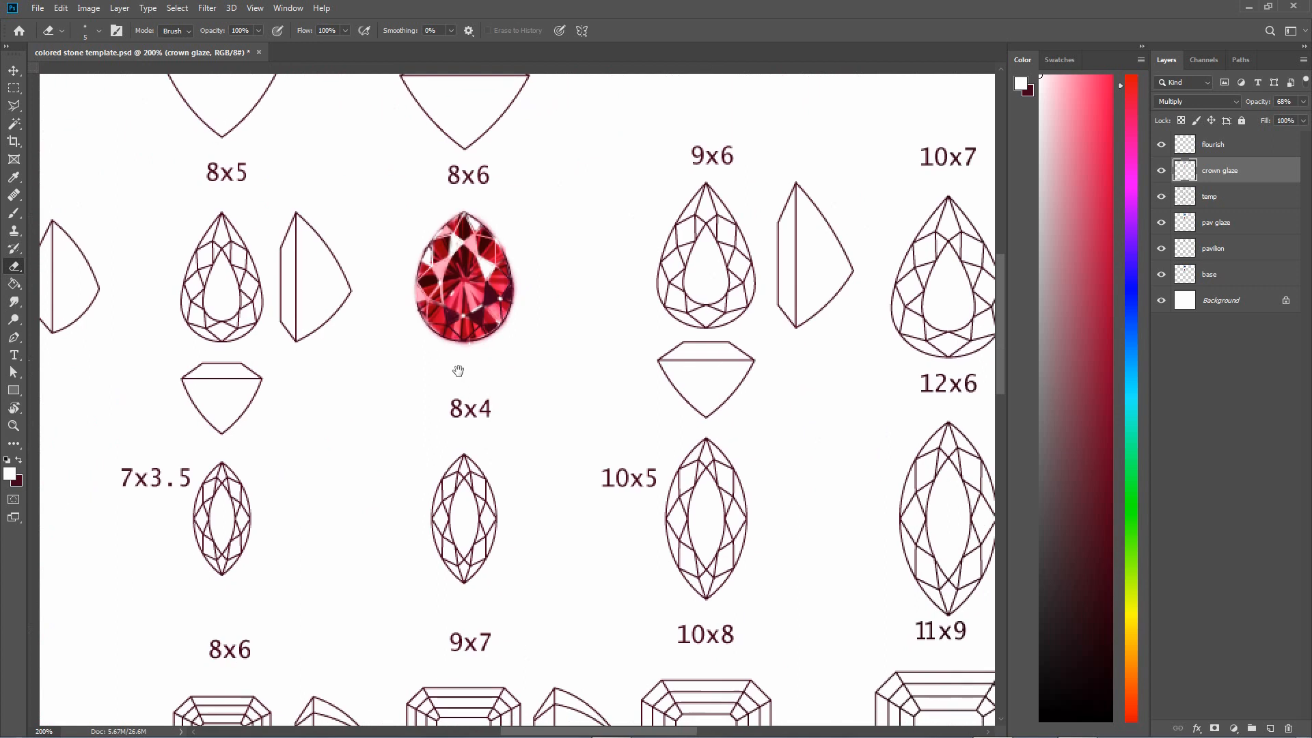
pyautogui.scroll(3, 530, 296)
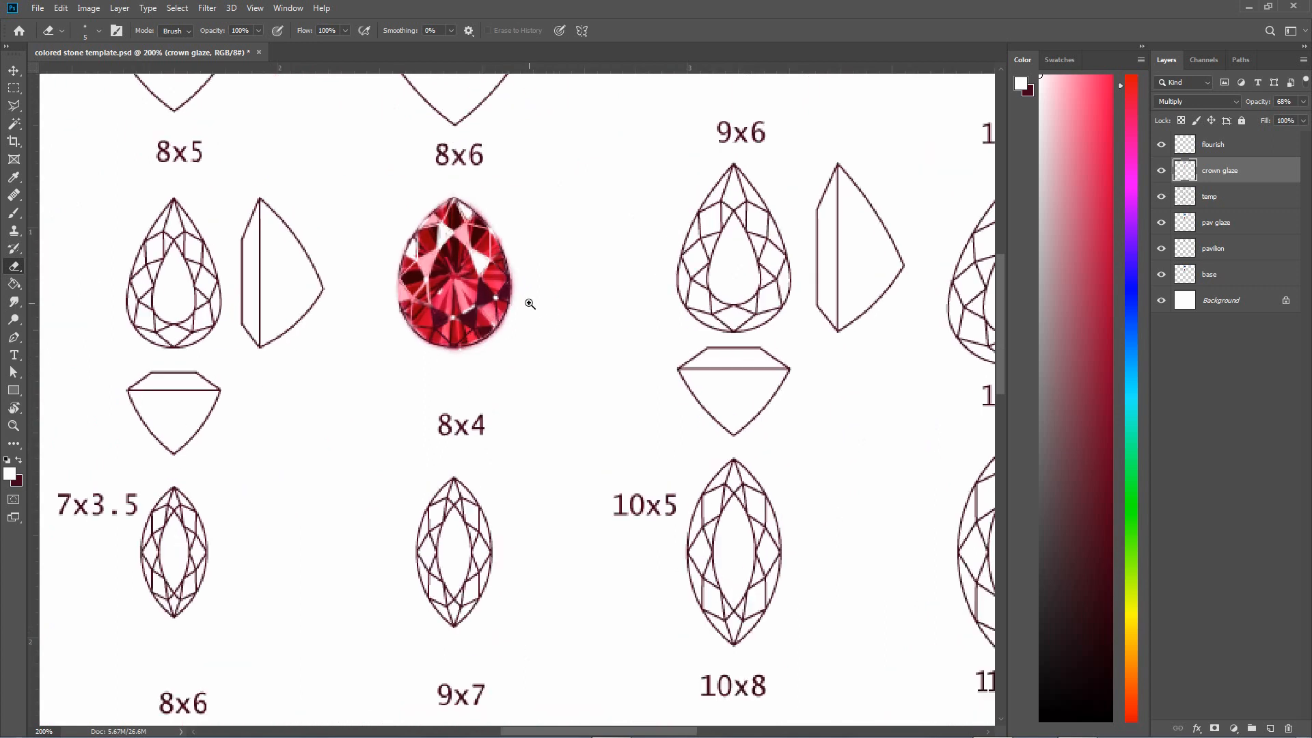